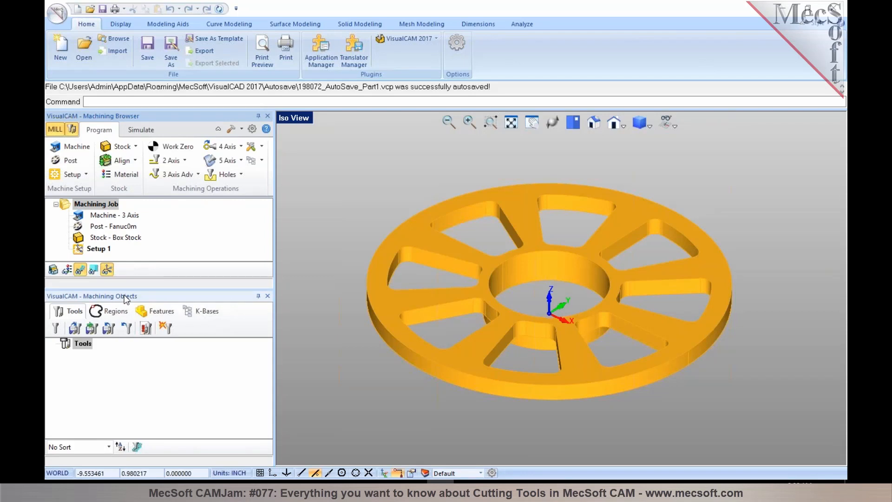
Step: Dock the Machining Objects browser beside the Machining Browser and return it to its place below
{"action": "left_click_drag", "start_coordinate": [121, 295], "coordinate": [545, 289]}
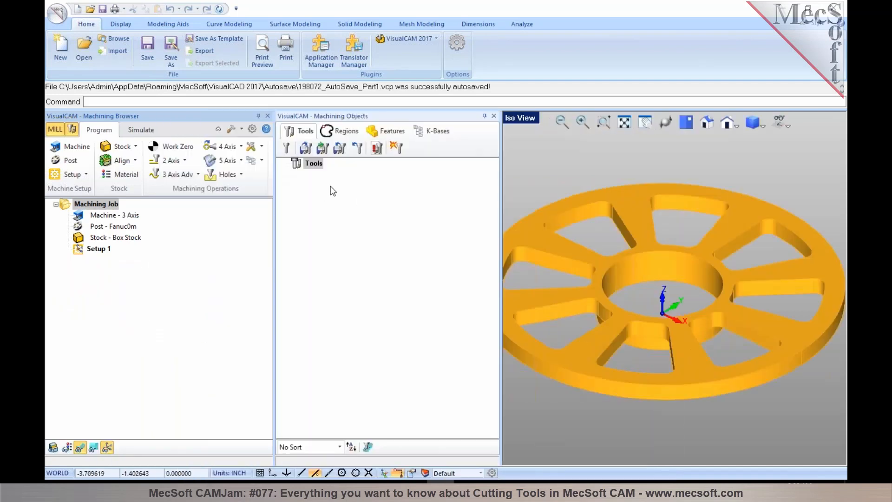
{"action": "left_click_drag", "start_coordinate": [342, 114], "coordinate": [159, 308]}
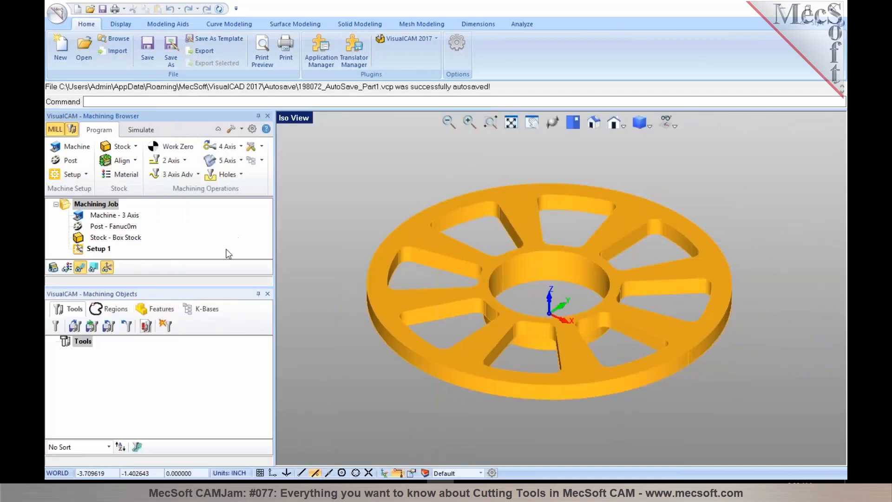
{"action": "left_click_drag", "start_coordinate": [88, 294], "coordinate": [88, 309]}
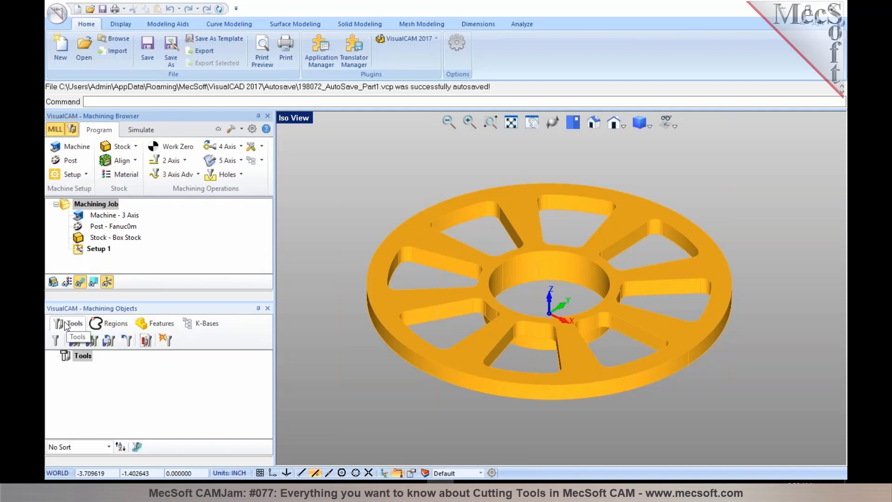
Step: Hide the Machining Objects browser and show it again
{"action": "left_click", "coordinate": [72, 130]}
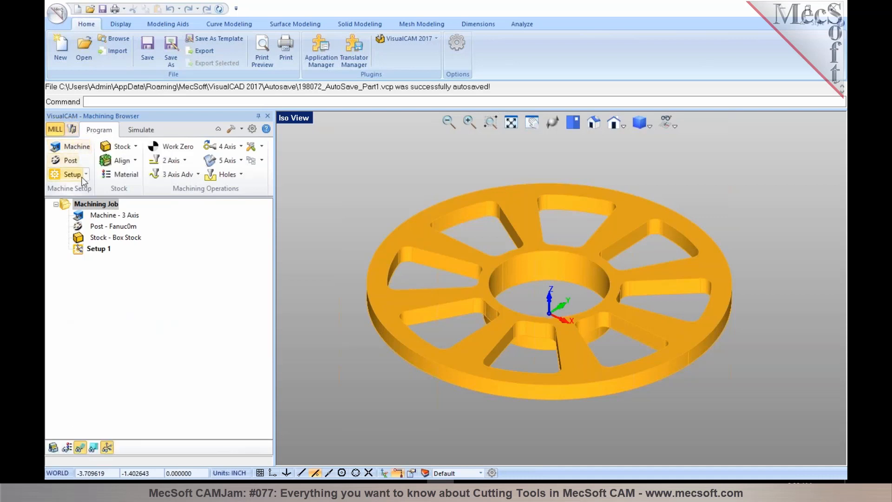
{"action": "left_click", "coordinate": [72, 130]}
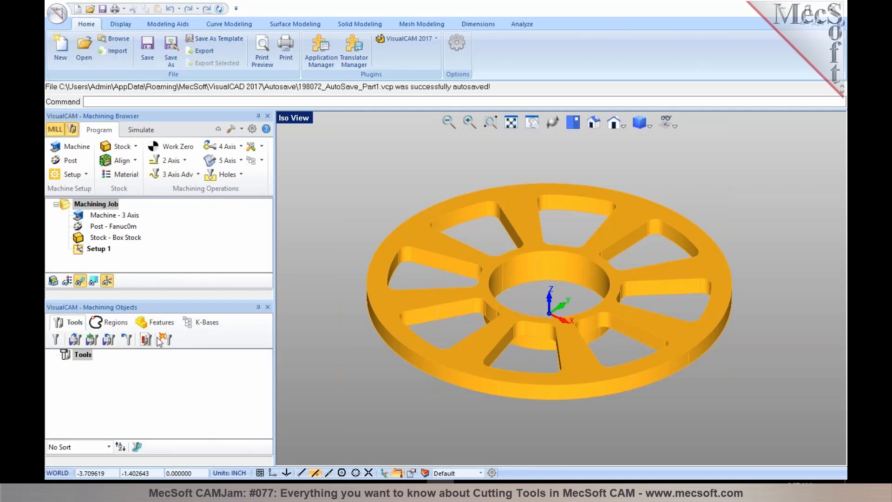
Step: Start defining a new cutting tool with the Create/Select Tool command
{"action": "left_click", "coordinate": [57, 341]}
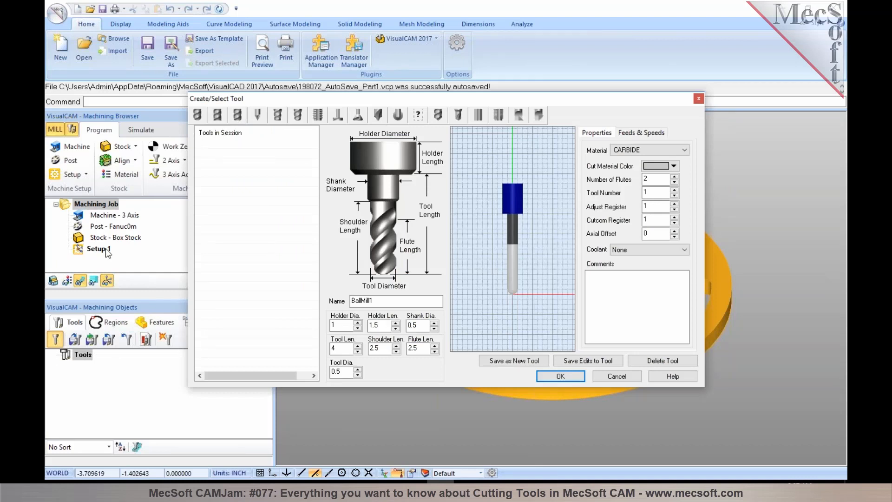
{"action": "mouse_move", "coordinate": [270, 128]}
{"action": "mouse_move", "coordinate": [205, 170]}
Step: Examine the parameters offered for each available mill, drill, tap and bore tool type
{"action": "left_click", "coordinate": [218, 117]}
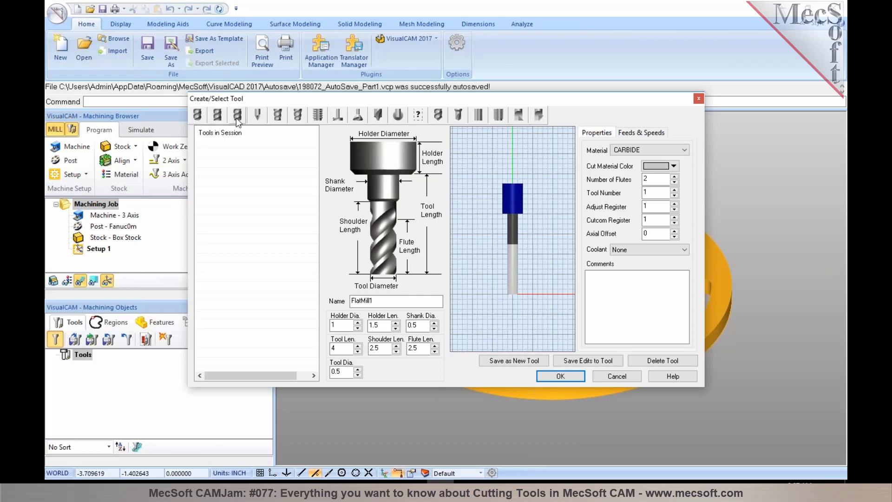
{"action": "left_click", "coordinate": [237, 117]}
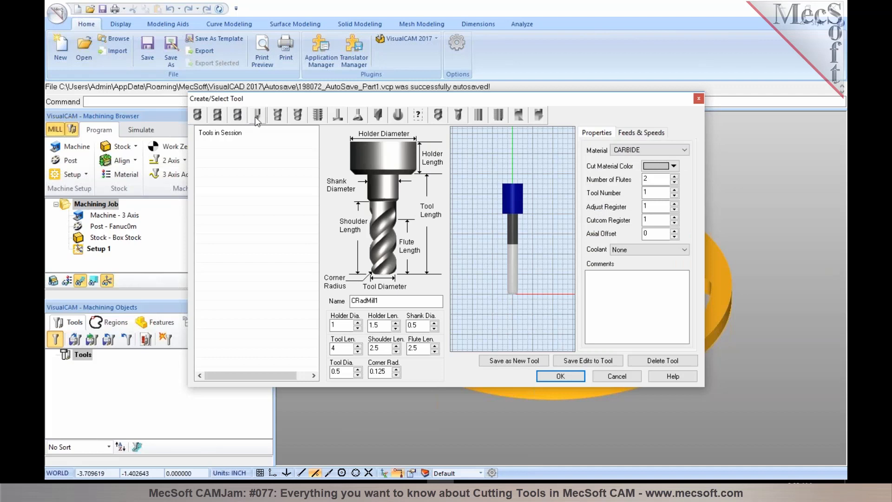
{"action": "left_click", "coordinate": [255, 117]}
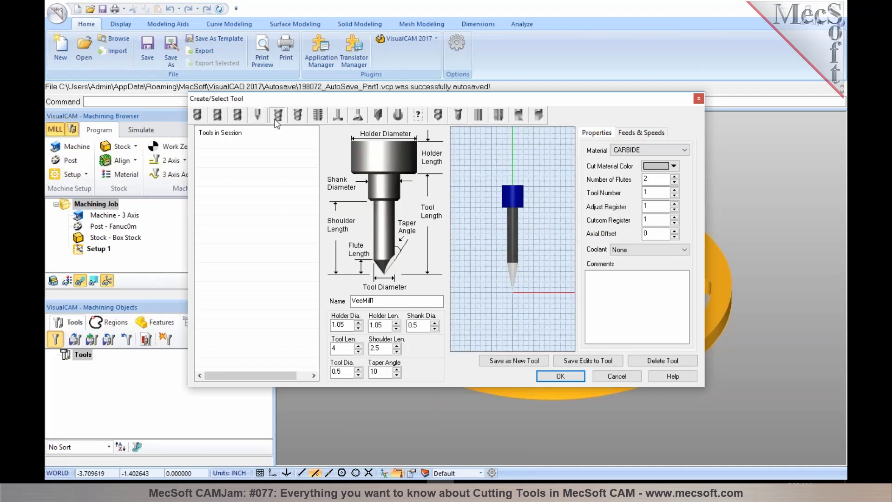
{"action": "left_click", "coordinate": [277, 120]}
{"action": "left_click", "coordinate": [298, 121]}
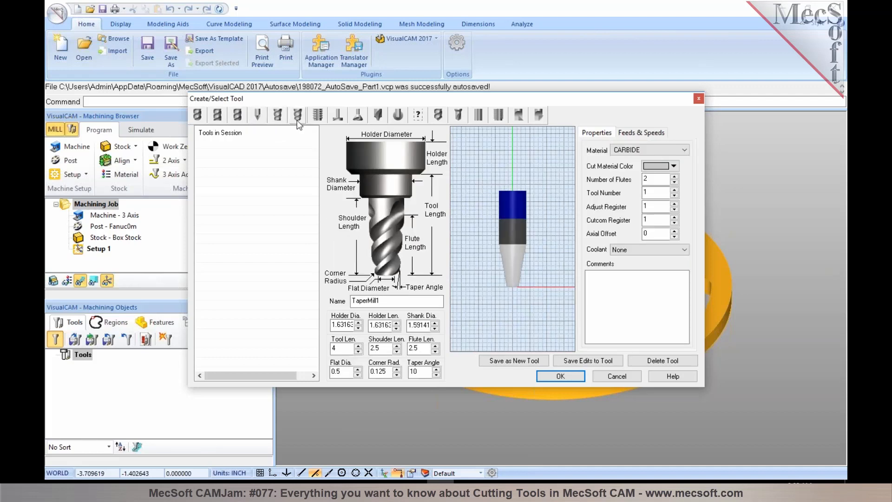
{"action": "left_click", "coordinate": [318, 120]}
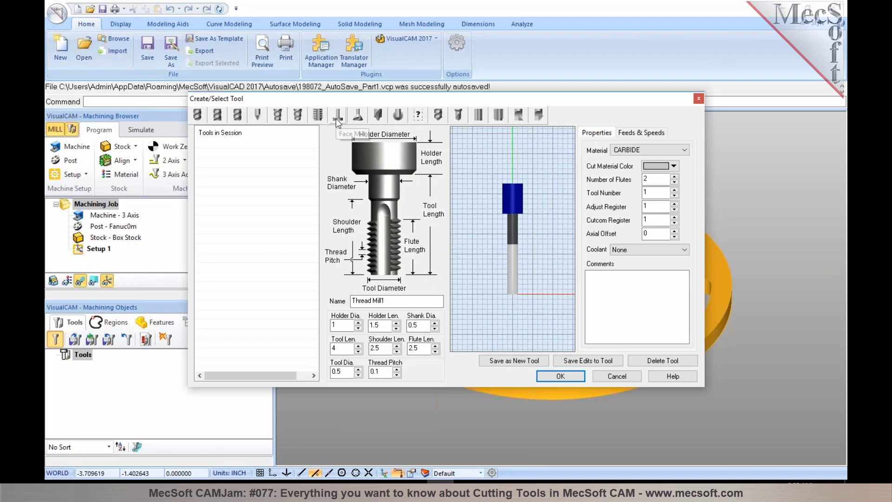
{"action": "left_click", "coordinate": [338, 121]}
{"action": "left_click", "coordinate": [360, 119]}
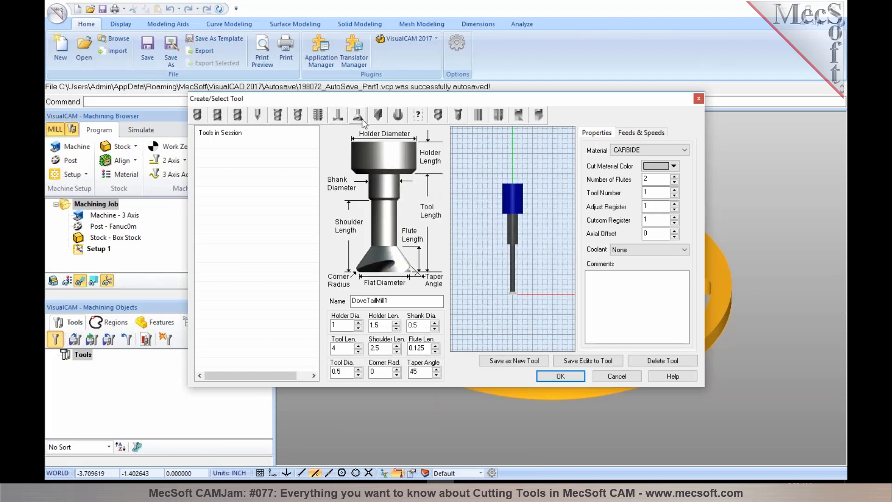
{"action": "left_click", "coordinate": [378, 117]}
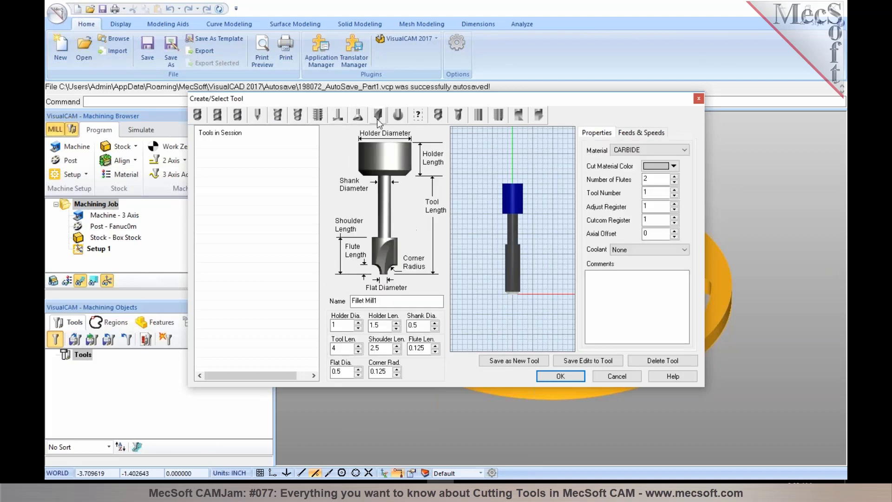
{"action": "left_click", "coordinate": [397, 118]}
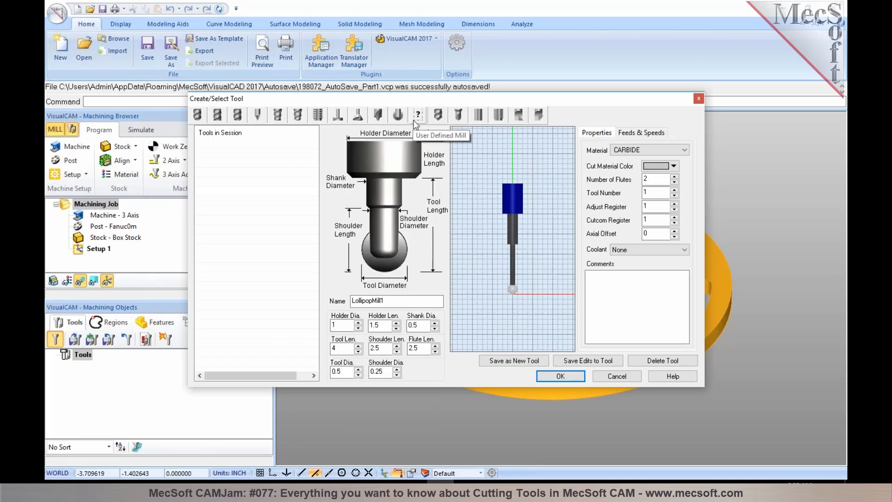
{"action": "left_click", "coordinate": [437, 120]}
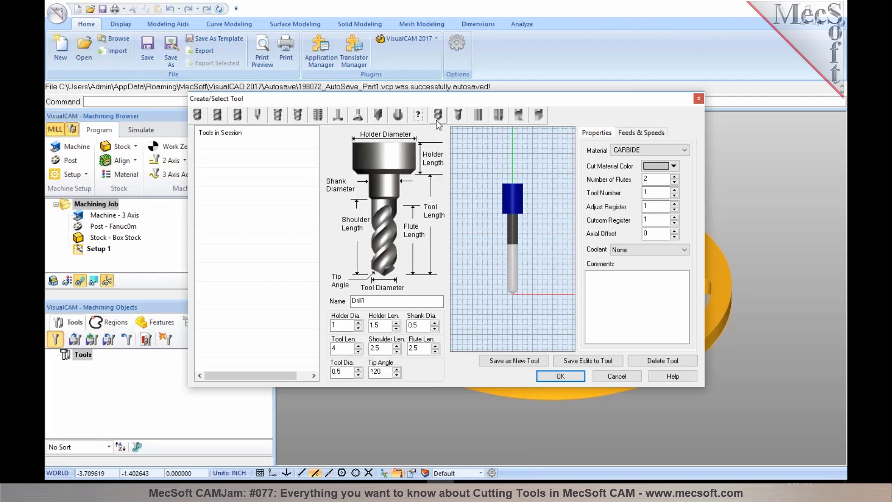
{"action": "left_click", "coordinate": [454, 118]}
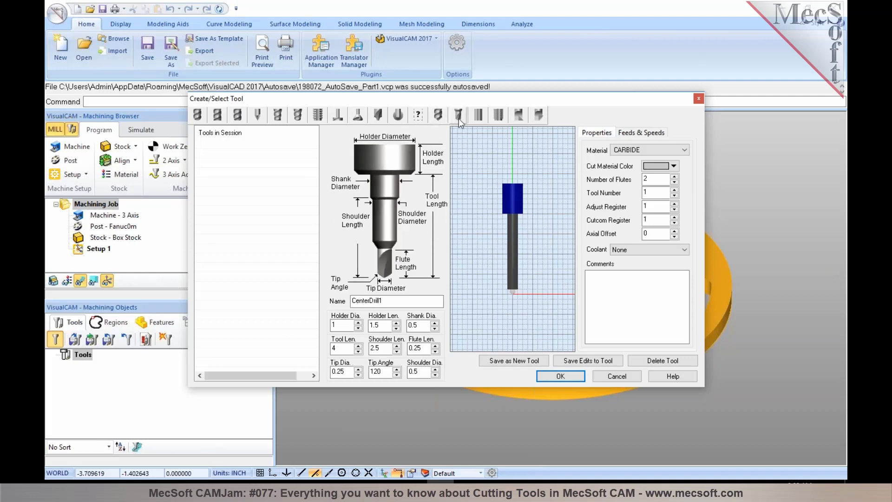
{"action": "left_click", "coordinate": [478, 118]}
{"action": "left_click", "coordinate": [495, 118]}
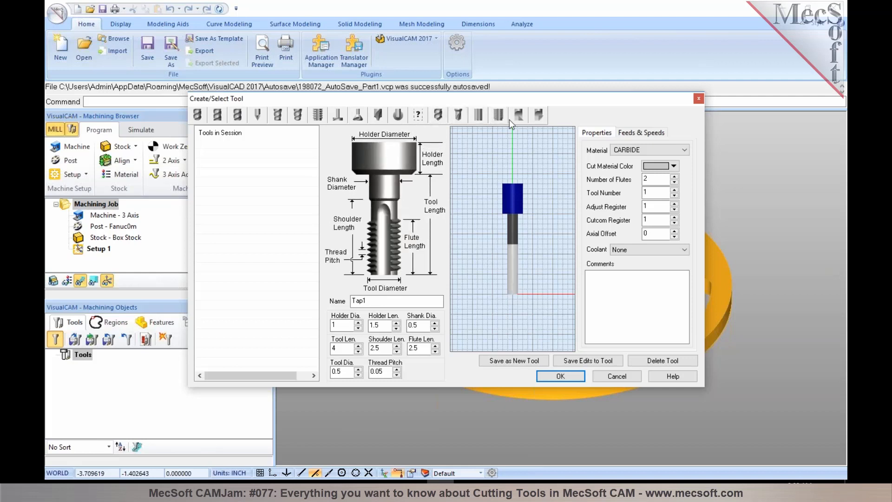
{"action": "left_click", "coordinate": [516, 121]}
{"action": "left_click", "coordinate": [538, 116]}
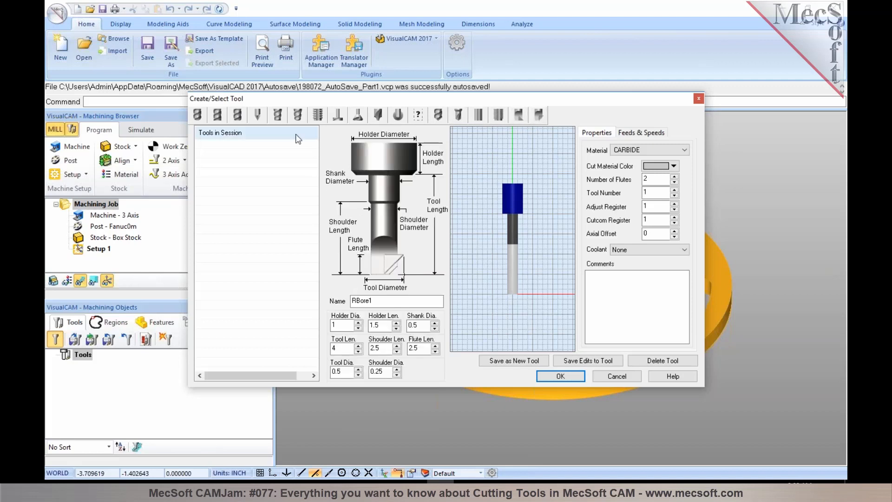
{"action": "left_click", "coordinate": [197, 117]}
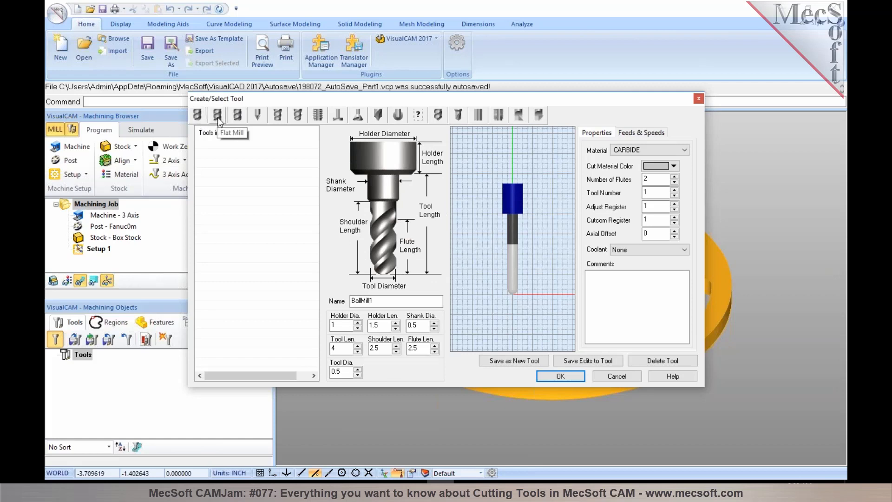
Step: Choose the Flat Mill tool type and name the tool FLAT 1/2IN
{"action": "left_click", "coordinate": [218, 117]}
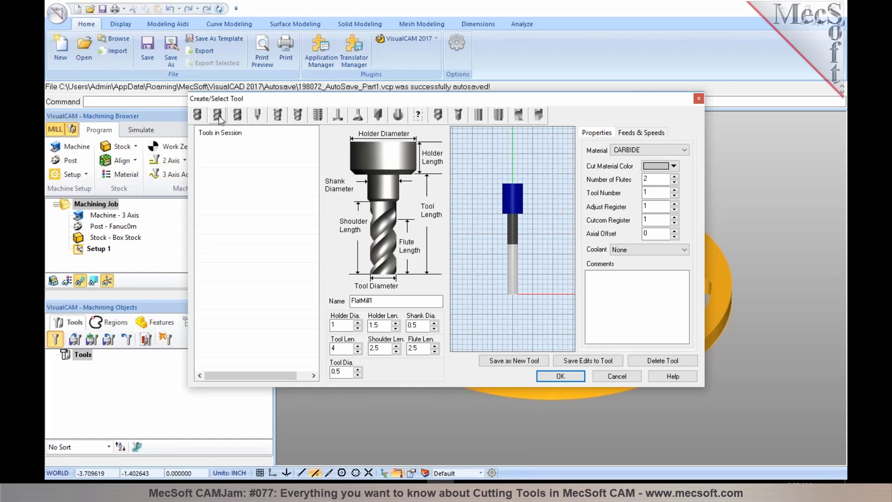
{"action": "double_click", "coordinate": [357, 301]}
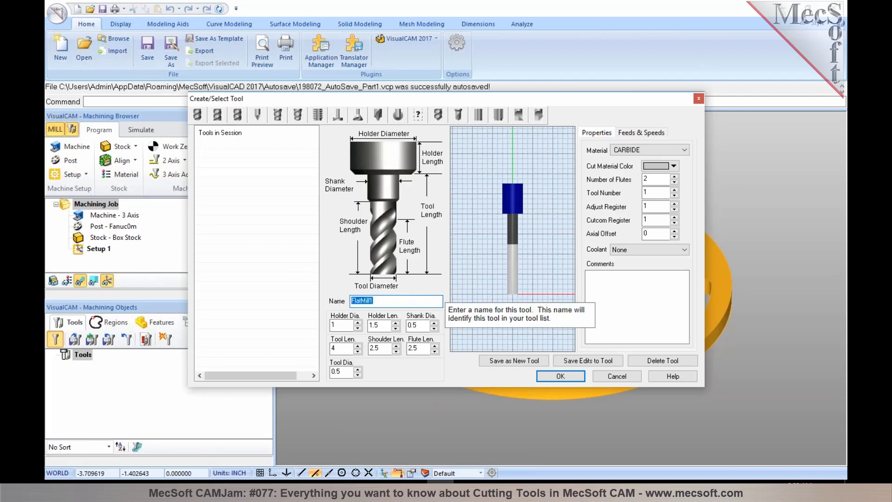
{"action": "type", "text": "FLAT 1/2IN"}
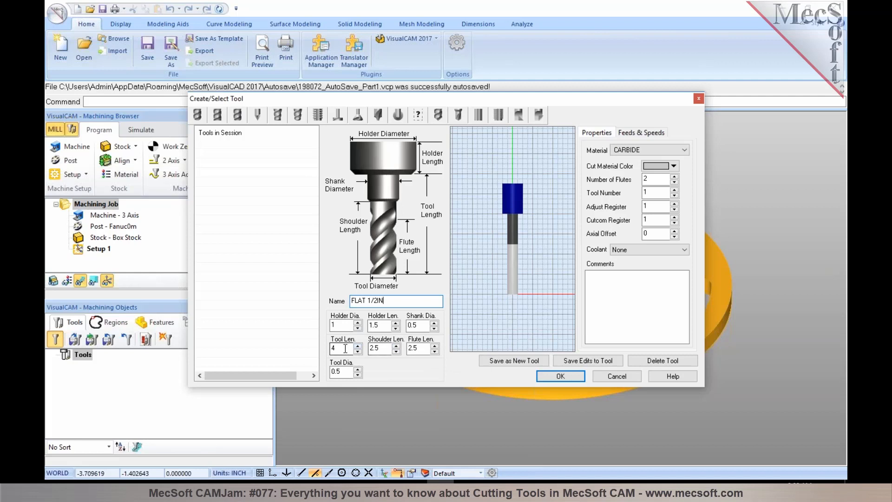
Step: Set the flat mill's flute length to 2 and its tool length to 3
{"action": "left_click", "coordinate": [435, 351]}
{"action": "left_click", "coordinate": [435, 352]}
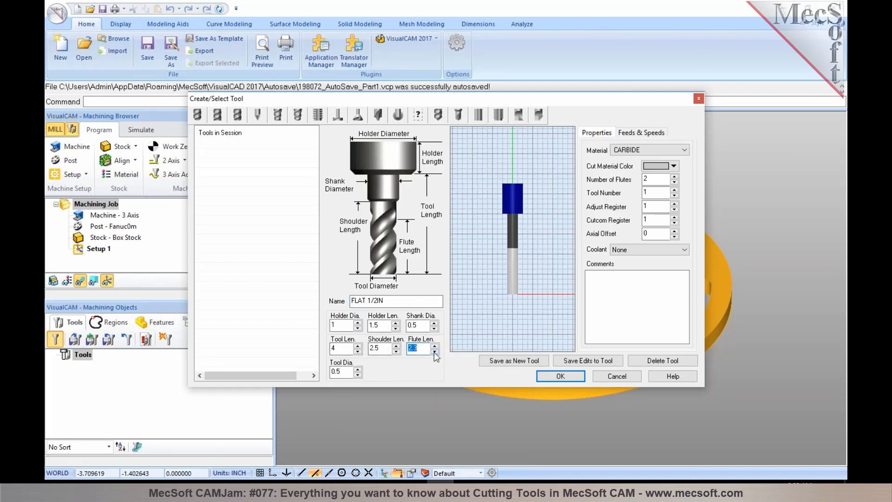
{"action": "left_click", "coordinate": [436, 352]}
{"action": "left_click", "coordinate": [435, 352]}
{"action": "left_click", "coordinate": [435, 352]}
{"action": "left_click", "coordinate": [358, 352]}
{"action": "left_click", "coordinate": [358, 352]}
{"action": "left_click", "coordinate": [358, 352]}
{"action": "left_click", "coordinate": [358, 352]}
{"action": "left_click", "coordinate": [358, 352]}
{"action": "left_click", "coordinate": [358, 352]}
{"action": "left_click", "coordinate": [358, 352]}
{"action": "left_click", "coordinate": [358, 352]}
{"action": "left_click", "coordinate": [358, 352]}
{"action": "left_click", "coordinate": [358, 352]}
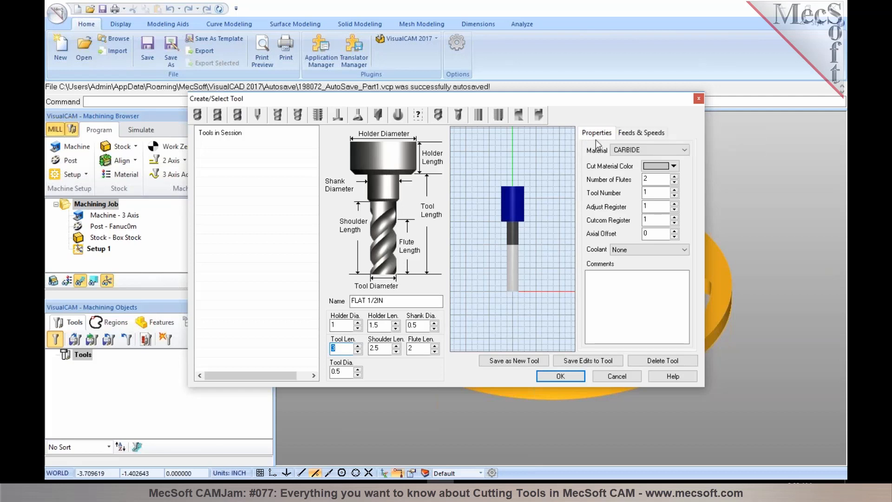
Step: Examine the flat mill's properties, including the choices for tool material, cut material color and coolant
{"action": "left_click", "coordinate": [686, 152]}
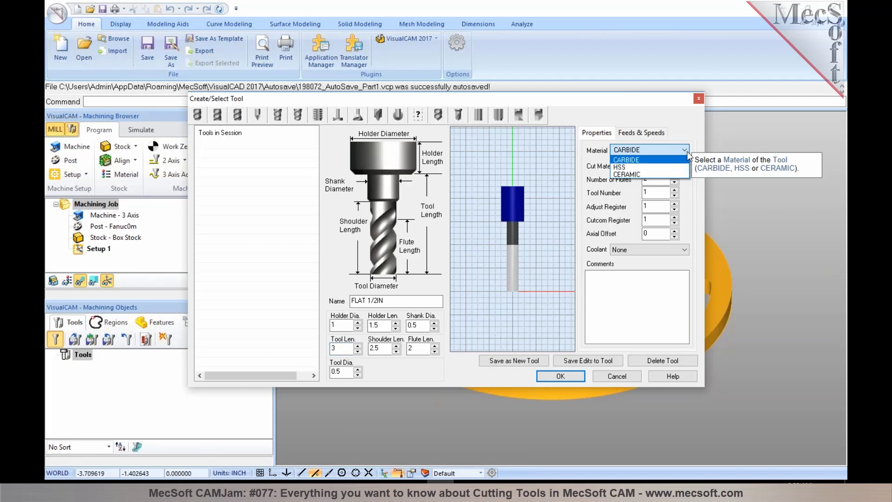
{"action": "left_click", "coordinate": [684, 158]}
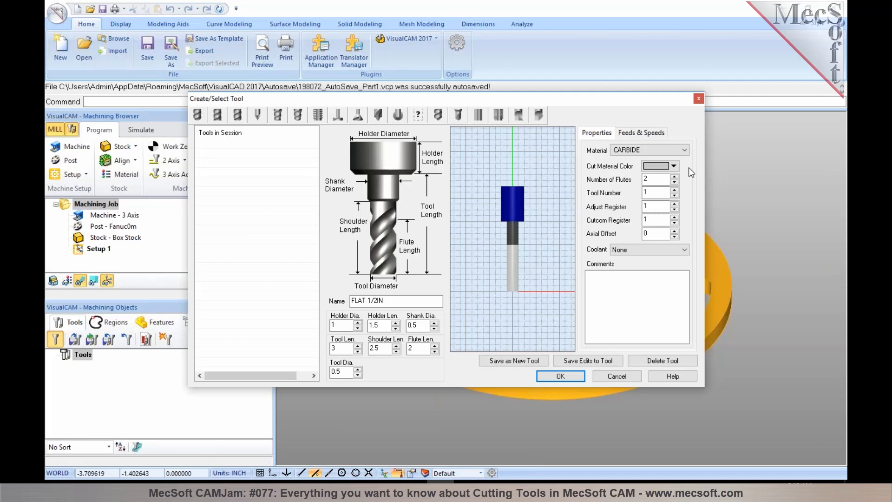
{"action": "left_click", "coordinate": [674, 166]}
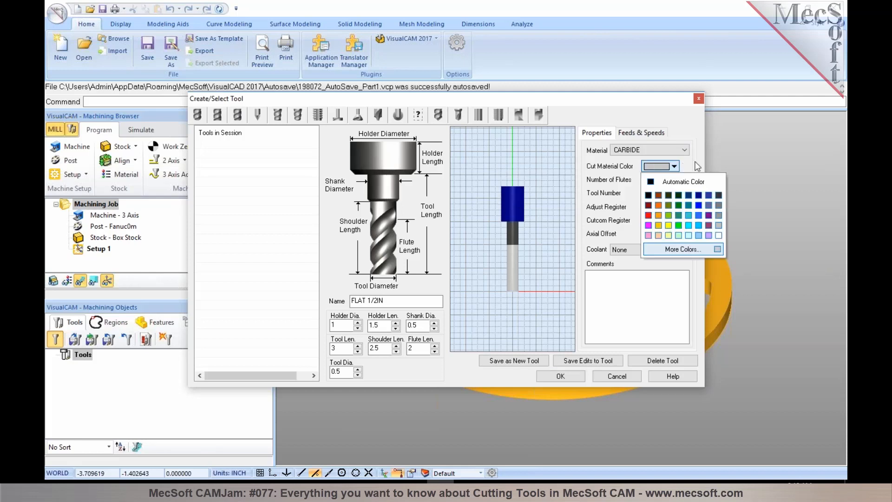
{"action": "left_click", "coordinate": [699, 167]}
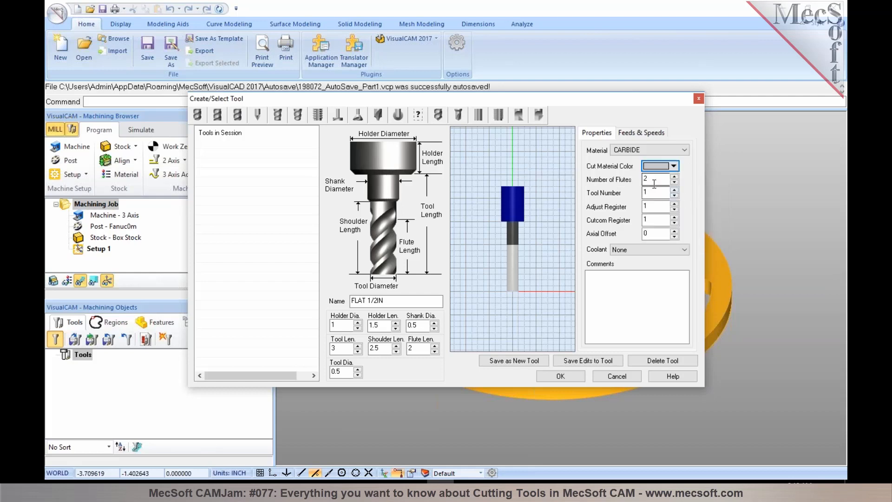
{"action": "mouse_move", "coordinate": [655, 184]}
{"action": "mouse_move", "coordinate": [662, 207]}
{"action": "left_click", "coordinate": [688, 253]}
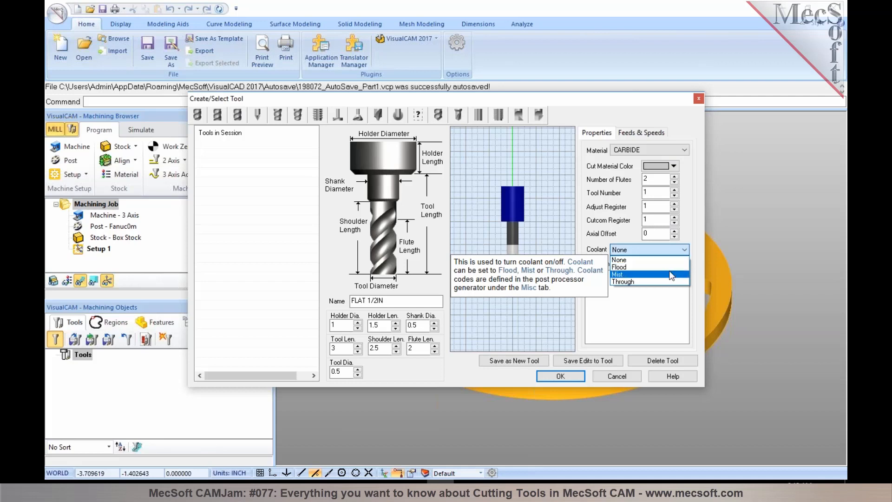
{"action": "left_click", "coordinate": [702, 251]}
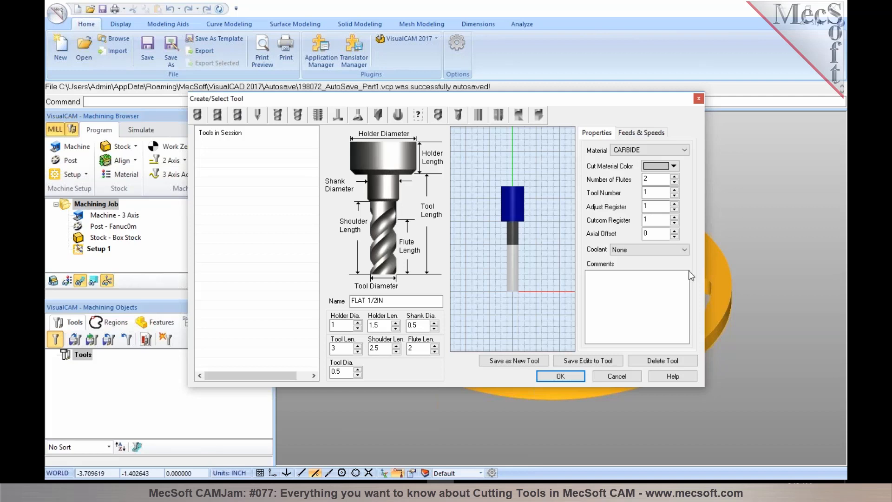
Step: Copy the tool name FLAT 1/2IN into the tool's comments and add a second comment line reading $M00
{"action": "mouse_move", "coordinate": [664, 285]}
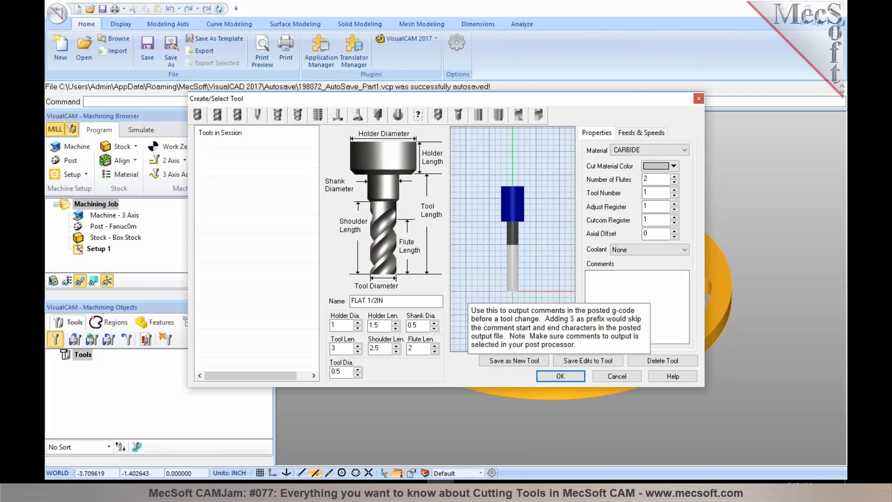
{"action": "left_click", "coordinate": [649, 289]}
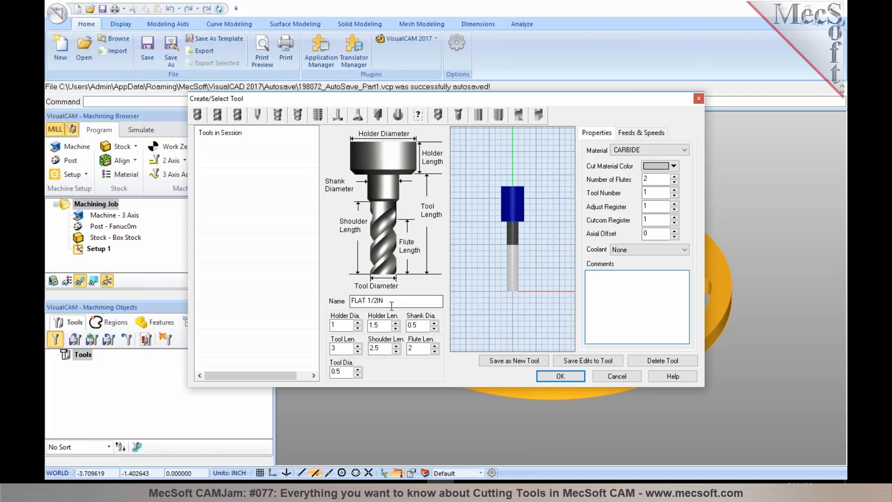
{"action": "left_click_drag", "start_coordinate": [392, 301], "coordinate": [344, 305]}
{"action": "key", "text": "ctrl+c"}
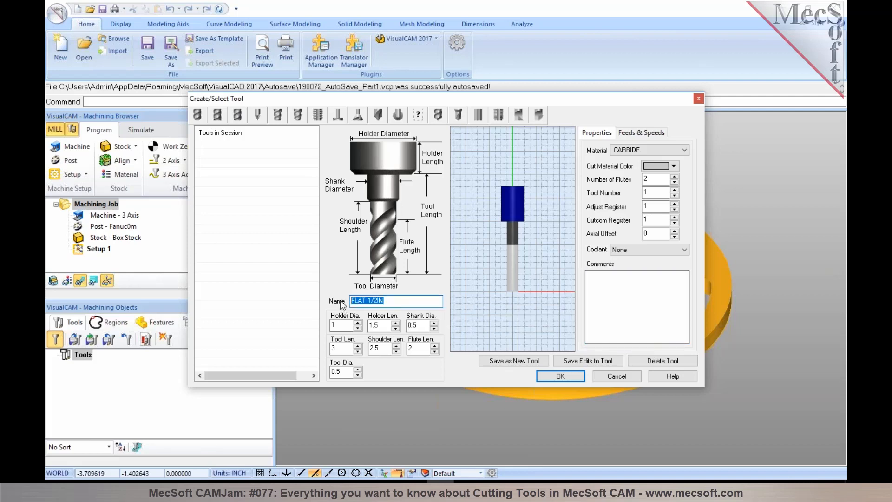
{"action": "left_click", "coordinate": [626, 287]}
{"action": "key", "text": "ctrl+v"}
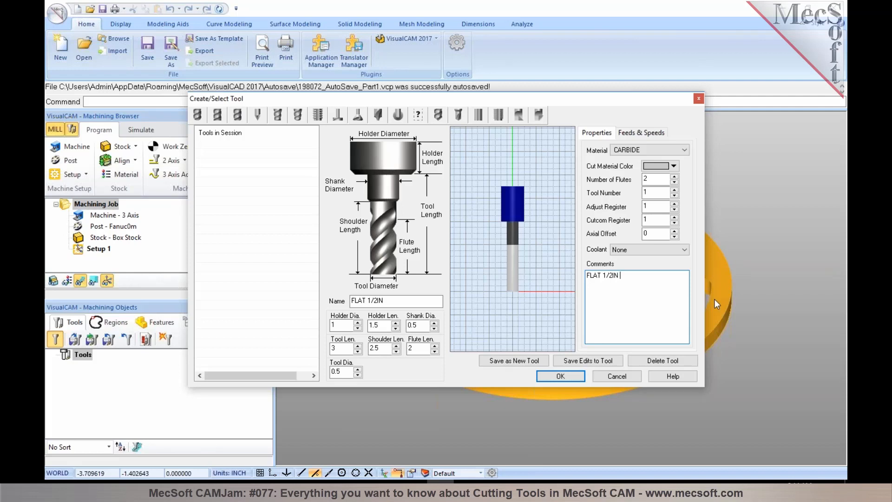
{"action": "key", "text": "Return"}
{"action": "type", "text": "$"}
{"action": "type", "text": "M00"}
Step: Load the flat mill's feeds and speeds from file for ALUMINUM - 6061 stock and CARBIDE tool material, and save it as a new tool
{"action": "left_click", "coordinate": [656, 135]}
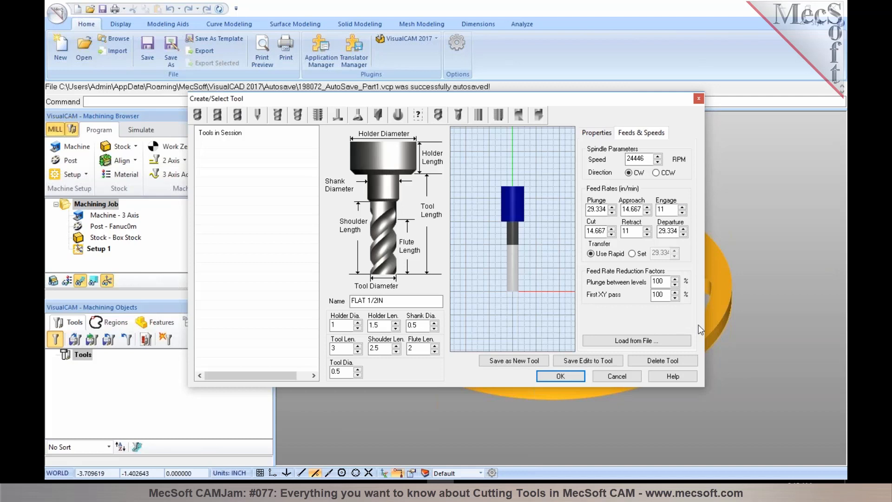
{"action": "left_click", "coordinate": [682, 340]}
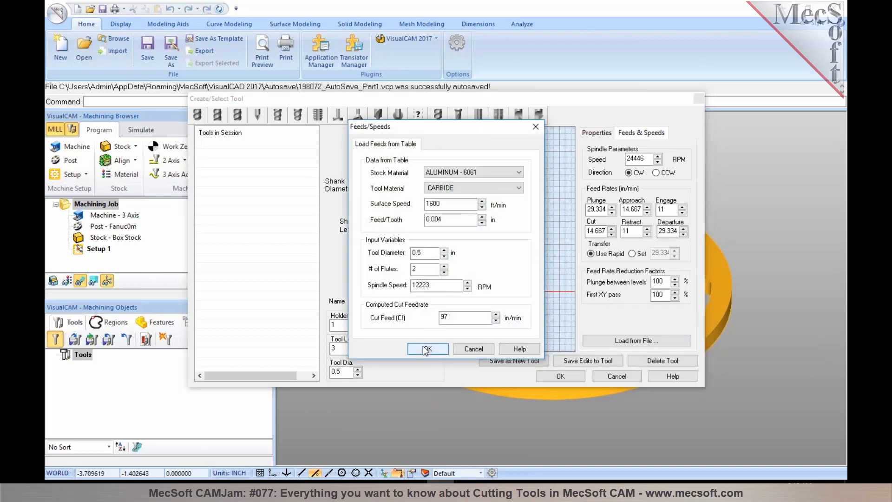
{"action": "left_click", "coordinate": [425, 349]}
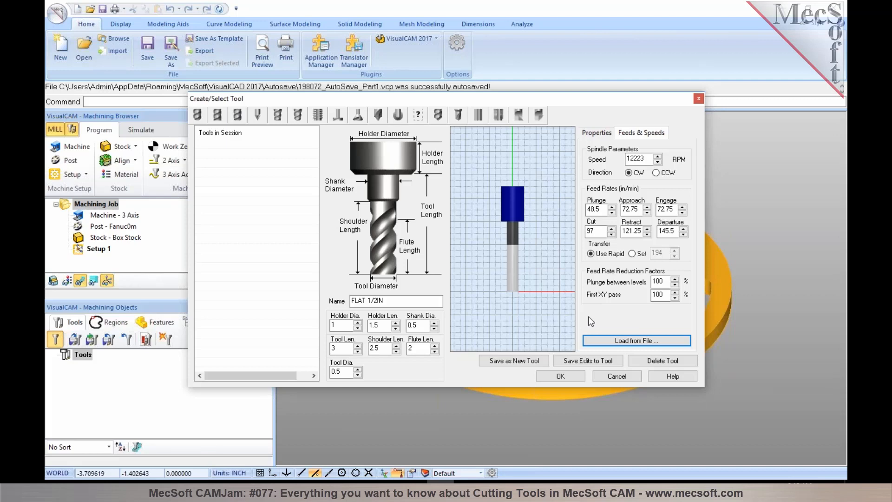
{"action": "left_click", "coordinate": [590, 136]}
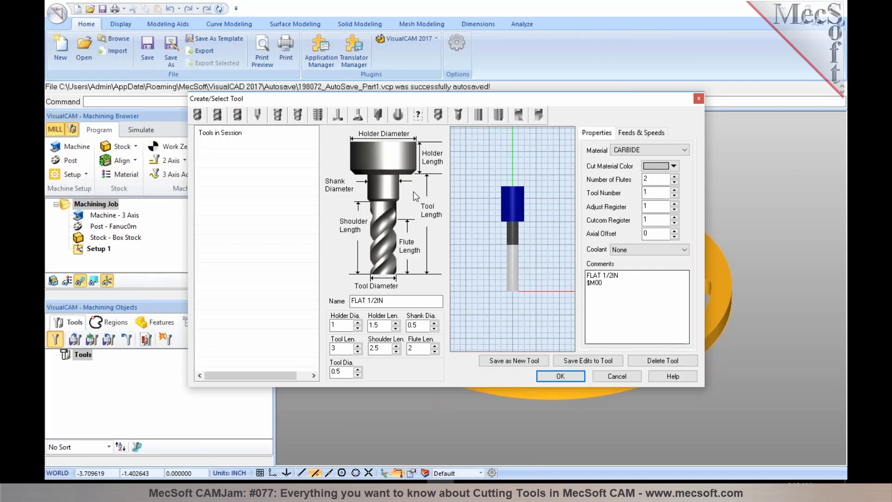
{"action": "left_click", "coordinate": [506, 362]}
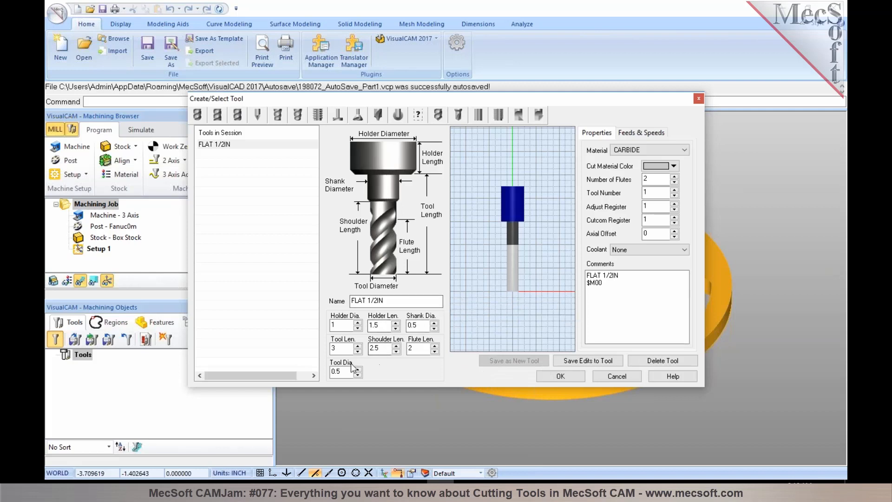
Step: Set the FLAT 1/2IN tool's length to 3.5, save the edits to the tool and accept the tool definition
{"action": "left_click", "coordinate": [357, 345]}
{"action": "left_click", "coordinate": [358, 345]}
{"action": "left_click", "coordinate": [357, 346]}
{"action": "left_click", "coordinate": [358, 345]}
{"action": "left_click", "coordinate": [358, 346]}
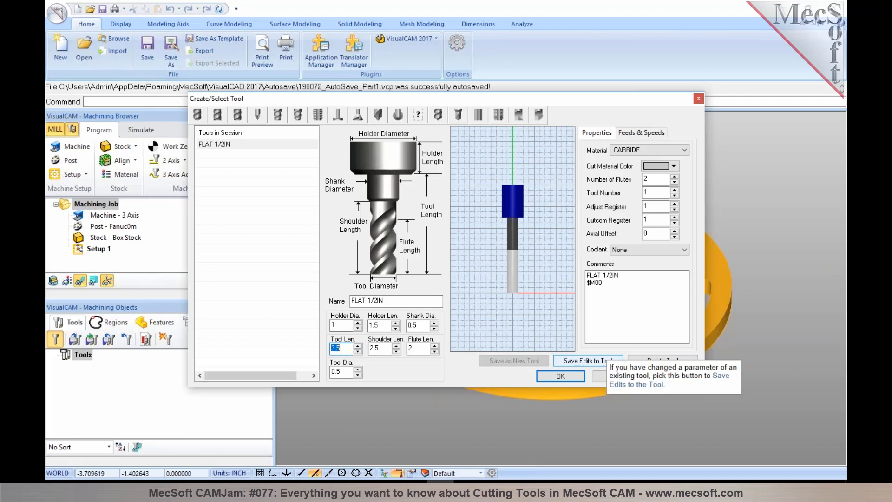
{"action": "left_click", "coordinate": [599, 360]}
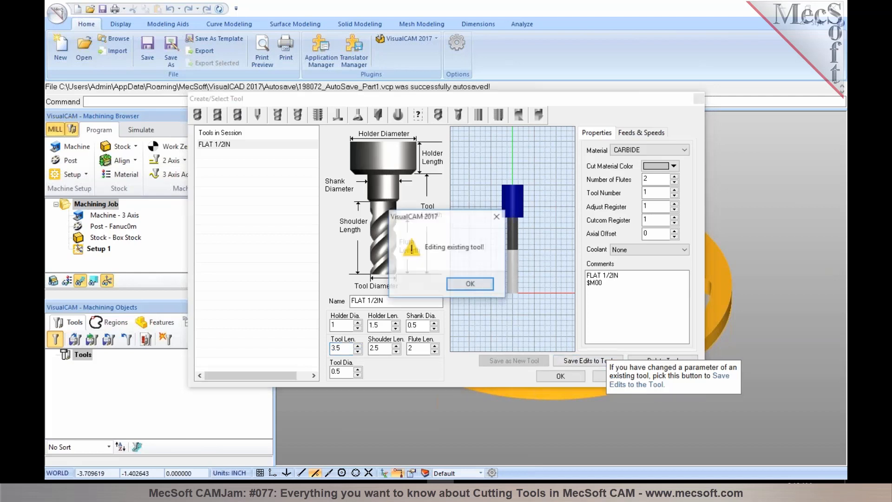
{"action": "left_click", "coordinate": [481, 287]}
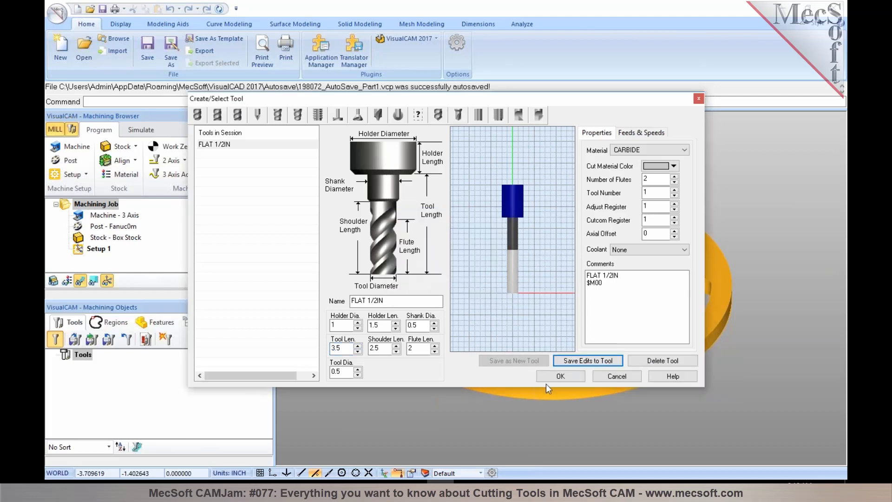
{"action": "left_click", "coordinate": [560, 377]}
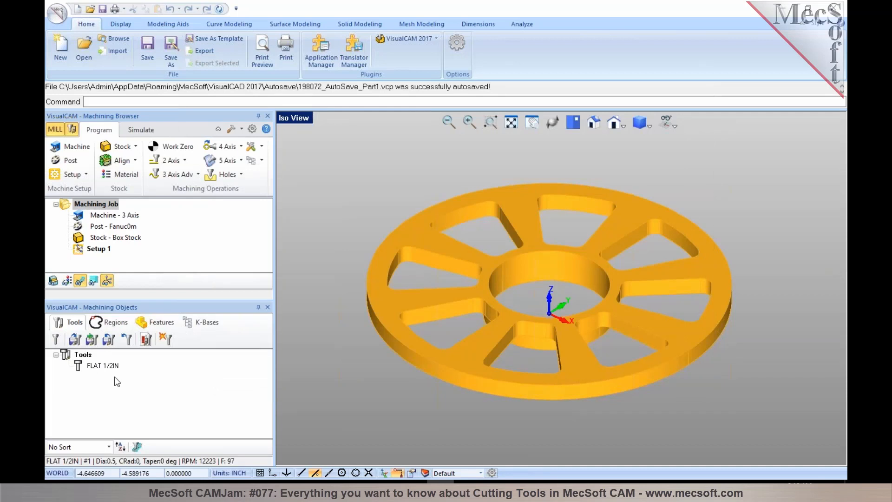
Step: Reopen the FLAT 1/2IN tool definition, change the name to FLAT 1/4 IN and set the tool diameter to 1/4
{"action": "double_click", "coordinate": [78, 368]}
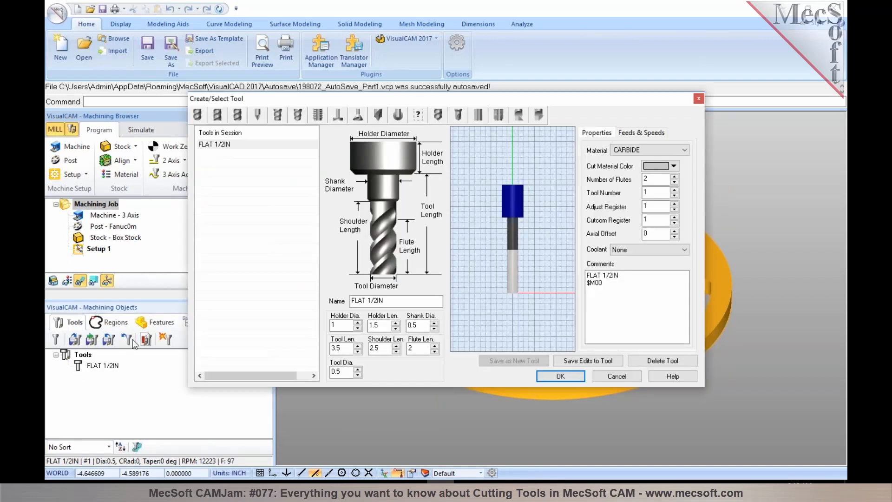
{"action": "mouse_move", "coordinate": [222, 308]}
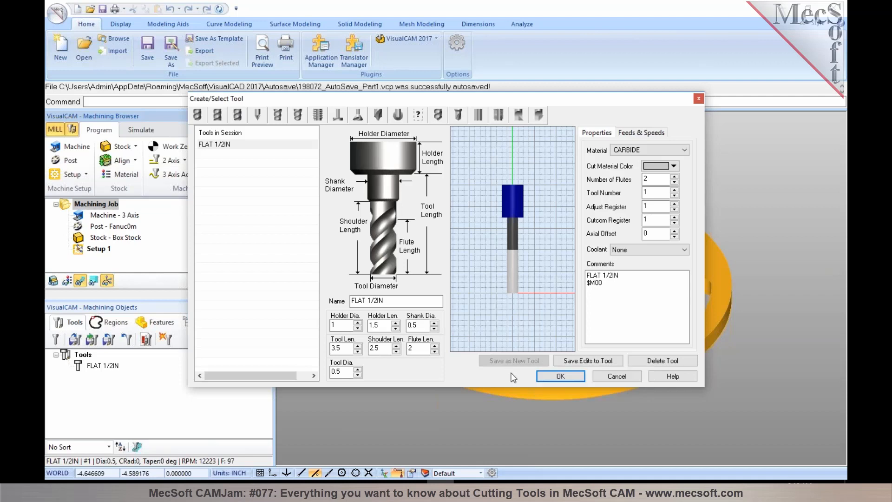
{"action": "left_click", "coordinate": [377, 301]}
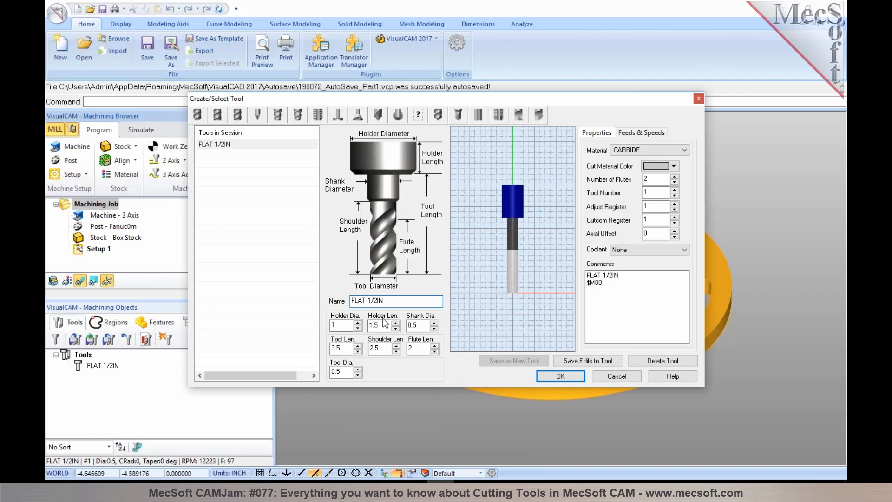
{"action": "key", "text": "BackSpace"}
{"action": "type", "text": "4"}
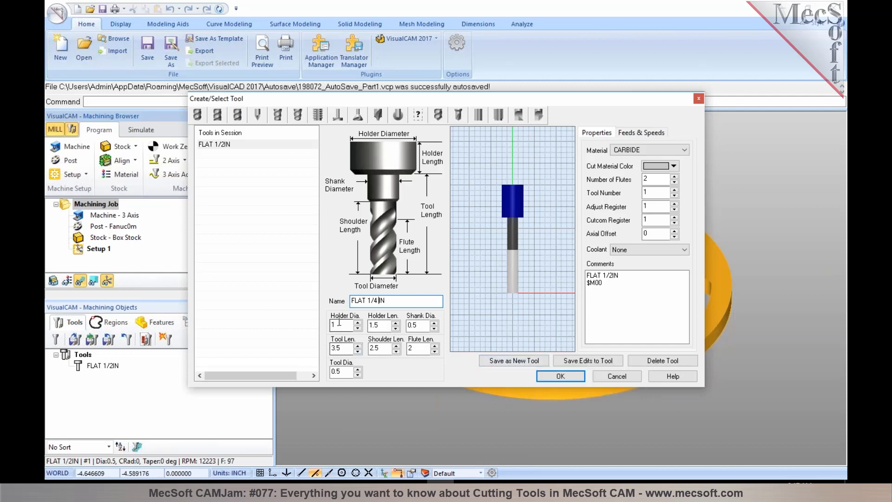
{"action": "double_click", "coordinate": [334, 371]}
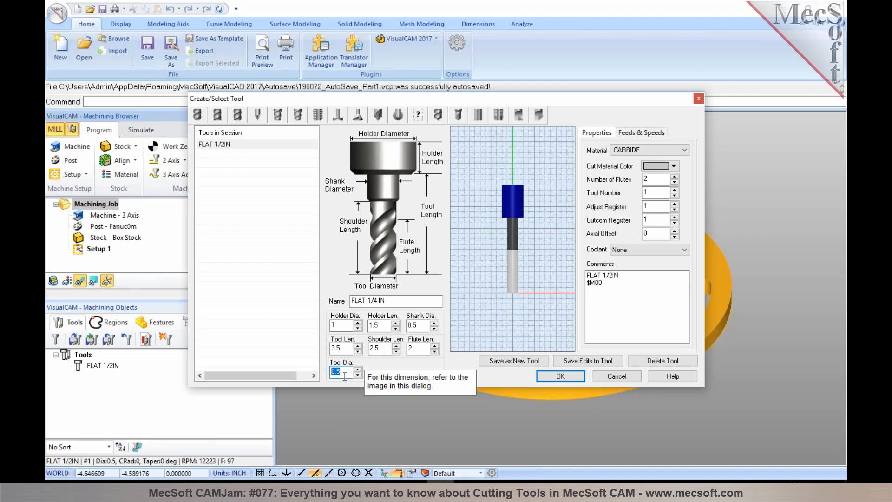
{"action": "type", "text": "1/4"}
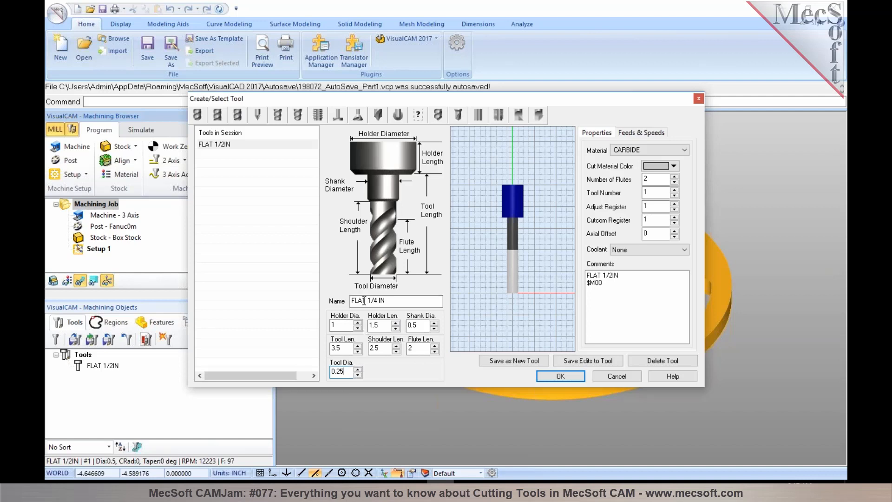
Step: Change the comment to FLAT 1/4 IN and save the mill as a new tool with a non-repeated tool number
{"action": "left_click_drag", "start_coordinate": [609, 275], "coordinate": [613, 276]}
{"action": "type", "text": "4"}
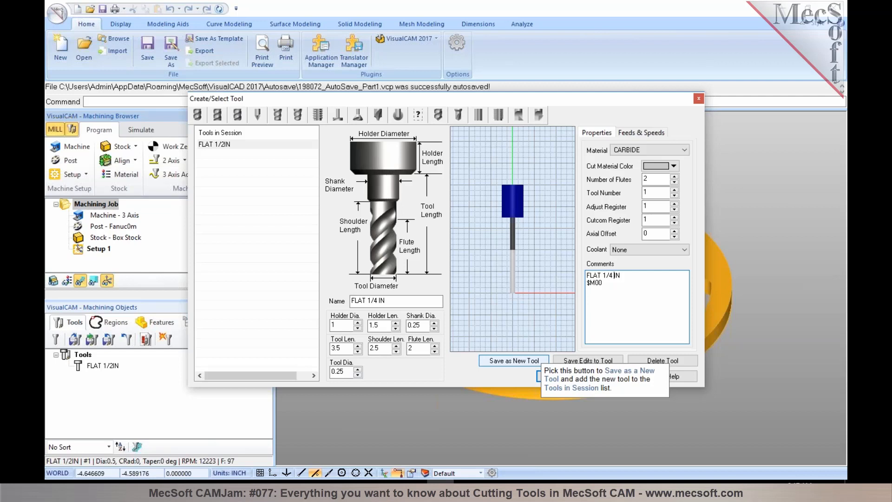
{"action": "left_click", "coordinate": [524, 363]}
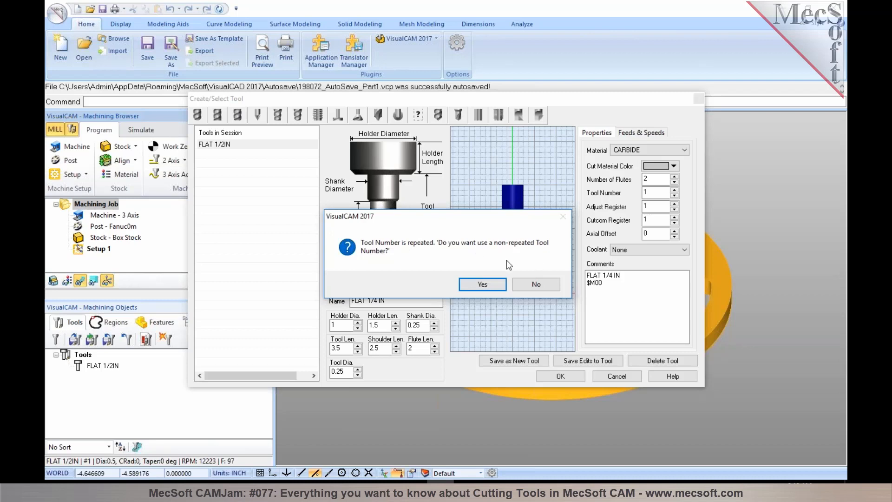
{"action": "left_click", "coordinate": [483, 284]}
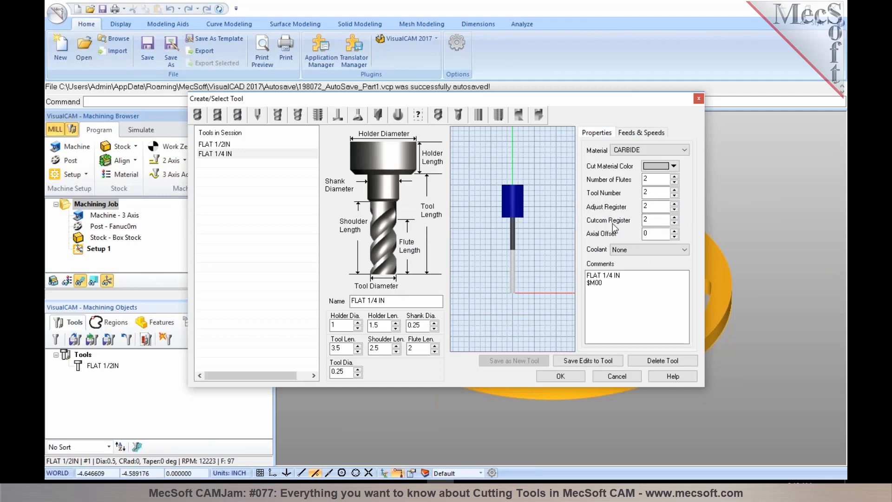
{"action": "mouse_move", "coordinate": [660, 220]}
{"action": "left_click", "coordinate": [589, 361]}
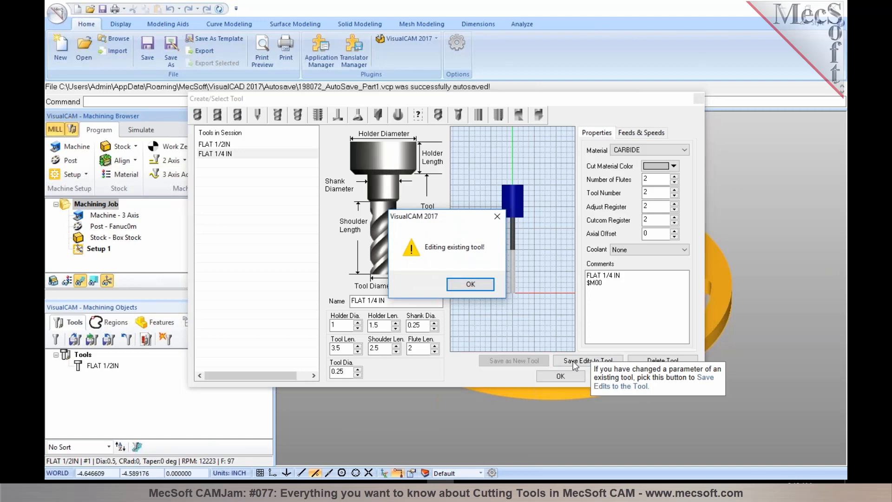
{"action": "left_click", "coordinate": [481, 289]}
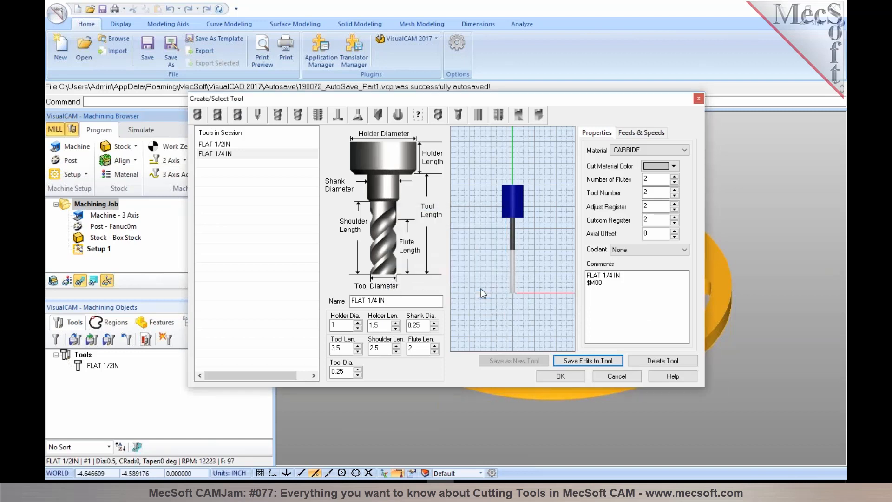
Step: Review the FLAT 1/2IN and FLAT 1/4 IN tools in the session list and accept them
{"action": "left_click", "coordinate": [214, 144]}
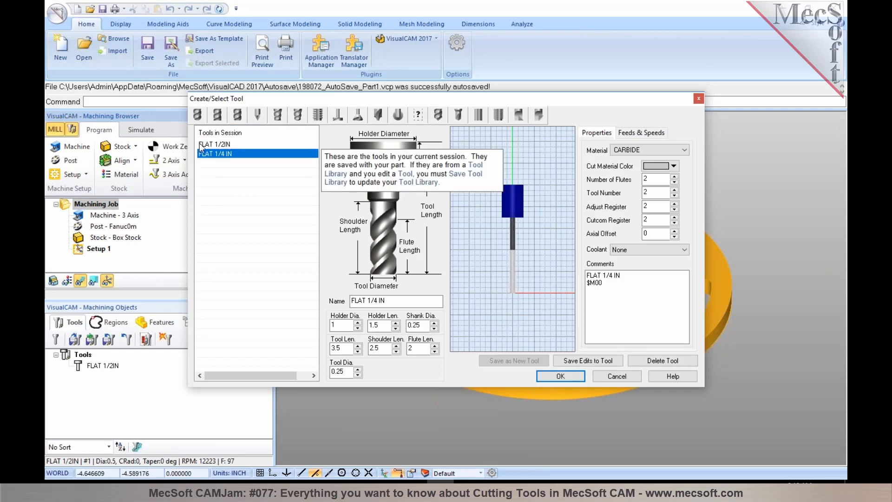
{"action": "left_click", "coordinate": [208, 145]}
{"action": "left_click", "coordinate": [213, 153]}
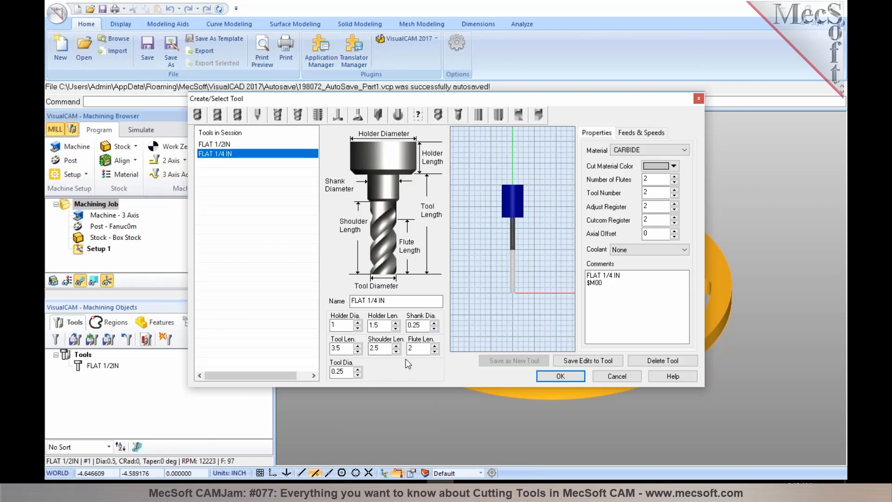
{"action": "left_click", "coordinate": [546, 378]}
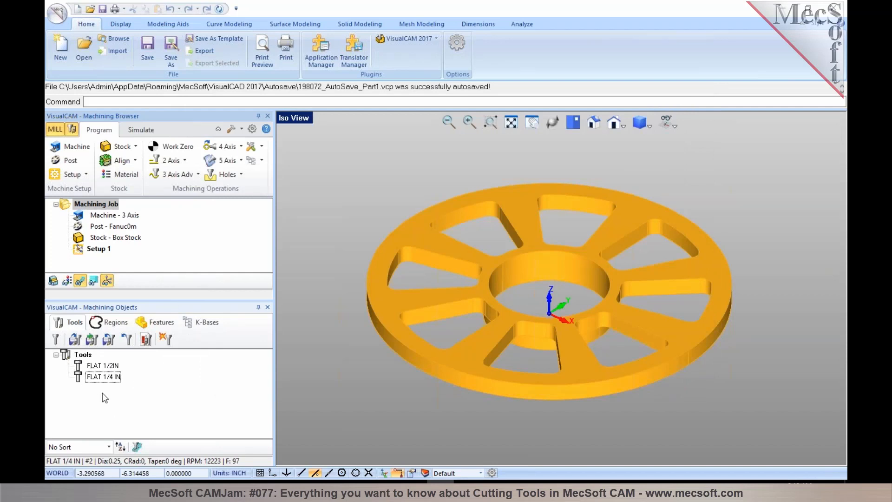
Step: Create a ball mill named BALL 1/2 IN and save it as a new tool
{"action": "left_click", "coordinate": [55, 339]}
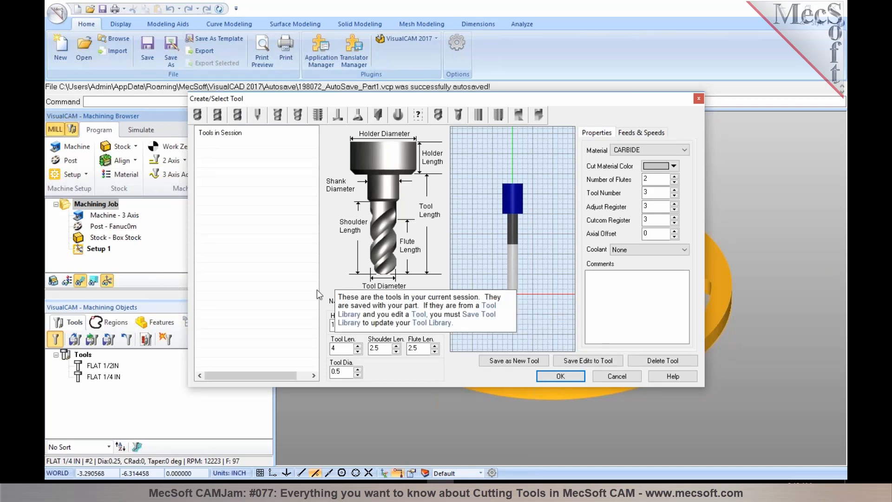
{"action": "type", "text": "1/2 IN"}
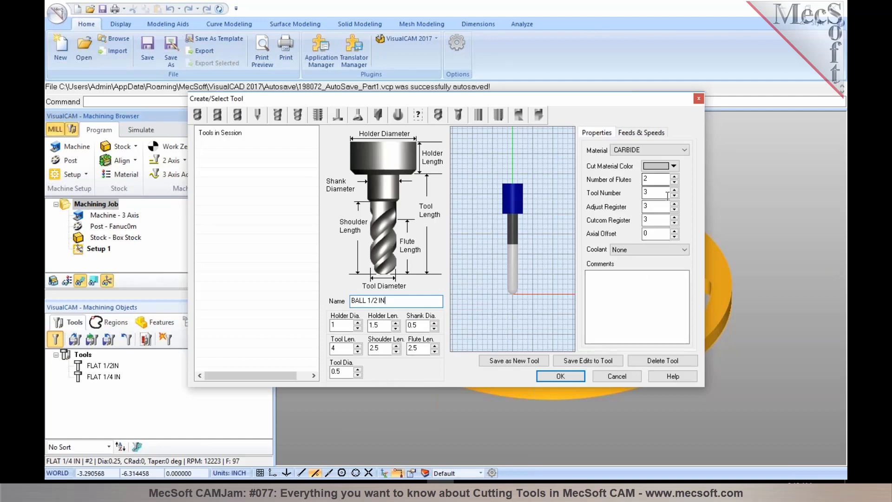
{"action": "mouse_move", "coordinate": [658, 222]}
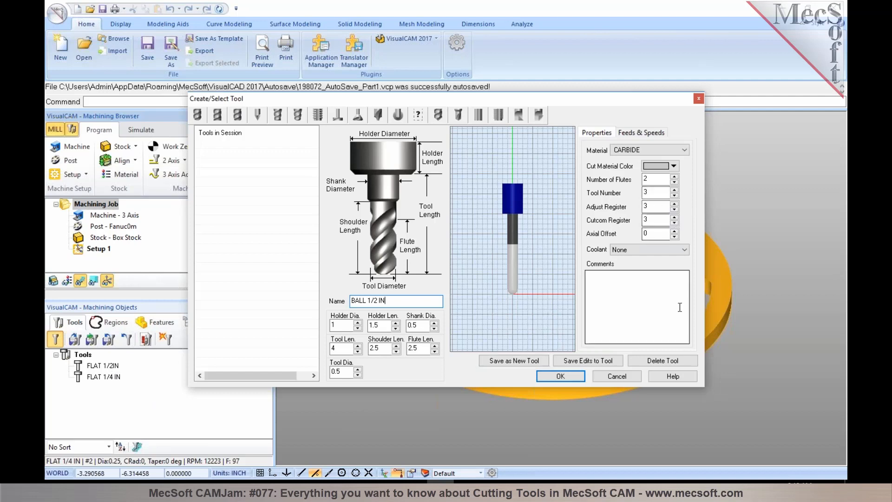
{"action": "left_click", "coordinate": [514, 365]}
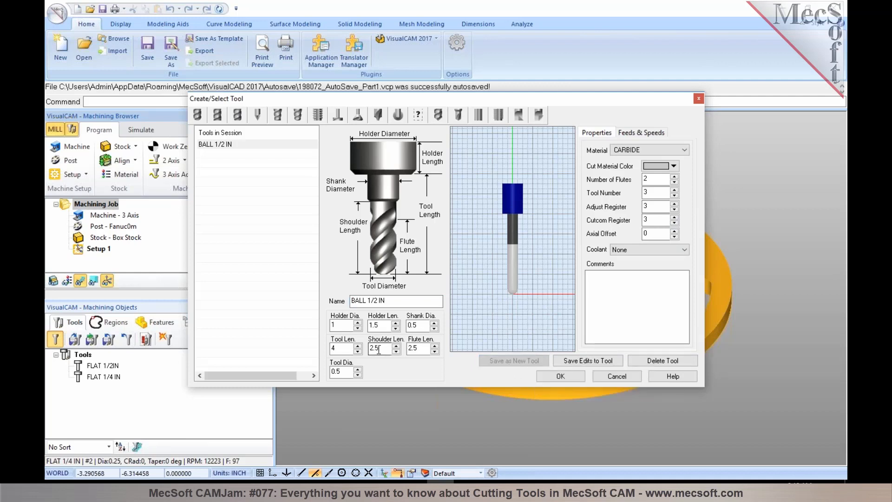
Step: Create a BALL 1/4 IN variant with a 1/4 tool diameter, save it as a new tool with a non-repeated number, and accept the tools
{"action": "left_click_drag", "start_coordinate": [378, 301], "coordinate": [373, 301]}
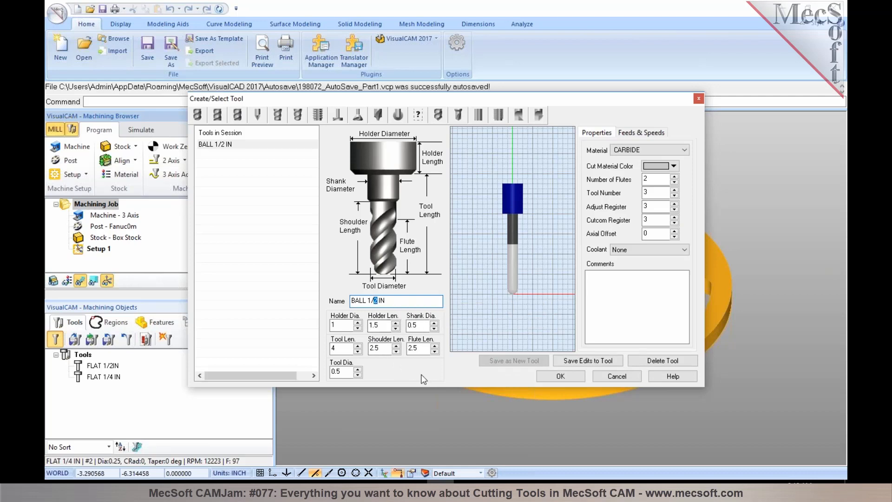
{"action": "type", "text": "4"}
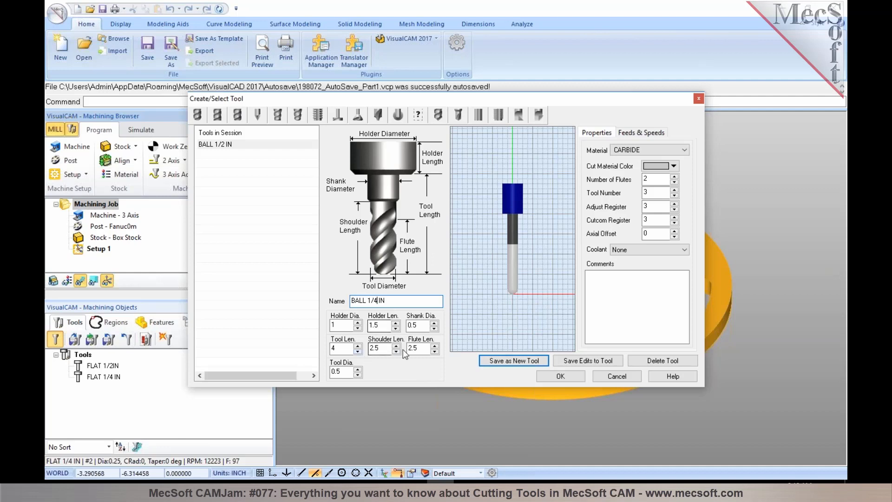
{"action": "left_click_drag", "start_coordinate": [341, 371], "coordinate": [314, 372]}
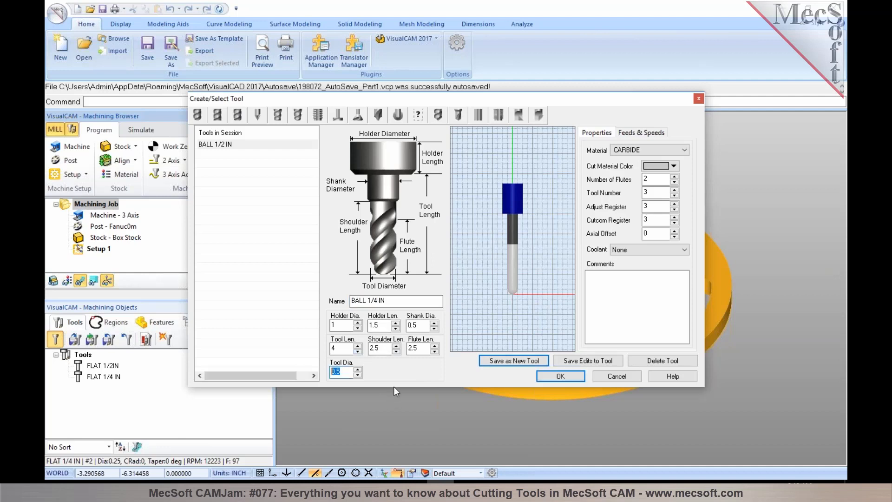
{"action": "type", "text": "1/4"}
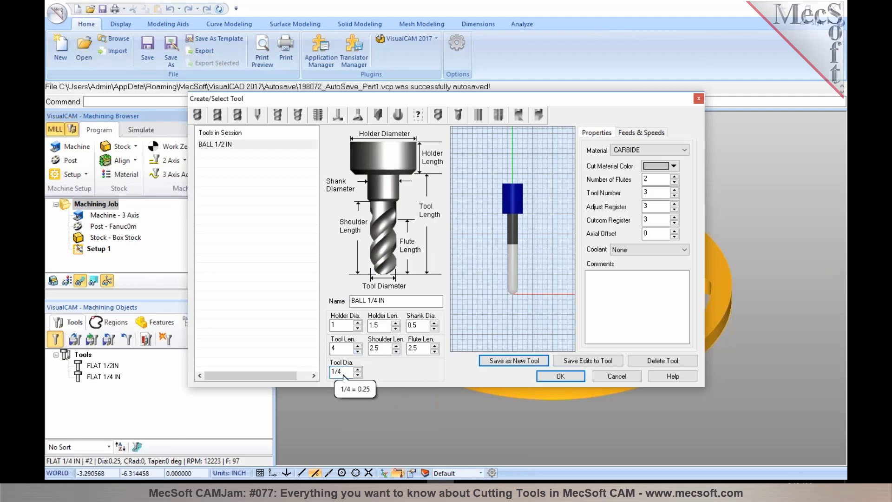
{"action": "key", "text": "Return"}
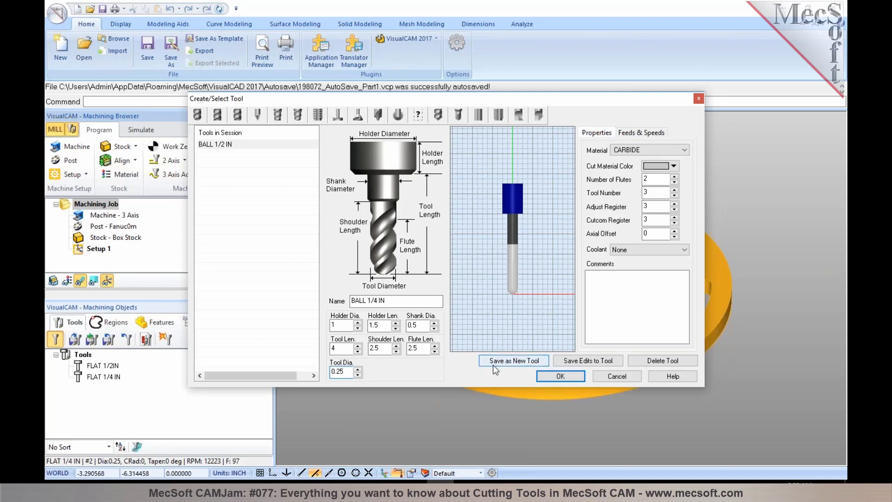
{"action": "left_click", "coordinate": [514, 361]}
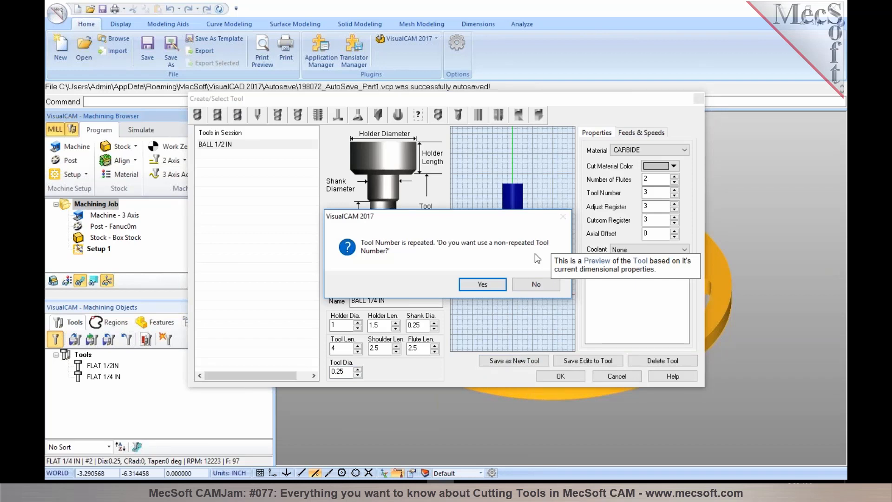
{"action": "left_click", "coordinate": [474, 285]}
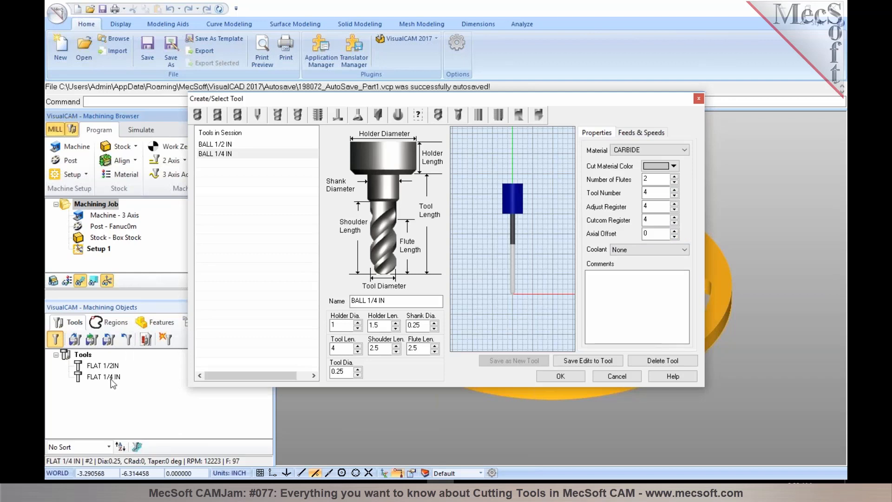
{"action": "left_click", "coordinate": [561, 376]}
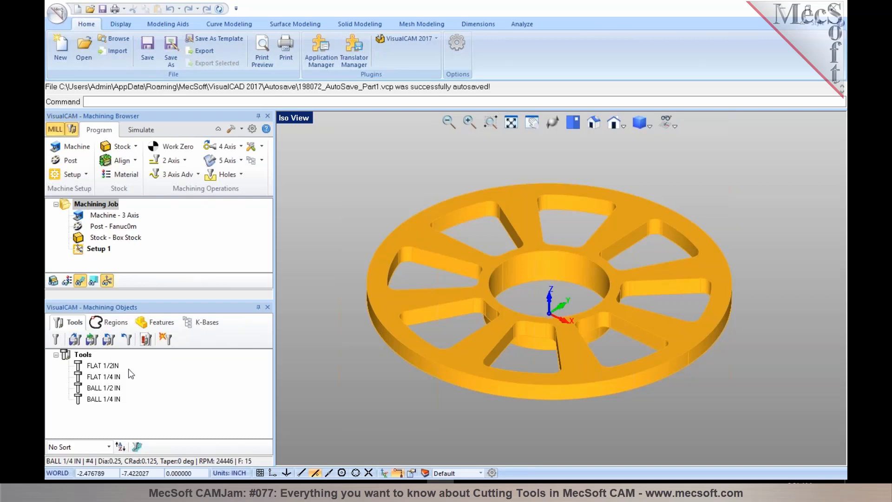
{"action": "left_click", "coordinate": [109, 340]}
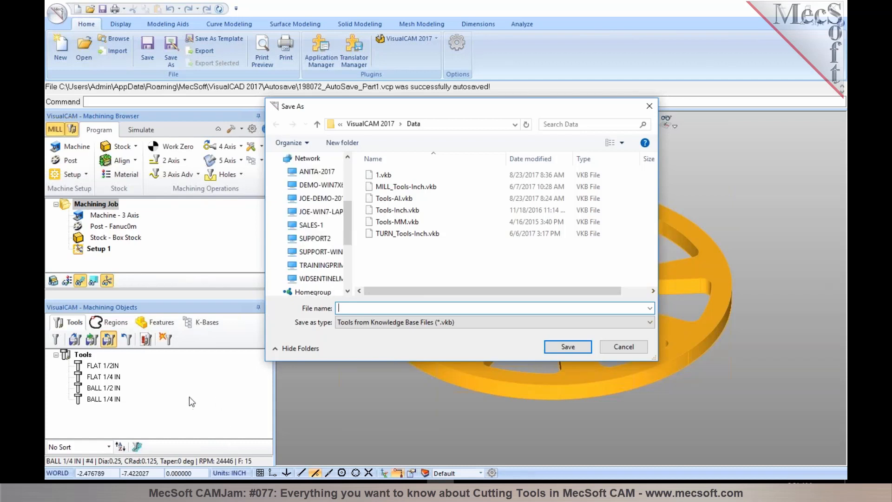
{"action": "scroll", "coordinate": [315, 255], "scroll_direction": "up", "scroll_amount": 1}
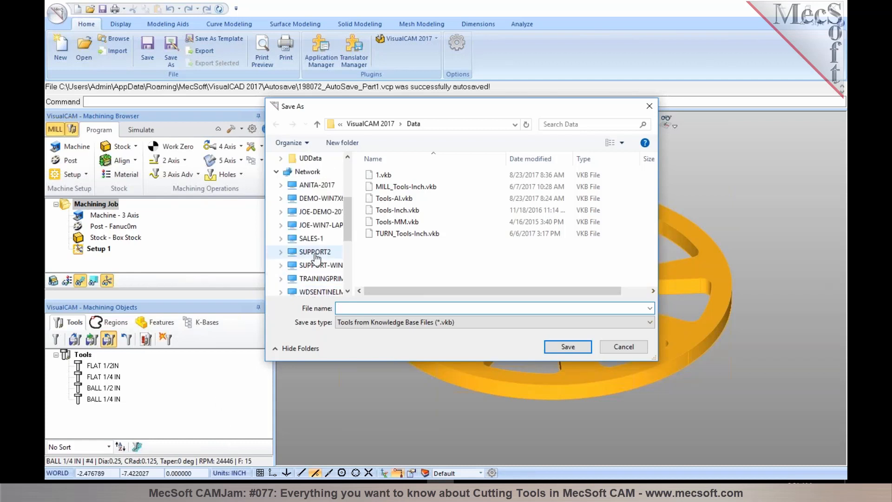
{"action": "scroll", "coordinate": [315, 254], "scroll_direction": "up", "scroll_amount": 3}
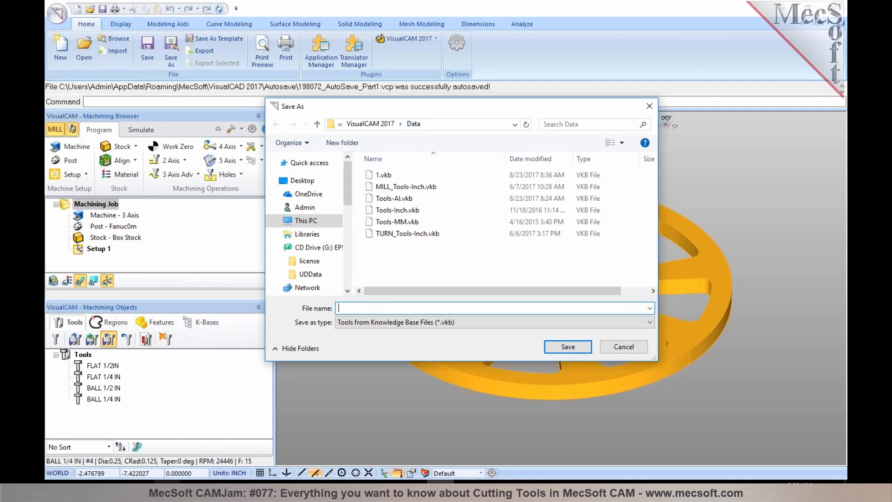
Step: Switch to File Explorer, open the Windows (C:) drive and select the ProgramData folder
{"action": "left_click", "coordinate": [167, 481]}
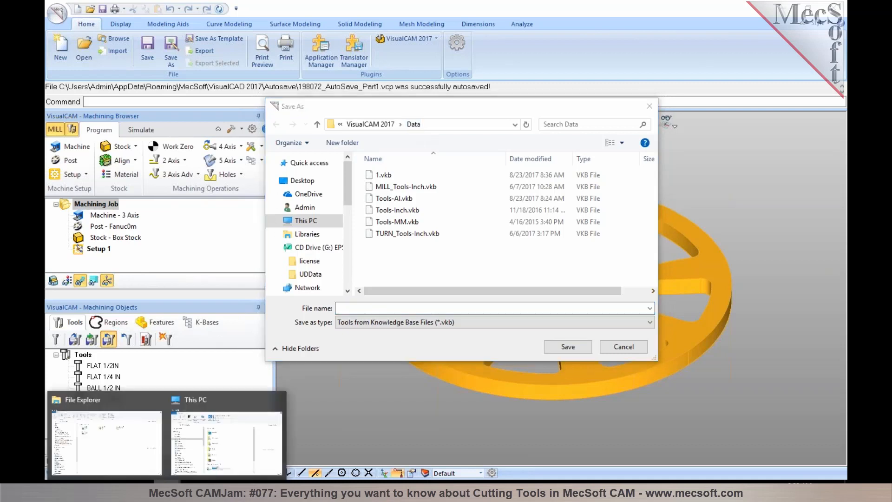
{"action": "left_click", "coordinate": [194, 412]}
{"action": "scroll", "coordinate": [355, 230], "scroll_direction": "down", "scroll_amount": 2}
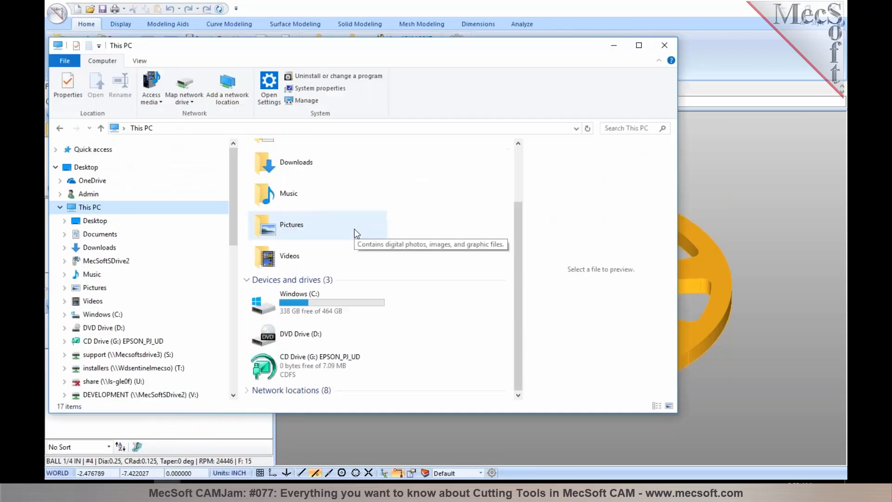
{"action": "double_click", "coordinate": [331, 306]}
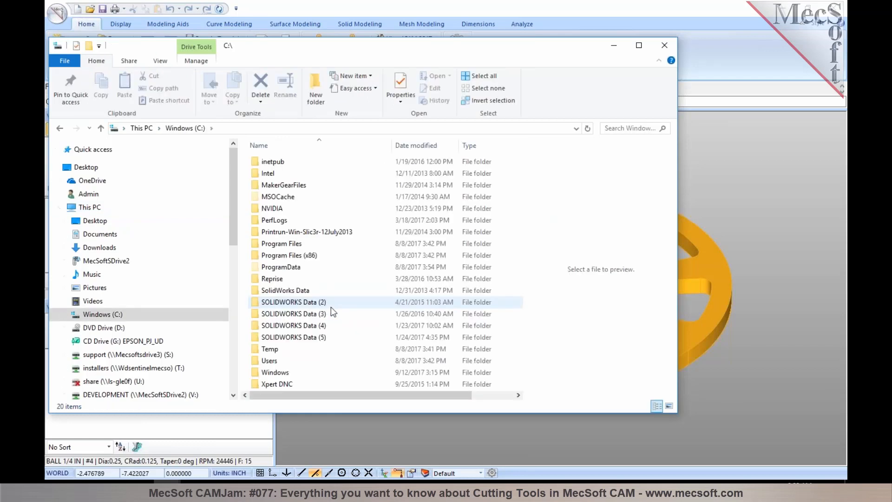
{"action": "left_click", "coordinate": [287, 270]}
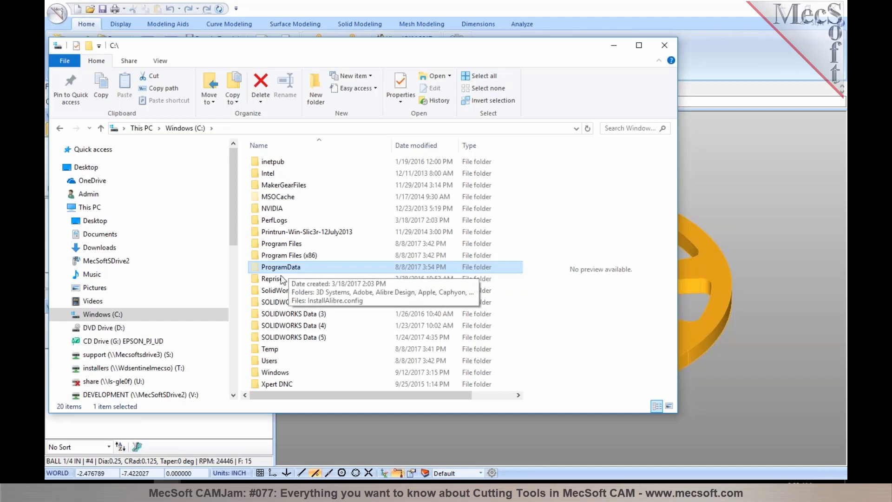
Step: Search Windows for the hidden files and folders setting, check that hidden files, folders, and drives are shown, and accept the options
{"action": "key", "text": "super"}
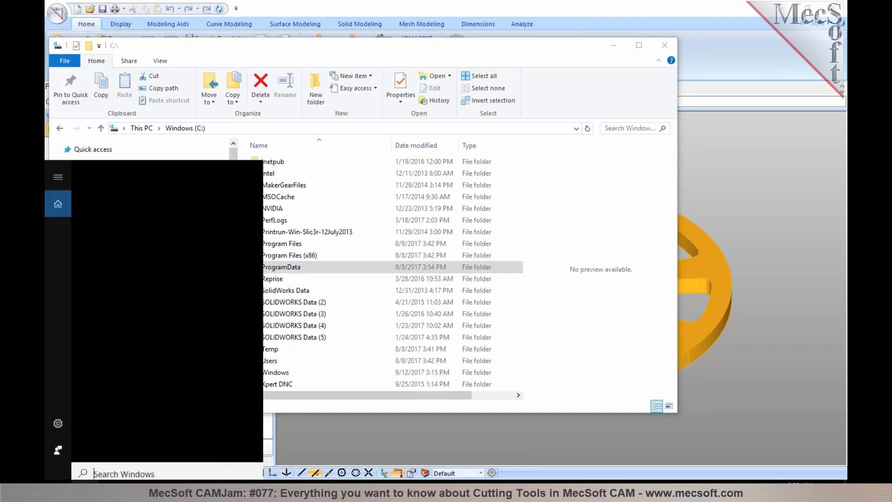
{"action": "type", "text": "s"}
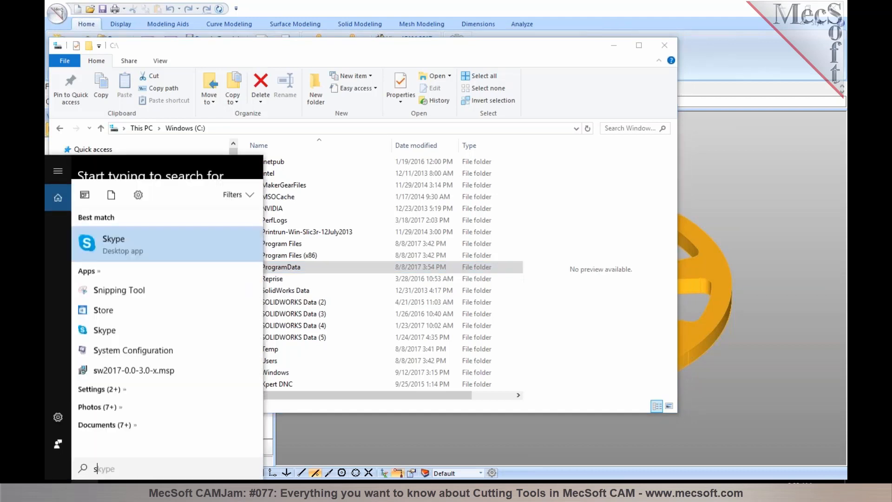
{"action": "type", "text": "how hidd"}
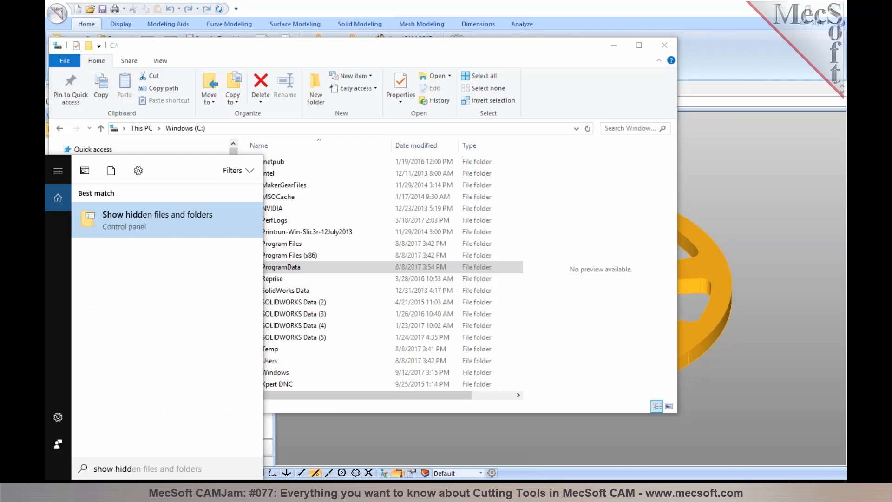
{"action": "left_click", "coordinate": [127, 228]}
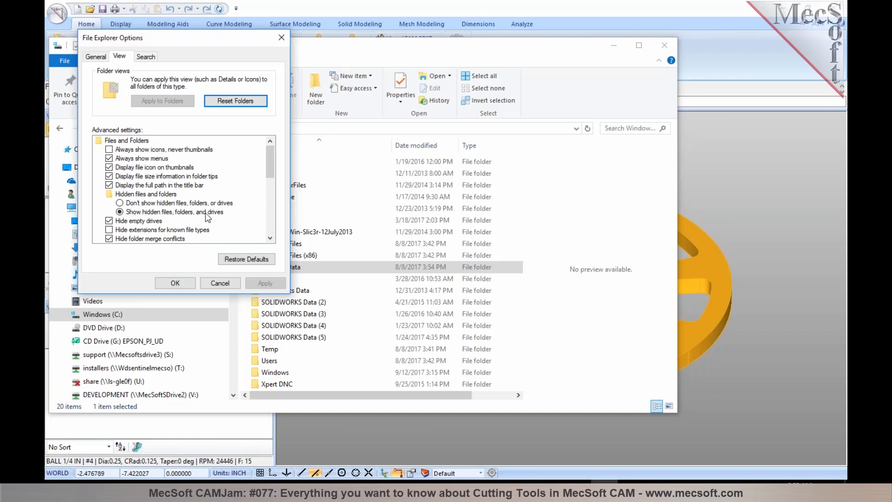
{"action": "left_click", "coordinate": [175, 283]}
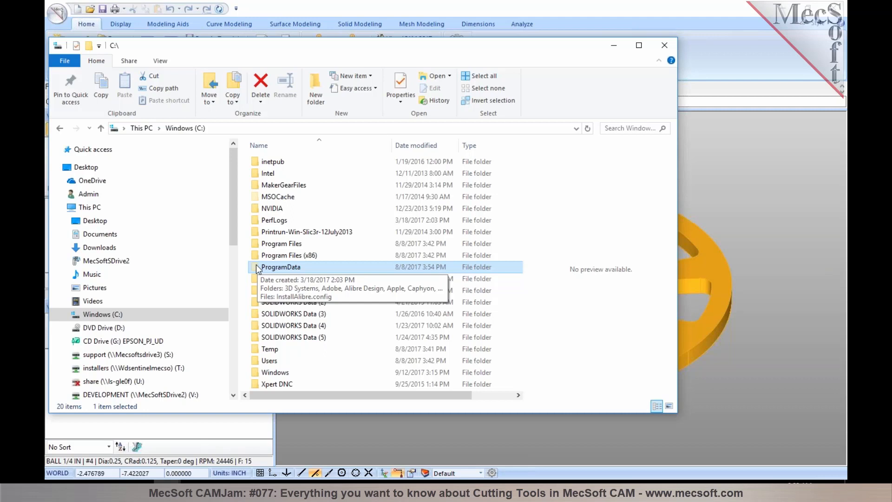
Step: Browse to ProgramData\MecSoft Corporation\VisualCAM 2017\Data, return to VisualCAM and dismiss the pending tool library save
{"action": "double_click", "coordinate": [281, 267]}
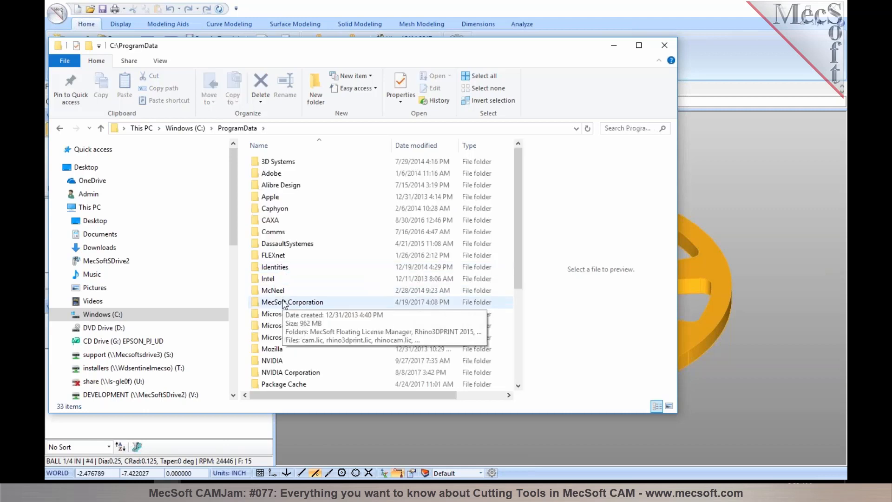
{"action": "double_click", "coordinate": [284, 303]}
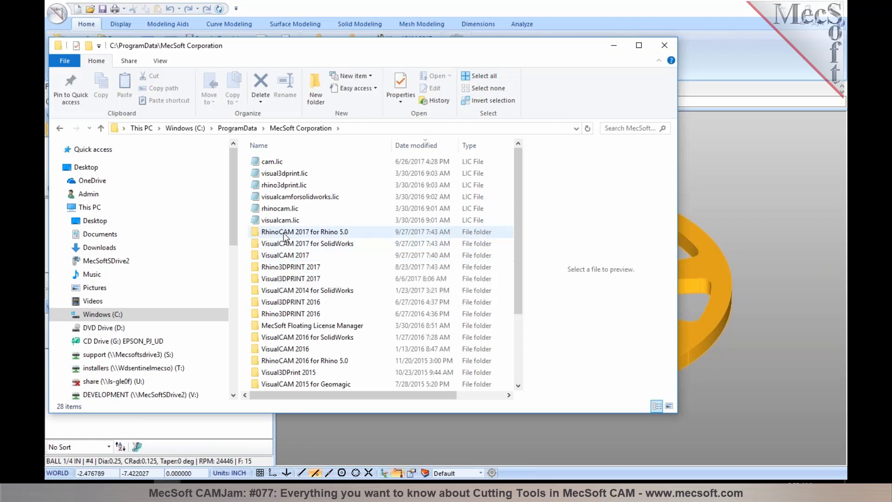
{"action": "double_click", "coordinate": [295, 254]}
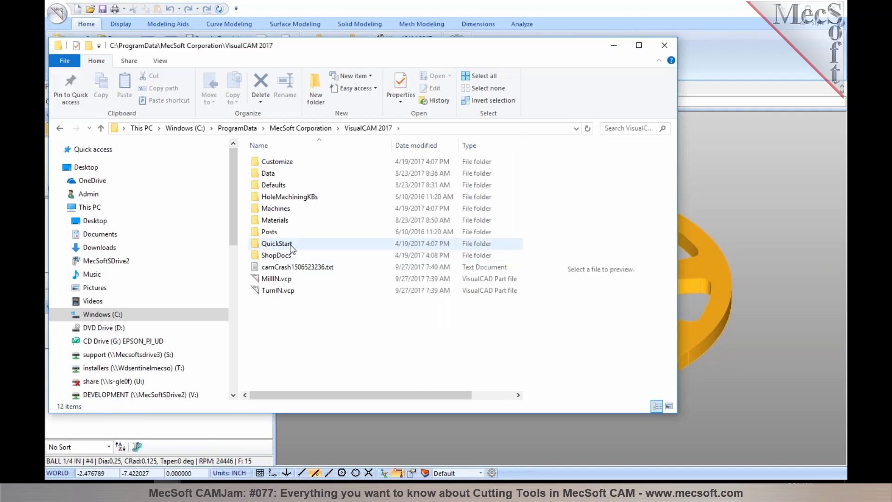
{"action": "double_click", "coordinate": [269, 176]}
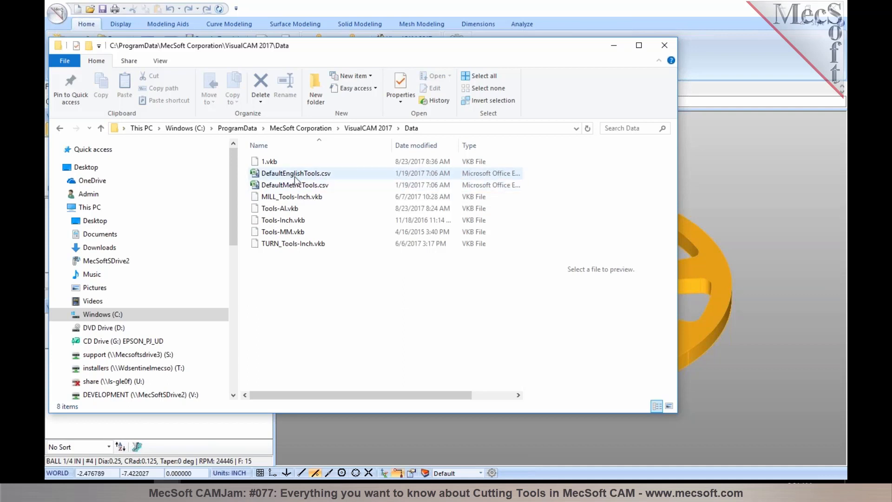
{"action": "left_click", "coordinate": [713, 211]}
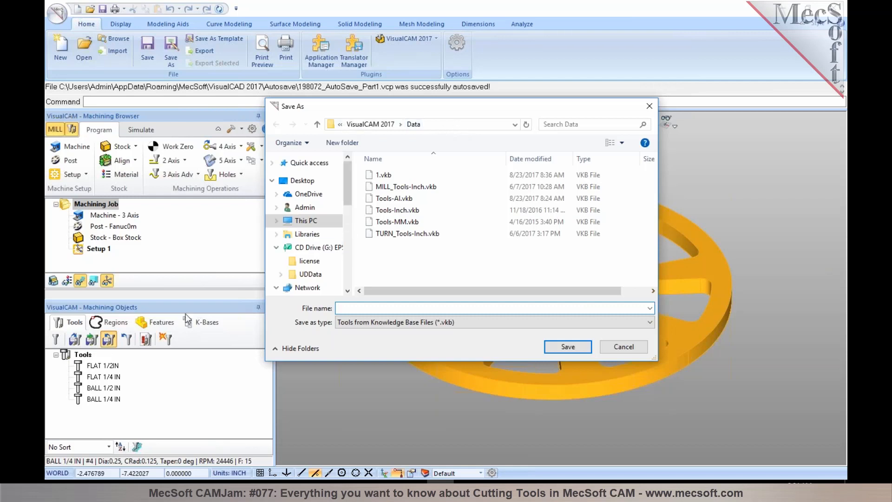
{"action": "left_click", "coordinate": [623, 347]}
Step: Save the session's tools to a knowledge base (.vkb) library file named MyTools in the Data folder
{"action": "left_click", "coordinate": [112, 341]}
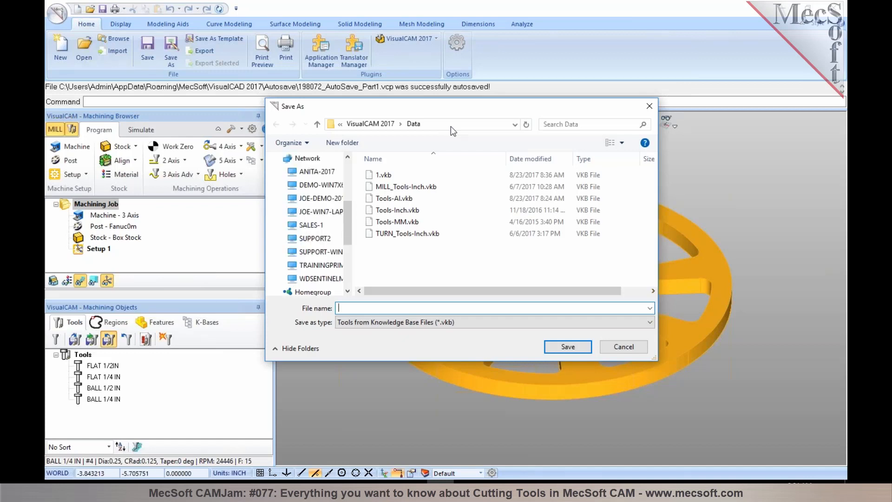
{"action": "scroll", "coordinate": [330, 193], "scroll_direction": "up", "scroll_amount": 5}
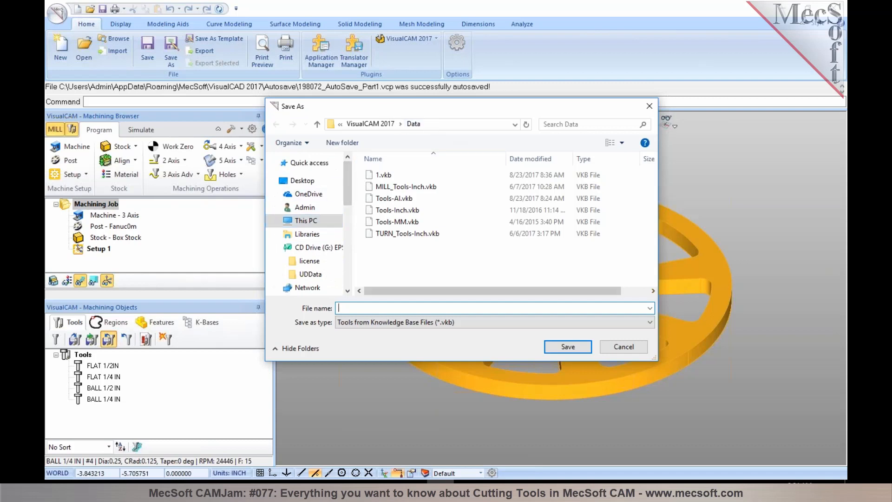
{"action": "left_click", "coordinate": [467, 323]}
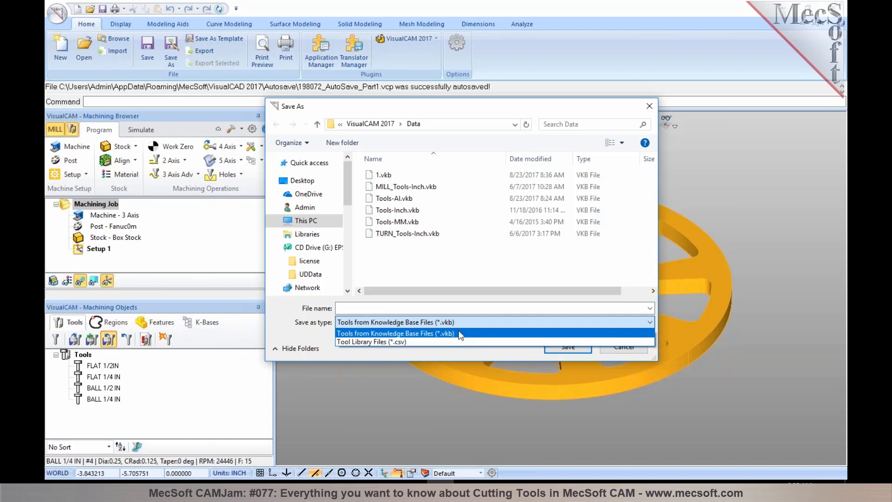
{"action": "left_click", "coordinate": [460, 334]}
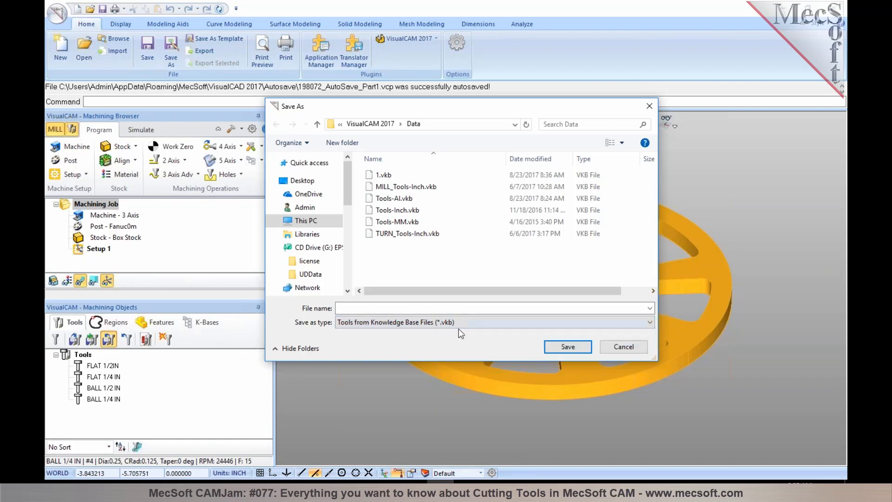
{"action": "left_click", "coordinate": [393, 308]}
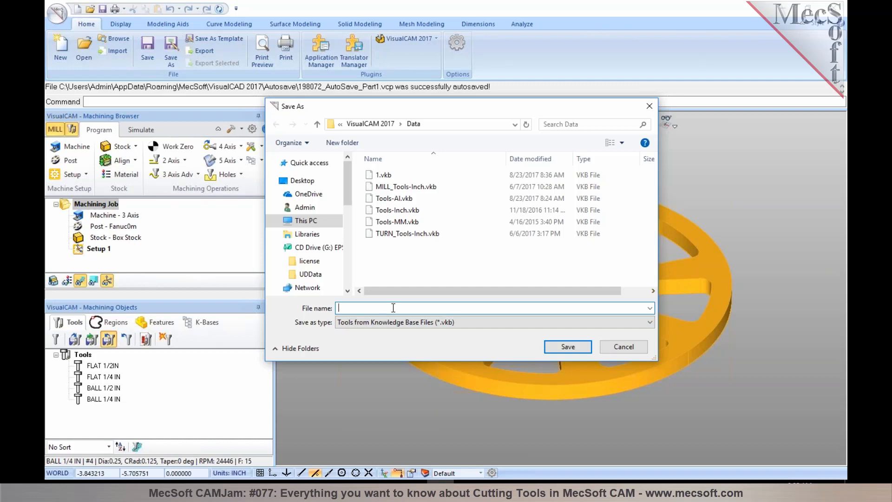
{"action": "type", "text": "MyS"}
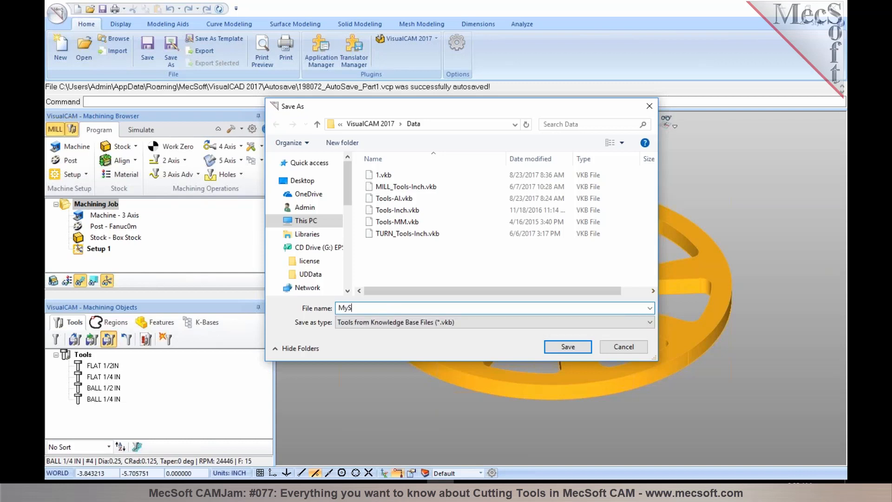
{"action": "key", "text": "BackSpace"}
{"action": "type", "text": "Tools"}
{"action": "left_click", "coordinate": [582, 345]}
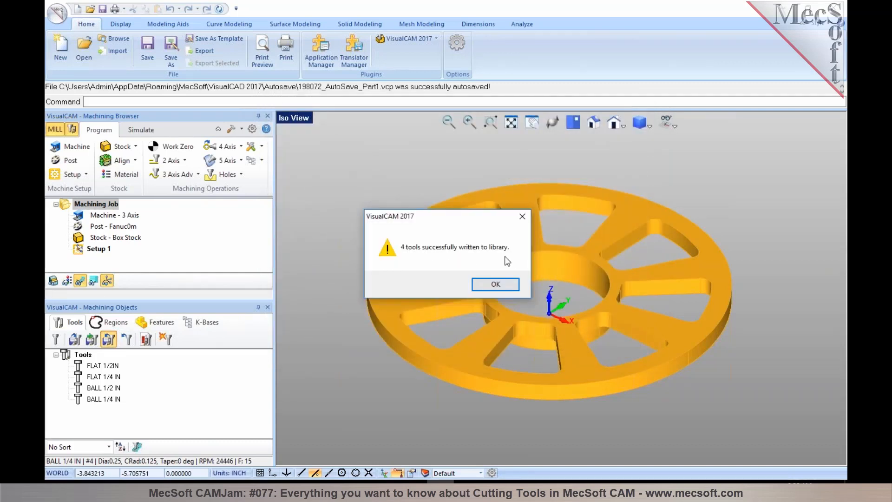
{"action": "left_click", "coordinate": [496, 287]}
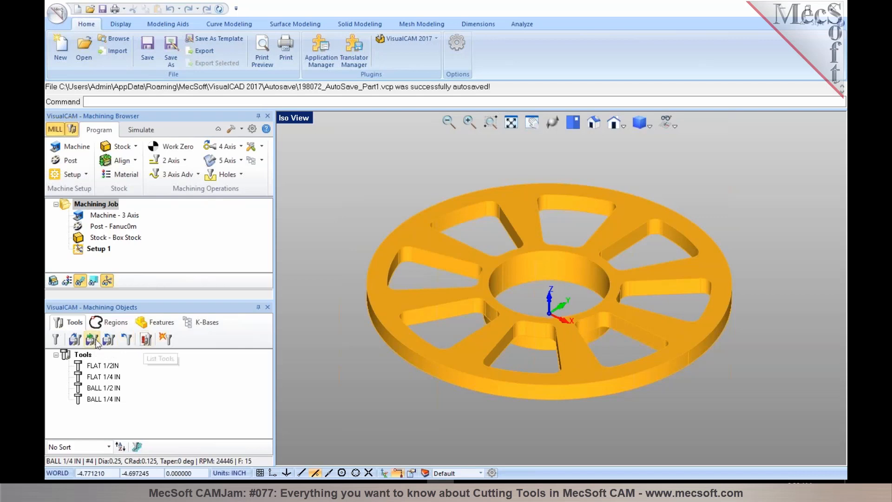
Step: Review the listed properties, feeds, speeds and comments of all the session's cutting tools
{"action": "left_click", "coordinate": [147, 344]}
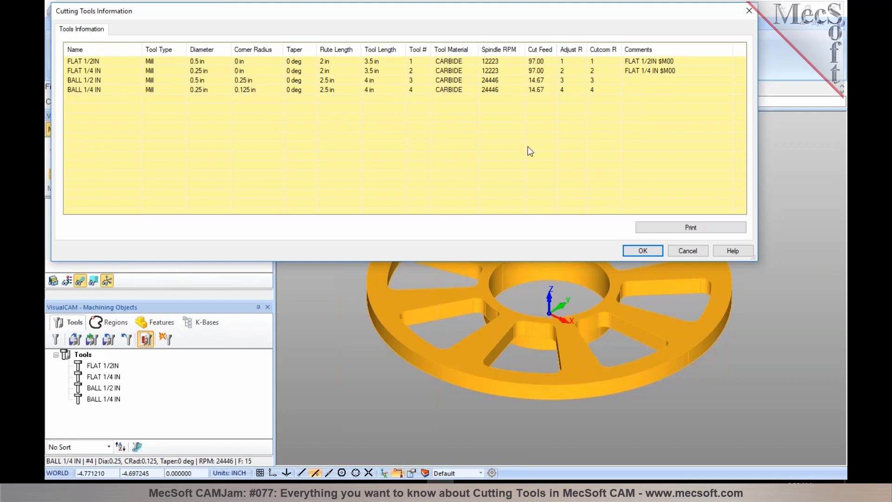
{"action": "left_click", "coordinate": [648, 253]}
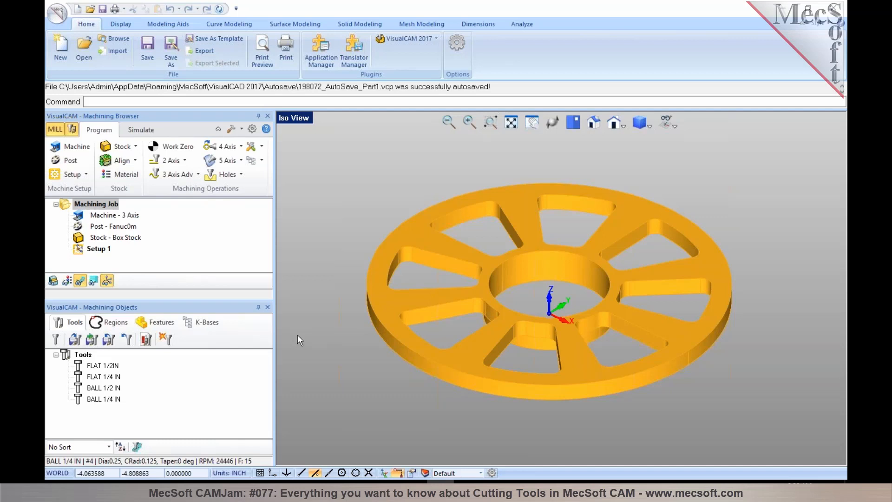
{"action": "left_click", "coordinate": [74, 340]}
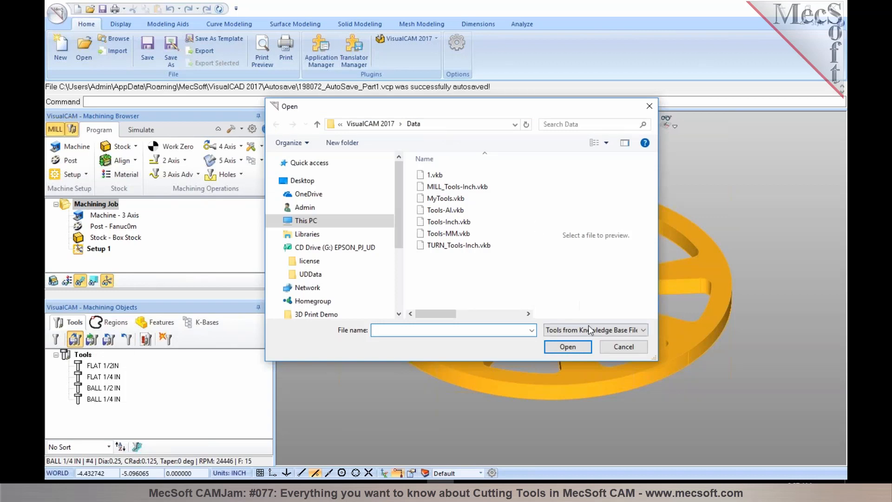
{"action": "left_click", "coordinate": [646, 331]}
{"action": "left_click", "coordinate": [588, 349]}
{"action": "left_click", "coordinate": [607, 345]}
Step: Load the DefaultEnglishTools.csv tool library from the Data folder, with all file types listed
{"action": "left_click", "coordinate": [74, 339]}
{"action": "left_click", "coordinate": [593, 329]}
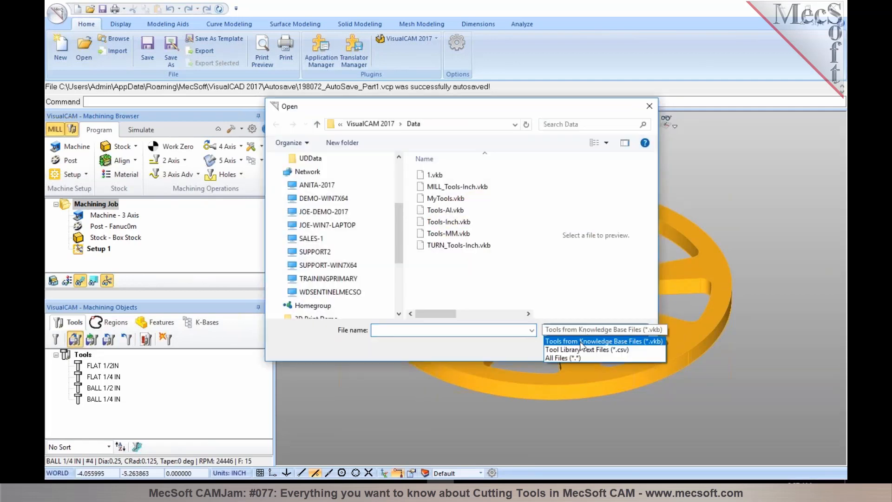
{"action": "left_click", "coordinate": [598, 358]}
{"action": "scroll", "coordinate": [282, 234], "scroll_direction": "up", "scroll_amount": 3}
{"action": "scroll", "coordinate": [281, 233], "scroll_direction": "up", "scroll_amount": 3}
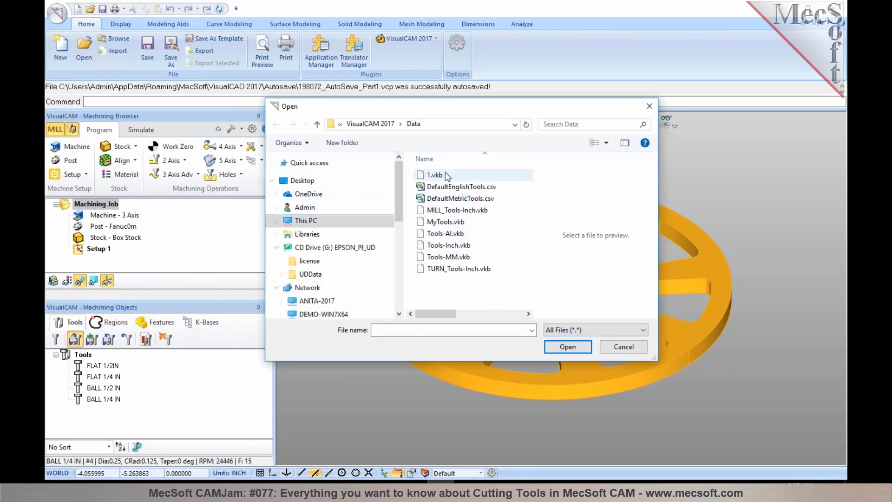
{"action": "left_click", "coordinate": [451, 187]}
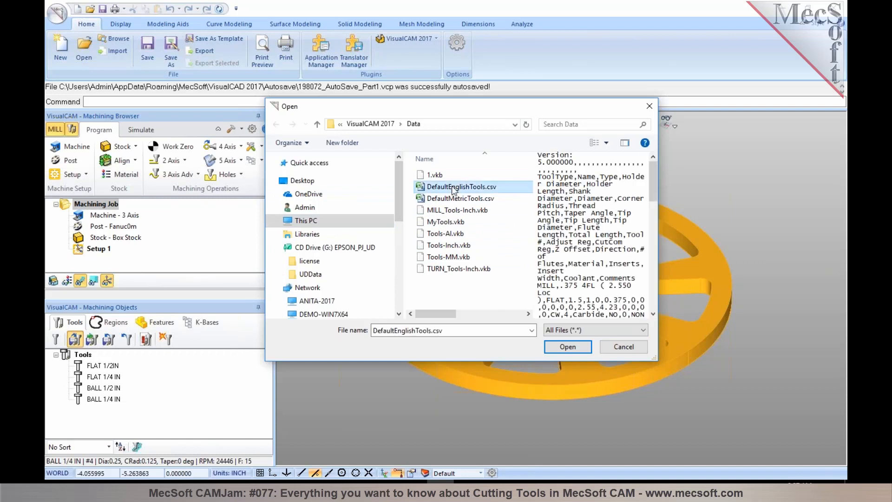
{"action": "left_click", "coordinate": [451, 198]}
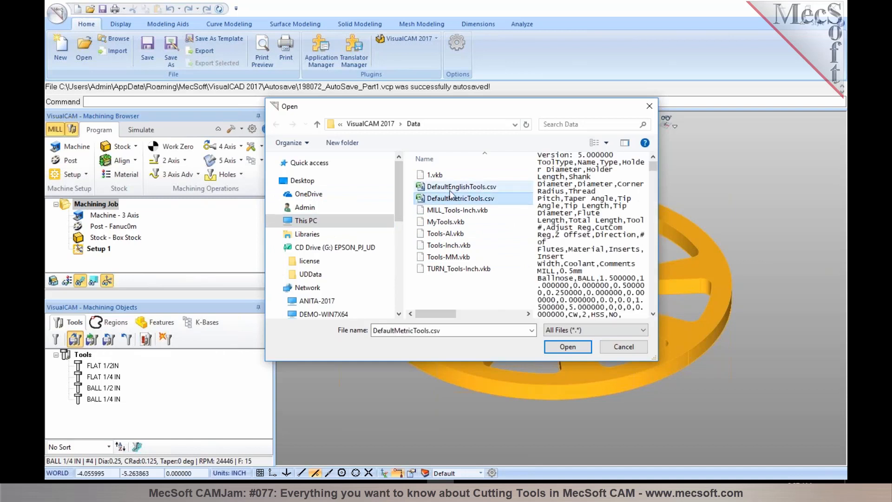
{"action": "left_click", "coordinate": [451, 187]}
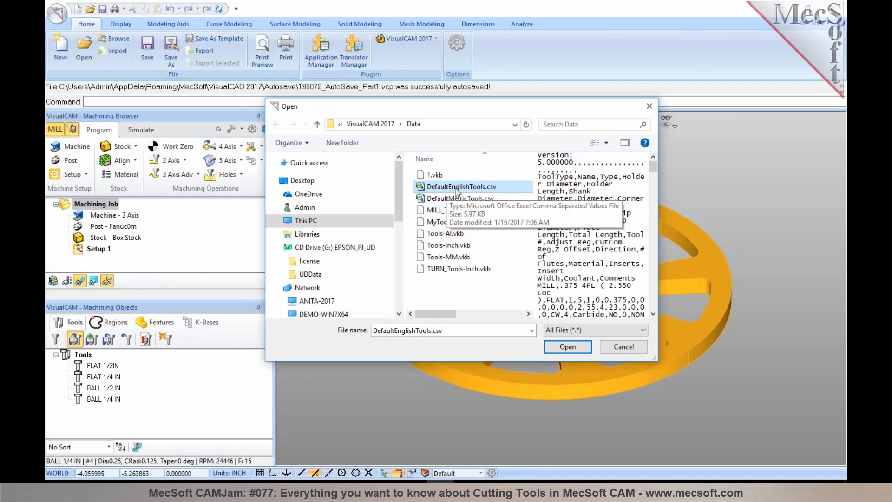
{"action": "left_click", "coordinate": [563, 349]}
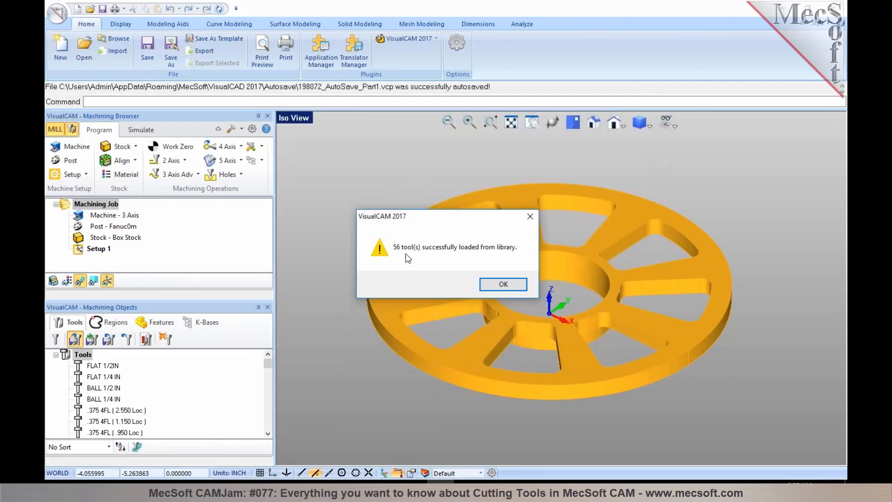
{"action": "left_click", "coordinate": [504, 286]}
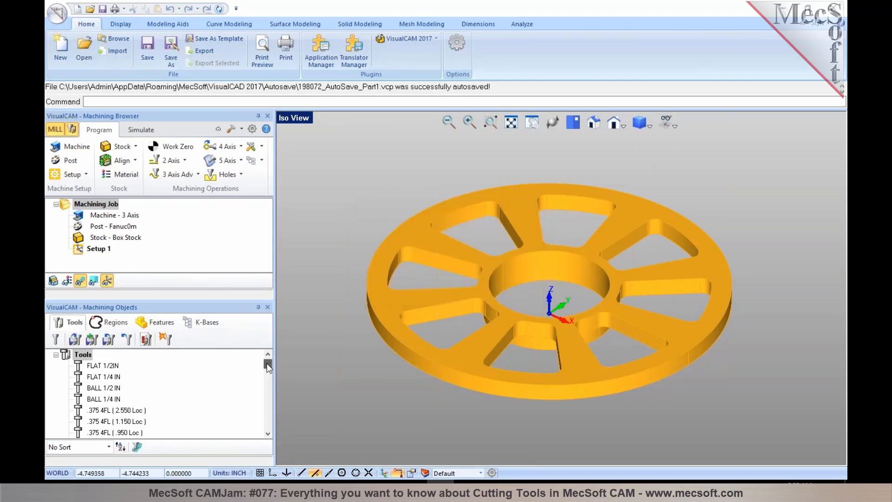
Step: Examine the session's loaded tools by mill type, including the properties of the .312 2 FL ball mill and .375 4FL (2.550 Loc) flat mill
{"action": "left_click", "coordinate": [57, 340]}
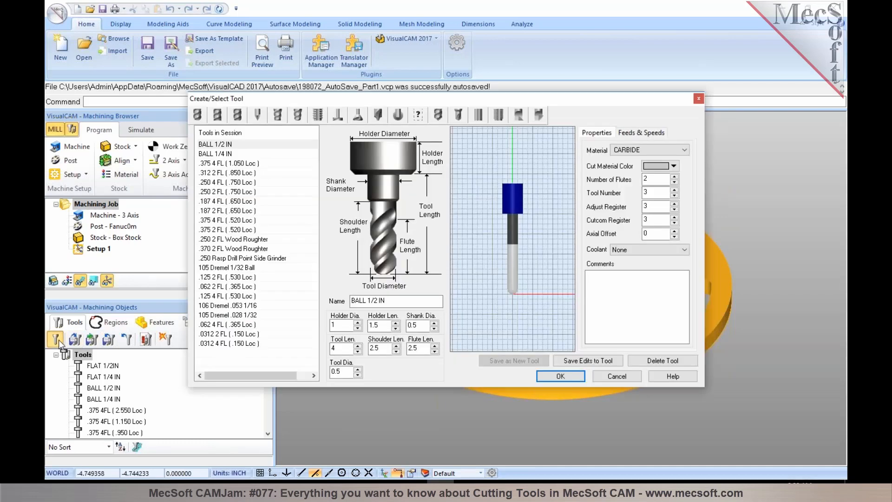
{"action": "left_click", "coordinate": [220, 173]}
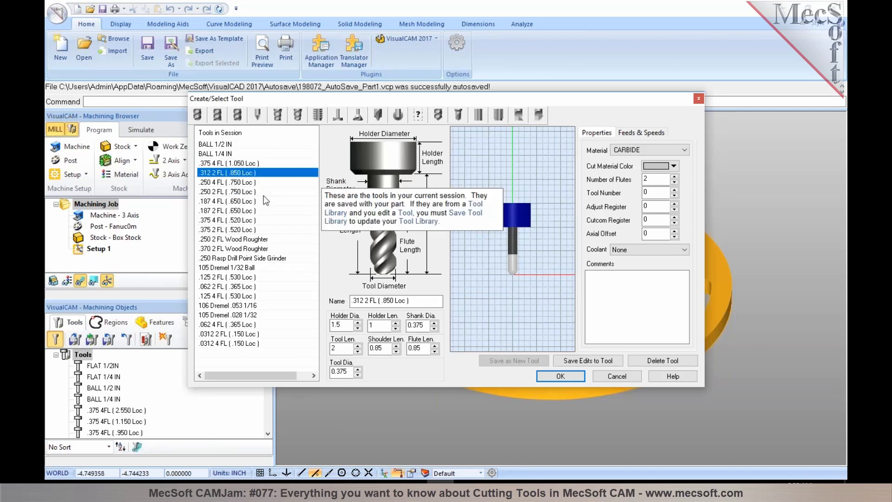
{"action": "left_click", "coordinate": [221, 120]}
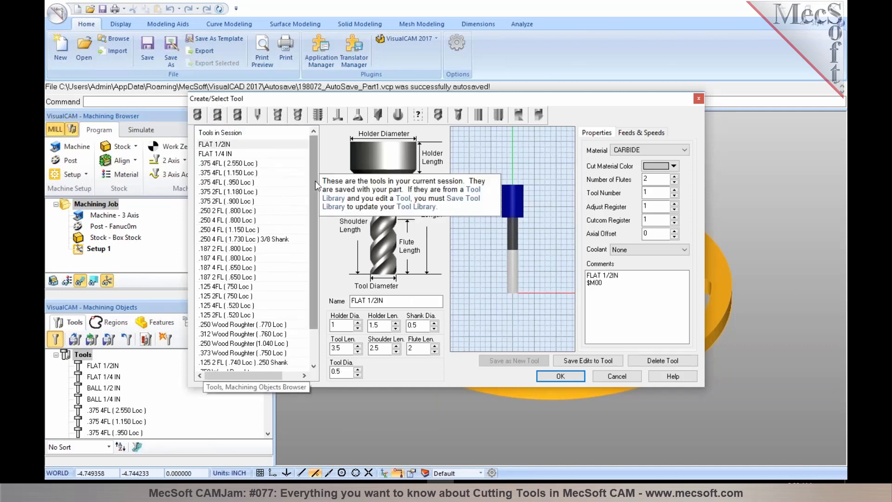
{"action": "left_click_drag", "start_coordinate": [315, 180], "coordinate": [314, 236]}
{"action": "left_click", "coordinate": [238, 117]}
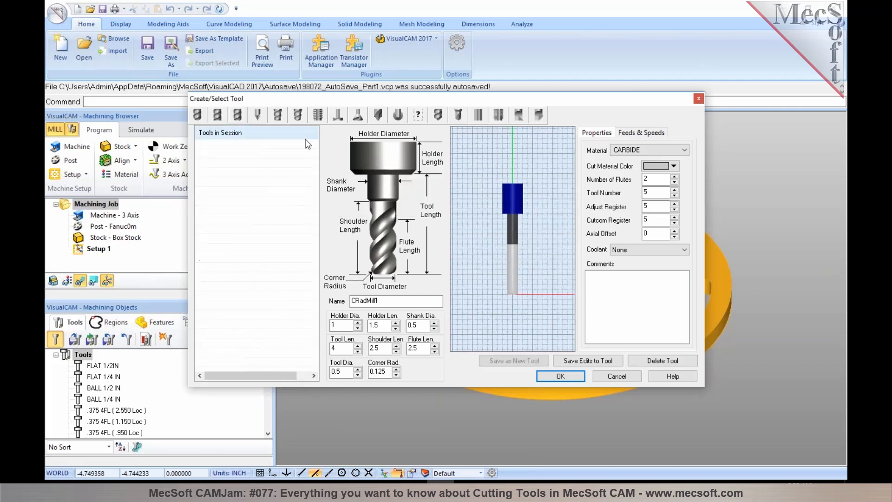
{"action": "left_click", "coordinate": [256, 120]}
{"action": "left_click", "coordinate": [278, 119]}
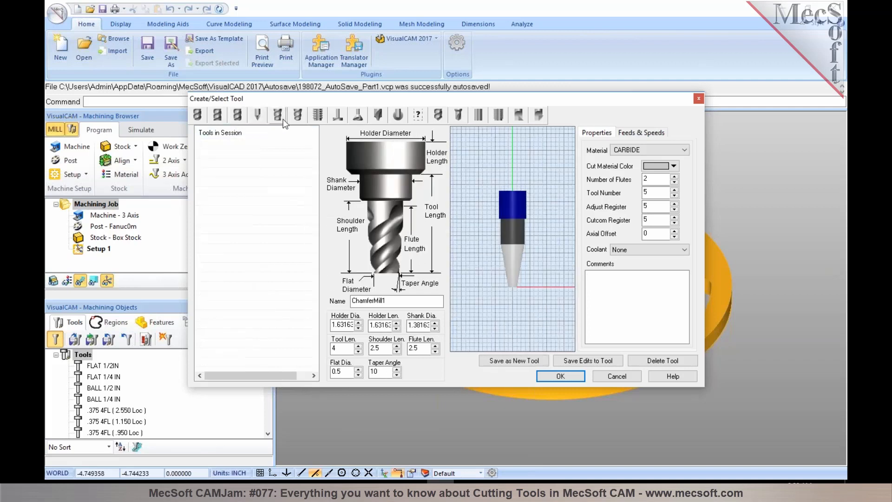
{"action": "left_click", "coordinate": [300, 119]}
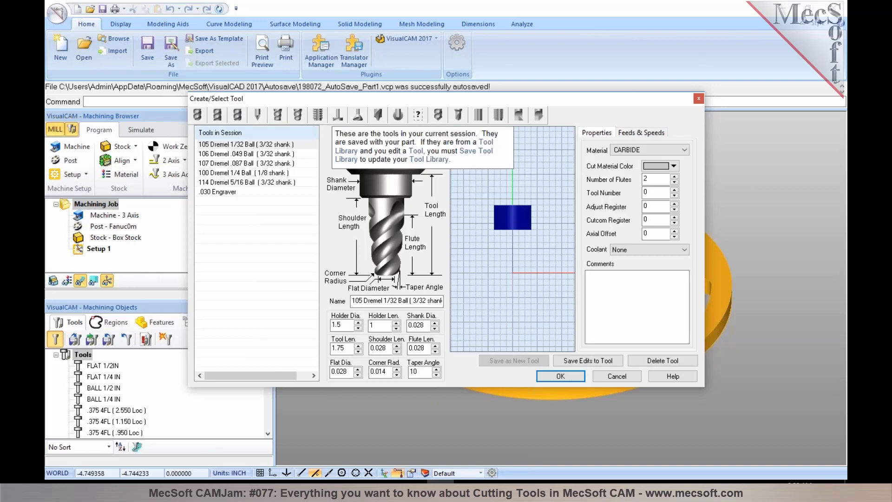
{"action": "left_click", "coordinate": [217, 116]}
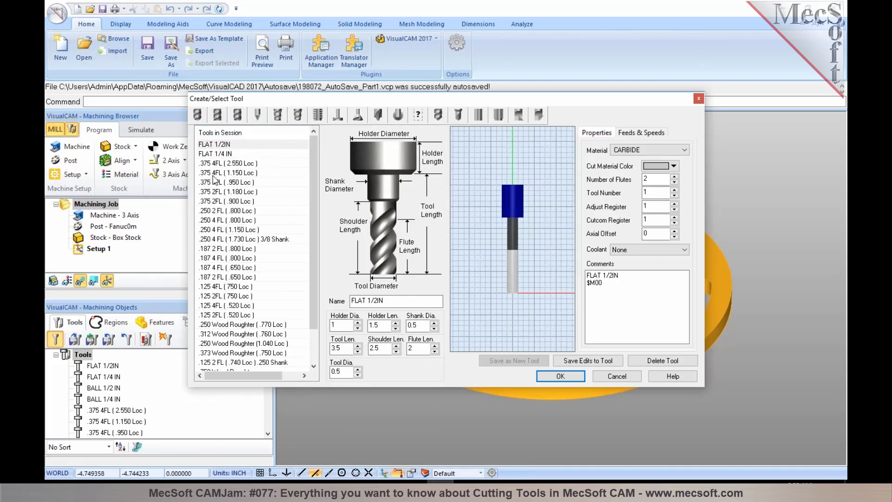
{"action": "left_click", "coordinate": [217, 164]}
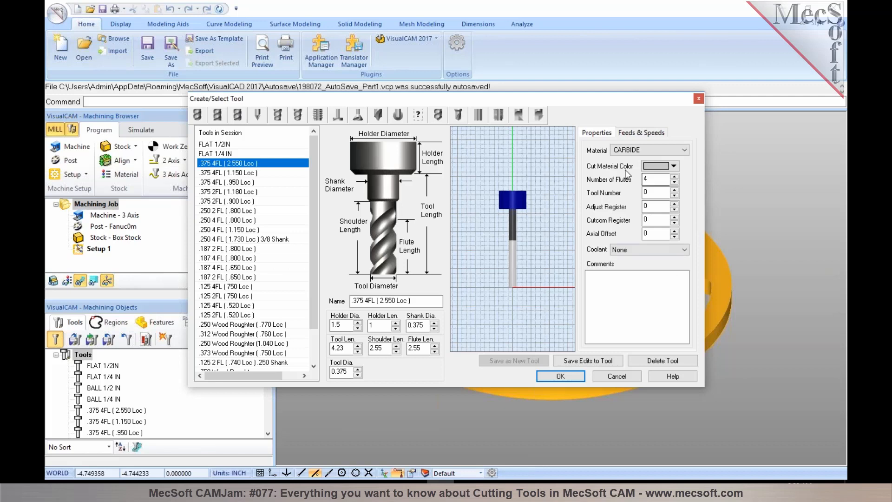
{"action": "left_click", "coordinate": [617, 376]}
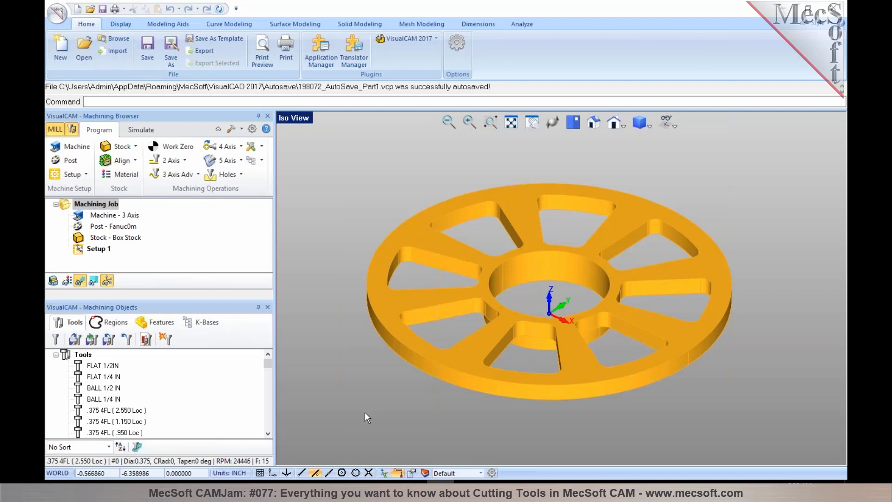
Step: Start a new part file and enlarge the area listing the machining objects
{"action": "left_click", "coordinate": [61, 52]}
{"action": "left_click", "coordinate": [484, 274]}
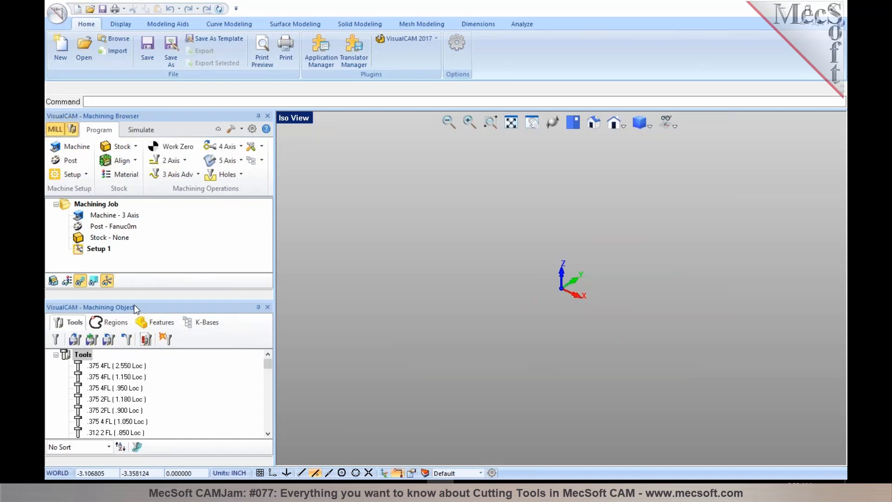
{"action": "left_click_drag", "start_coordinate": [136, 298], "coordinate": [136, 276]}
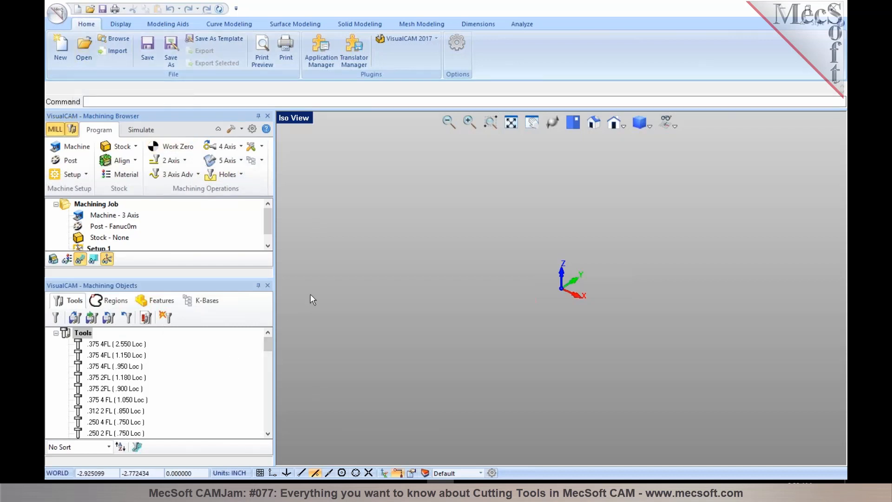
Step: Review the cutting tool load preferences, including the startup library option and the default tool library path
{"action": "left_click", "coordinate": [253, 129]}
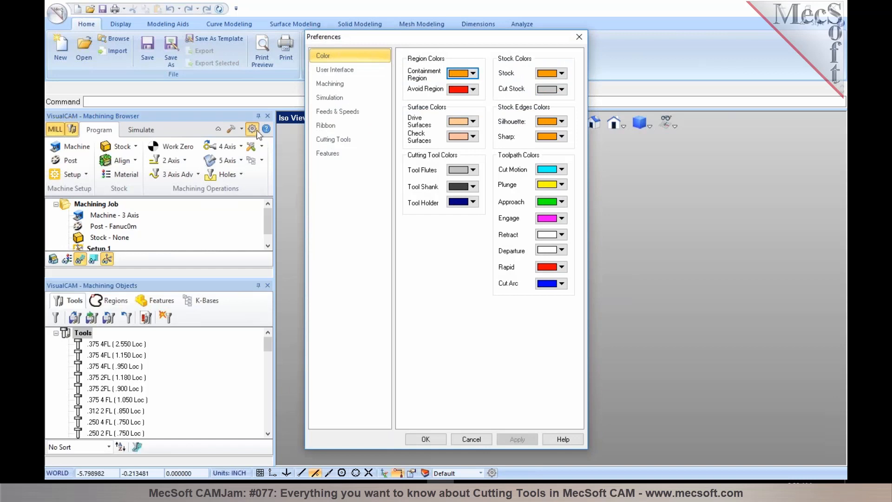
{"action": "left_click", "coordinate": [338, 140]}
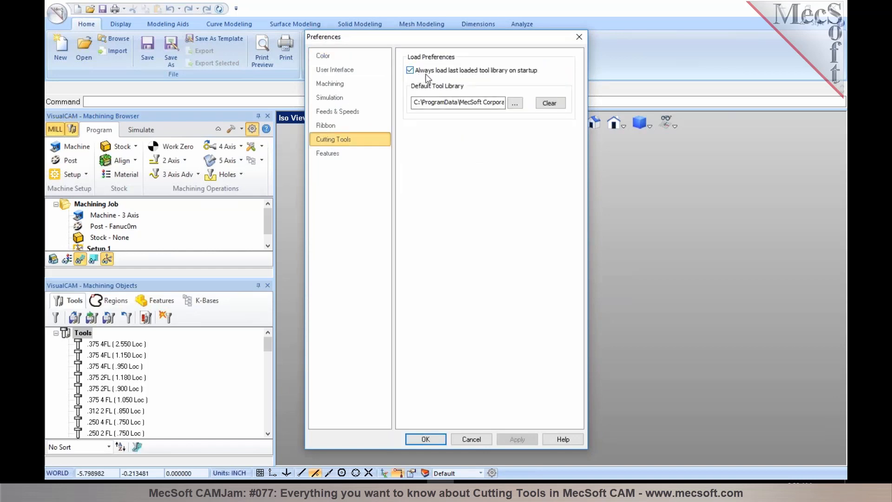
{"action": "mouse_move", "coordinate": [435, 76]}
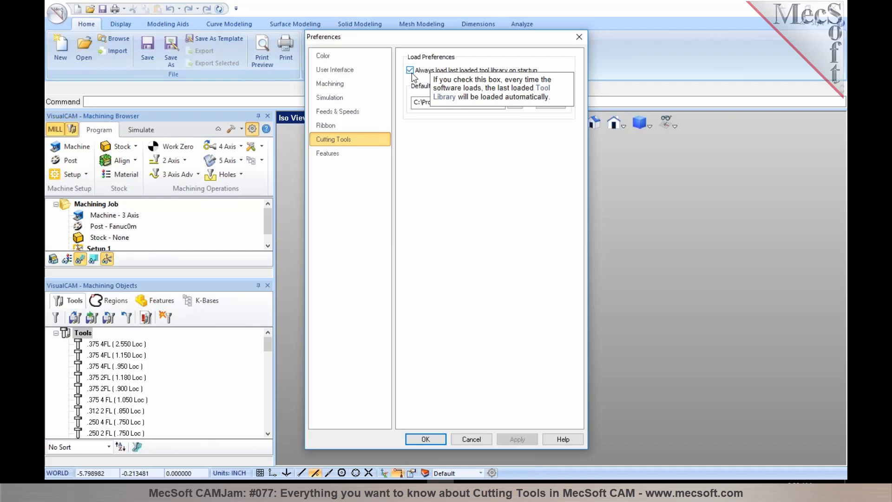
{"action": "left_click", "coordinate": [425, 440]}
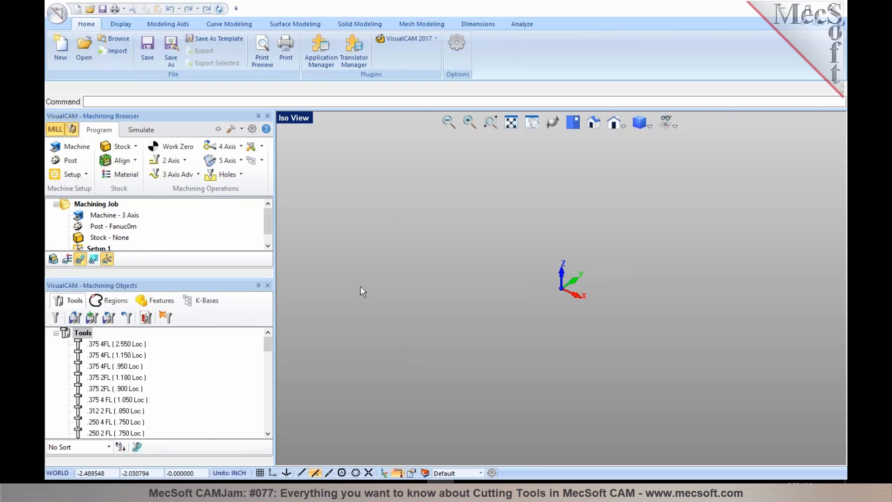
Step: Unload the current tools and load the MyTools.vkb knowledge base tool library from the Data folder
{"action": "left_click", "coordinate": [126, 318]}
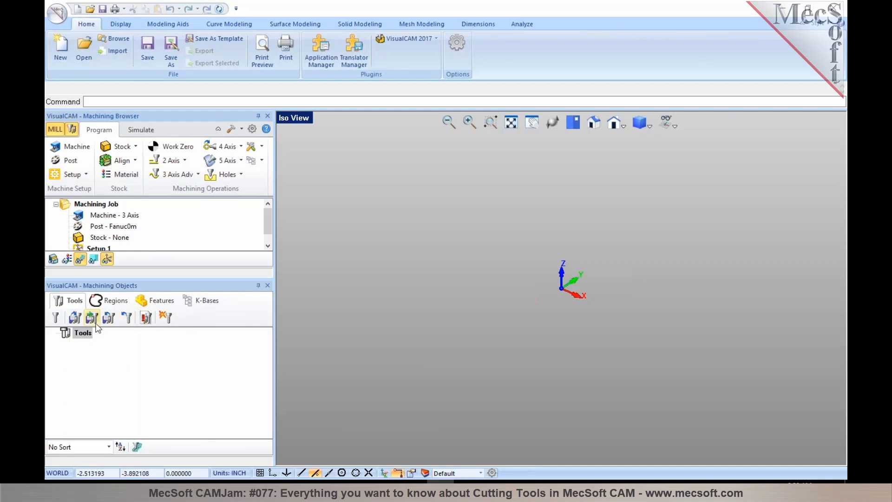
{"action": "left_click", "coordinate": [74, 318]}
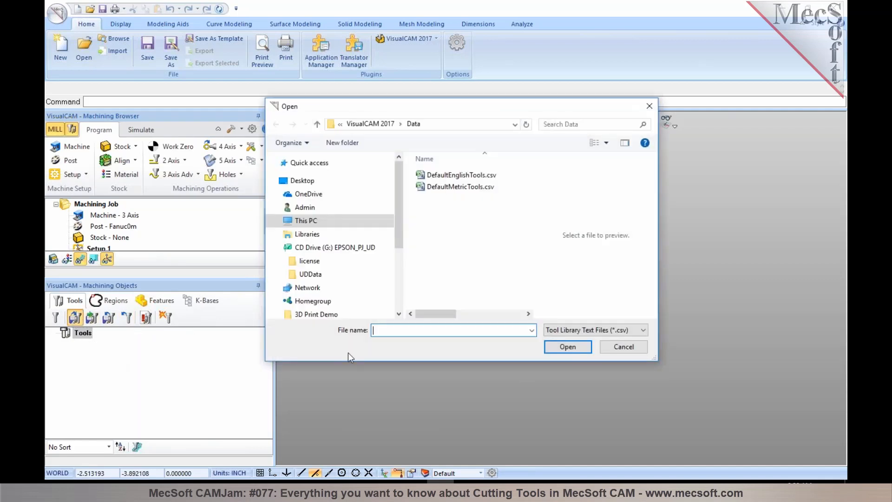
{"action": "left_click", "coordinate": [562, 331]}
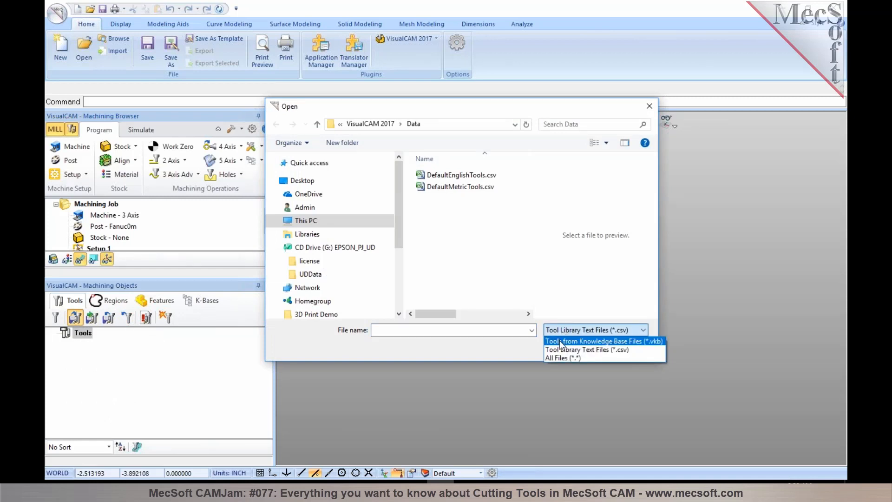
{"action": "left_click", "coordinate": [559, 340]}
{"action": "left_click", "coordinate": [453, 199]}
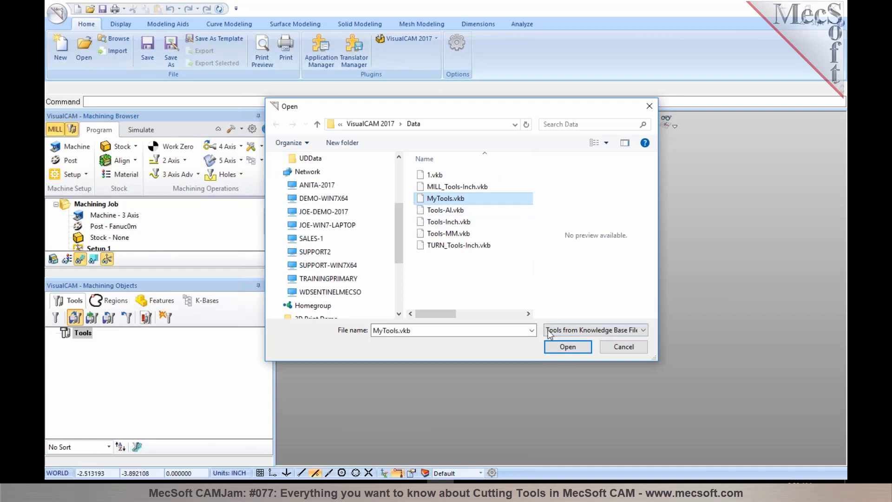
{"action": "left_click", "coordinate": [563, 347]}
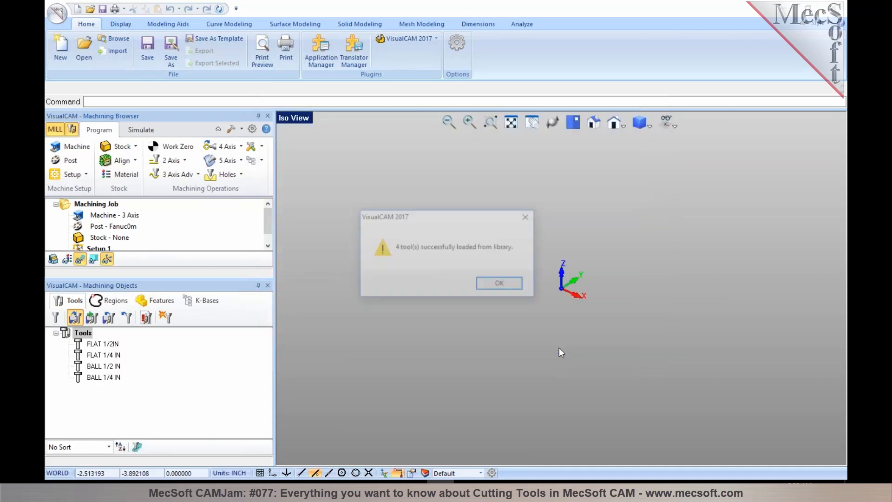
{"action": "left_click", "coordinate": [502, 284]}
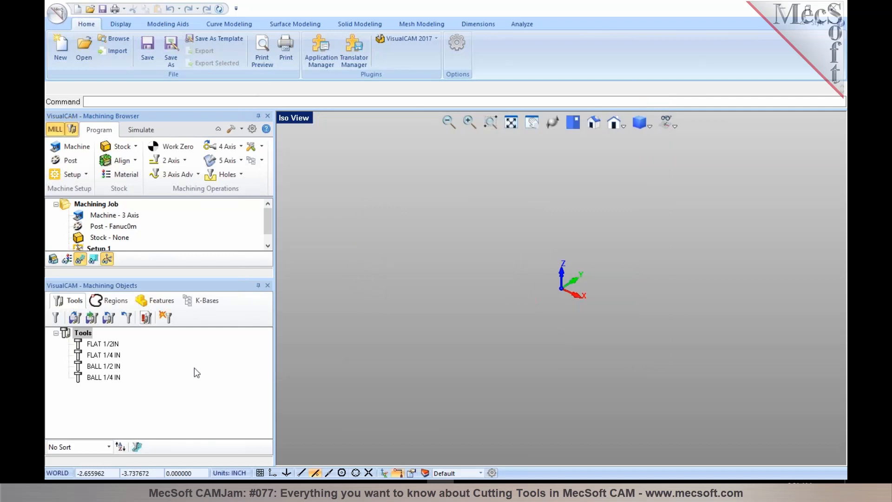
Step: Reopen the spoked wheel part and unload all tools from its session
{"action": "left_click", "coordinate": [58, 13]}
{"action": "left_click", "coordinate": [147, 50]}
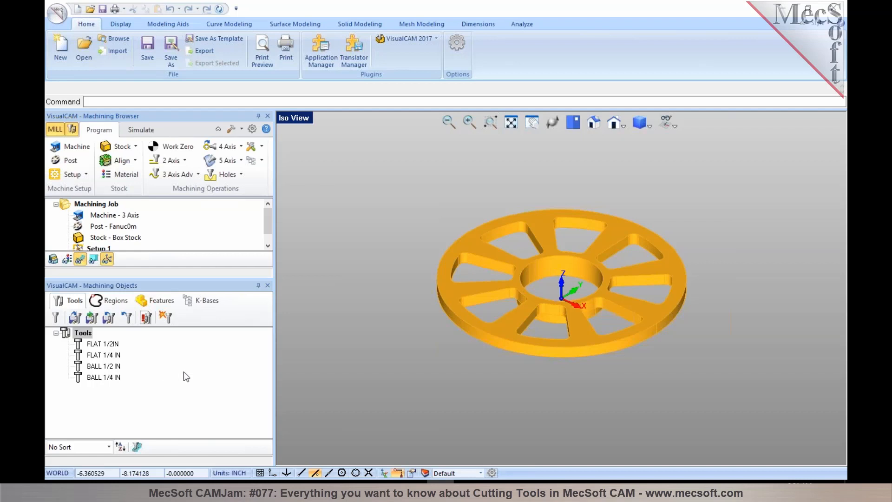
{"action": "left_click", "coordinate": [127, 319]}
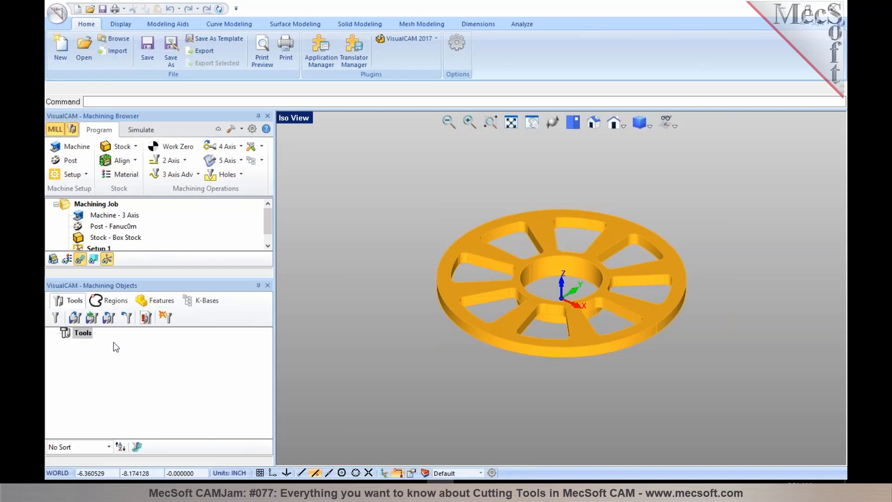
Step: Add only the FLAT 1/2IN and FLAT 1/4 IN tools from the MyTools.vkb library to the session
{"action": "left_click", "coordinate": [89, 321]}
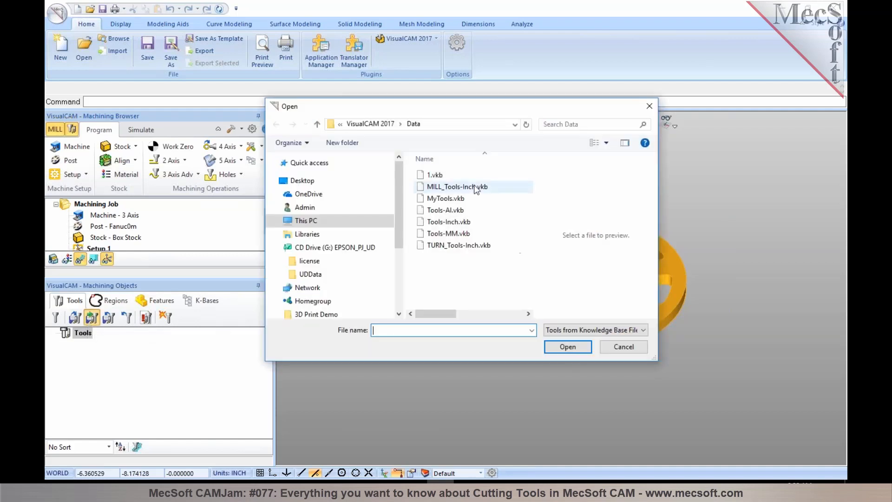
{"action": "left_click", "coordinate": [444, 199]}
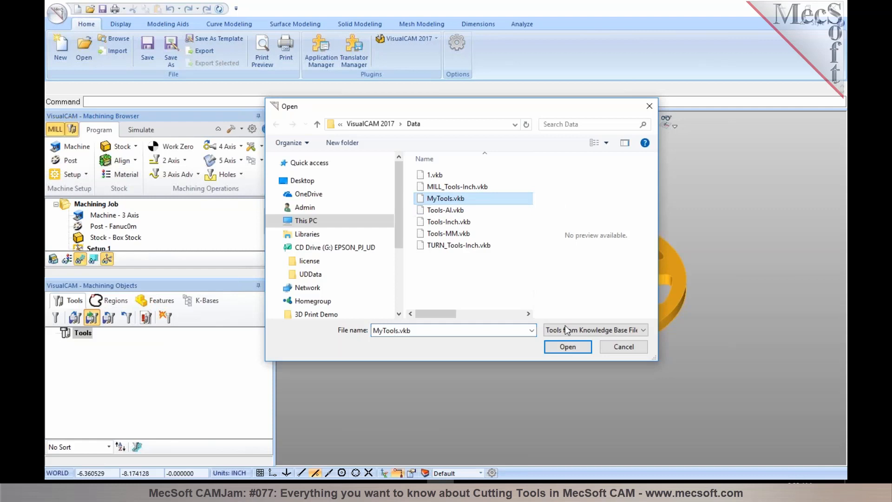
{"action": "left_click", "coordinate": [573, 347]}
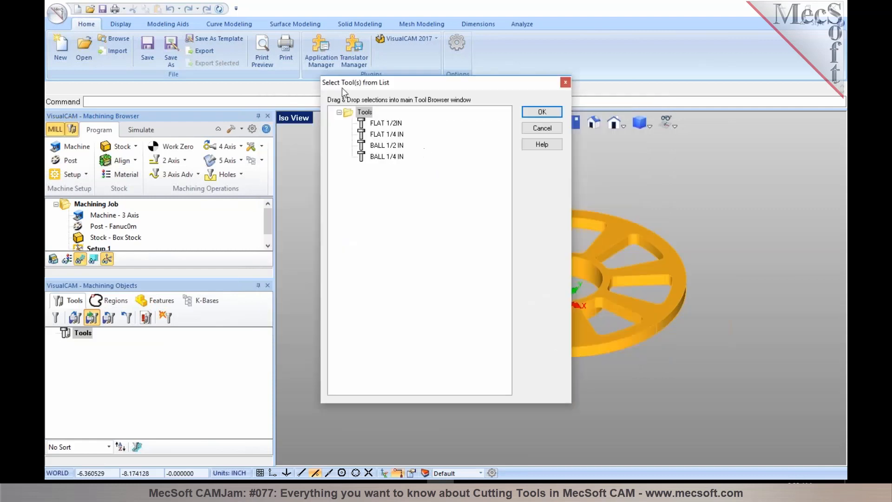
{"action": "left_click_drag", "start_coordinate": [372, 86], "coordinate": [343, 140]}
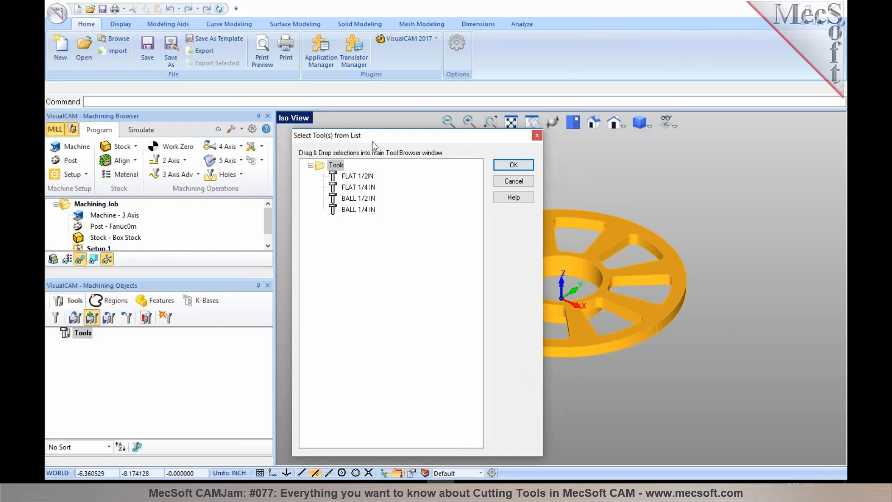
{"action": "left_click", "coordinate": [343, 177]}
{"action": "left_click_drag", "start_coordinate": [334, 178], "coordinate": [181, 372]}
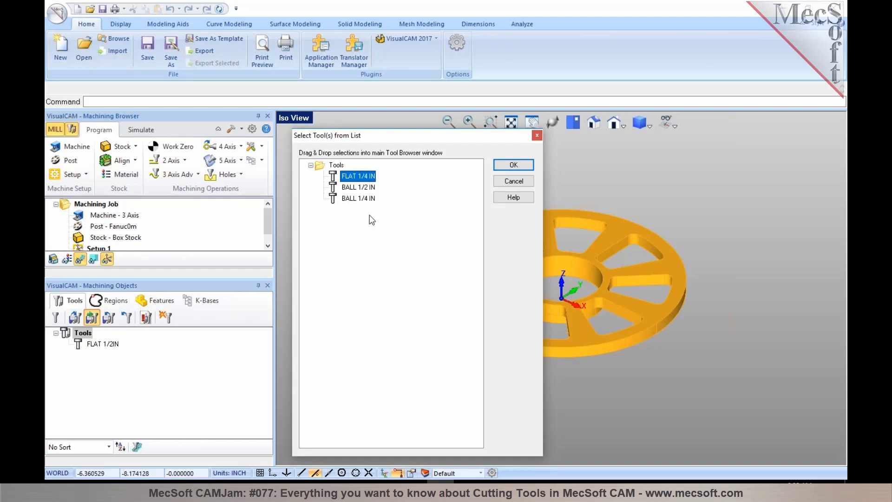
{"action": "left_click_drag", "start_coordinate": [335, 177], "coordinate": [176, 388]}
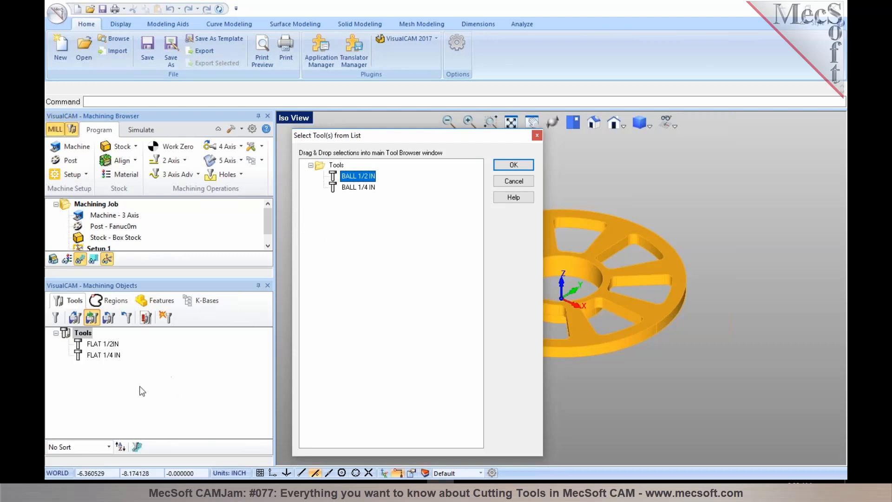
{"action": "left_click", "coordinate": [512, 165]}
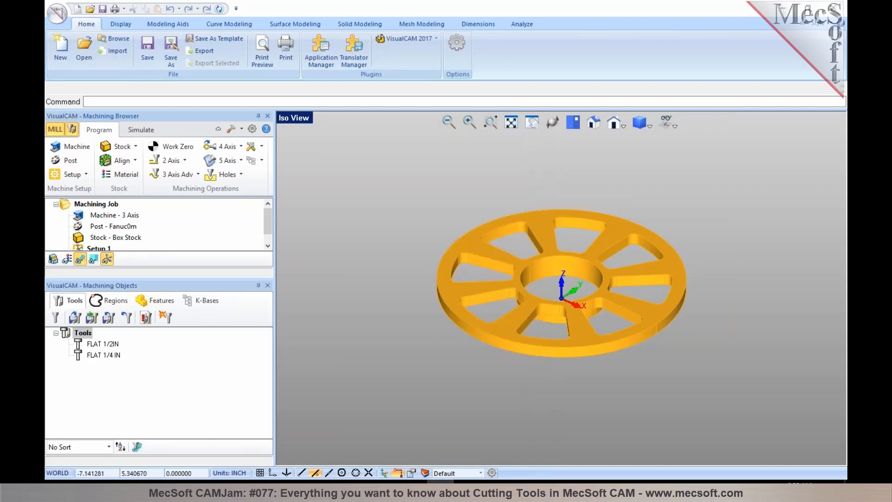
Step: Select FLAT 1/2IN from the MyTools.vkb library again and replace the session's tool of the same name
{"action": "left_click", "coordinate": [92, 320]}
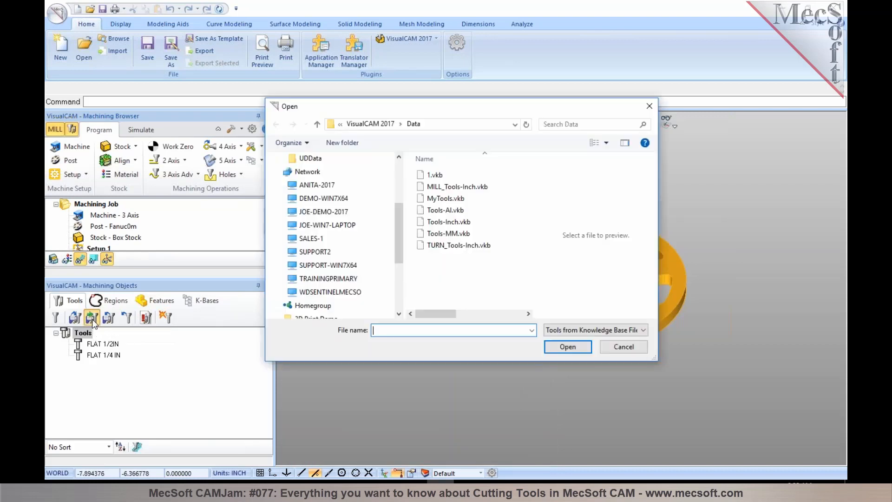
{"action": "left_click", "coordinate": [467, 199]}
{"action": "left_click", "coordinate": [565, 349]}
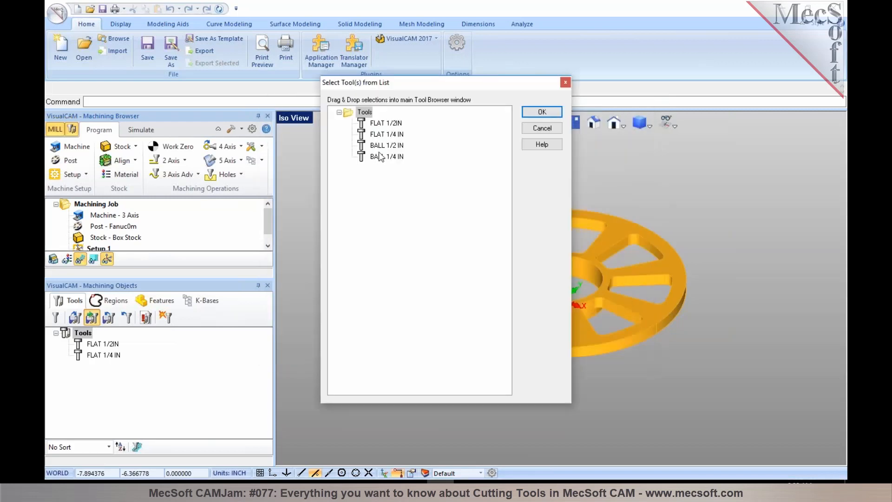
{"action": "left_click_drag", "start_coordinate": [360, 120], "coordinate": [186, 361]}
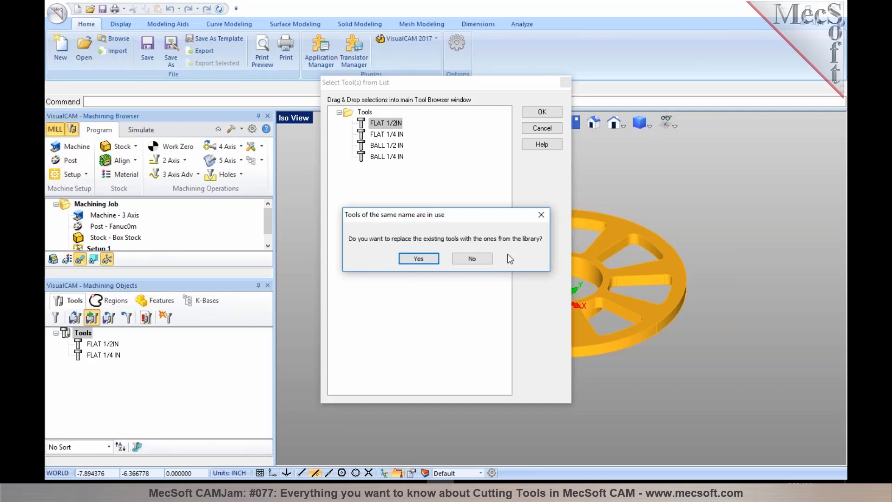
{"action": "left_click", "coordinate": [423, 259]}
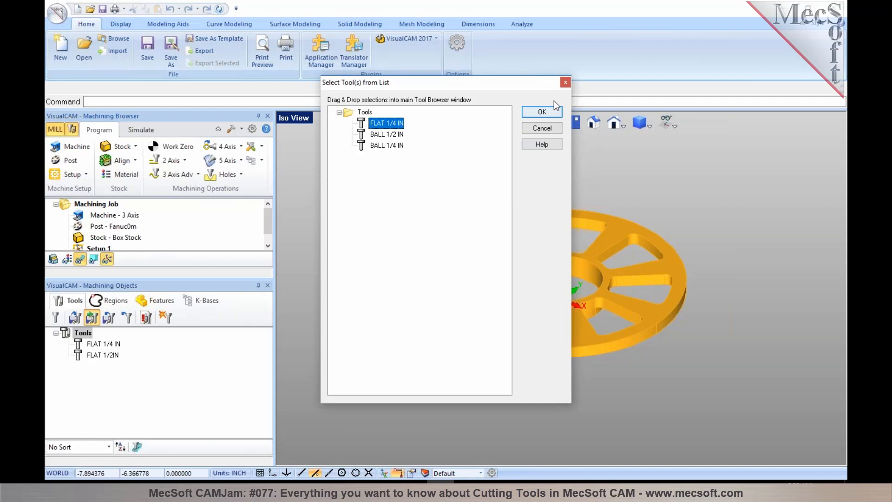
{"action": "left_click", "coordinate": [542, 112]}
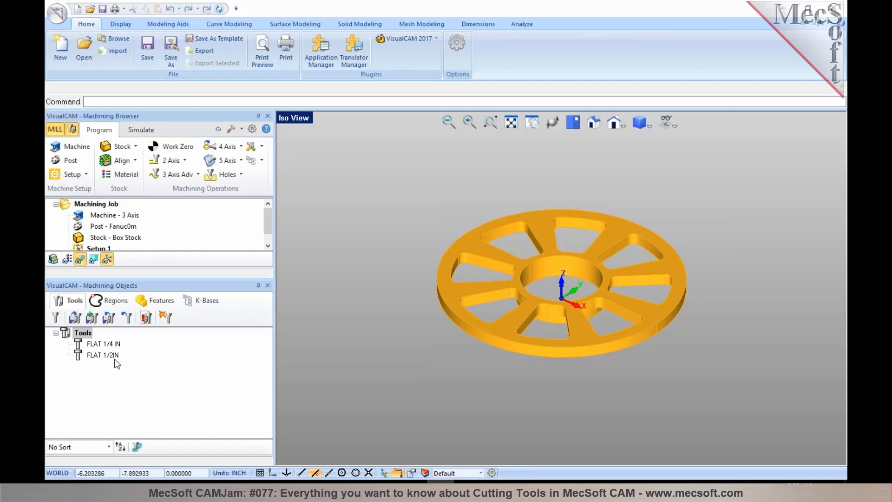
Step: Open the FLAT 1/2IN tool definition to review its properties, then close it without changes
{"action": "left_click", "coordinate": [102, 356]}
{"action": "double_click", "coordinate": [102, 356]}
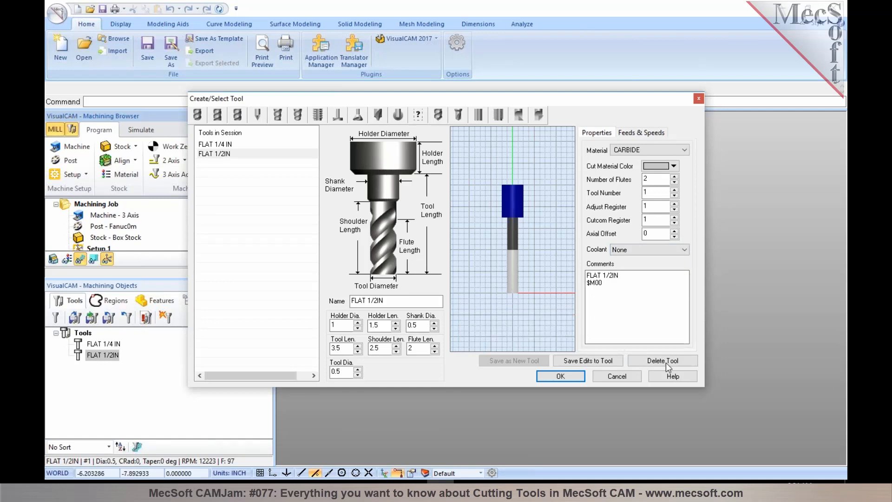
{"action": "left_click", "coordinate": [618, 377]}
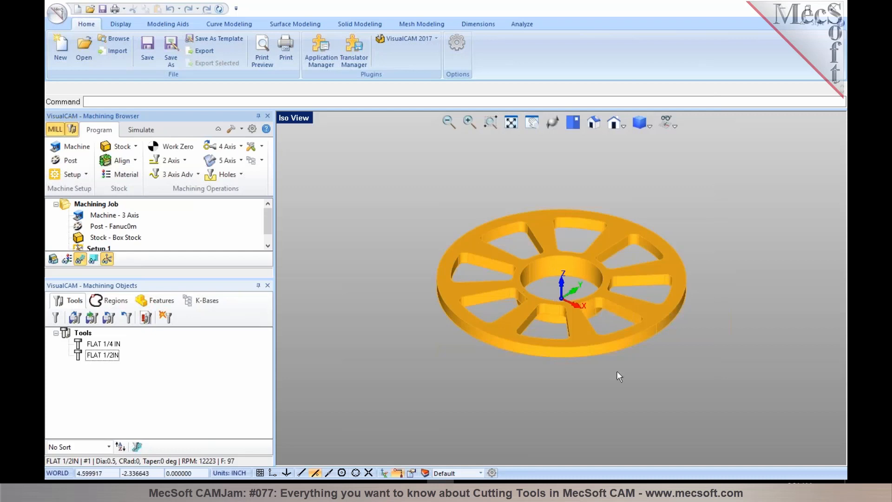
{"action": "key", "text": "alt+Tab"}
{"action": "key", "text": "alt+Tab"}
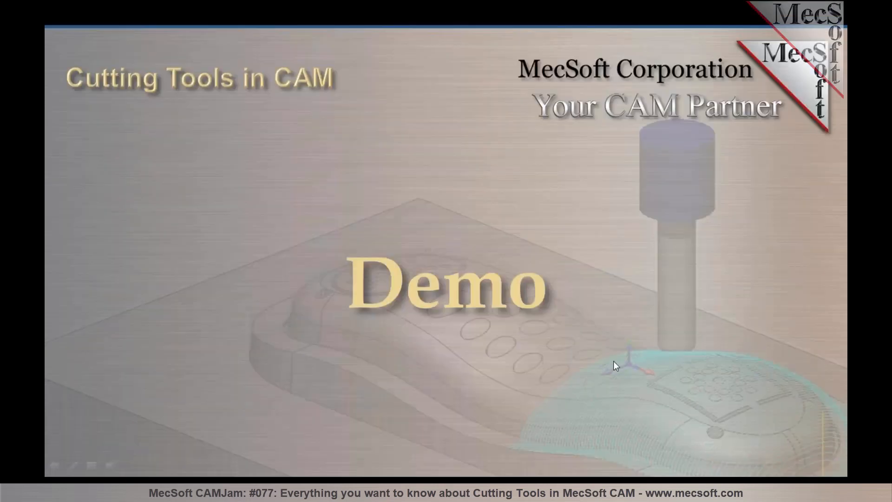
{"action": "key", "text": "Left"}
{"action": "key", "text": "Left"}
{"action": "key", "text": "Left"}
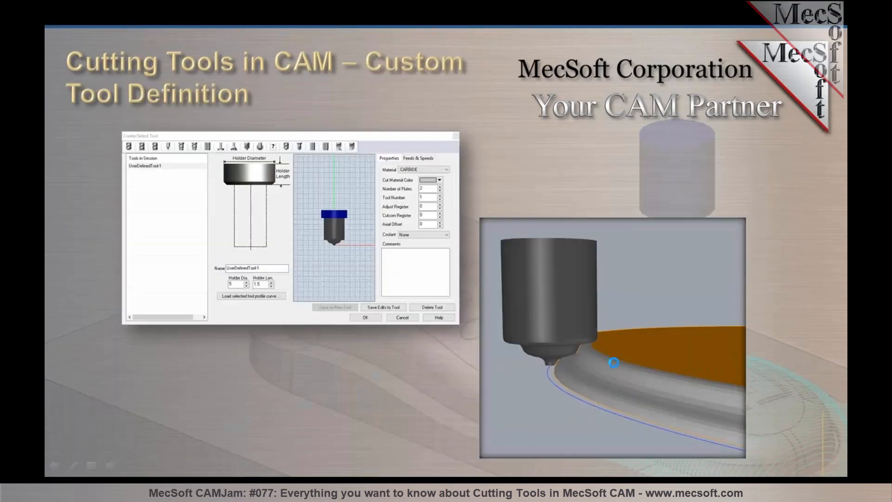
{"action": "key", "text": "Left"}
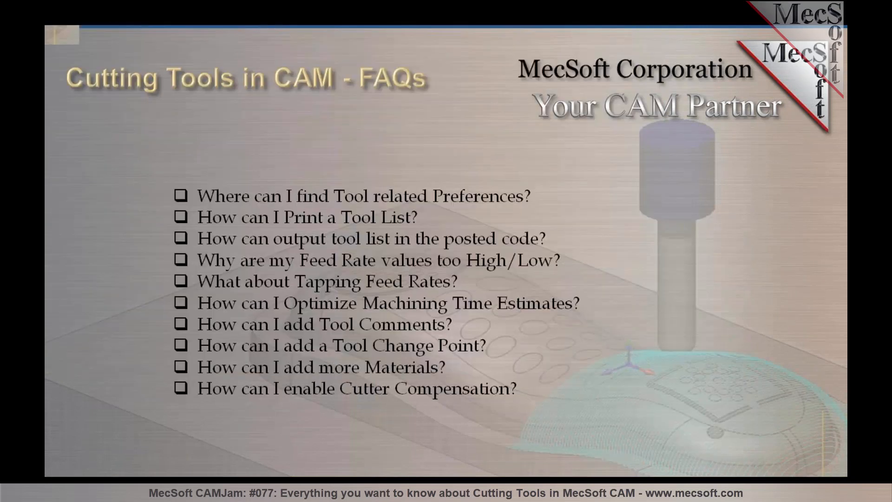
{"action": "key", "text": "Left"}
{"action": "key", "text": "Left"}
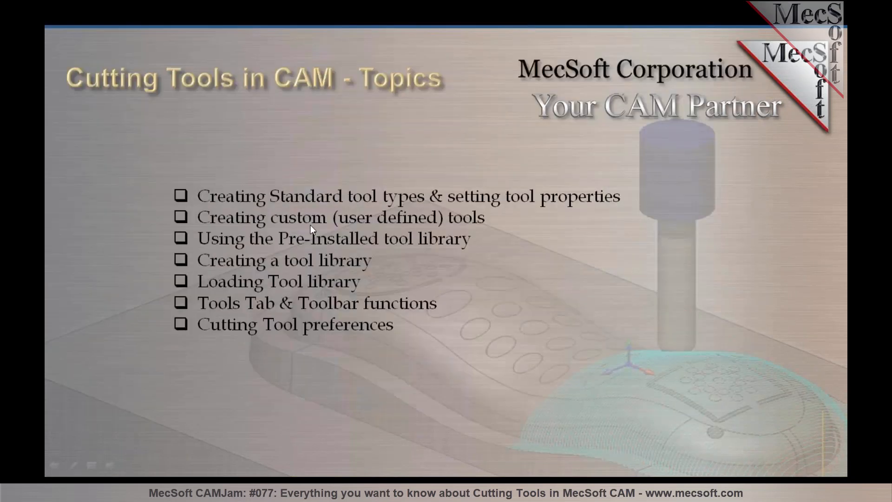
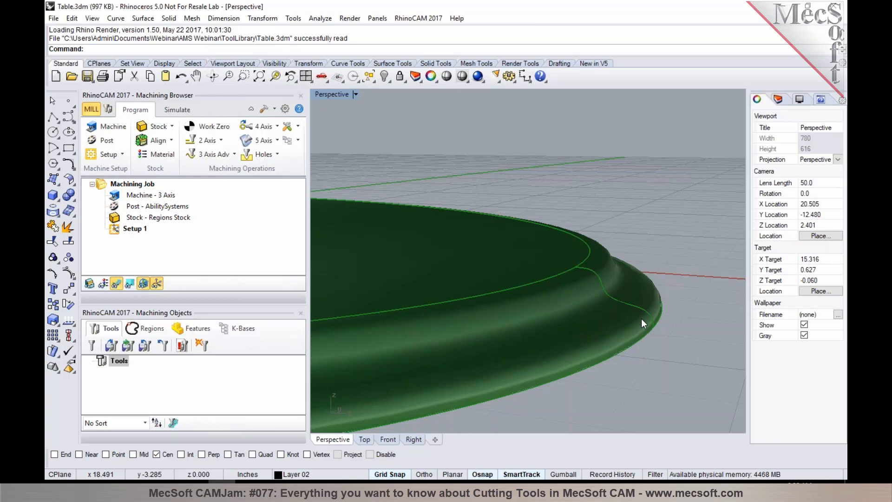
Step: In the Table.3dm model in Rhino, switch to the Top view and hide the Top layer
{"action": "scroll", "coordinate": [667, 330], "scroll_direction": "down", "scroll_amount": 4}
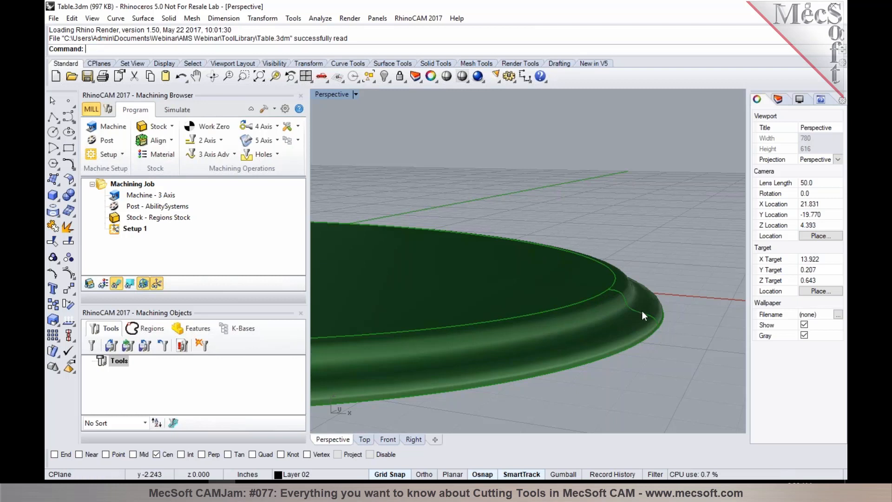
{"action": "scroll", "coordinate": [688, 315], "scroll_direction": "down", "scroll_amount": 3}
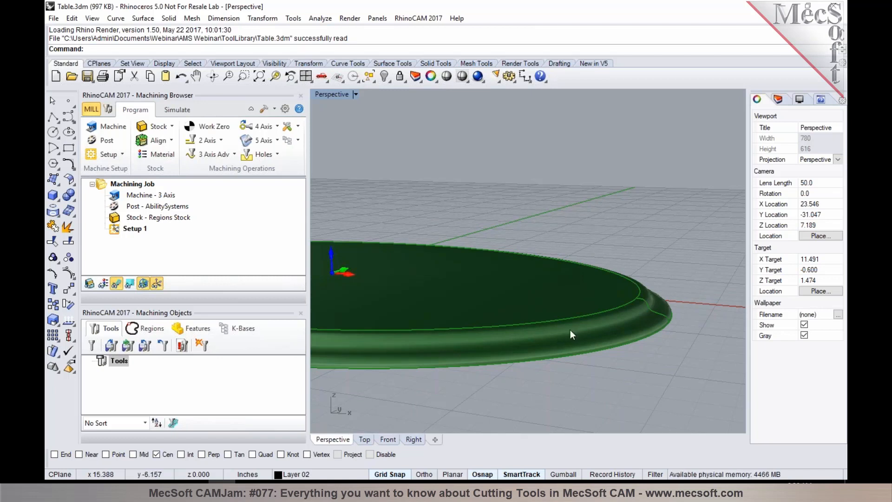
{"action": "left_click", "coordinate": [366, 439]}
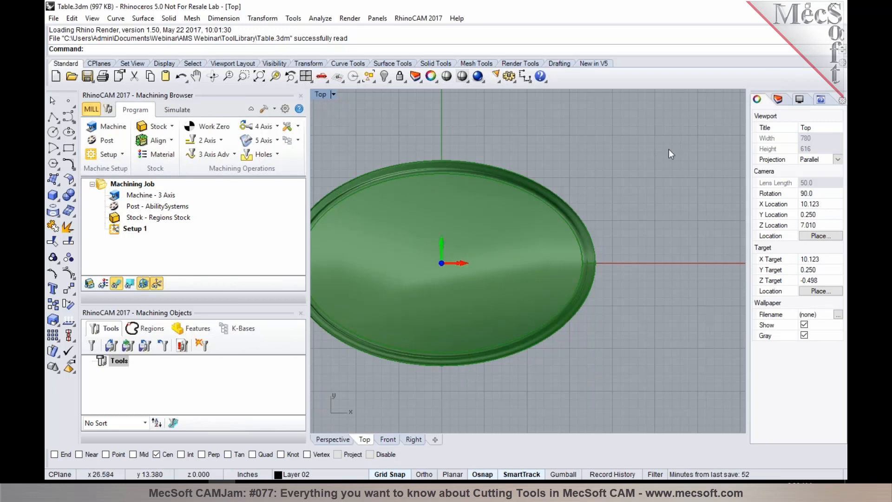
{"action": "left_click", "coordinate": [778, 99]}
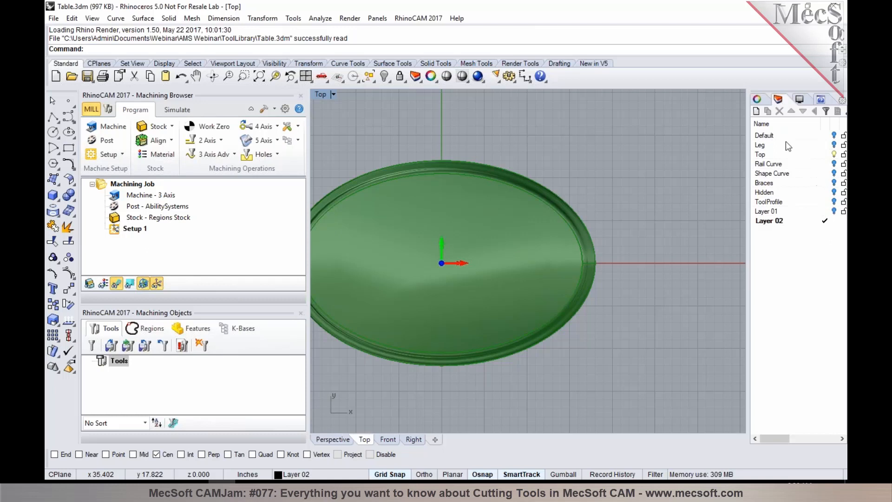
{"action": "left_click_drag", "start_coordinate": [784, 92], "coordinate": [748, 104]}
{"action": "left_click", "coordinate": [799, 167]}
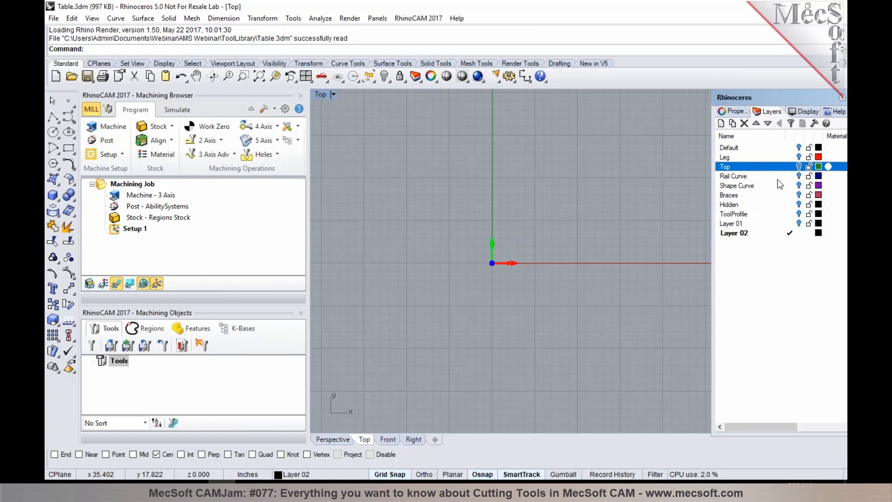
Step: Show the ToolProfile and Layer 01 layers, toggling ToolProfile to isolate the cutter profile curve
{"action": "scroll", "coordinate": [496, 225], "scroll_direction": "up", "scroll_amount": 2}
{"action": "scroll", "coordinate": [495, 226], "scroll_direction": "up", "scroll_amount": 4}
{"action": "scroll", "coordinate": [445, 213], "scroll_direction": "down", "scroll_amount": 6}
{"action": "scroll", "coordinate": [482, 253], "scroll_direction": "up", "scroll_amount": 6}
{"action": "scroll", "coordinate": [503, 260], "scroll_direction": "down", "scroll_amount": 2}
{"action": "scroll", "coordinate": [507, 233], "scroll_direction": "up", "scroll_amount": 4}
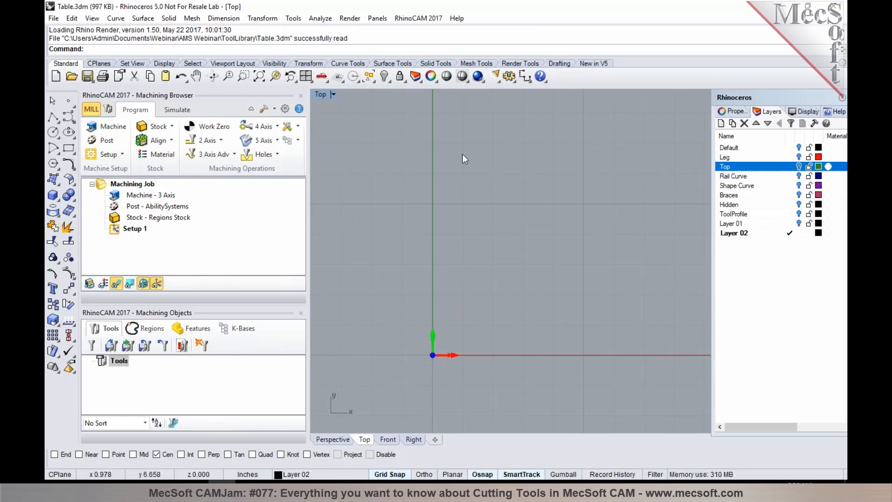
{"action": "left_click", "coordinate": [795, 214]}
{"action": "scroll", "coordinate": [604, 226], "scroll_direction": "down", "scroll_amount": 8}
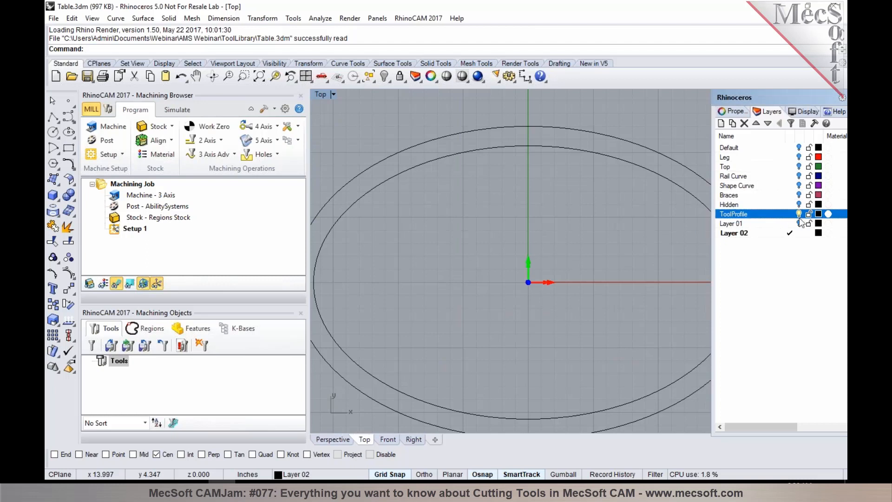
{"action": "scroll", "coordinate": [550, 230], "scroll_direction": "down", "scroll_amount": 3}
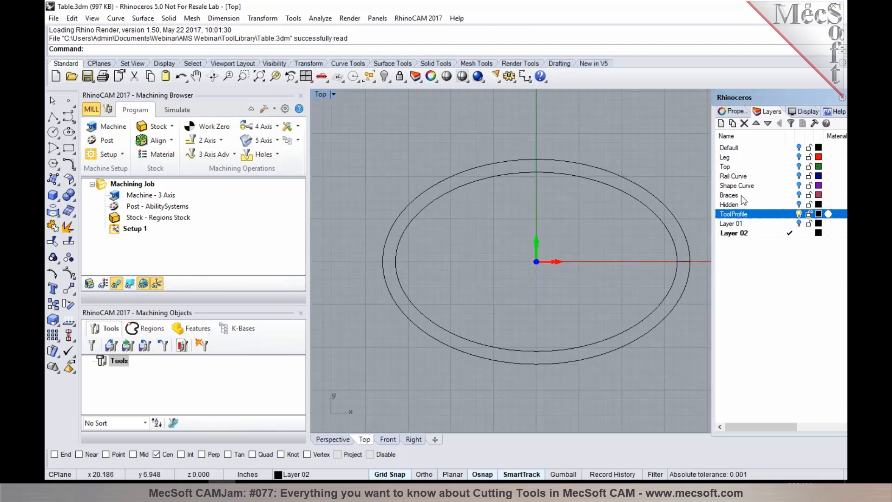
{"action": "left_click", "coordinate": [799, 224]}
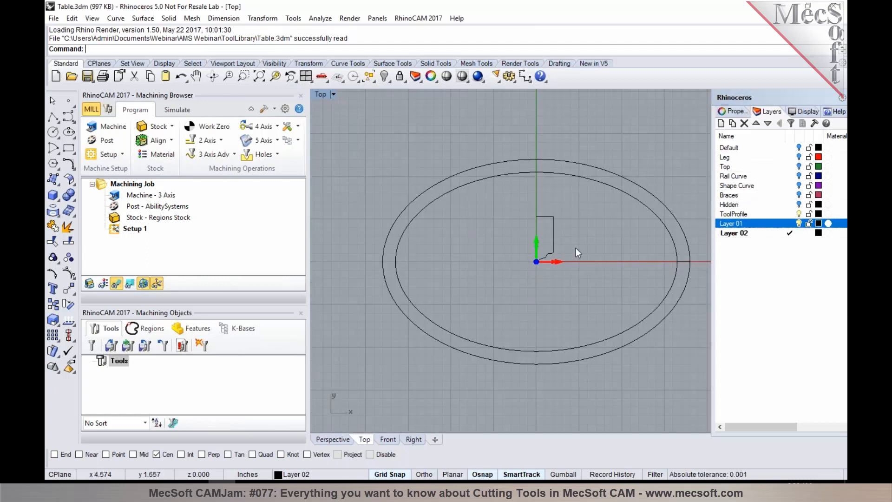
{"action": "scroll", "coordinate": [581, 232], "scroll_direction": "up", "scroll_amount": 3}
{"action": "left_click", "coordinate": [797, 213]}
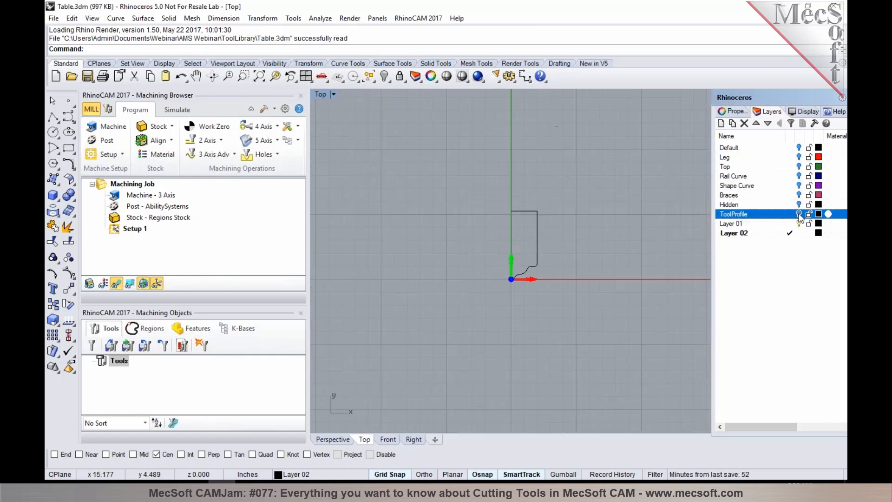
Step: Hide the coordinate axes display and examine the cutter profile curve at the origin by selecting it
{"action": "scroll", "coordinate": [527, 226], "scroll_direction": "up", "scroll_amount": 4}
{"action": "left_click", "coordinate": [532, 324]}
{"action": "scroll", "coordinate": [497, 352], "scroll_direction": "up", "scroll_amount": 1}
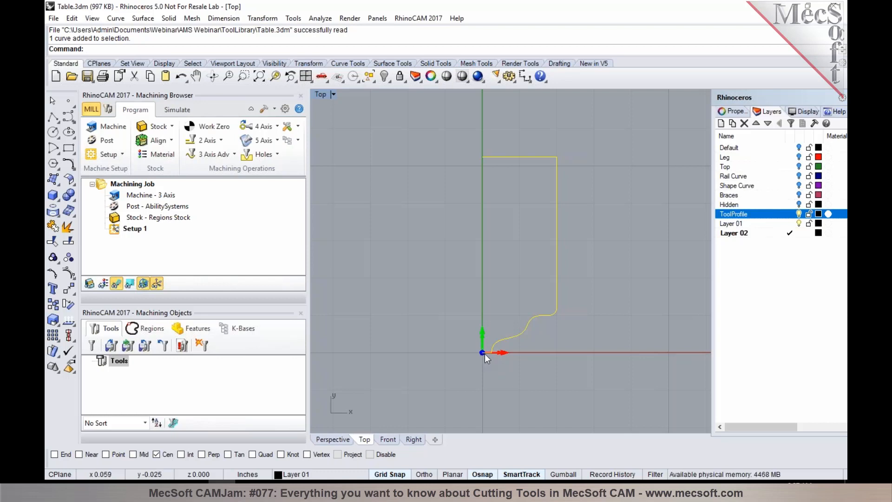
{"action": "left_click", "coordinate": [143, 285]}
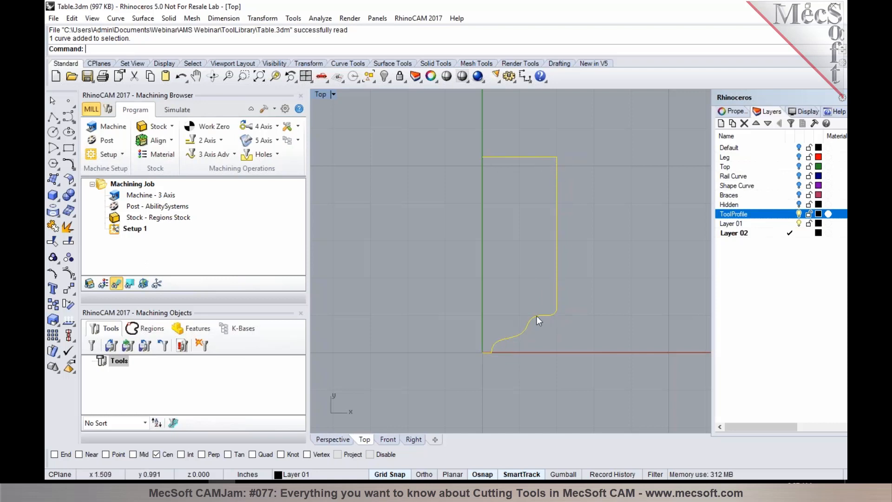
{"action": "key", "text": "Escape"}
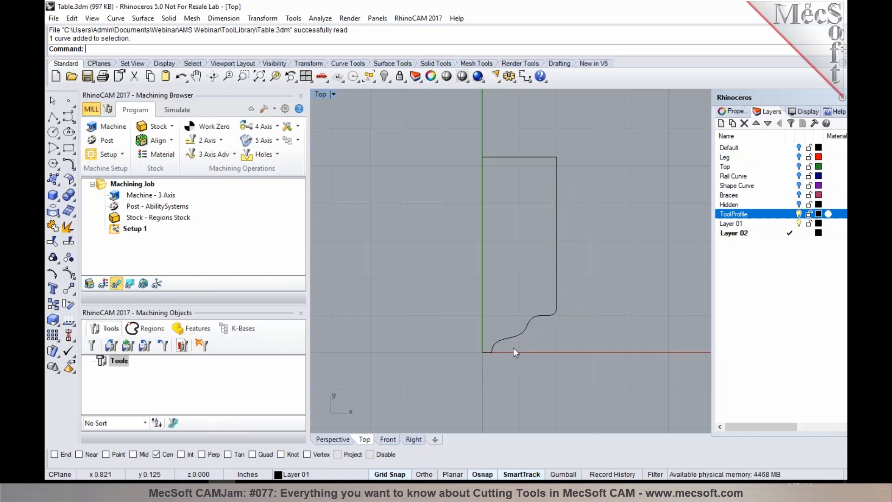
{"action": "left_click", "coordinate": [511, 339]}
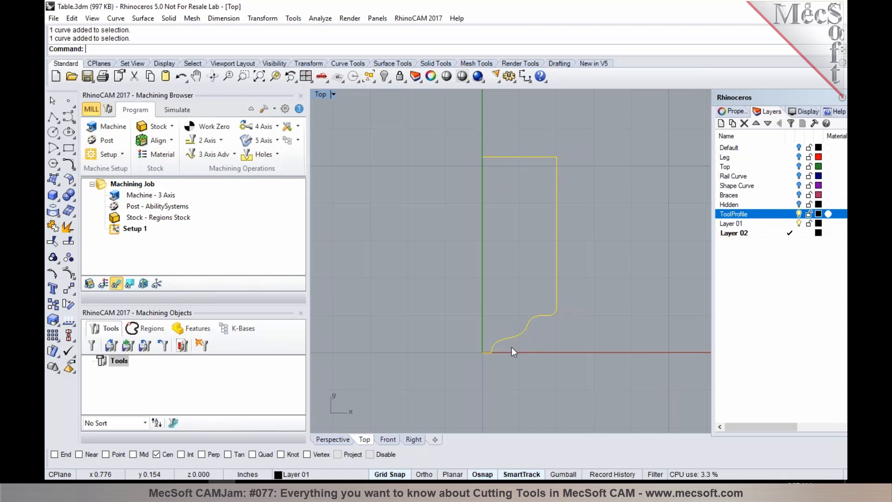
{"action": "key", "text": "Escape"}
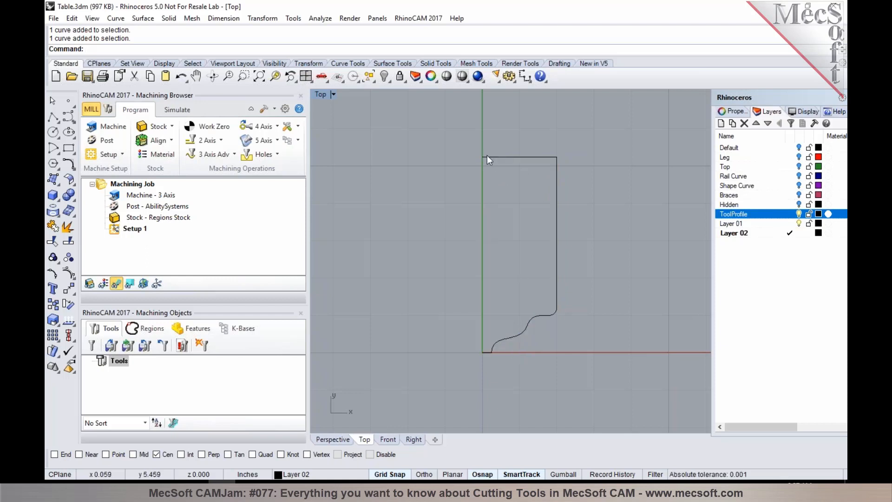
Step: Select the cutter profile curve and load it as the profile of a new user-defined mill
{"action": "left_click", "coordinate": [490, 158]}
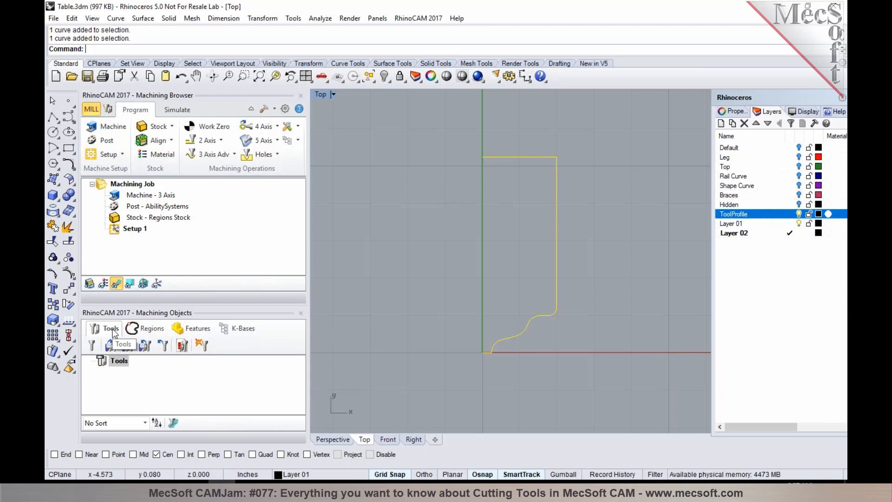
{"action": "left_click", "coordinate": [91, 348]}
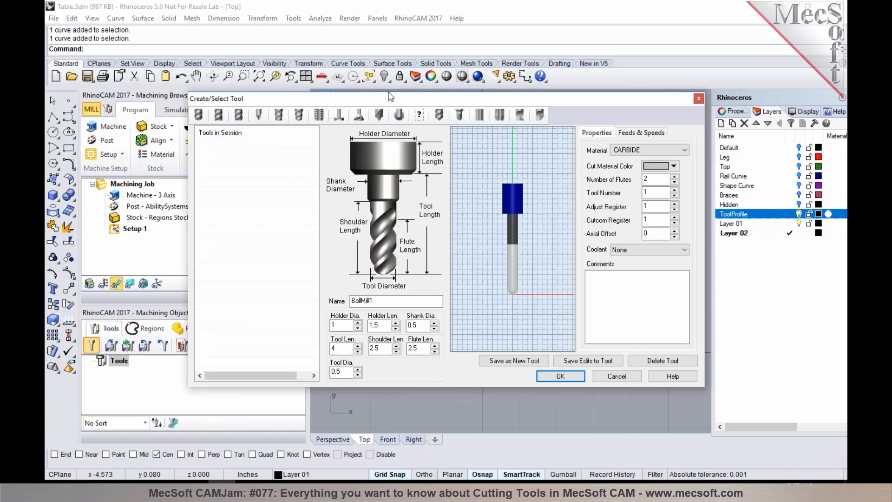
{"action": "left_click", "coordinate": [420, 116]}
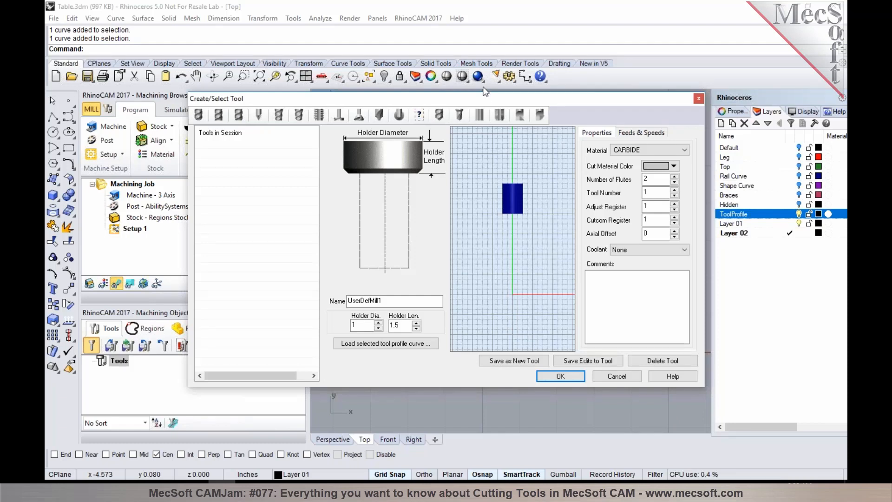
{"action": "left_click_drag", "start_coordinate": [485, 95], "coordinate": [387, 62]}
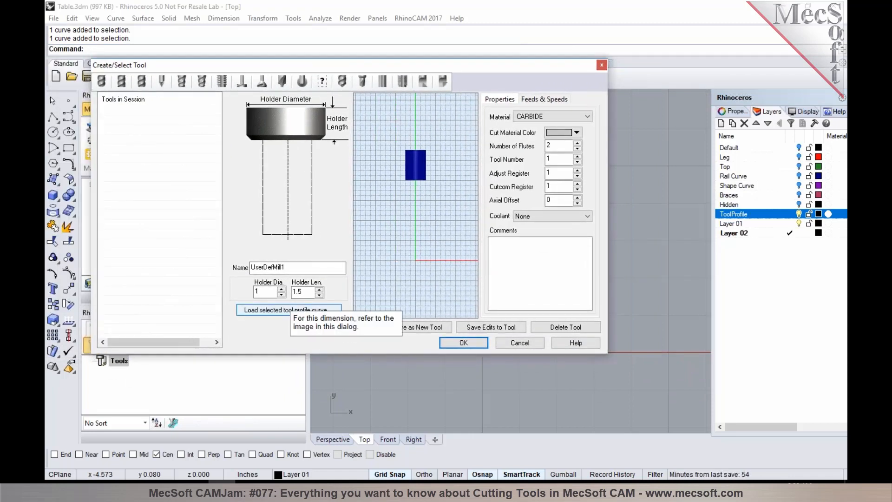
{"action": "left_click", "coordinate": [274, 313]}
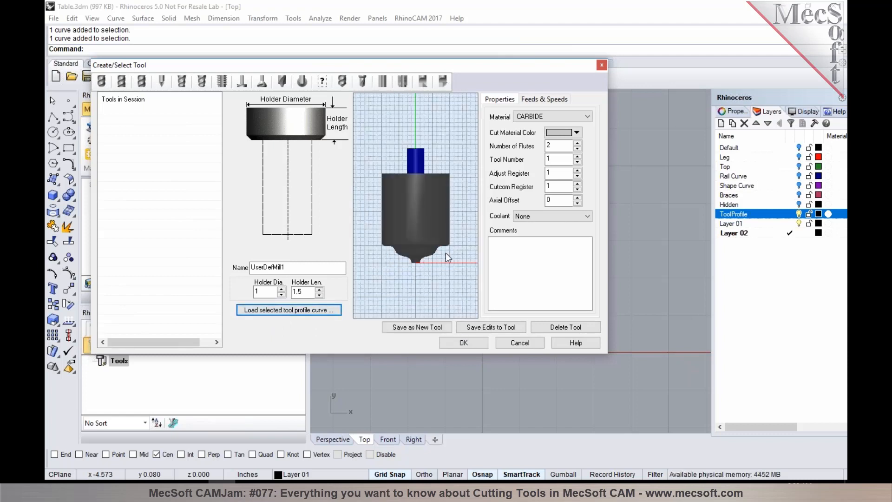
Step: Set the user-defined mill's holder diameter to 5 and save it as a new tool in the session
{"action": "mouse_move", "coordinate": [489, 69]}
{"action": "left_mouse_down"}
{"action": "mouse_move", "coordinate": [424, 63]}
{"action": "mouse_move", "coordinate": [372, 74]}
{"action": "mouse_move", "coordinate": [491, 81]}
{"action": "left_mouse_up"}
{"action": "double_click", "coordinate": [257, 303]}
{"action": "type", "text": "5"}
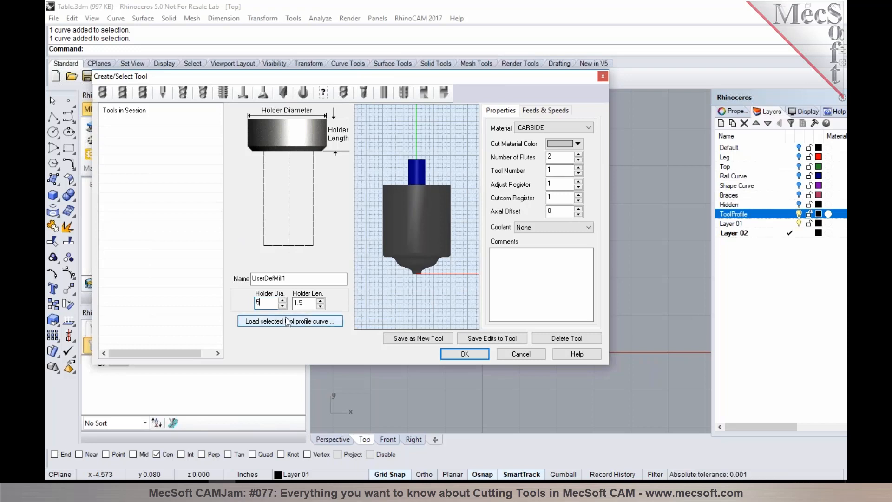
{"action": "key", "text": "Tab"}
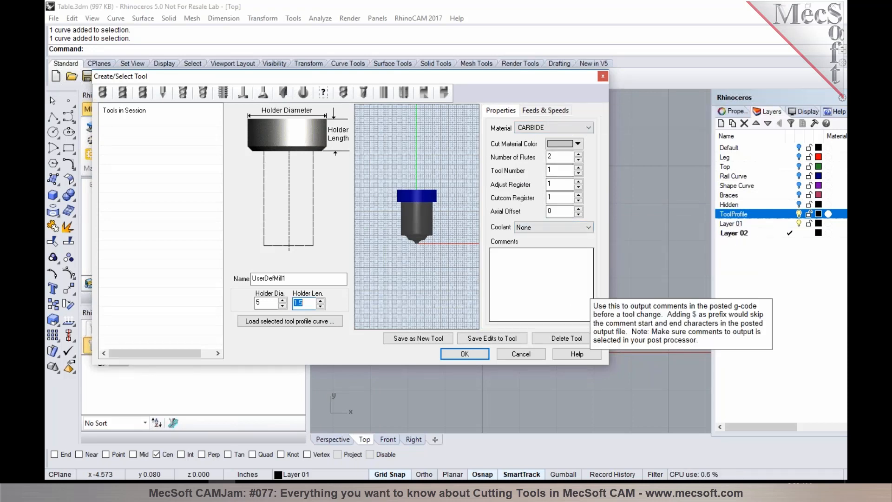
{"action": "left_click", "coordinate": [423, 339]}
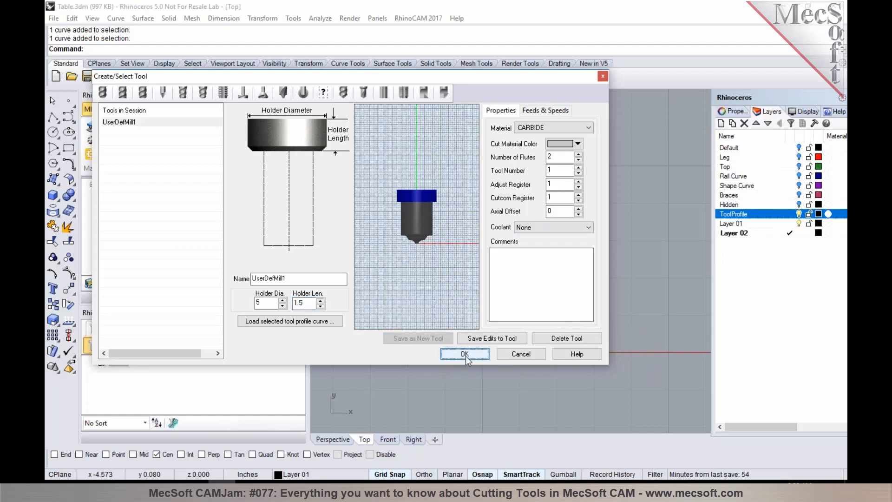
{"action": "left_click", "coordinate": [464, 354]}
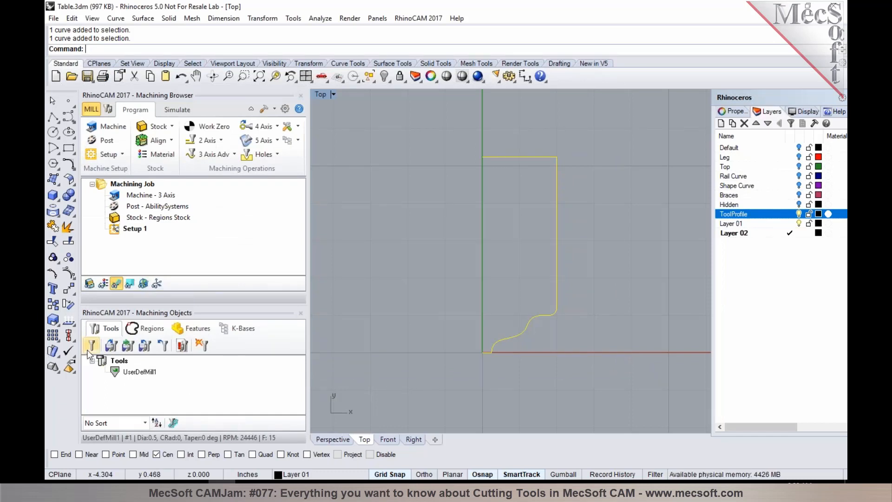
Step: Reopen the saved user-defined mill to review its definition, then close it and deselect the profile curve
{"action": "left_click", "coordinate": [113, 371]}
{"action": "double_click", "coordinate": [113, 372]}
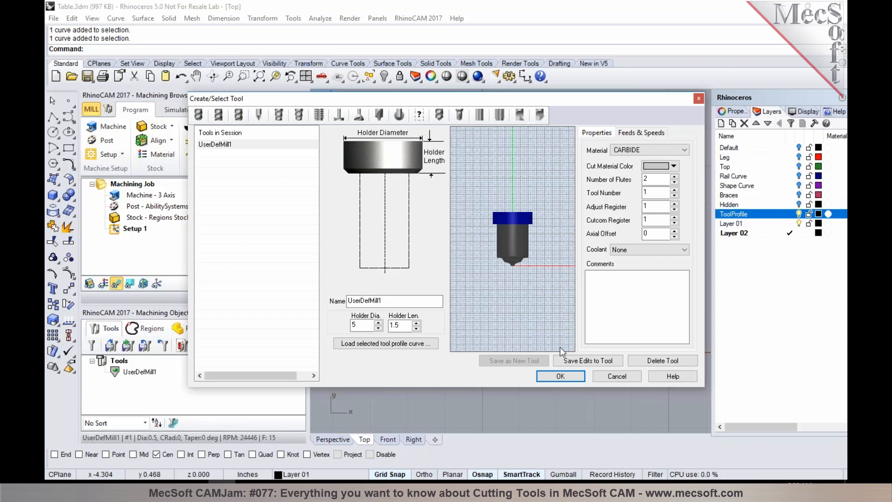
{"action": "left_click", "coordinate": [609, 375]}
{"action": "left_click", "coordinate": [587, 381]}
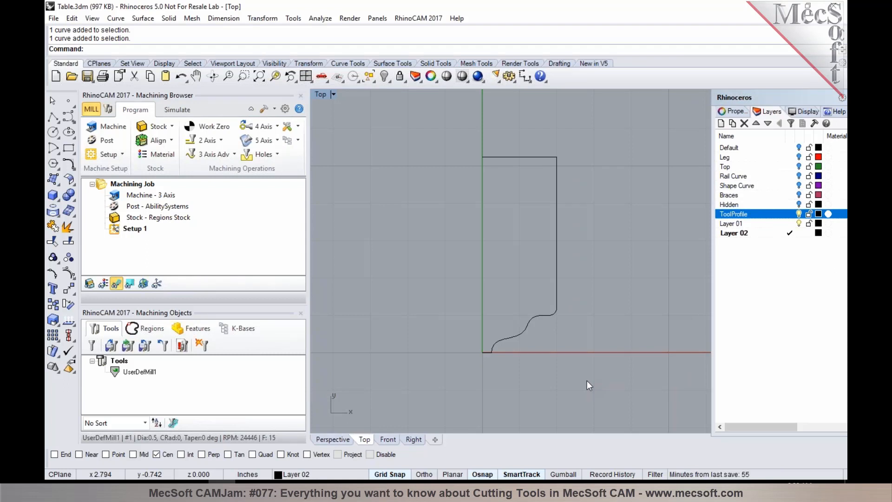
Step: Switch to the Perspective view and show the Hidden and Top layers
{"action": "left_click", "coordinate": [330, 439]}
{"action": "scroll", "coordinate": [506, 274], "scroll_direction": "down", "scroll_amount": 3}
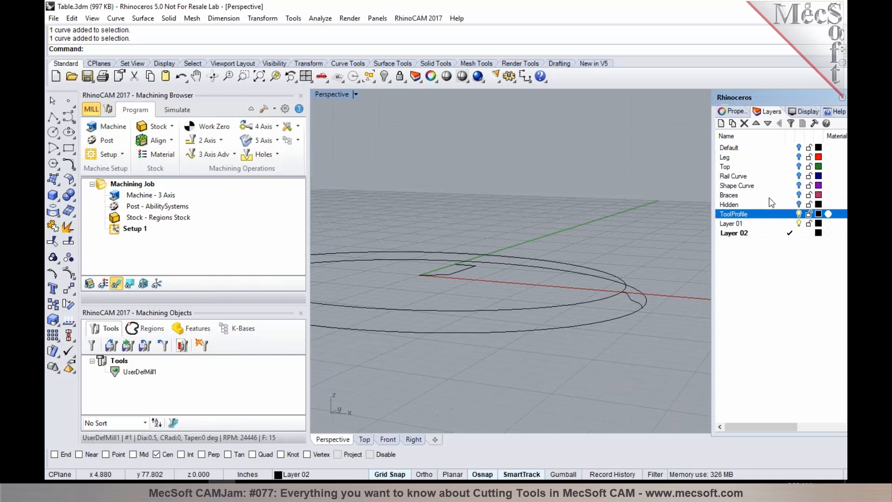
{"action": "left_click", "coordinate": [799, 205]}
{"action": "left_click", "coordinate": [799, 166]}
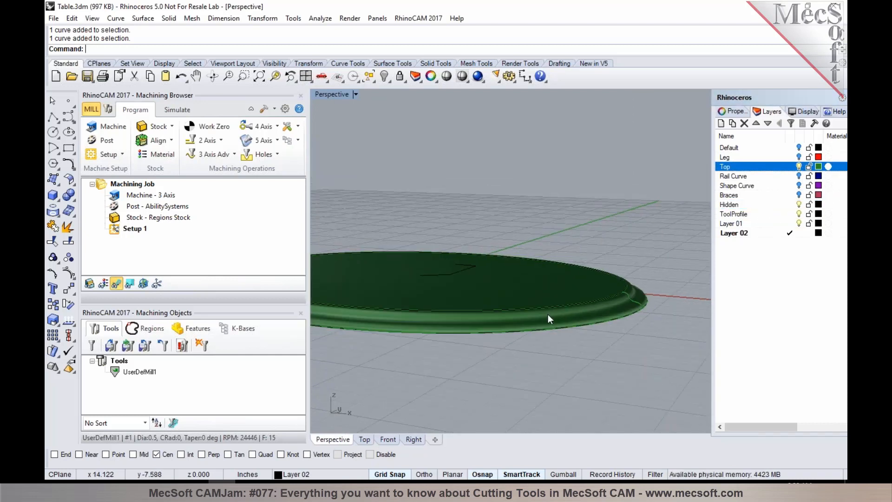
Step: Start a 2 1/2 Axis Profiling operation and select the tabletop's lower outer edge as its part region
{"action": "scroll", "coordinate": [552, 320], "scroll_direction": "down", "scroll_amount": 3}
{"action": "scroll", "coordinate": [622, 318], "scroll_direction": "up", "scroll_amount": 3}
{"action": "scroll", "coordinate": [622, 316], "scroll_direction": "up", "scroll_amount": 2}
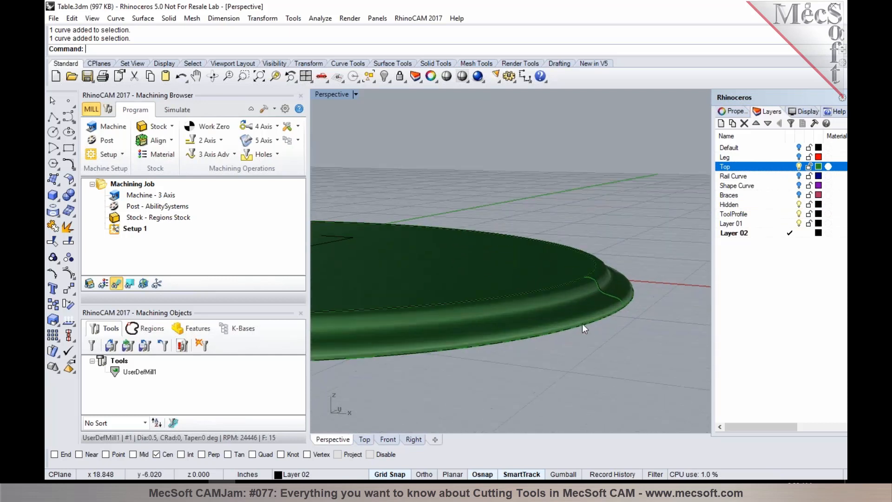
{"action": "scroll", "coordinate": [627, 306], "scroll_direction": "down", "scroll_amount": 2}
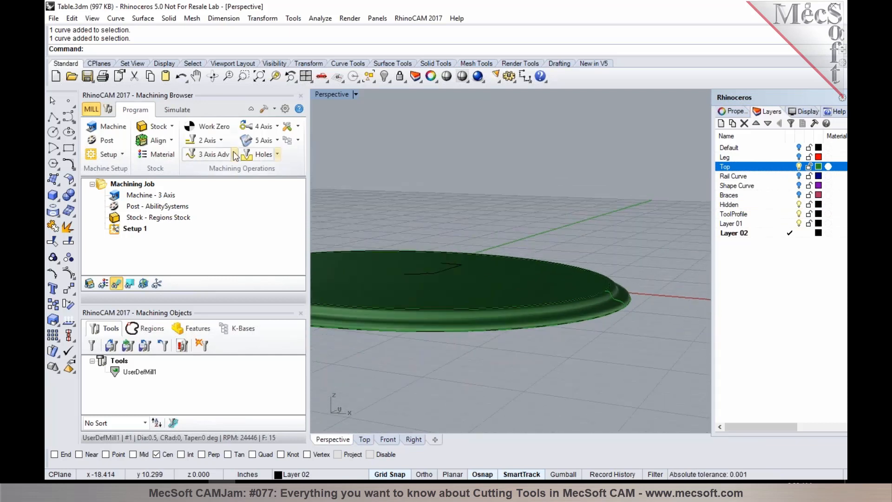
{"action": "left_click", "coordinate": [221, 140]}
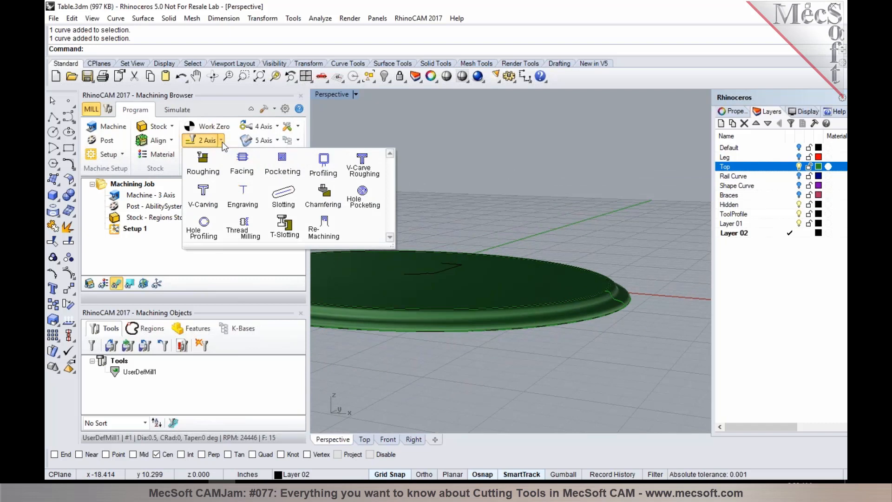
{"action": "left_click", "coordinate": [328, 175]}
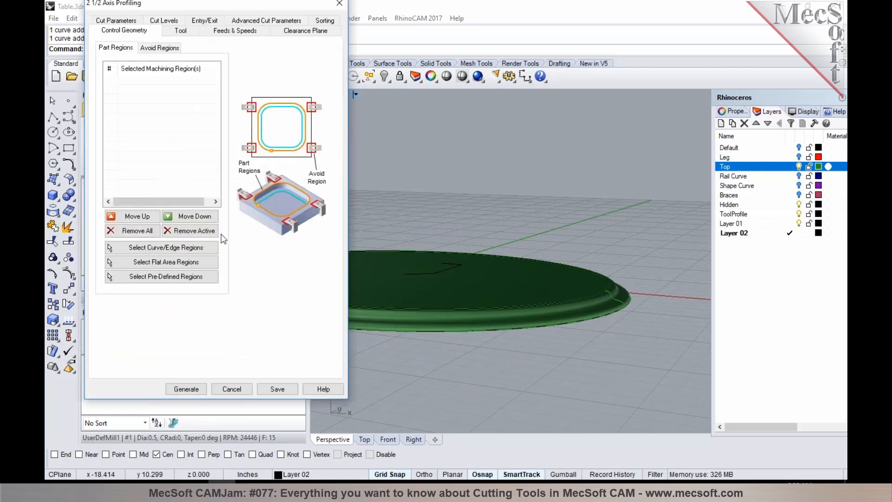
{"action": "left_click", "coordinate": [163, 248]}
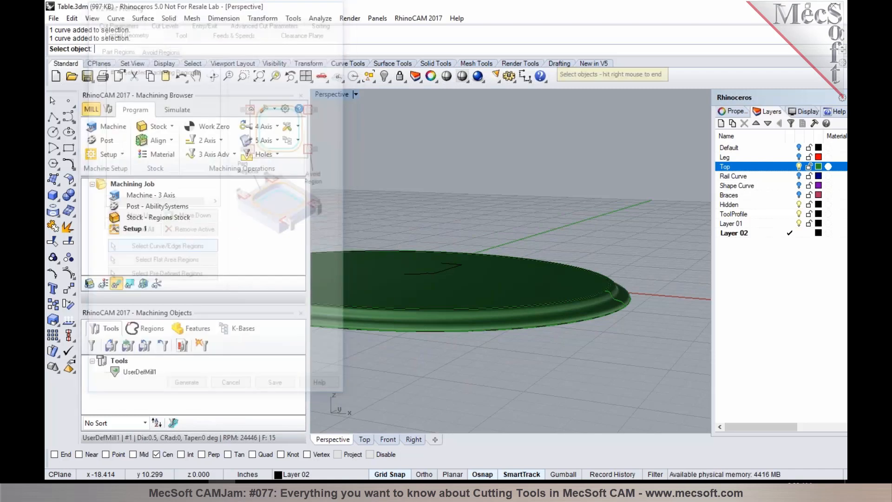
{"action": "left_click", "coordinate": [600, 331]}
{"action": "left_click", "coordinate": [618, 360]}
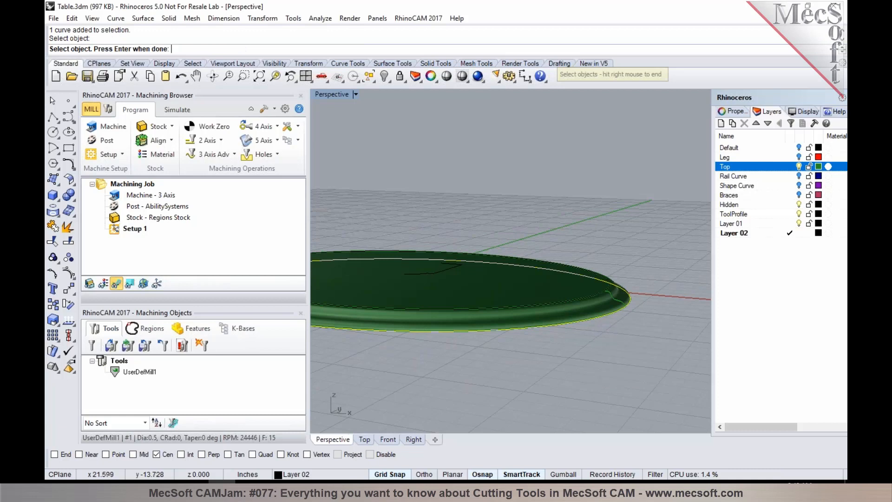
{"action": "right_click", "coordinate": [606, 354]}
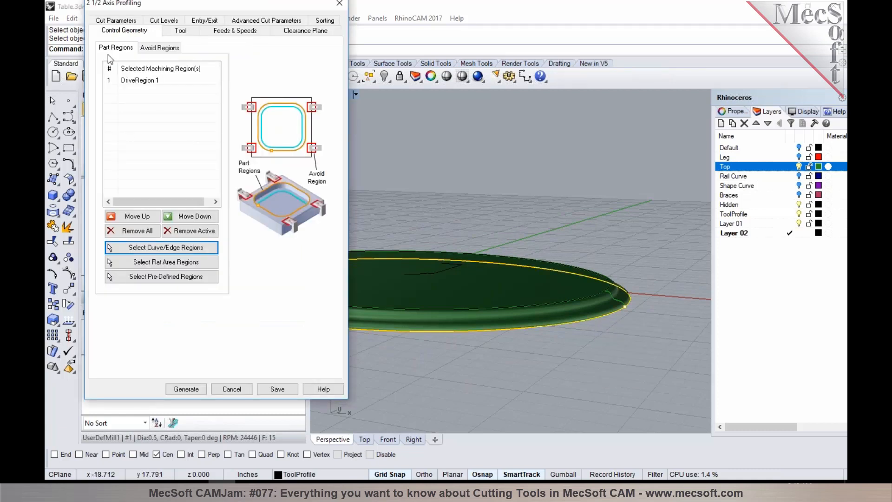
Step: Set the profiling cut direction to Climb, disable the mid-point start, and cut on the Outside of closed curves
{"action": "left_click", "coordinate": [181, 30]}
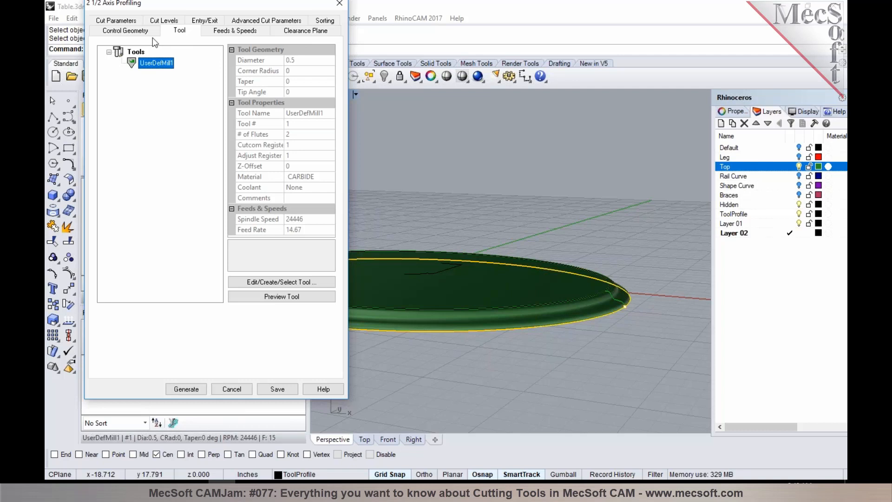
{"action": "left_click", "coordinate": [118, 22]}
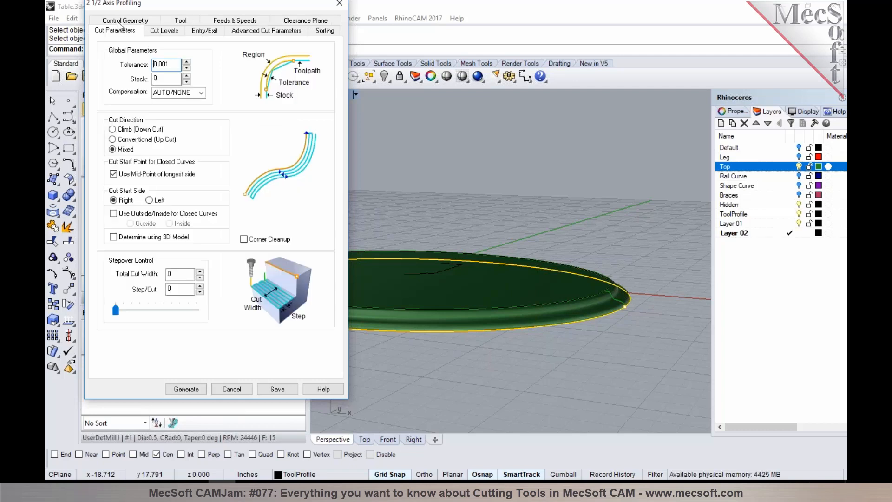
{"action": "left_click", "coordinate": [112, 130]}
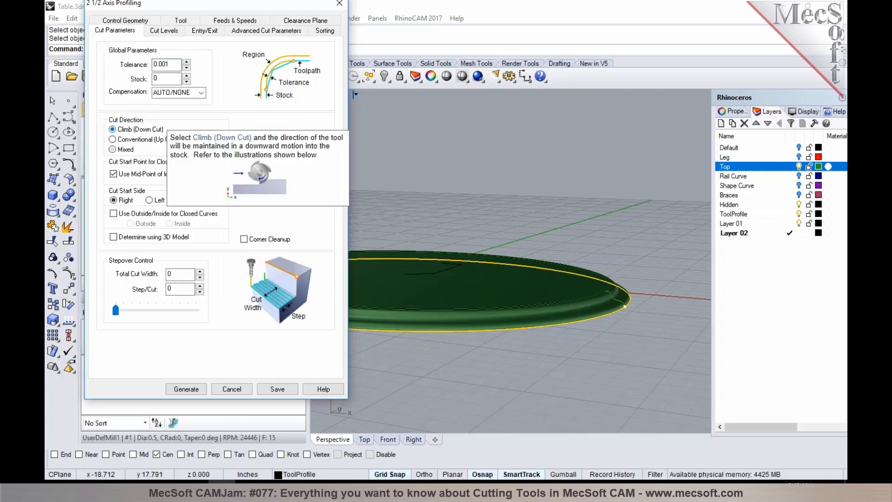
{"action": "left_click", "coordinate": [114, 175]}
{"action": "left_click", "coordinate": [124, 214]}
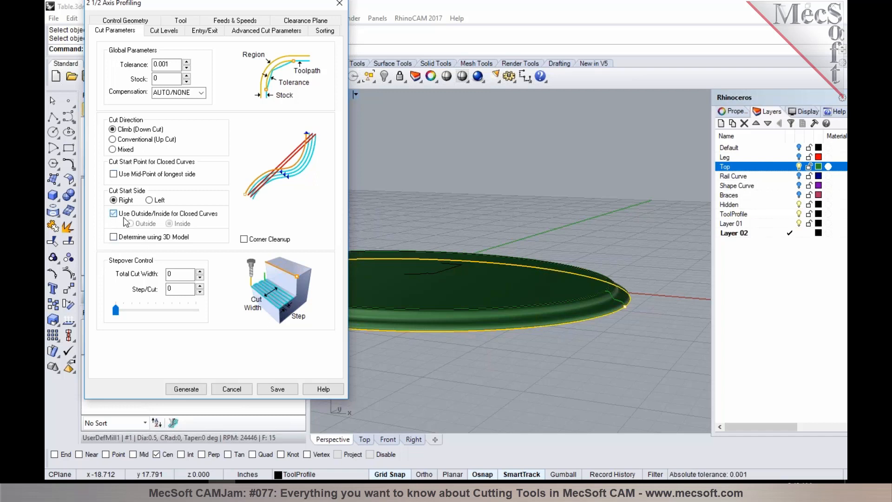
{"action": "left_click", "coordinate": [130, 223]}
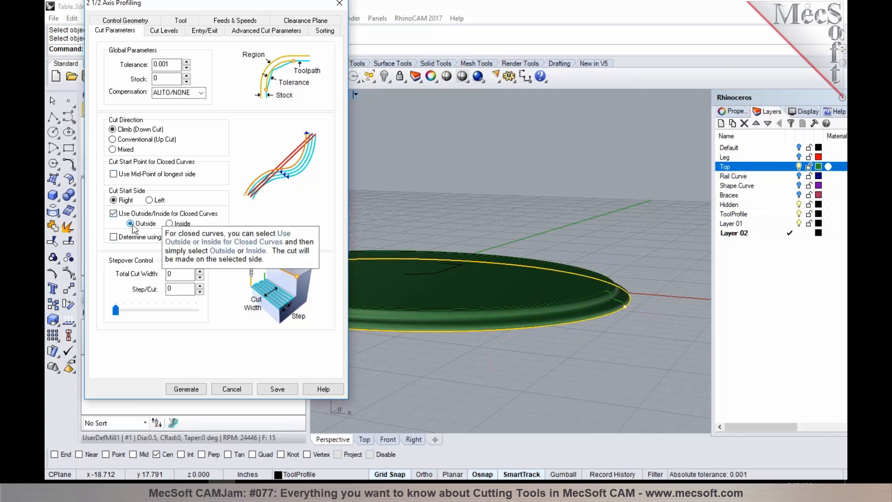
Step: Set the cut geometry location to At Bottom, review the entry and exit motions, and generate the profiling toolpath
{"action": "left_click", "coordinate": [163, 31]}
{"action": "left_click", "coordinate": [167, 65]}
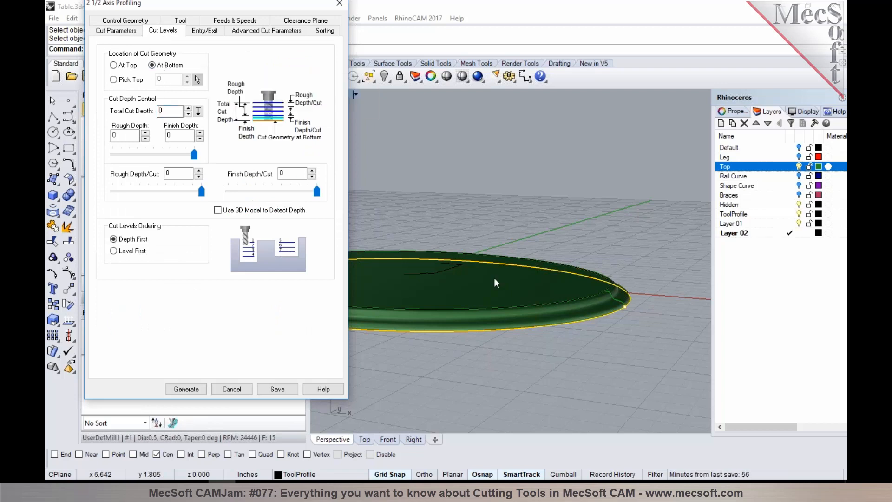
{"action": "scroll", "coordinate": [625, 308], "scroll_direction": "up", "scroll_amount": 2}
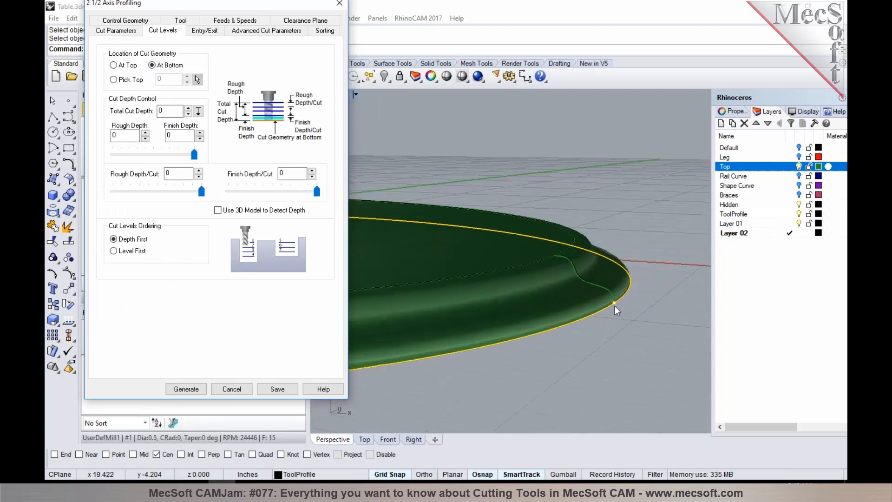
{"action": "scroll", "coordinate": [615, 306], "scroll_direction": "up", "scroll_amount": 3}
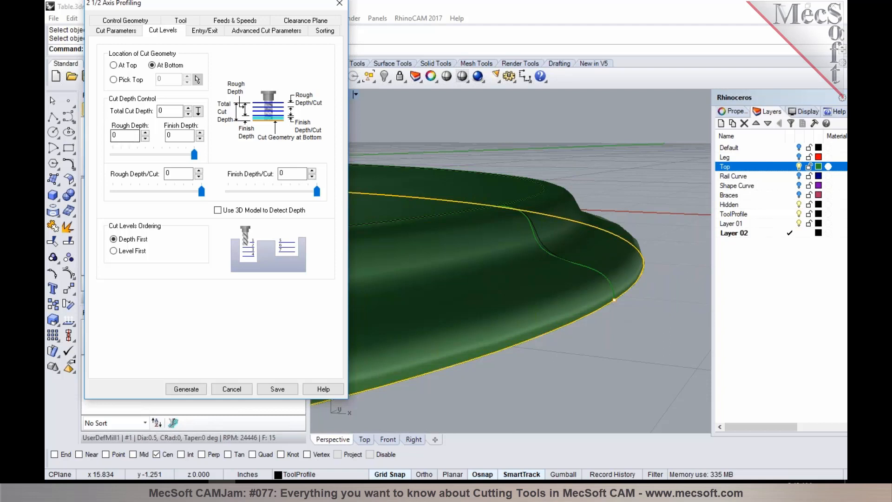
{"action": "left_click", "coordinate": [208, 32]}
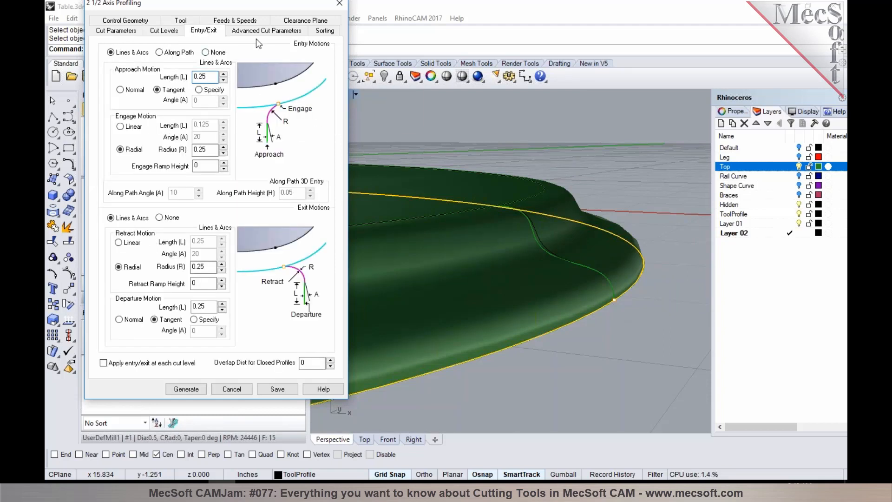
{"action": "left_click", "coordinate": [186, 390]}
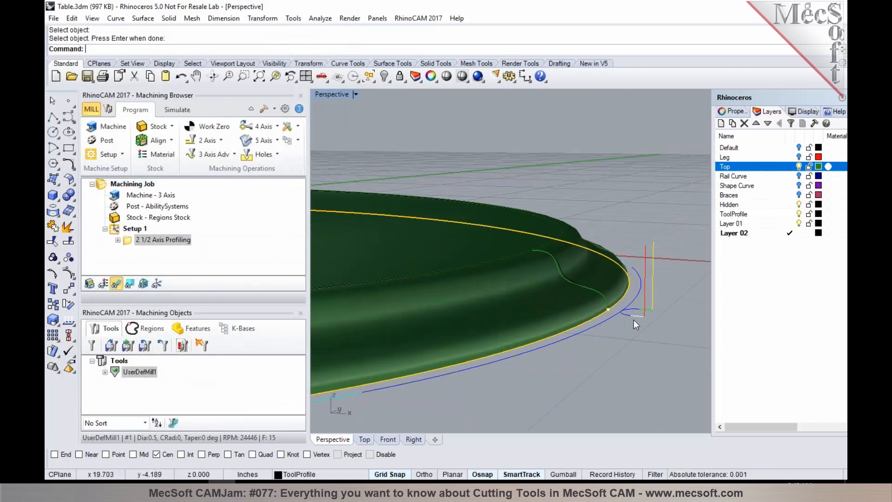
Step: Hide the part model and start the material removal simulation of the 2 1/2 Axis Profiling operation
{"action": "scroll", "coordinate": [634, 319], "scroll_direction": "down", "scroll_amount": 2}
{"action": "scroll", "coordinate": [638, 324], "scroll_direction": "down", "scroll_amount": 1}
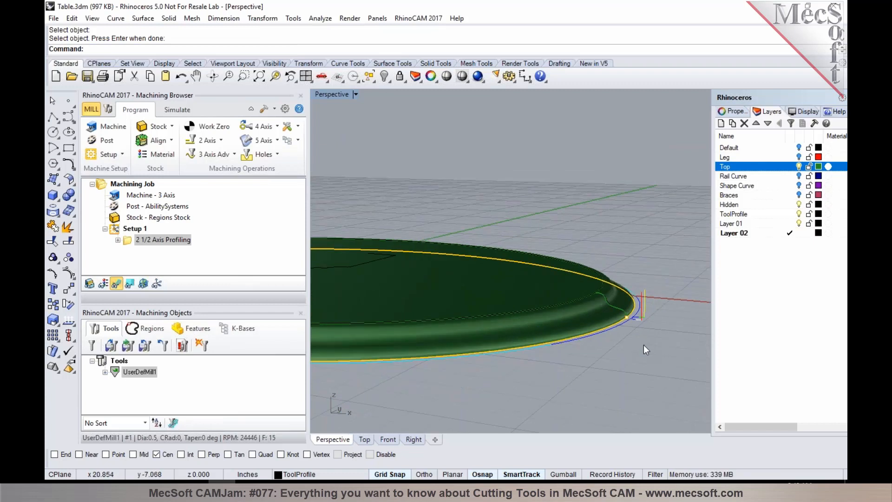
{"action": "scroll", "coordinate": [644, 345], "scroll_direction": "down", "scroll_amount": 3}
{"action": "scroll", "coordinate": [654, 365], "scroll_direction": "up", "scroll_amount": 4}
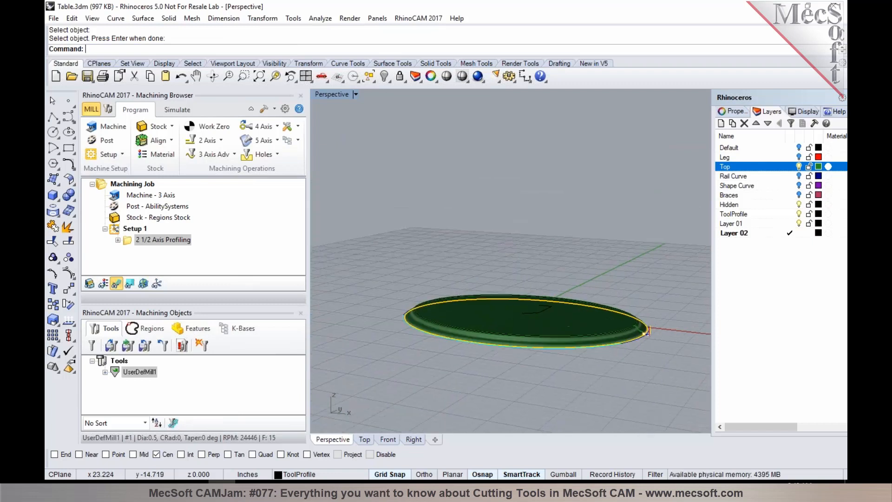
{"action": "scroll", "coordinate": [654, 336], "scroll_direction": "down", "scroll_amount": 2}
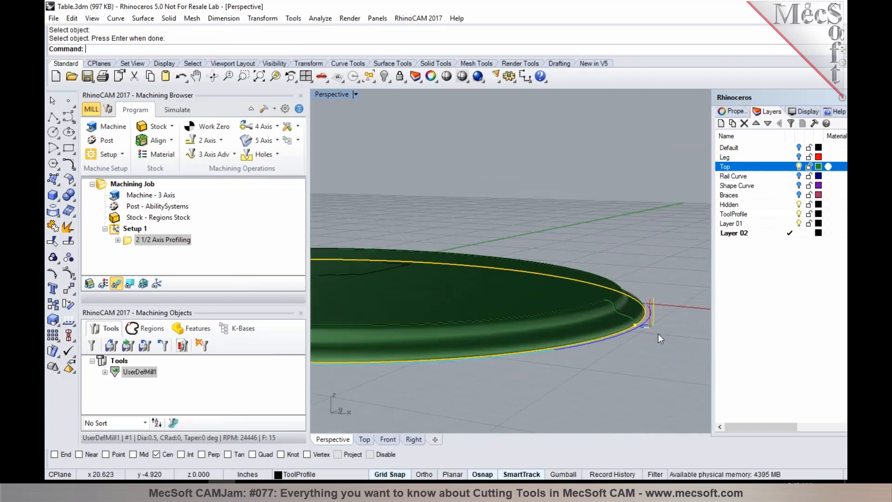
{"action": "left_click", "coordinate": [166, 110]}
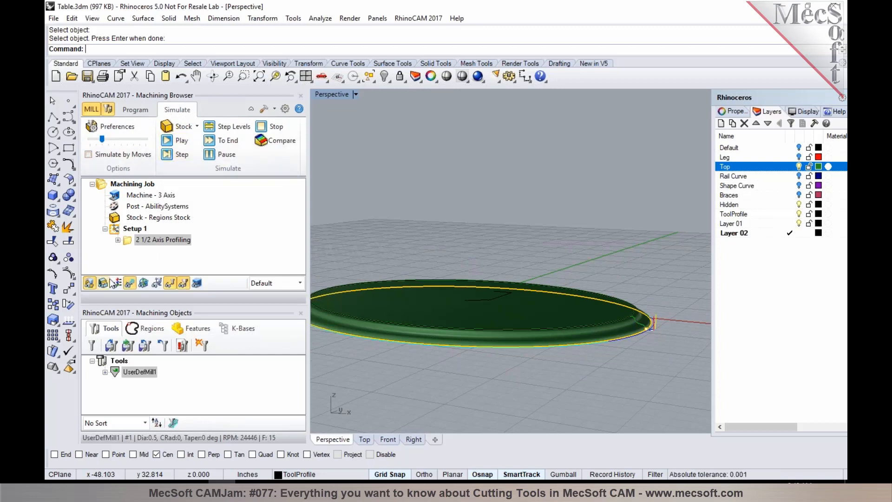
{"action": "left_click", "coordinate": [89, 284]}
{"action": "left_click", "coordinate": [142, 218]}
{"action": "left_click", "coordinate": [148, 240]}
{"action": "left_click", "coordinate": [171, 142]}
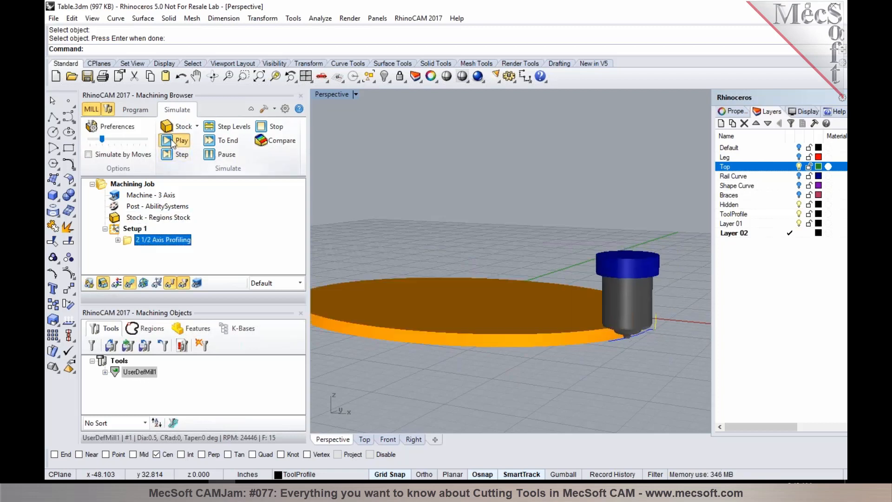
Step: Play the simulation through while examining the user-defined mill and the profile it cuts around the tabletop edge
{"action": "right_click_drag", "start_coordinate": [515, 291], "coordinate": [525, 310]}
{"action": "scroll", "coordinate": [377, 303], "scroll_direction": "up", "scroll_amount": 8}
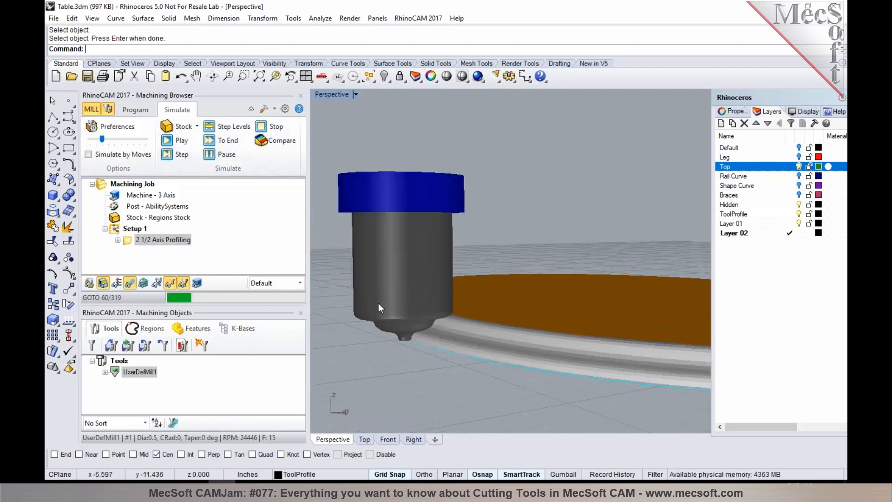
{"action": "right_click_drag", "start_coordinate": [460, 328], "coordinate": [425, 329]}
{"action": "left_click", "coordinate": [177, 140]}
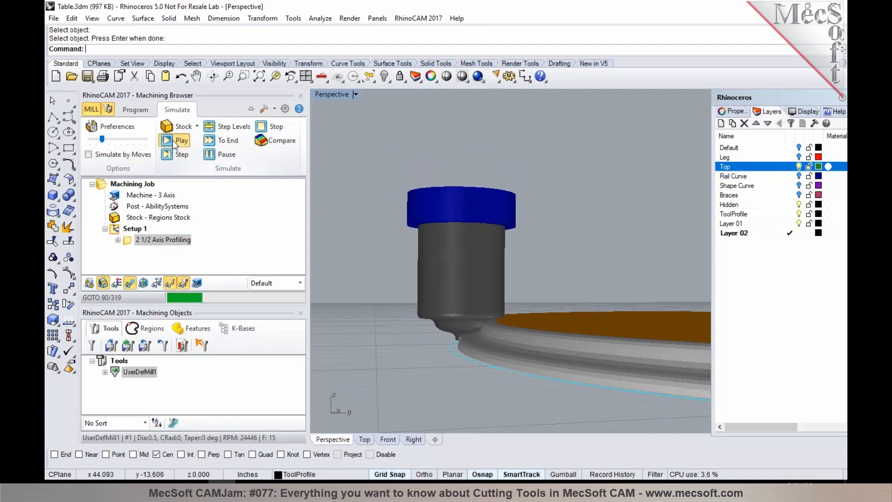
{"action": "scroll", "coordinate": [474, 258], "scroll_direction": "down", "scroll_amount": 8}
{"action": "right_click_drag", "start_coordinate": [511, 292], "coordinate": [570, 325]}
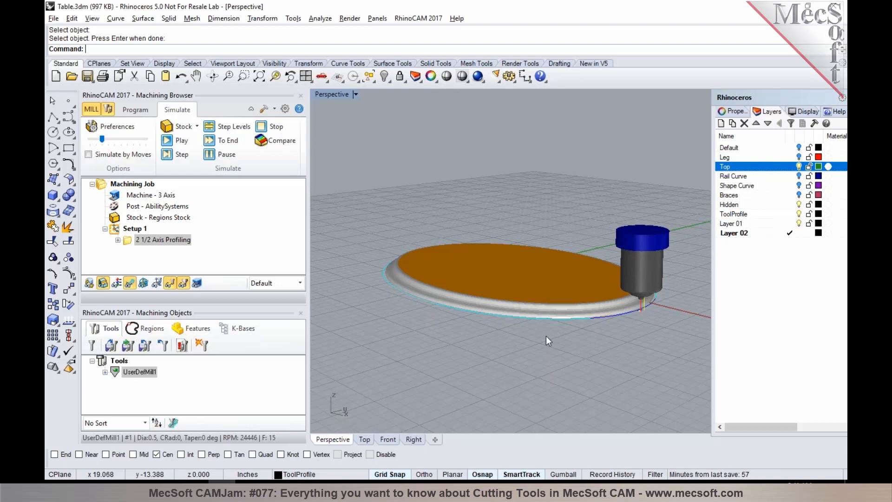
{"action": "key", "text": "alt+Tab"}
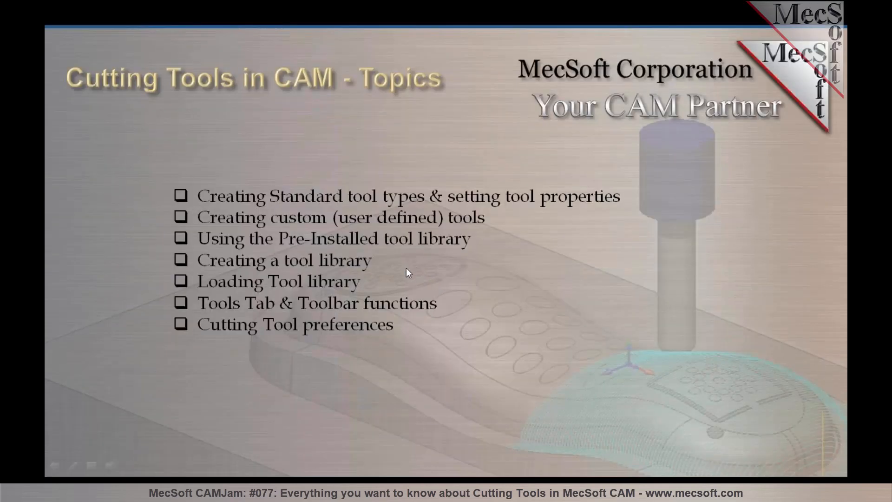
{"action": "left_click", "coordinate": [407, 259]}
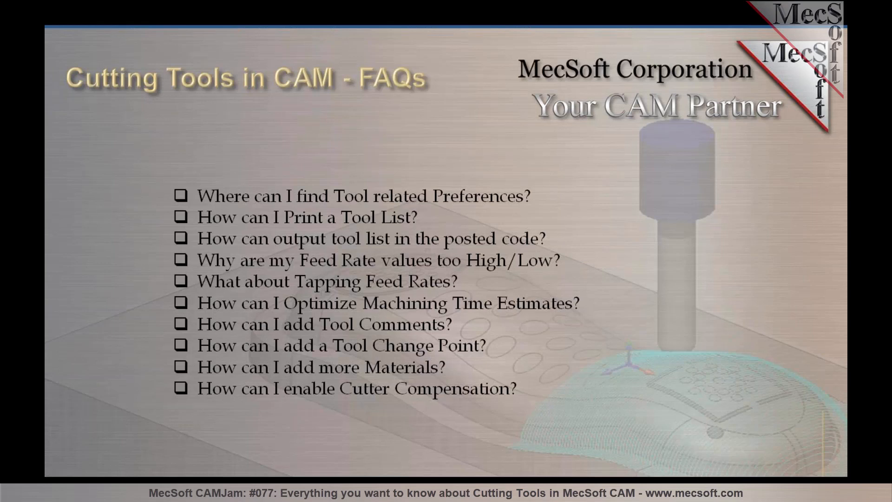
{"action": "key", "text": "alt+Tab"}
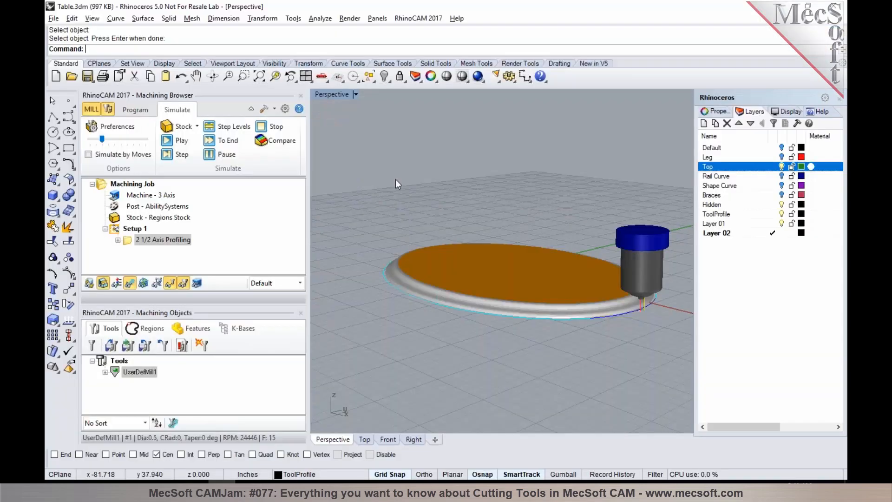
Step: Review the default tool library settings in the Cutting Tools preferences and close them without changes
{"action": "left_click", "coordinate": [285, 110]}
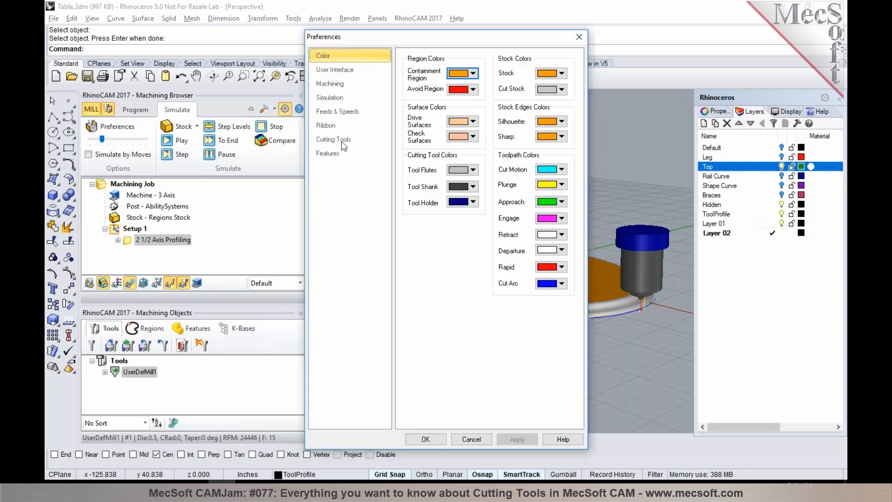
{"action": "left_click", "coordinate": [340, 140]}
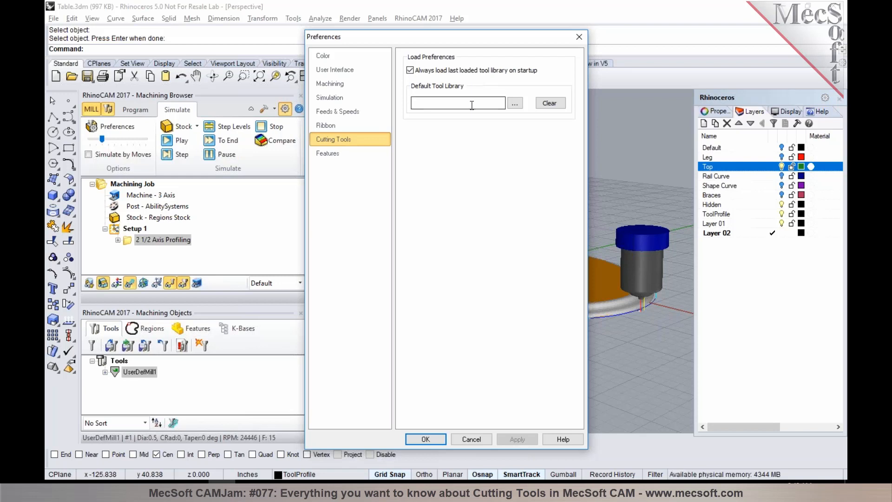
{"action": "mouse_move", "coordinate": [466, 105]}
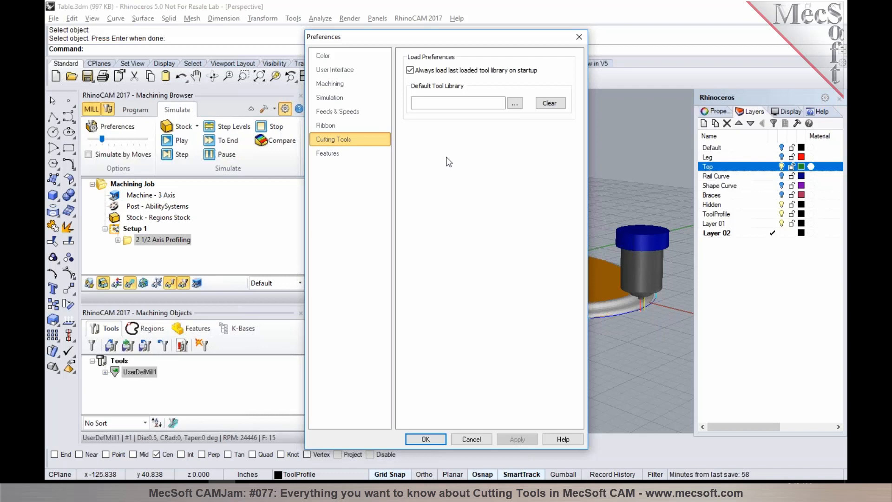
{"action": "left_click", "coordinate": [471, 440]}
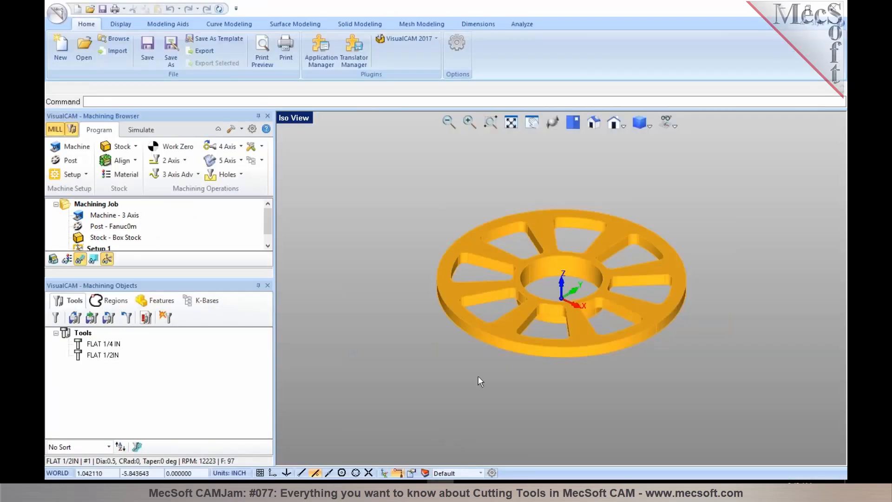
Step: Switch to VisualCAM and load a saved tool library into the wheel part's session
{"action": "left_click", "coordinate": [74, 318]}
{"action": "left_click", "coordinate": [427, 227]}
{"action": "left_click", "coordinate": [566, 347]}
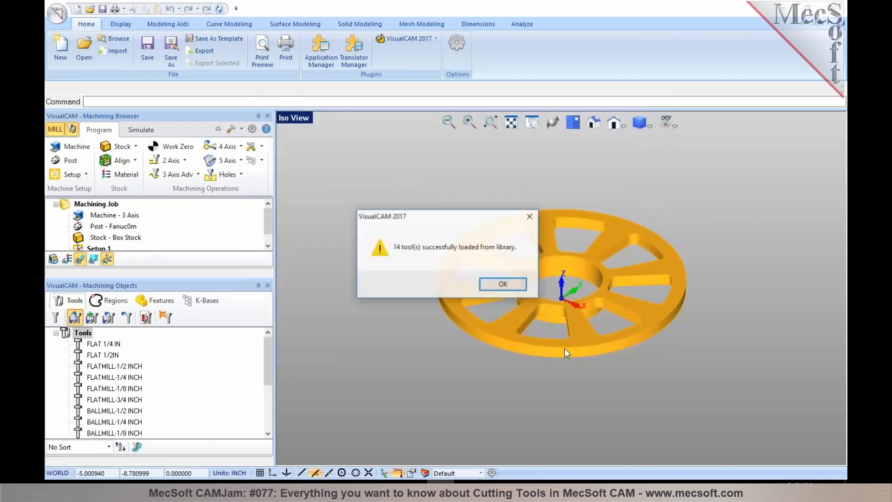
{"action": "left_click", "coordinate": [504, 284]}
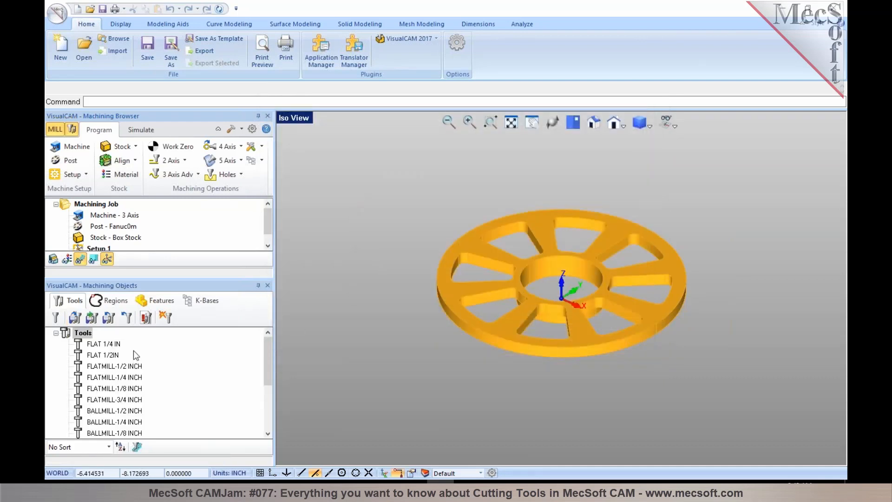
Step: Review the information list of all cutting tools in the session and delete the FLAT 1/4 IN and FLAT 1/2IN tools
{"action": "left_click", "coordinate": [144, 319]}
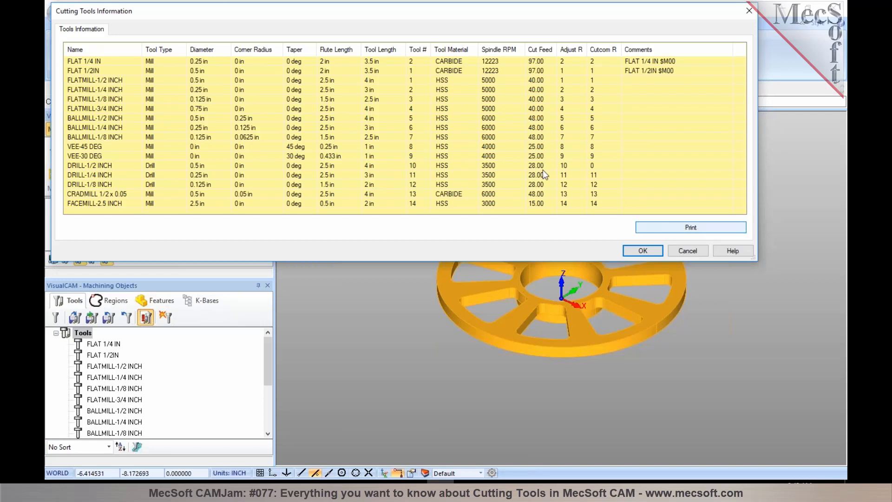
{"action": "left_click", "coordinate": [647, 254]}
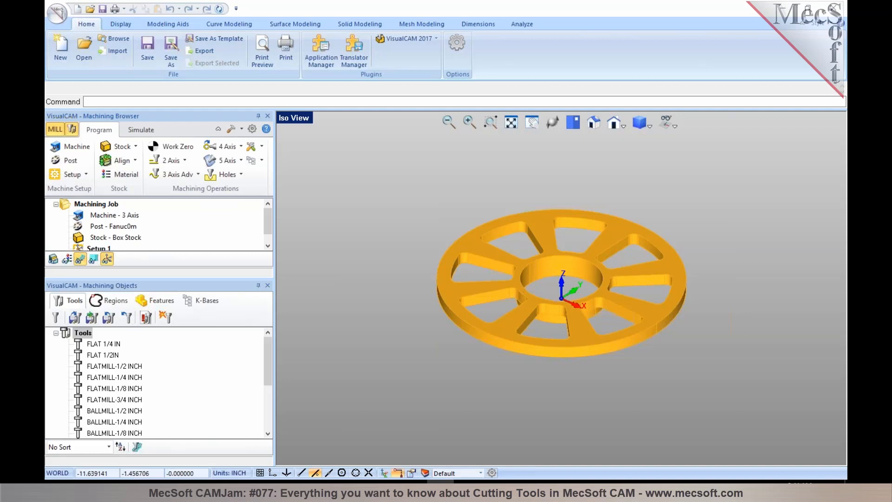
{"action": "left_click", "coordinate": [90, 345]}
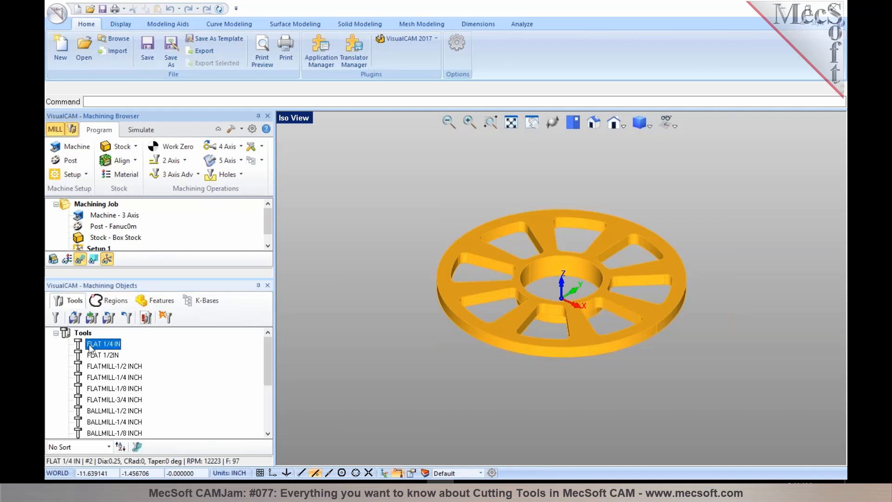
{"action": "key", "text": "Delete"}
{"action": "key", "text": "Delete"}
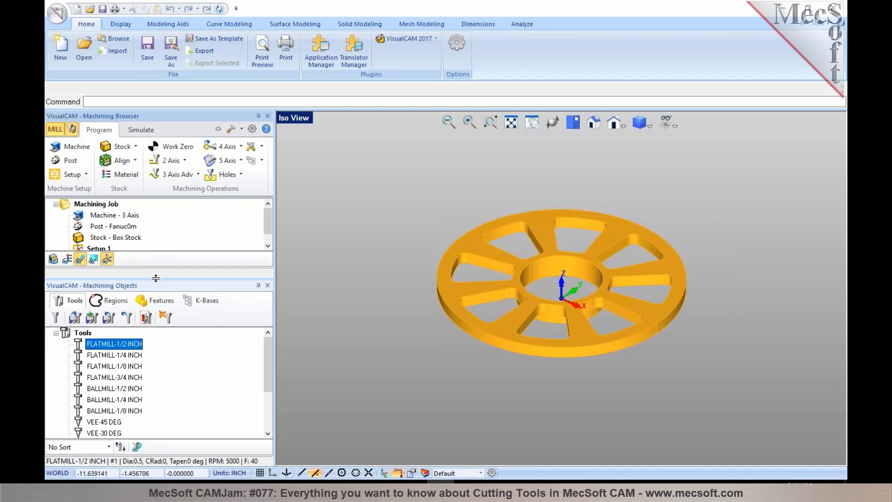
Step: Enlarge the machining job area and detect the machinable features of the wheel part
{"action": "left_click_drag", "start_coordinate": [156, 278], "coordinate": [155, 301]}
{"action": "left_click", "coordinate": [153, 323]}
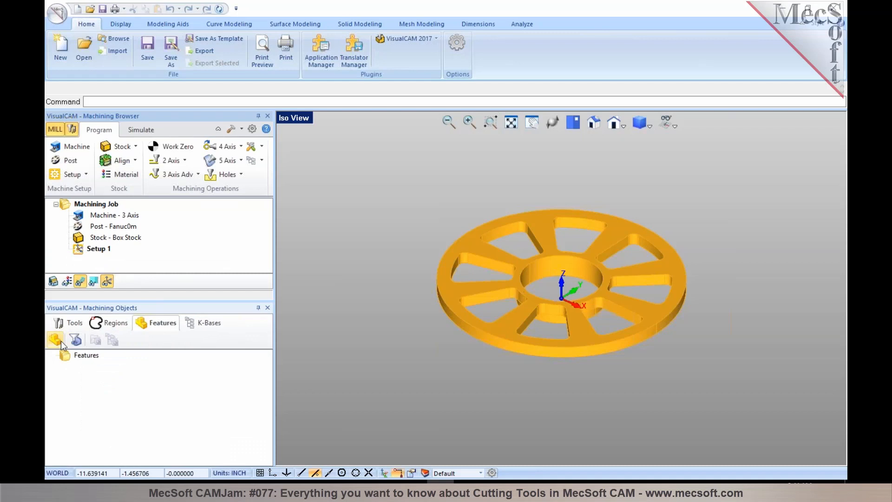
{"action": "left_click", "coordinate": [54, 340]}
{"action": "left_click", "coordinate": [447, 291]}
{"action": "key", "text": "Return"}
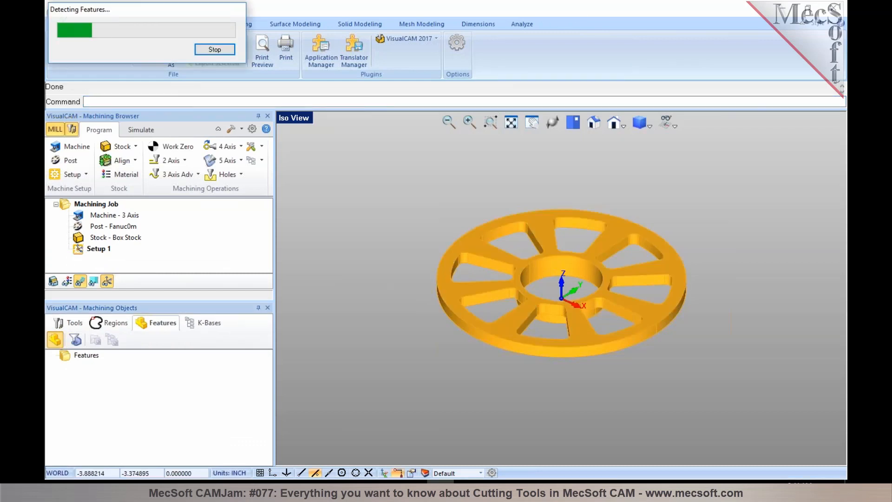
Step: Generate a 2 1/2 Axis Facing operation on Planar Face Feature 1 with the FACEMILL-2.5 INCH tool
{"action": "right_click", "coordinate": [103, 389]}
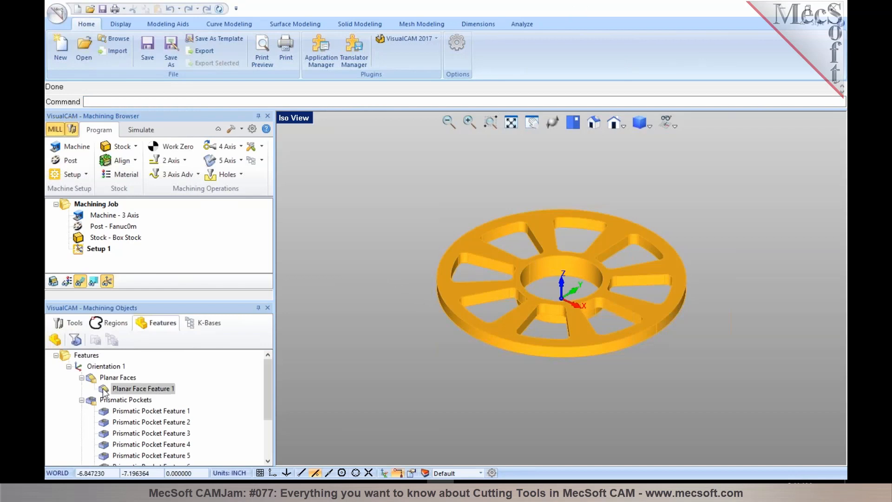
{"action": "left_click", "coordinate": [125, 434]}
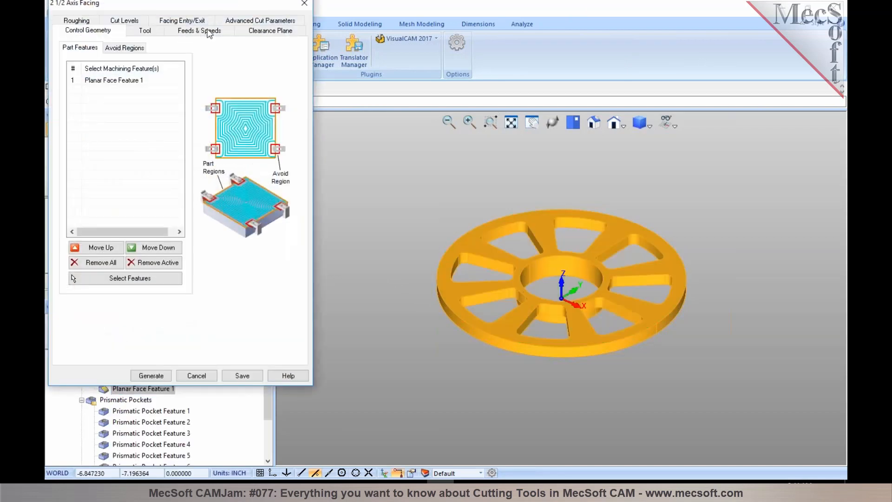
{"action": "left_click", "coordinate": [144, 31]}
{"action": "left_click", "coordinate": [129, 175]}
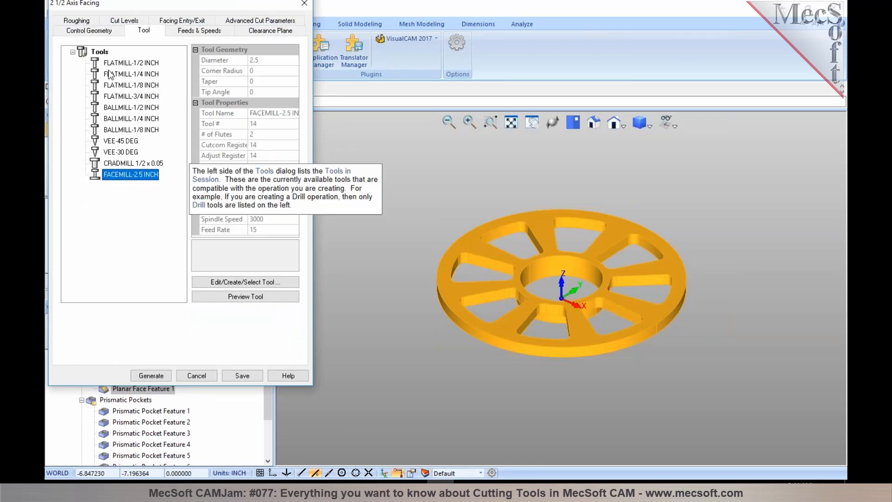
{"action": "left_click", "coordinate": [151, 375]}
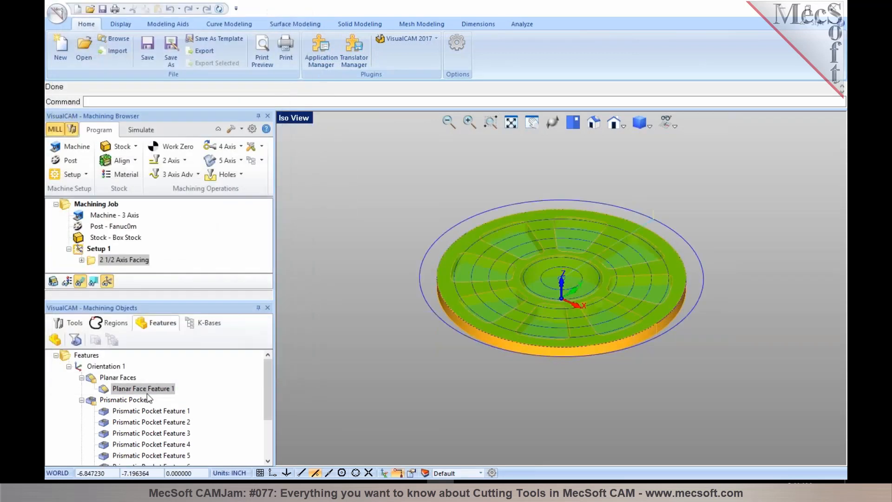
Step: Start a 2 1/2 Axis Pocketing operation on all the prismatic pockets and open its tool selection
{"action": "right_click", "coordinate": [127, 401]}
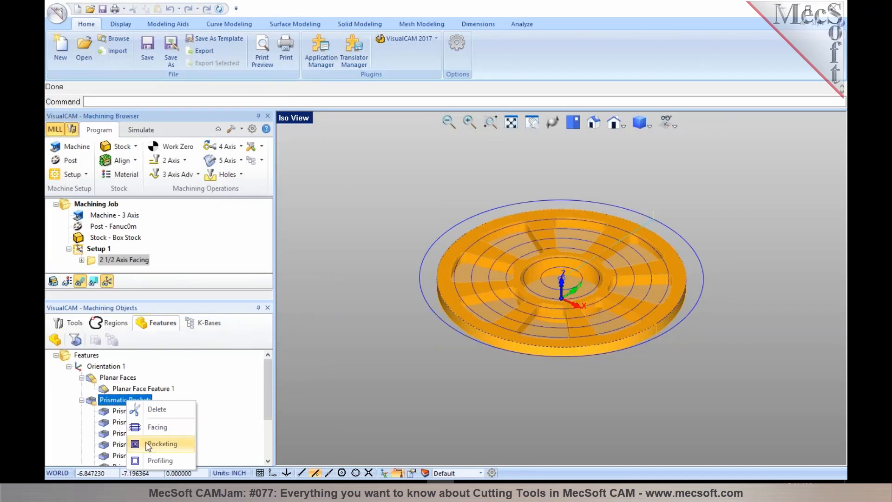
{"action": "left_click", "coordinate": [162, 444]}
{"action": "left_click", "coordinate": [148, 158]}
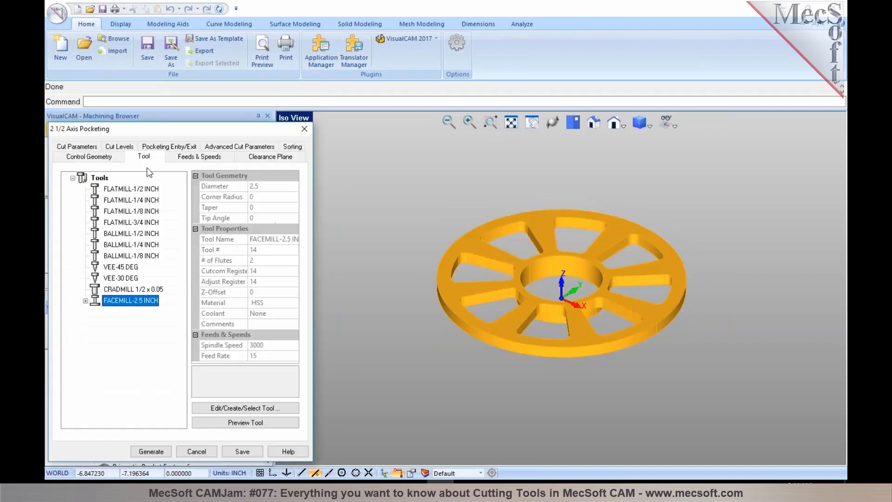
Step: Assign the FLATMILL-1/2 INCH tool to the 2 1/2 Axis Pocketing operation and generate its toolpath
{"action": "left_click", "coordinate": [135, 189]}
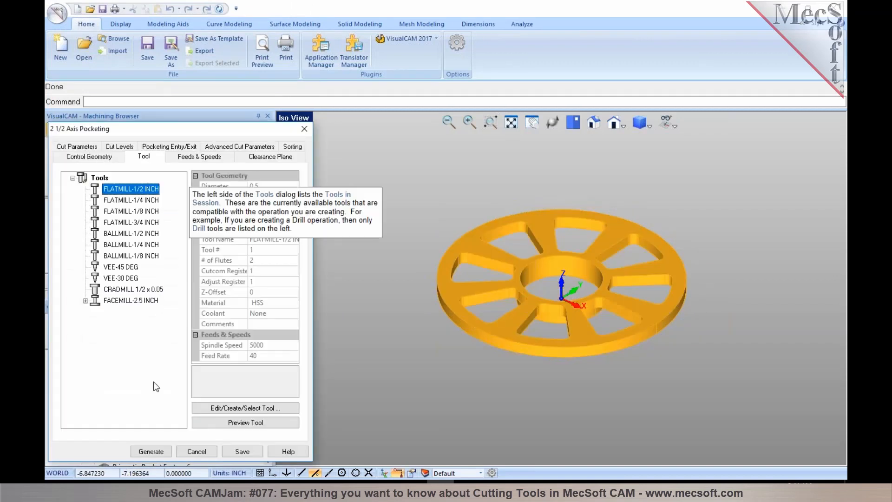
{"action": "left_click", "coordinate": [158, 450]}
Step: Post Setup 1 to the Desktop as Part1_Setup 1.nc using the Fanuc0m post, and inspect the opening lines of the G-code
{"action": "left_click", "coordinate": [100, 238]}
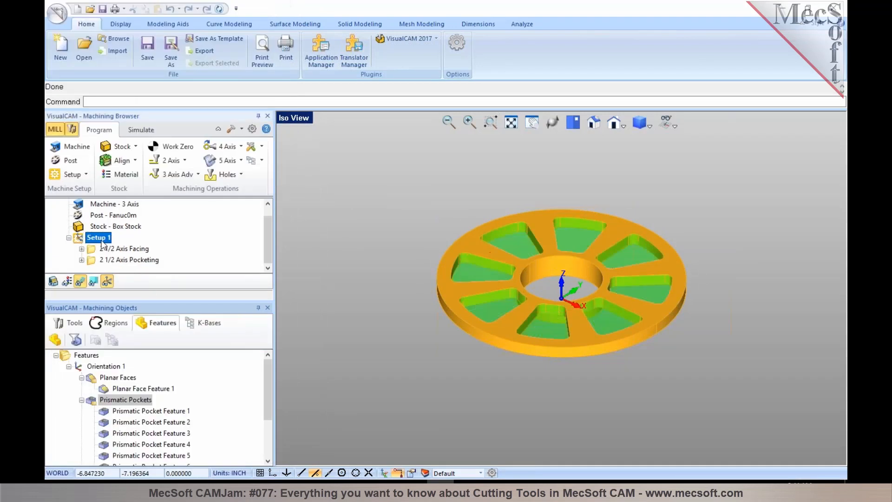
{"action": "right_click", "coordinate": [102, 240]}
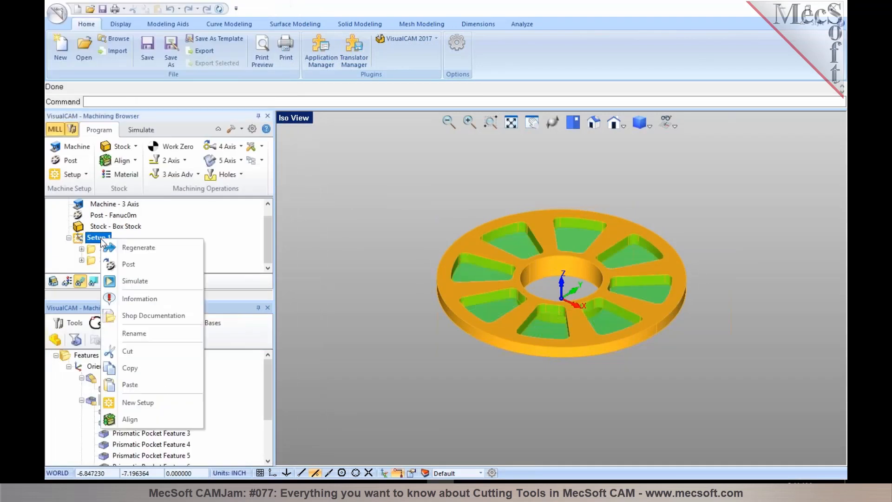
{"action": "left_click", "coordinate": [121, 263]}
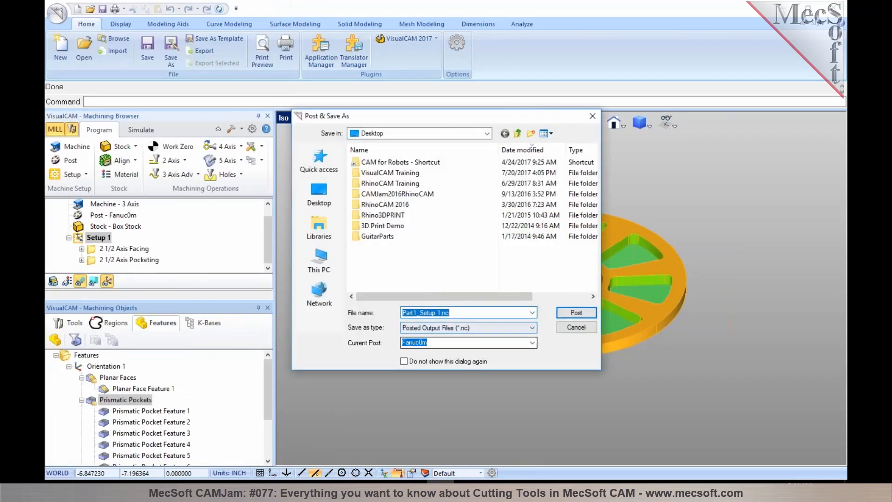
{"action": "left_click", "coordinate": [533, 342]}
{"action": "mouse_move", "coordinate": [532, 193]}
{"action": "left_mouse_down"}
{"action": "mouse_move", "coordinate": [533, 202]}
{"action": "mouse_move", "coordinate": [534, 192]}
{"action": "left_mouse_up"}
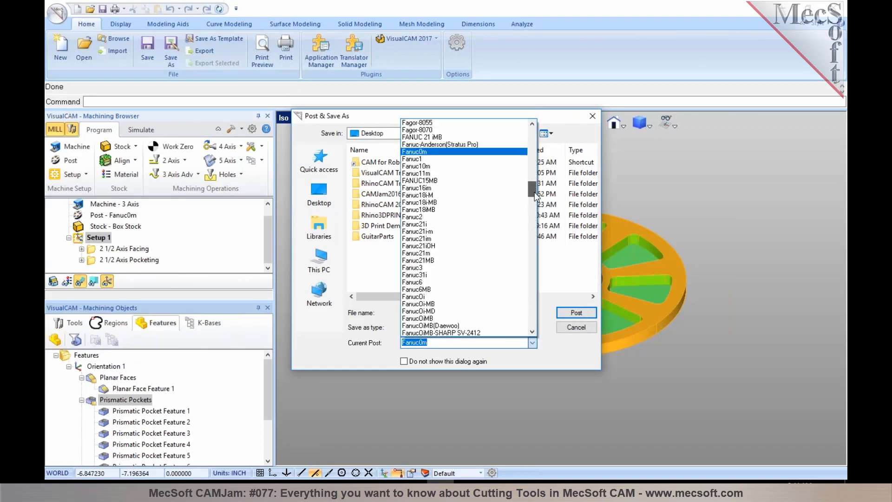
{"action": "left_click", "coordinate": [565, 299]}
{"action": "left_click", "coordinate": [573, 314]}
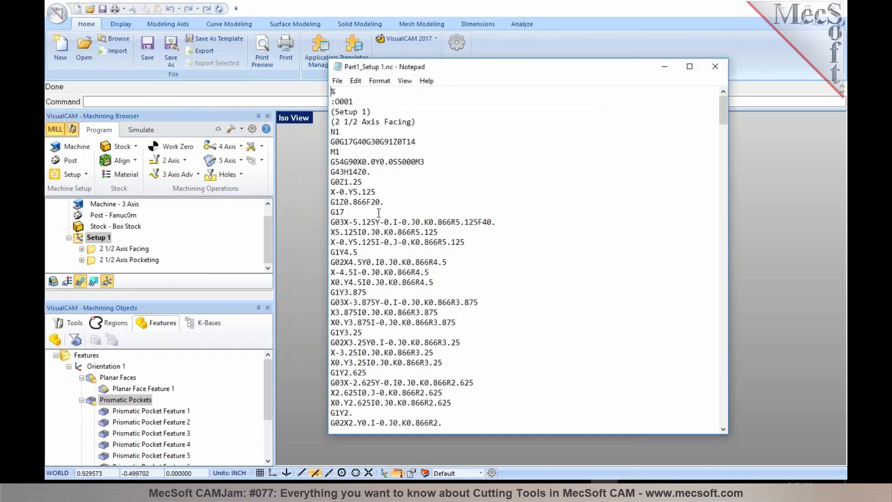
{"action": "left_click_drag", "start_coordinate": [403, 142], "coordinate": [417, 141]}
{"action": "left_click", "coordinate": [439, 158]}
Step: Search Windows for the system environment variables settings and open the Environment Variables list
{"action": "key", "text": "super"}
{"action": "type", "text": "env"}
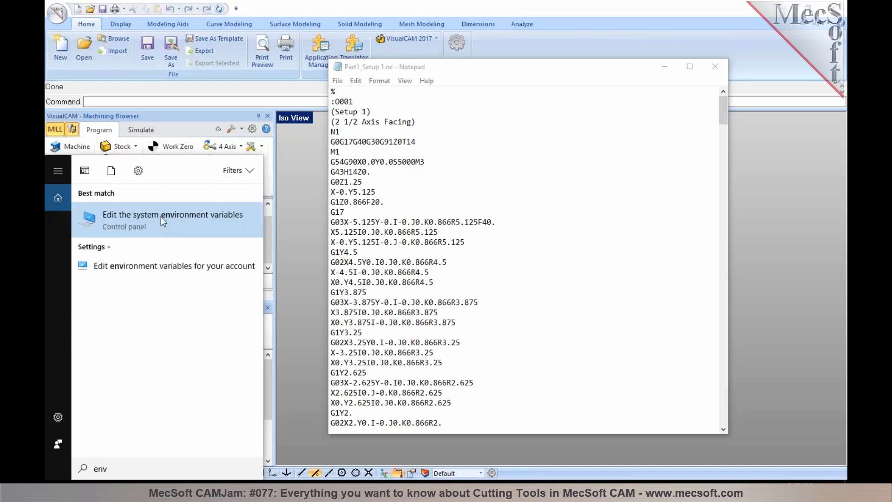
{"action": "left_click", "coordinate": [160, 217]}
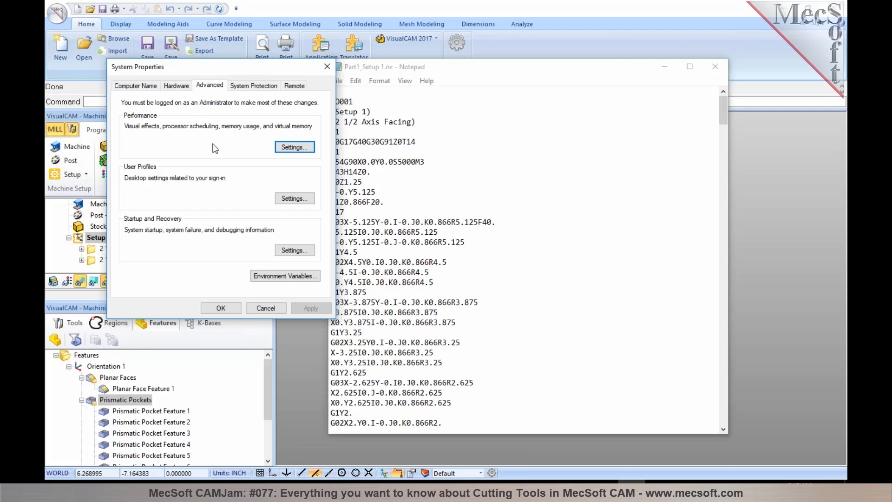
{"action": "left_click", "coordinate": [272, 275]}
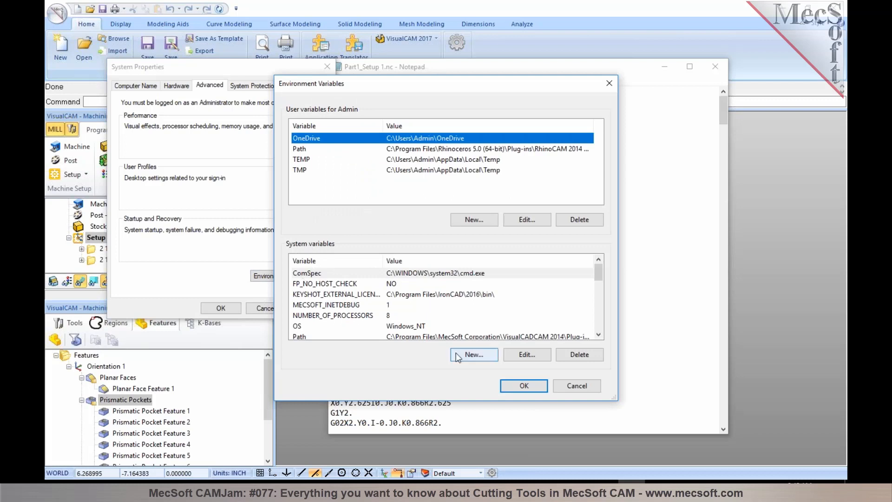
Step: Create a new system variable named VCAM_WRITETOOLLIST with the value 1
{"action": "left_click", "coordinate": [473, 355]}
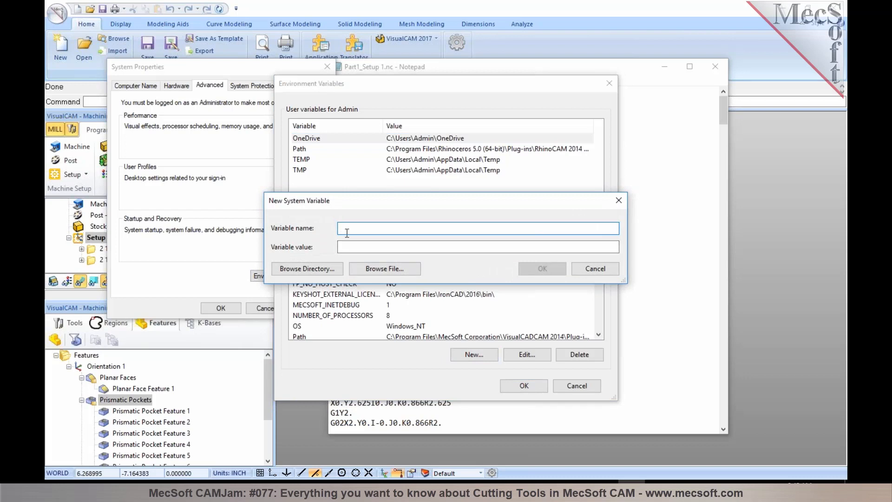
{"action": "type", "text": "VCAM_WRITETOOLLIST"}
{"action": "left_click", "coordinate": [362, 247]}
{"action": "type", "text": "1"}
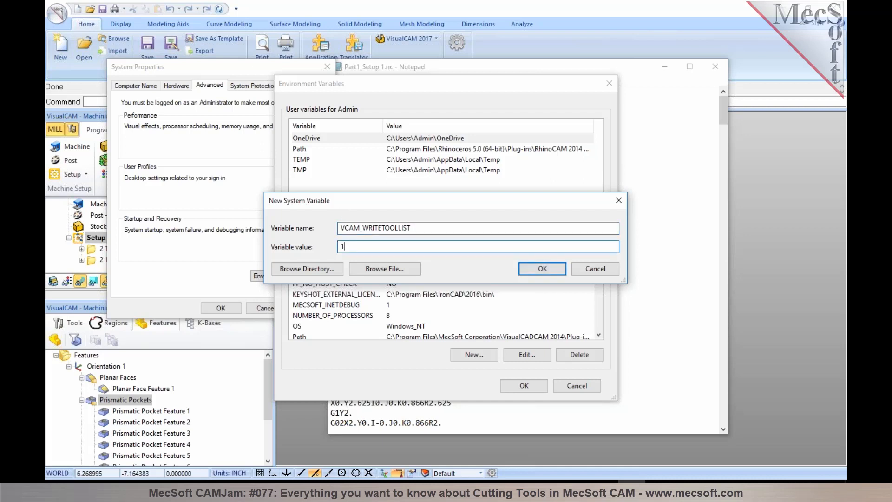
{"action": "left_click", "coordinate": [538, 268]}
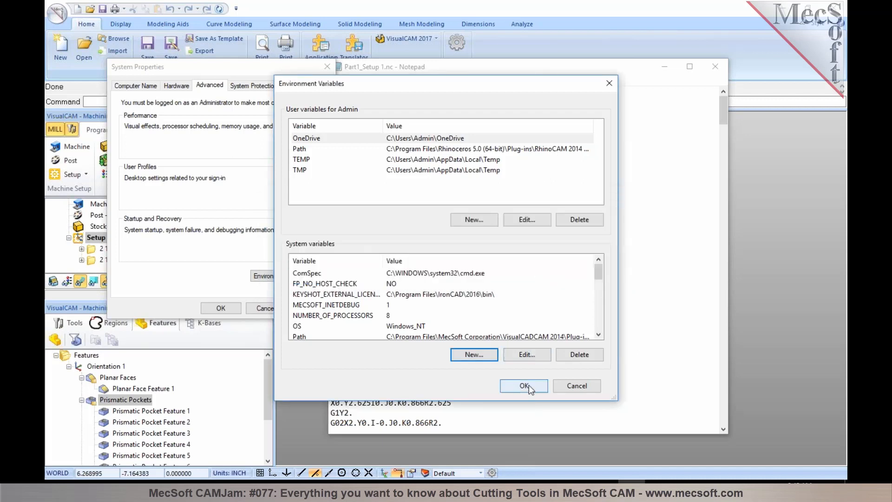
Step: Check the VCAM_WRITETOOLLIST entry among the system variables, then accept the Environment Variables and System Properties settings
{"action": "left_click_drag", "start_coordinate": [597, 279], "coordinate": [596, 322]}
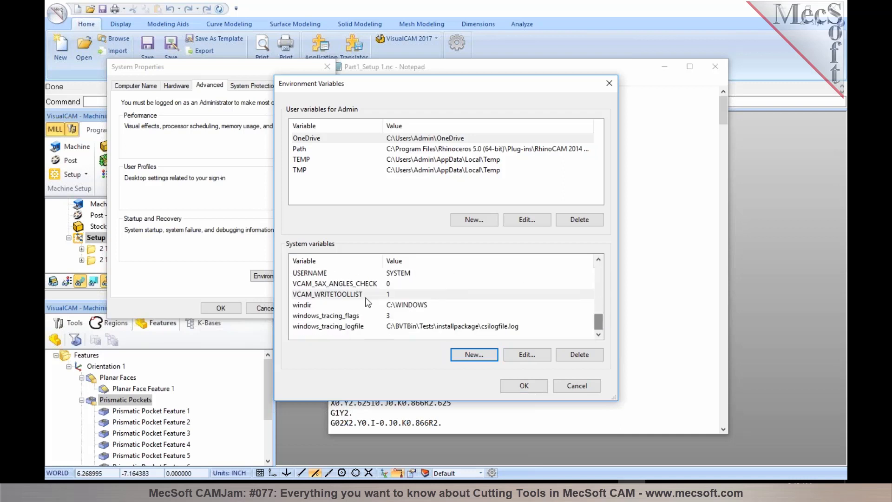
{"action": "left_click", "coordinate": [345, 295]}
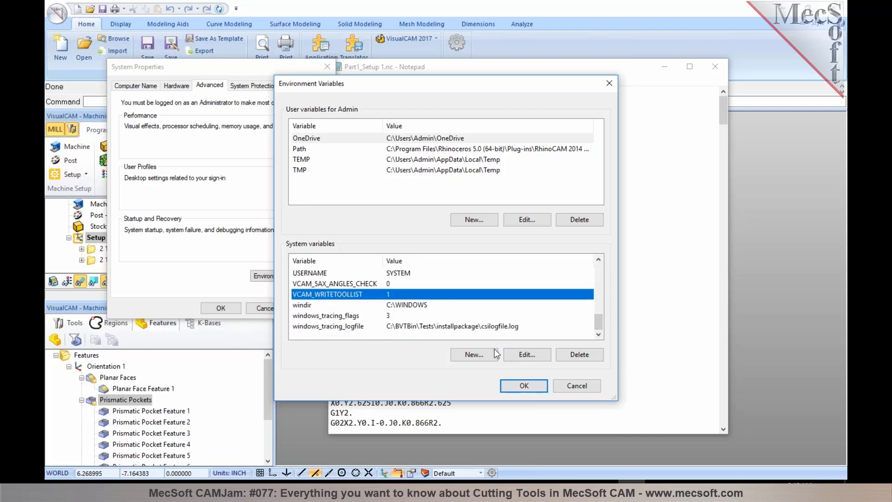
{"action": "double_click", "coordinate": [331, 297]}
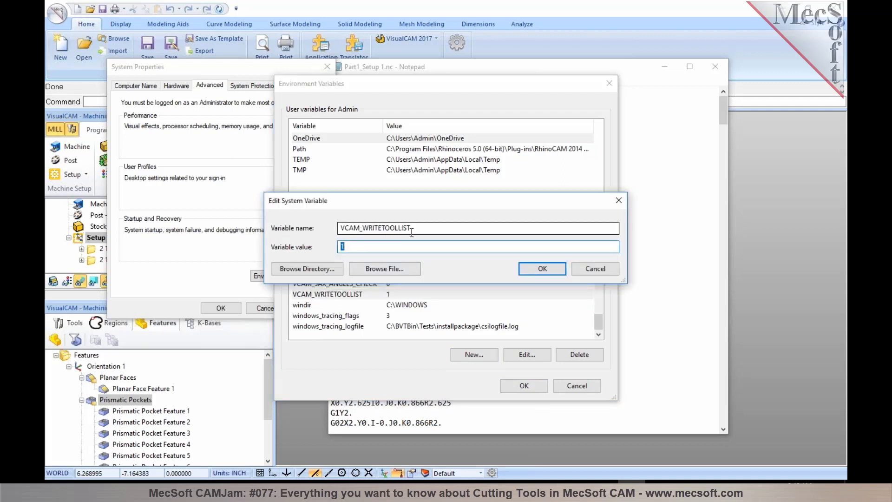
{"action": "left_click", "coordinate": [541, 269]}
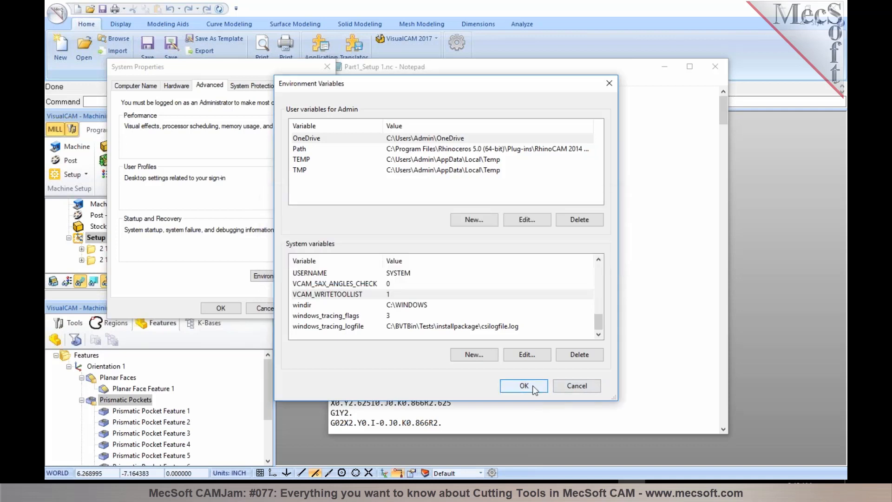
{"action": "left_click", "coordinate": [524, 386]}
{"action": "left_click", "coordinate": [221, 308]}
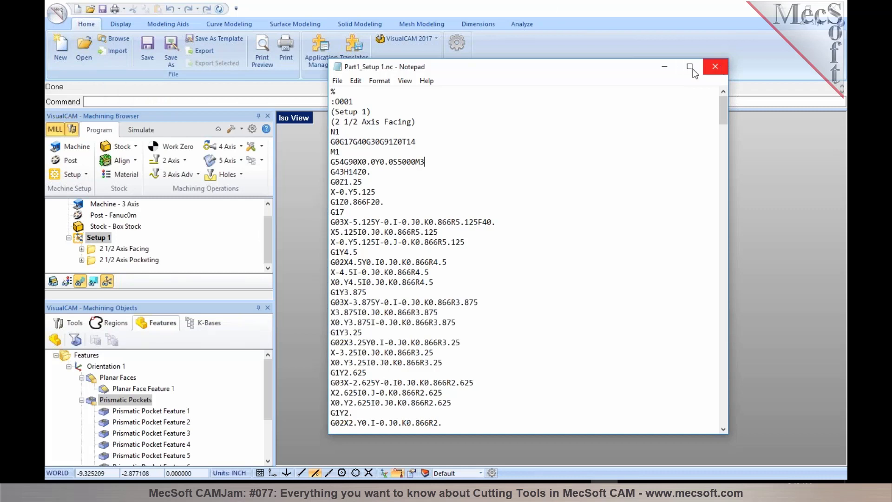
Step: Minimize the G-code file, save the part, restart VisualCAM and reopen Part1.vcp
{"action": "left_click", "coordinate": [668, 66]}
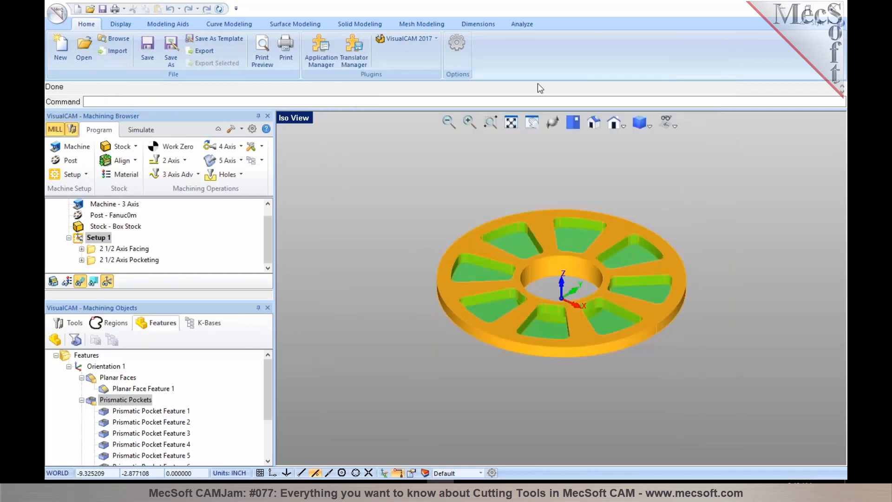
{"action": "left_click", "coordinate": [144, 51]}
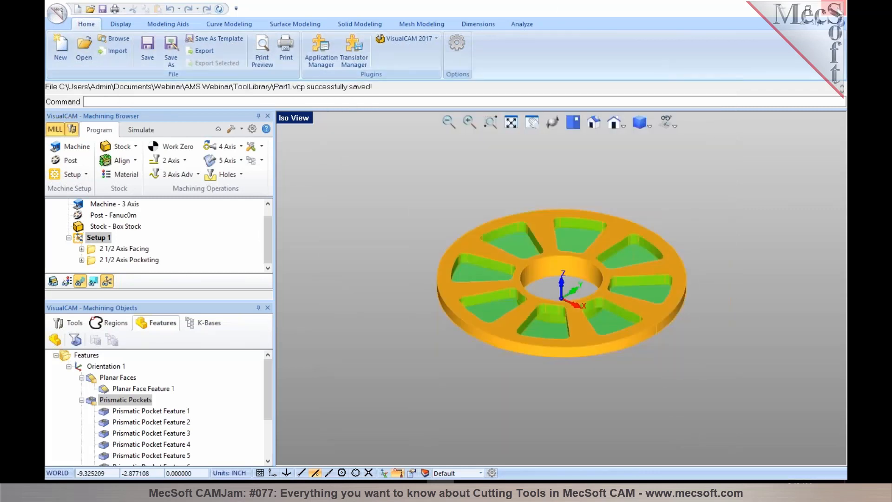
{"action": "left_click", "coordinate": [834, 9]}
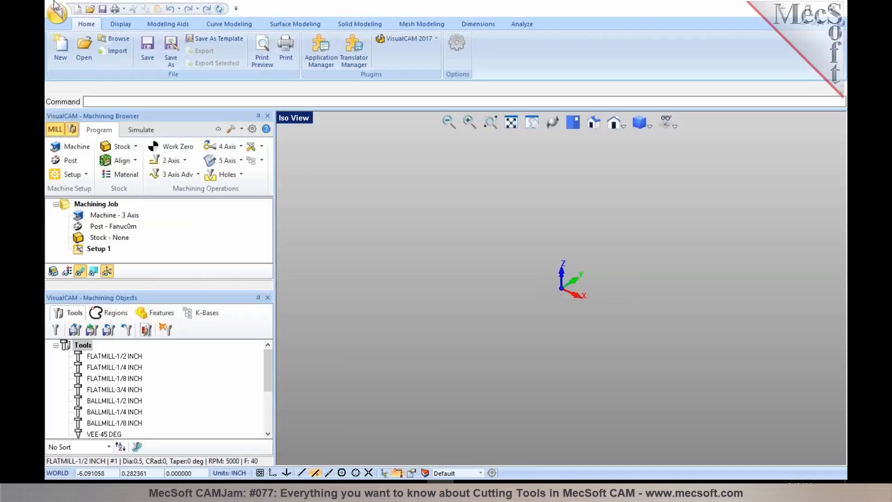
{"action": "left_click", "coordinate": [56, 12]}
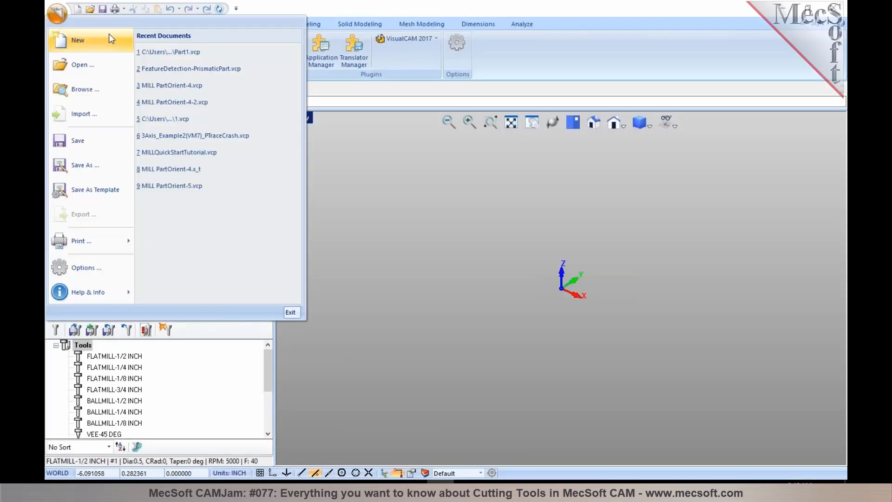
{"action": "left_click", "coordinate": [158, 52]}
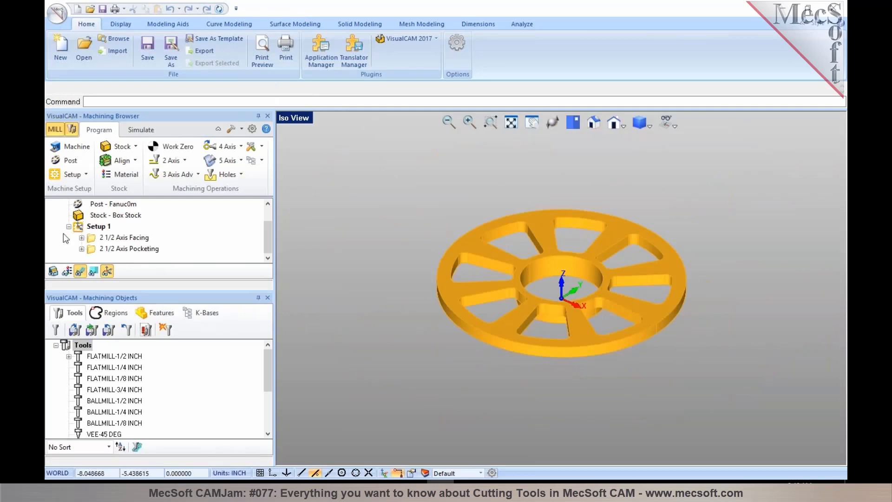
Step: Post Setup 1 again with the Fanuc0m post as Part1_Setup 1A.nc and look at the beginning of the G-code
{"action": "left_click", "coordinate": [87, 230]}
{"action": "right_click", "coordinate": [87, 230]}
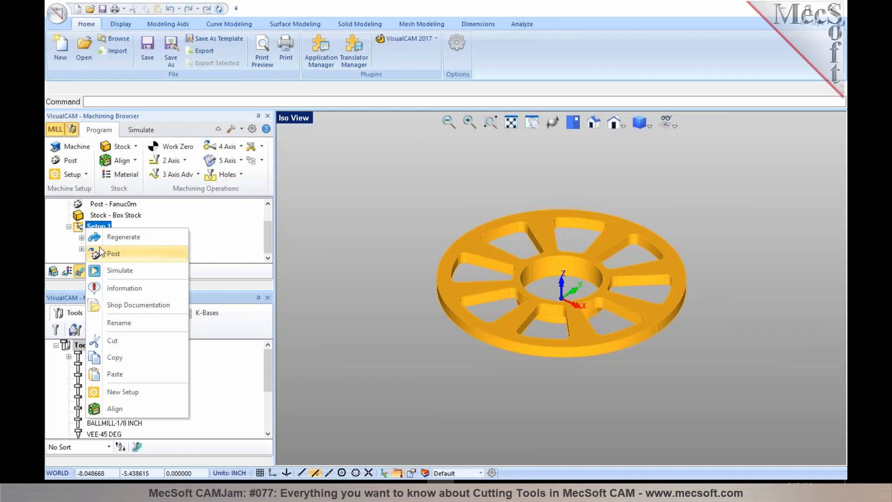
{"action": "left_click", "coordinate": [100, 251]}
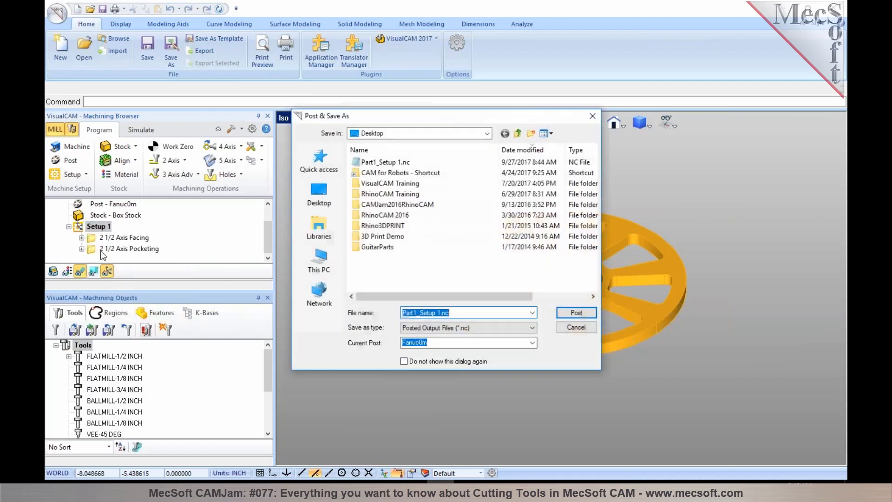
{"action": "left_click", "coordinate": [437, 313]}
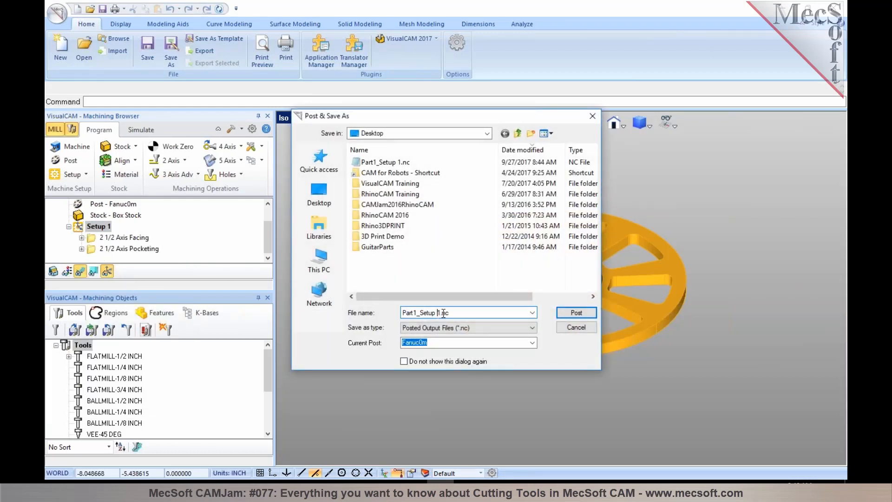
{"action": "type", "text": "A"}
{"action": "key", "text": "Return"}
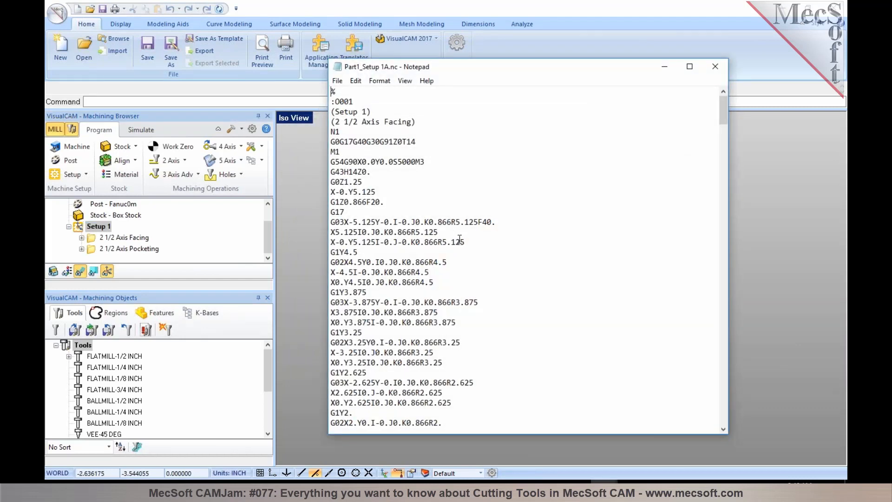
{"action": "left_click_drag", "start_coordinate": [722, 111], "coordinate": [721, 112]}
Step: Reopen the Environment Variables list from the Windows system settings
{"action": "key", "text": "super"}
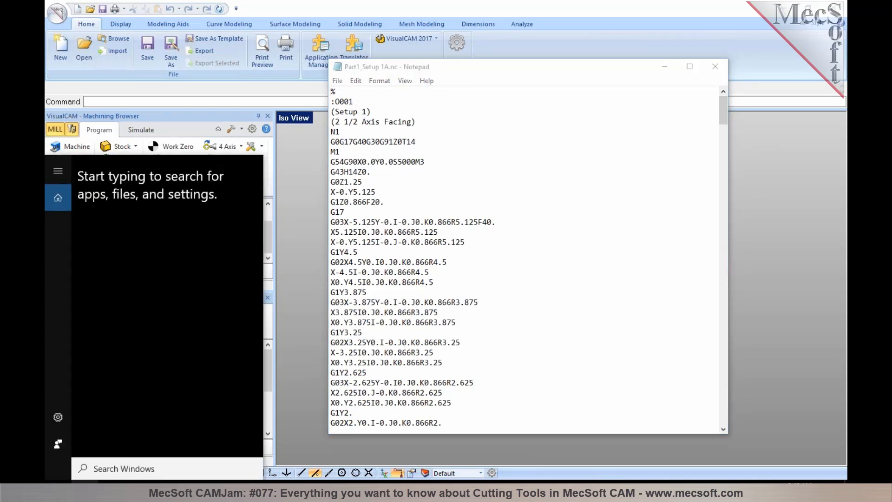
{"action": "type", "text": "env"}
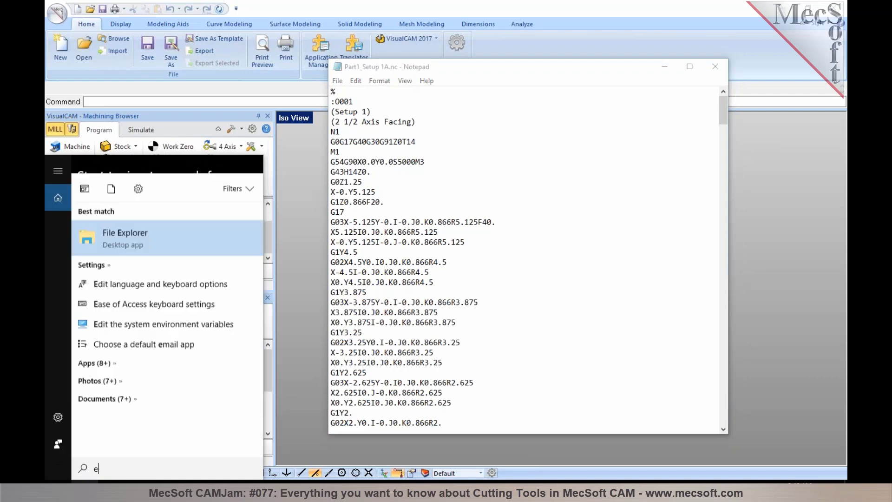
{"action": "left_click", "coordinate": [133, 221]}
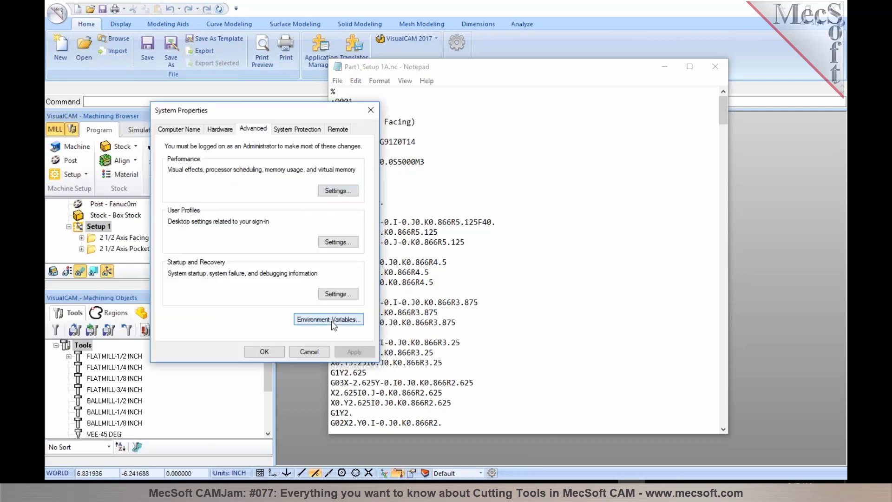
{"action": "left_click", "coordinate": [331, 320]}
Step: Check the name and value of the VCAM_WRITETOOLLIST system variable, then cancel out of Environment Variables and System Properties
{"action": "scroll", "coordinate": [452, 316], "scroll_direction": "down", "scroll_amount": 5}
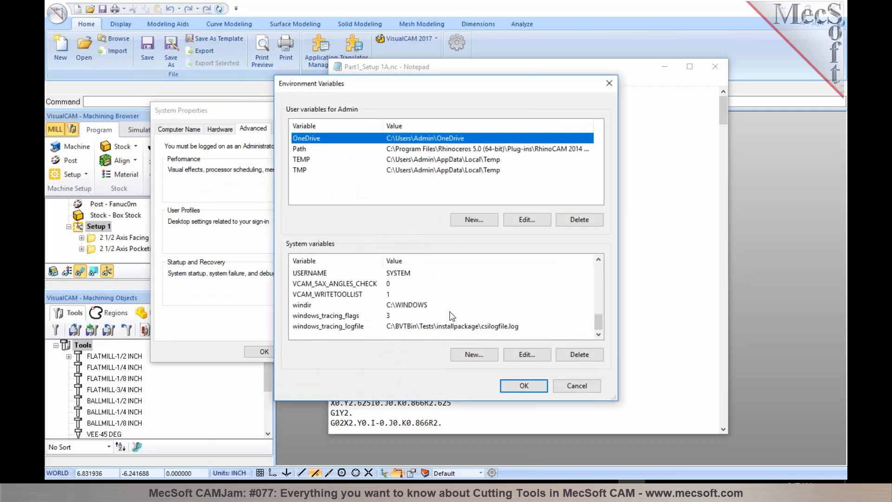
{"action": "scroll", "coordinate": [448, 314], "scroll_direction": "up", "scroll_amount": 2}
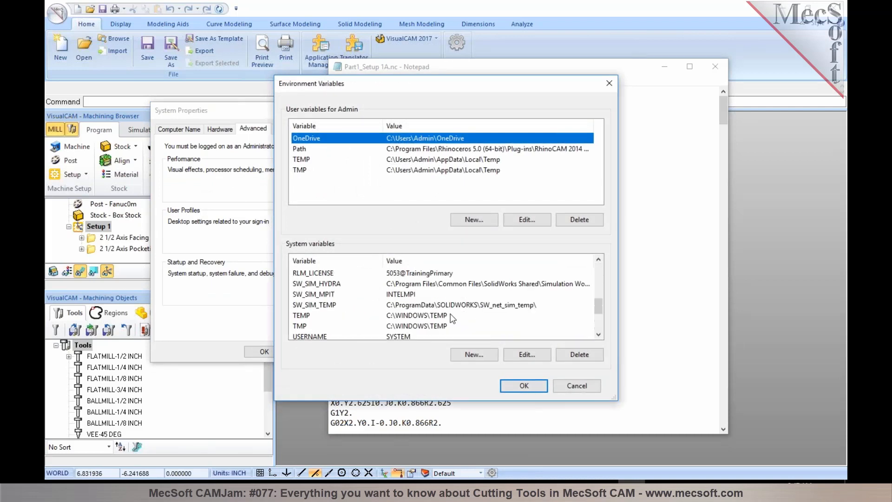
{"action": "scroll", "coordinate": [593, 317], "scroll_direction": "down", "scroll_amount": 1}
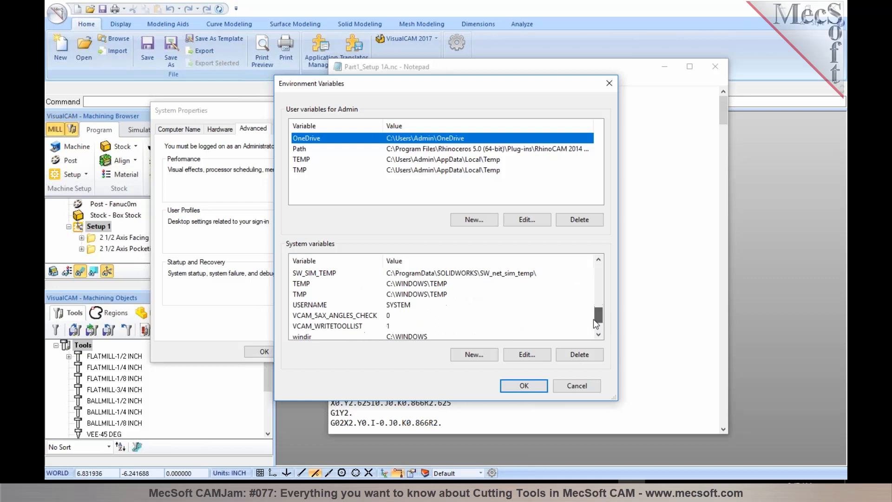
{"action": "double_click", "coordinate": [324, 327]}
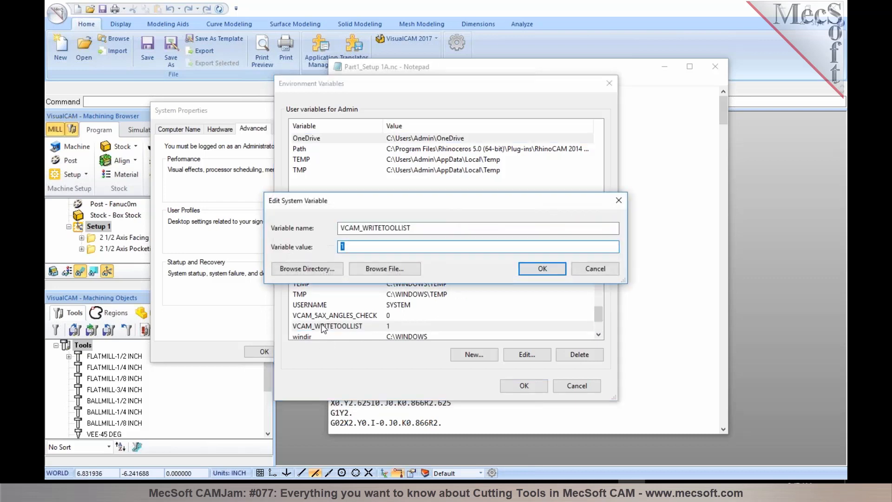
{"action": "left_click", "coordinate": [421, 230]}
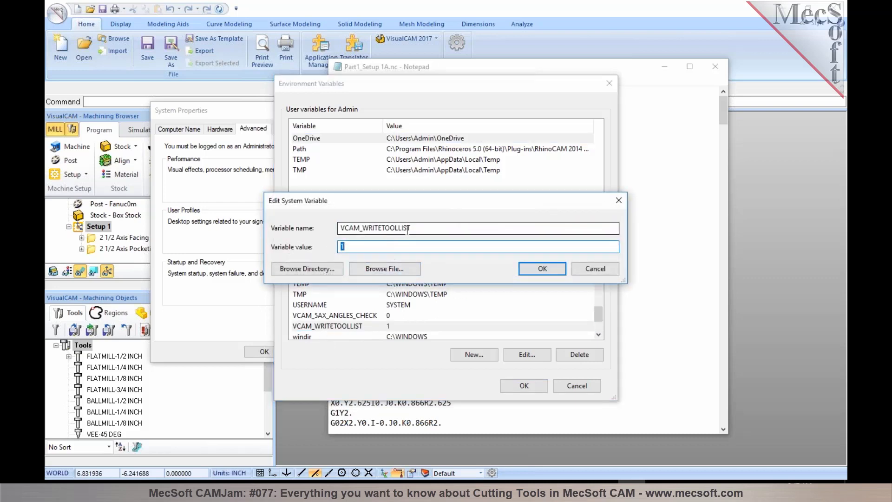
{"action": "left_click", "coordinate": [427, 247]}
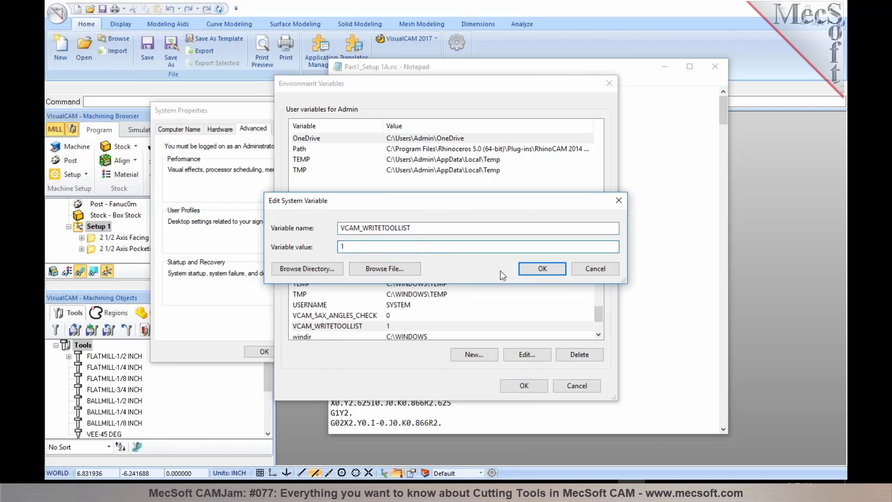
{"action": "left_click", "coordinate": [591, 270]}
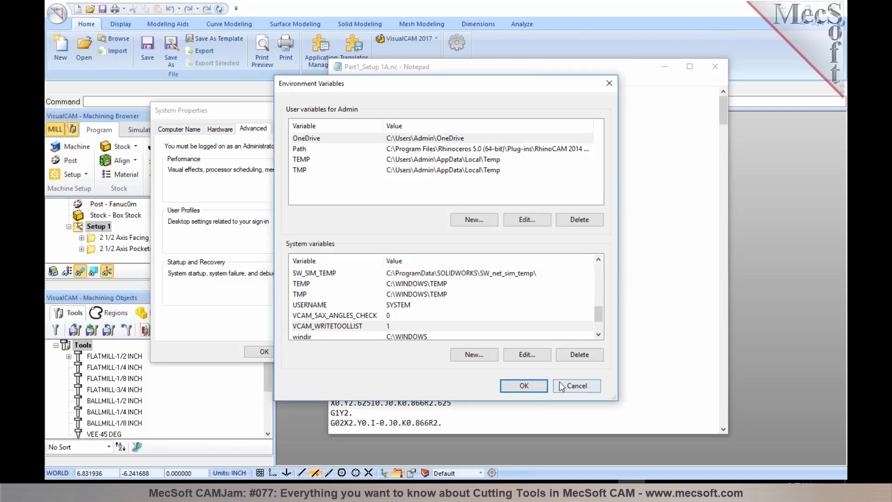
{"action": "left_click", "coordinate": [561, 386]}
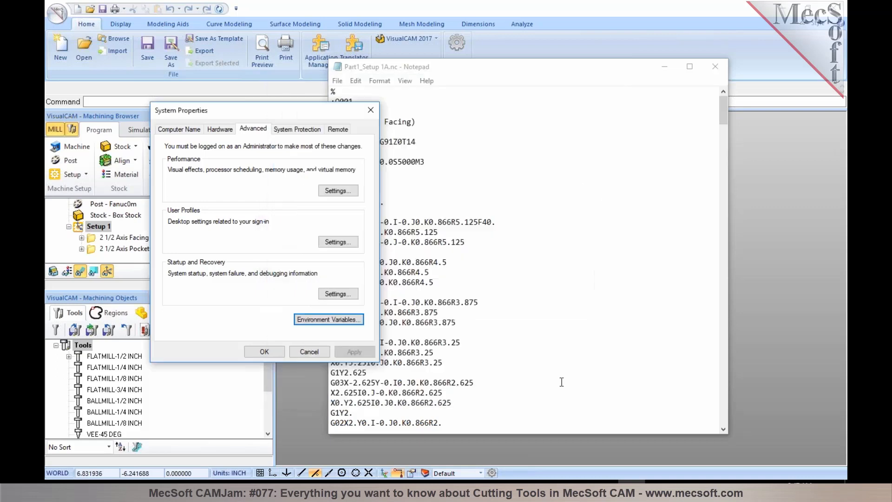
{"action": "left_click", "coordinate": [310, 352]}
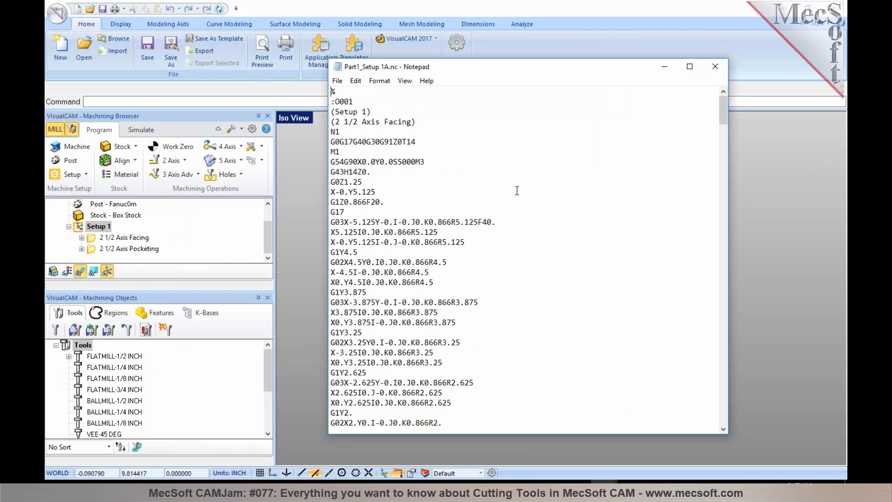
Step: Look at the opening lines of the Part1_Setup 1A.nc G-code, then close the file
{"action": "double_click", "coordinate": [442, 140]}
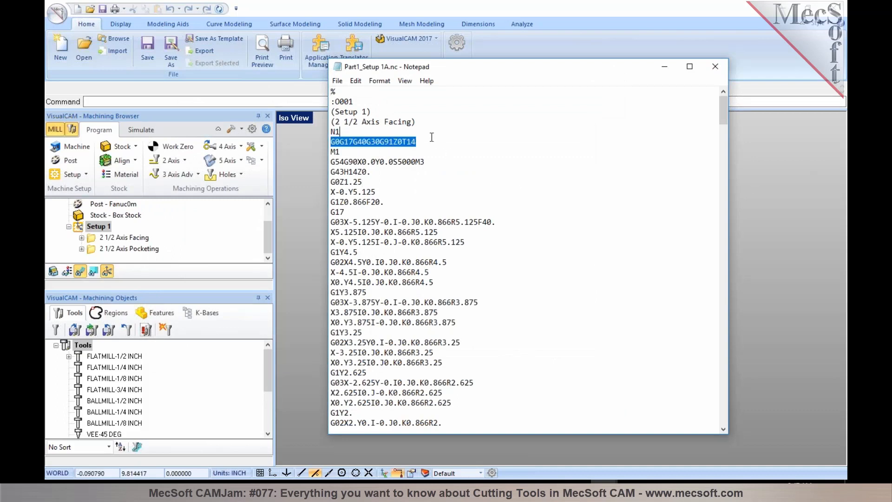
{"action": "left_click", "coordinate": [431, 134]}
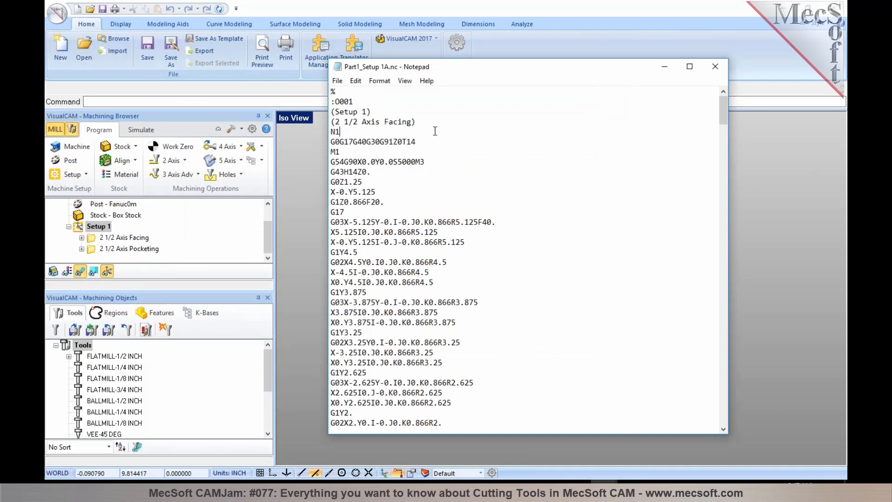
{"action": "left_click", "coordinate": [716, 66]}
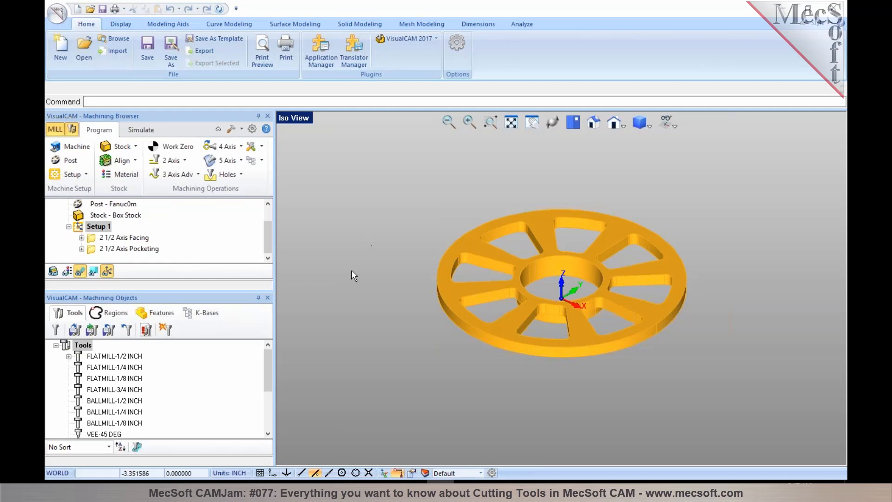
Step: Open the Fanuc0m post-processor for editing and show its Feed Rate settings
{"action": "left_click_drag", "start_coordinate": [255, 294], "coordinate": [250, 328]}
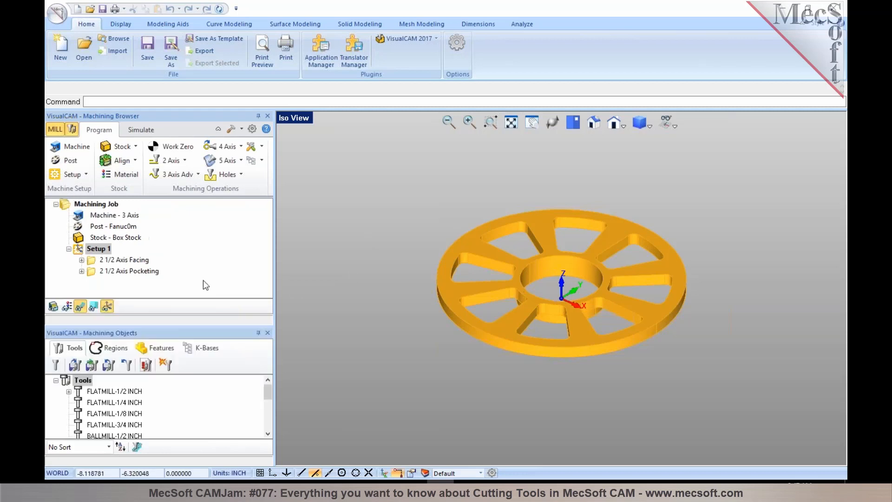
{"action": "left_click", "coordinate": [56, 161]}
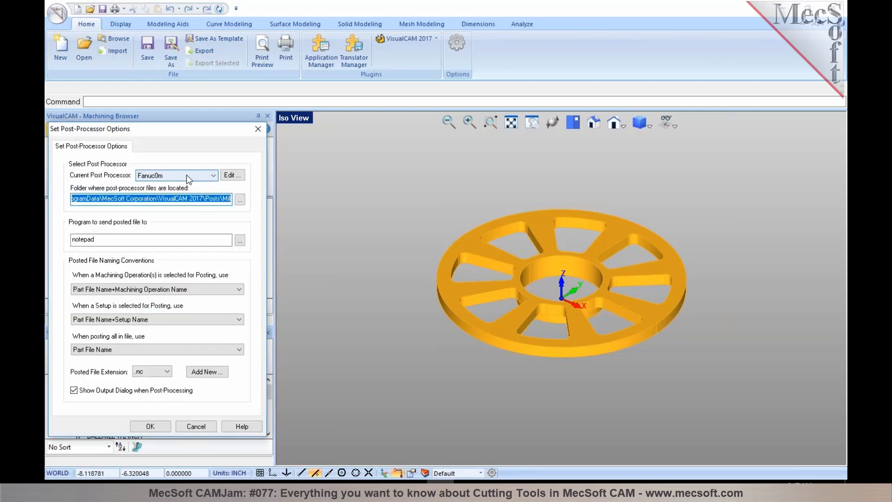
{"action": "left_click", "coordinate": [232, 175]}
{"action": "left_click", "coordinate": [442, 291]}
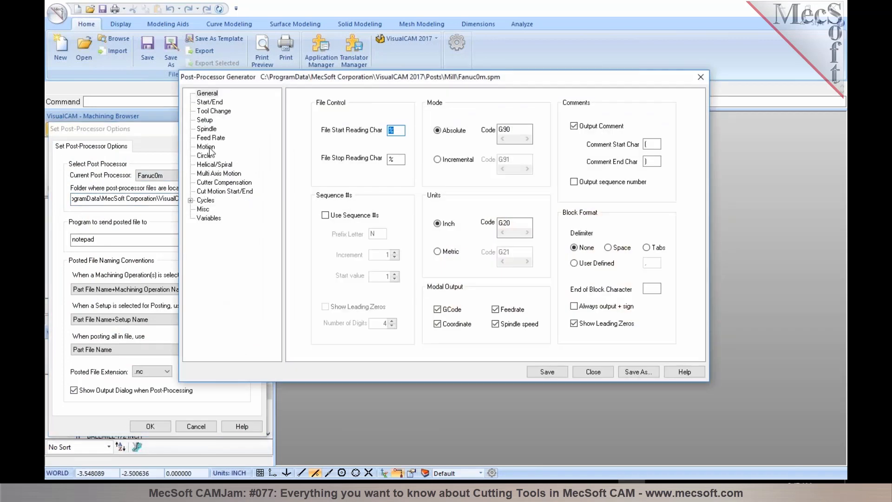
{"action": "left_click", "coordinate": [212, 139]}
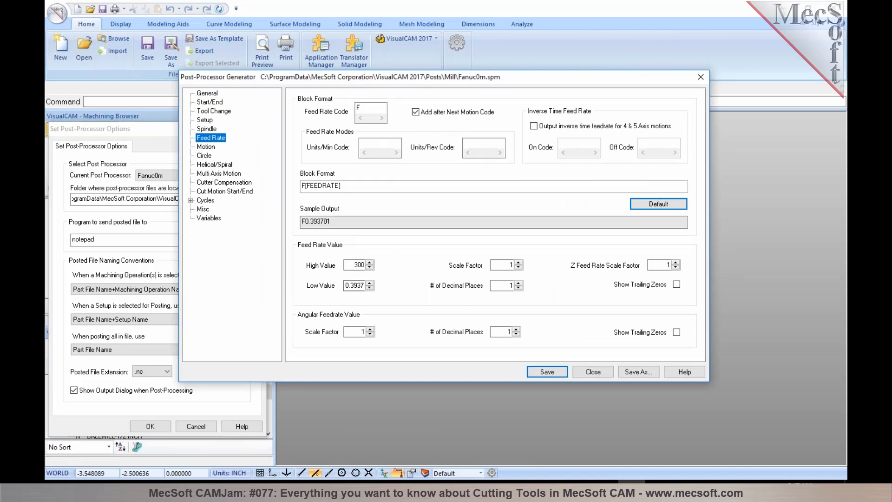
Step: Examine the feed rate High Value and Low Value limits in the Fanuc0m post
{"action": "double_click", "coordinate": [362, 264]}
{"action": "left_click", "coordinate": [347, 287]}
{"action": "left_click", "coordinate": [363, 265]}
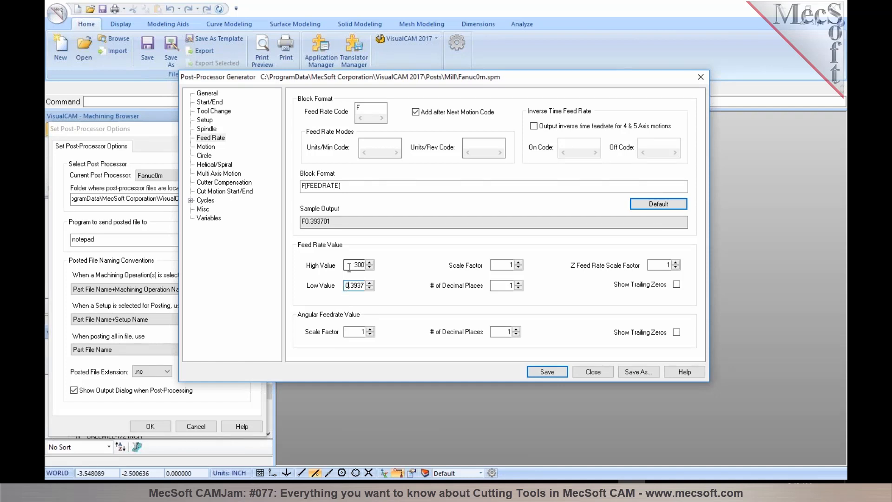
{"action": "left_click", "coordinate": [350, 285]}
{"action": "left_click_drag", "start_coordinate": [350, 77], "coordinate": [457, 83]}
{"action": "left_click_drag", "start_coordinate": [458, 270], "coordinate": [467, 269]}
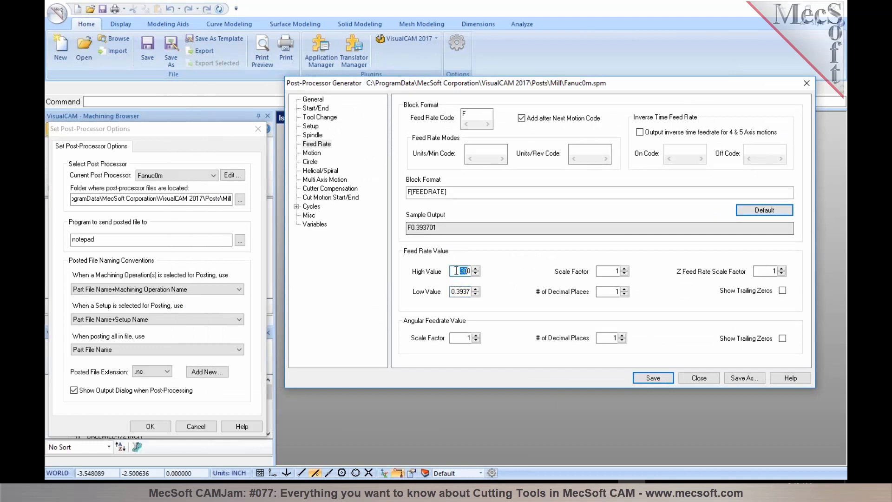
{"action": "left_click", "coordinate": [454, 271]}
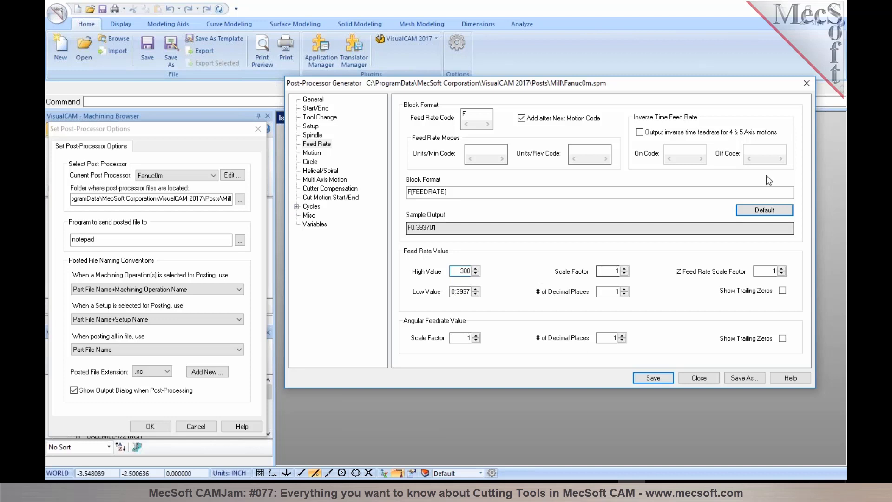
Step: Exit the Post-Processor Generator without saving and accept the Set Post-Processor Options dialog
{"action": "left_click", "coordinate": [807, 84]}
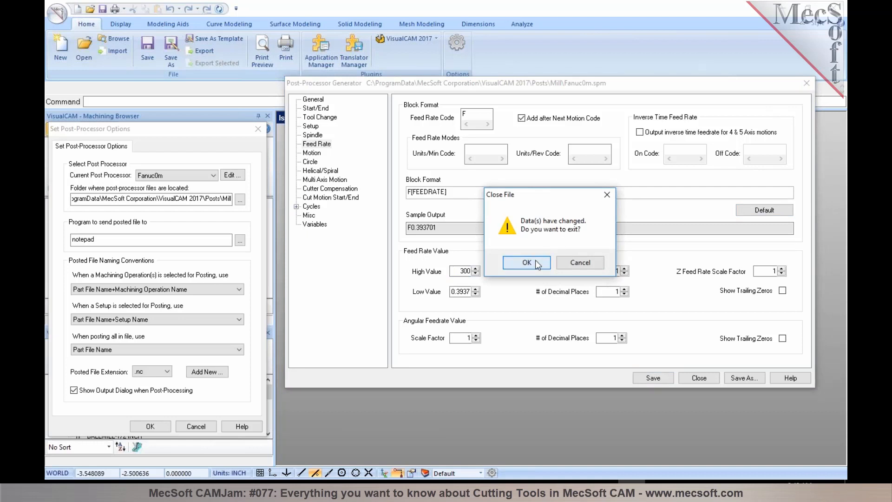
{"action": "left_click", "coordinate": [532, 261]}
{"action": "left_click", "coordinate": [156, 426]}
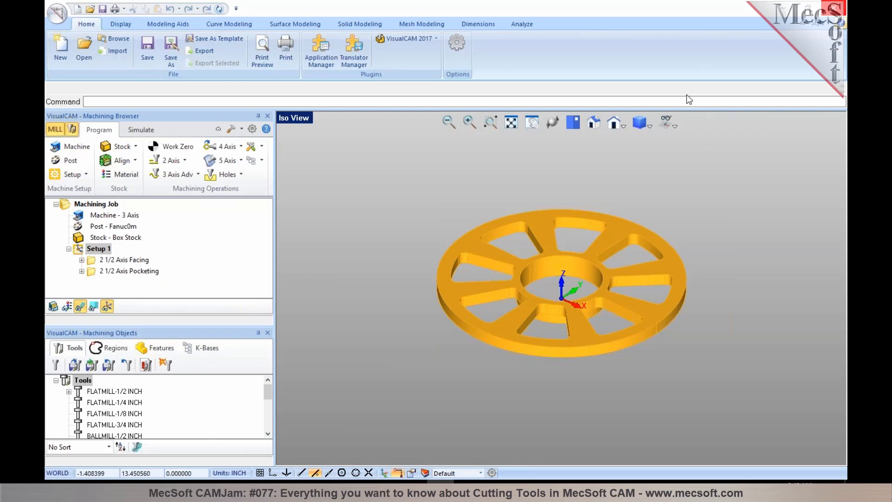
Step: Close VisualCAM with the wheel part
{"action": "left_click", "coordinate": [85, 250]}
{"action": "right_click", "coordinate": [84, 250]}
{"action": "left_click", "coordinate": [90, 254]}
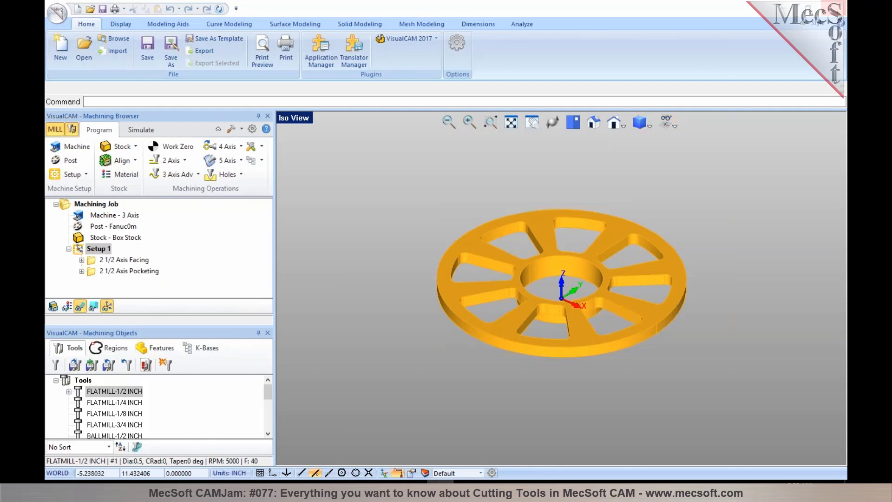
{"action": "left_click", "coordinate": [836, 9]}
{"action": "left_click", "coordinate": [423, 270]}
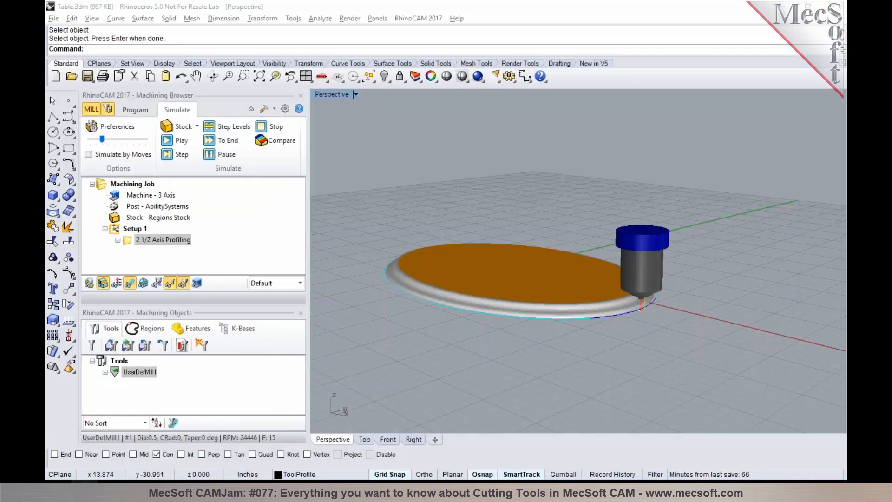
Step: Search Windows for "env" and open the Environment Variables list down to the last system variables
{"action": "key", "text": "super"}
{"action": "type", "text": "env"}
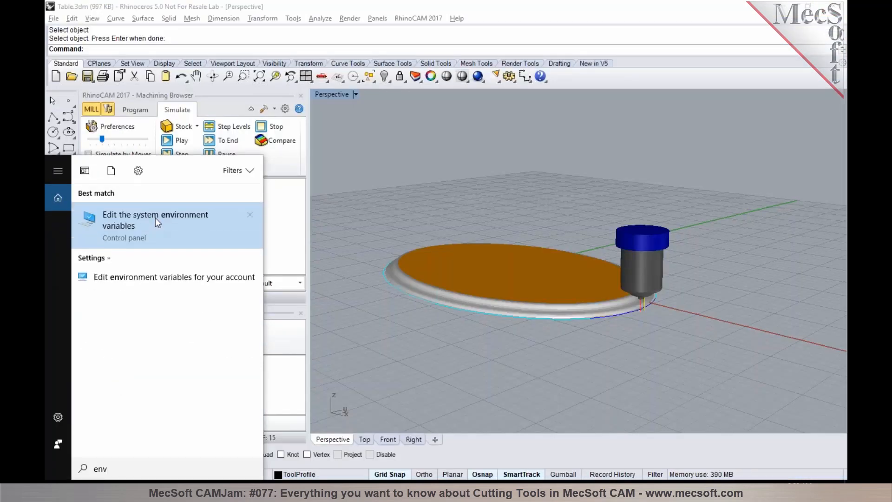
{"action": "left_click", "coordinate": [158, 223]}
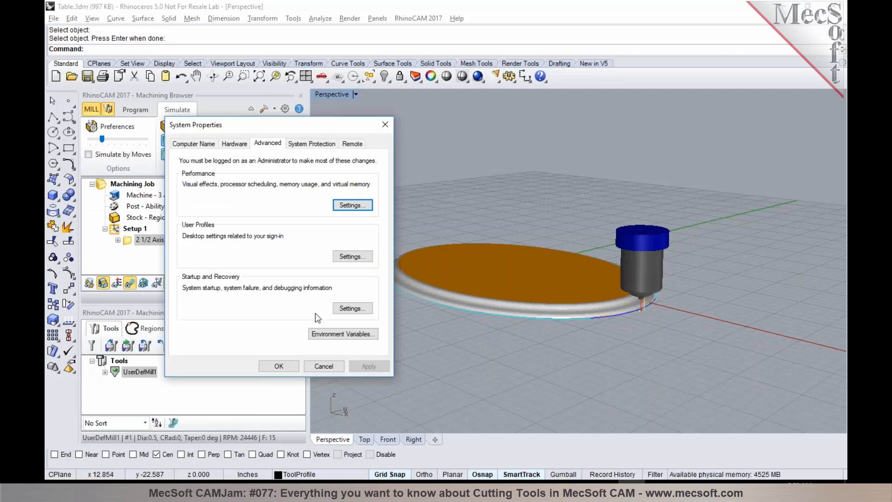
{"action": "left_click", "coordinate": [331, 335]}
{"action": "scroll", "coordinate": [331, 330], "scroll_direction": "down", "scroll_amount": 6}
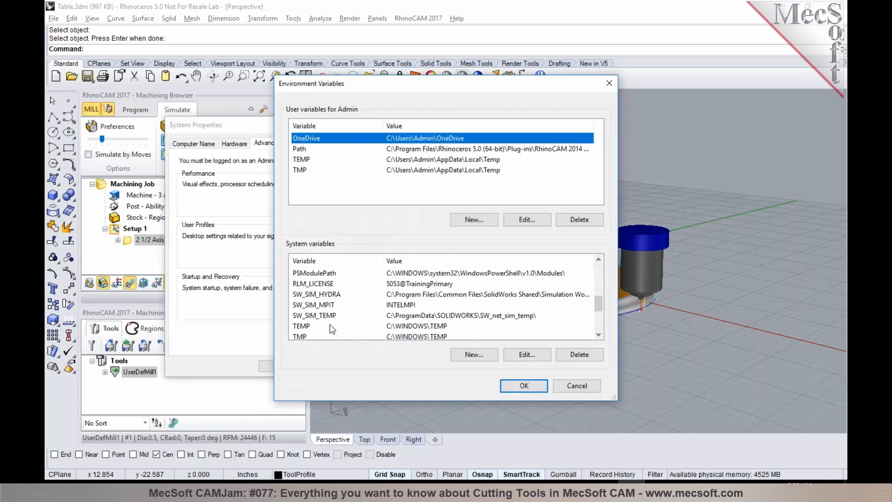
Step: Rename the VCAM_WRITETOOLLIST system variable to VCAMPOST_WRITETOOLLIST
{"action": "double_click", "coordinate": [318, 295]}
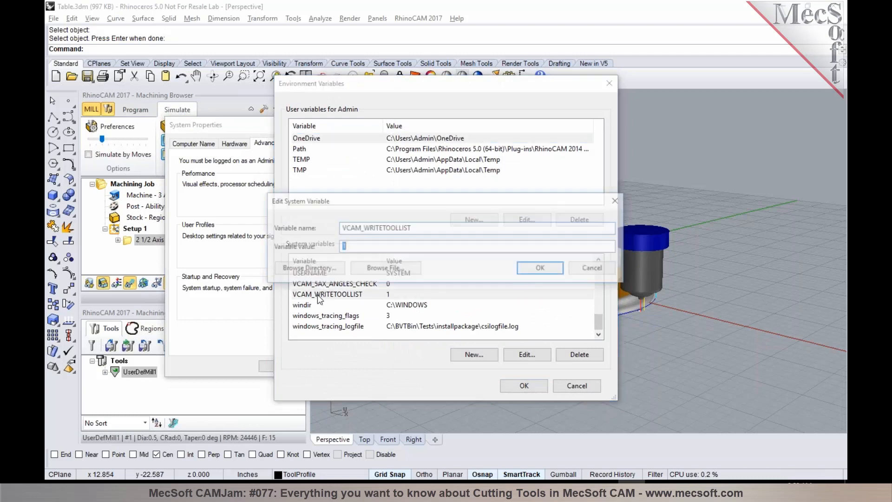
{"action": "type", "text": "VCAMPOST_WRITETOOLLIST"}
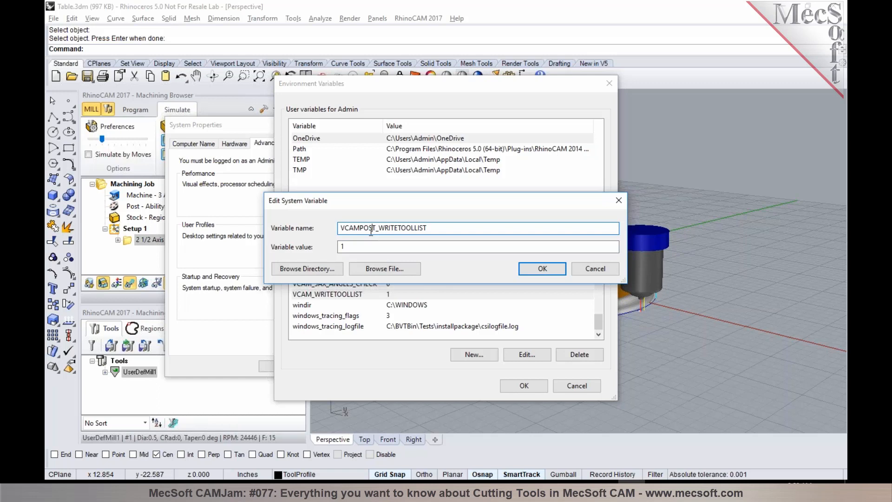
{"action": "left_click_drag", "start_coordinate": [374, 227], "coordinate": [338, 228]}
{"action": "left_click", "coordinate": [357, 228]}
{"action": "left_click", "coordinate": [542, 268]}
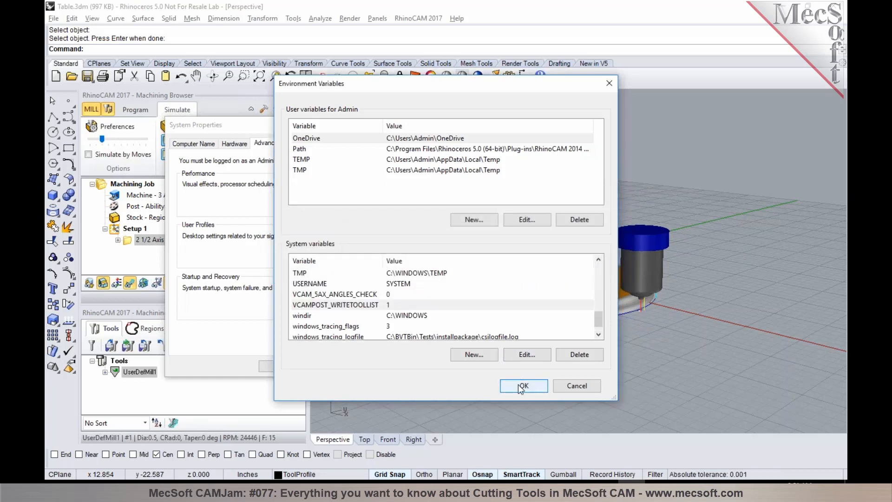
Step: Recheck the VCAMPOST_WRITETOOLLIST entry, then accept the Environment Variables and System Properties settings
{"action": "double_click", "coordinate": [349, 304]}
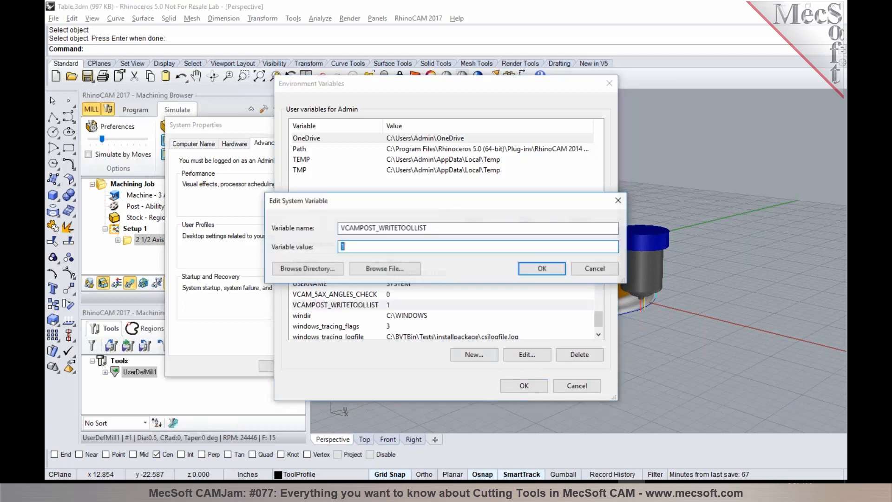
{"action": "left_click", "coordinate": [542, 269]}
{"action": "left_click", "coordinate": [525, 381]}
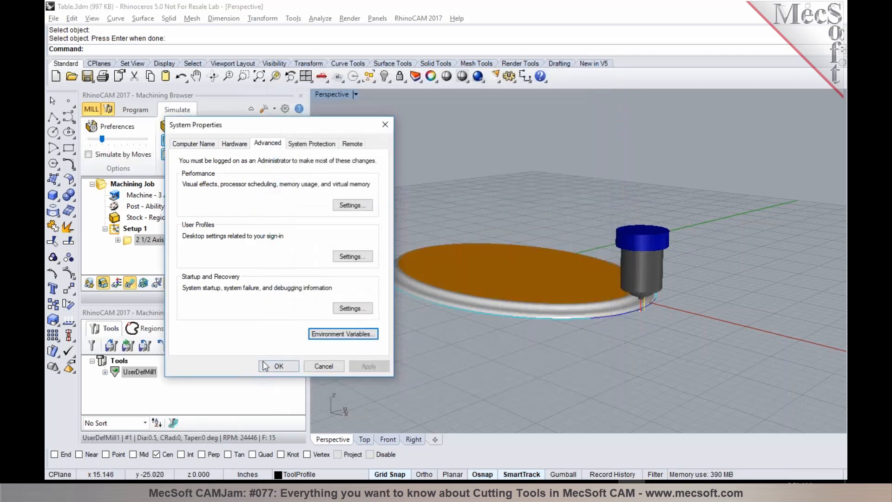
{"action": "left_click", "coordinate": [267, 366]}
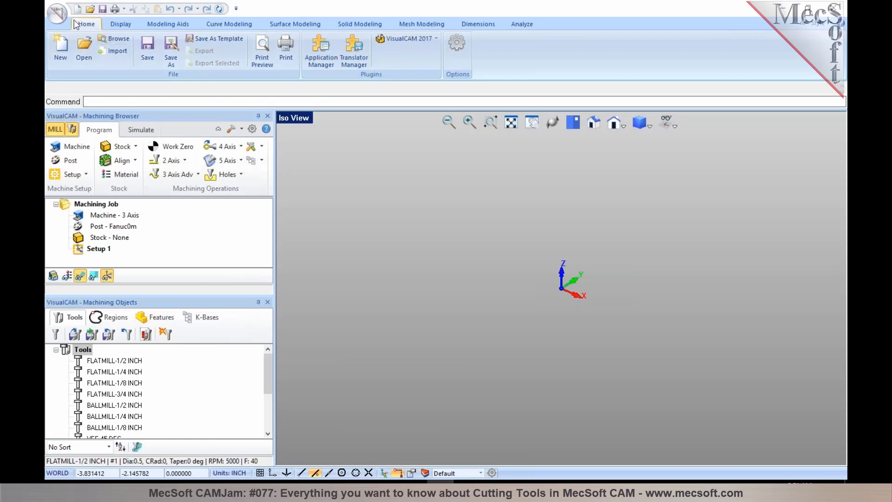
Step: Reopen the wheel part in VisualCAM and post Setup 1 as Part1_Setup 1A.nc, replacing the existing file
{"action": "left_click", "coordinate": [58, 20]}
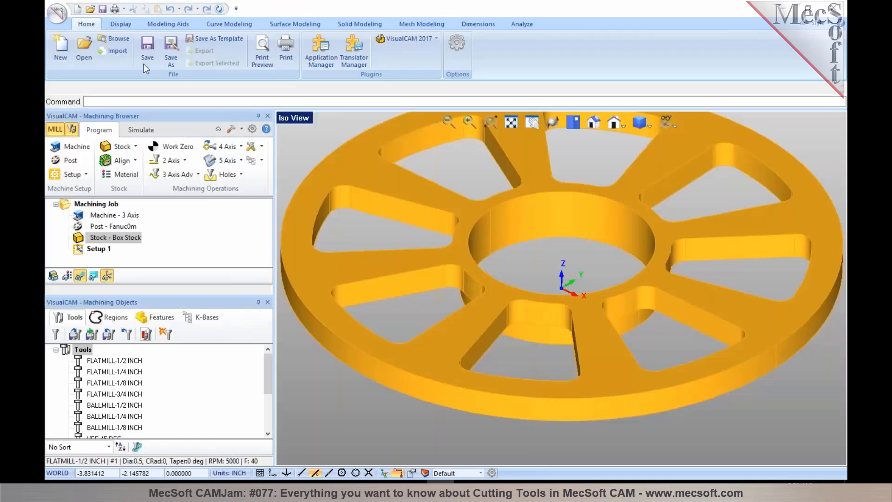
{"action": "right_click", "coordinate": [103, 238]}
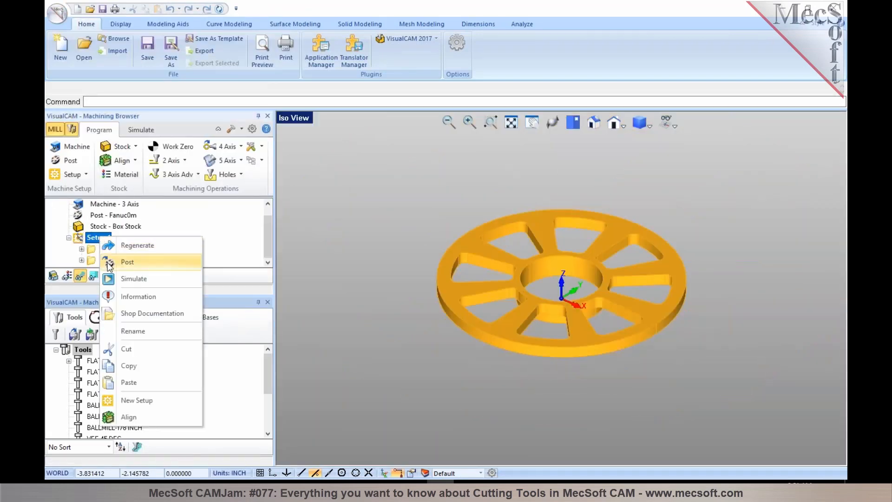
{"action": "left_click", "coordinate": [122, 261]}
{"action": "left_click", "coordinate": [388, 162]}
{"action": "left_click", "coordinate": [562, 312]}
{"action": "left_click", "coordinate": [478, 247]}
Step: Reposition the posted G-code window and examine the tool list at the beginning of the program
{"action": "left_click_drag", "start_coordinate": [293, 132], "coordinate": [203, 105]}
{"action": "left_click_drag", "start_coordinate": [269, 57], "coordinate": [135, 46]}
{"action": "left_click", "coordinate": [243, 121]}
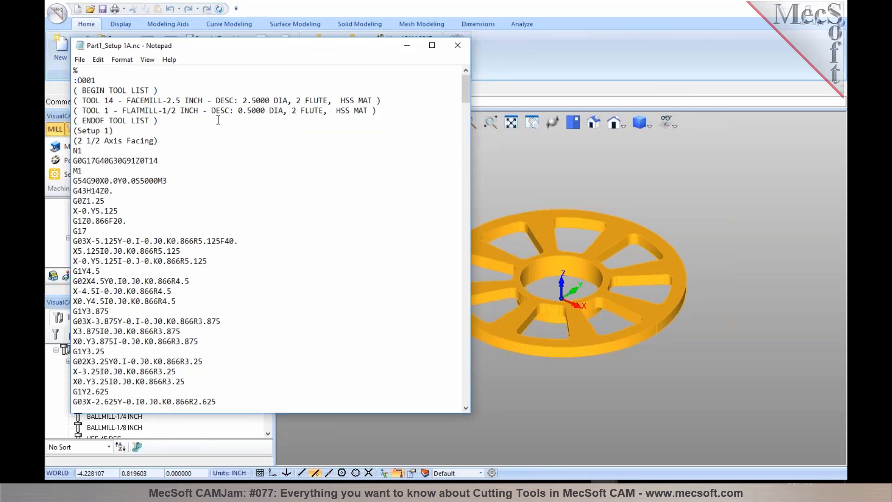
Step: Return to VisualCAM, start a tap in the Create/Select Tool dialog and examine its thread pitch setting
{"action": "left_click", "coordinate": [502, 162]}
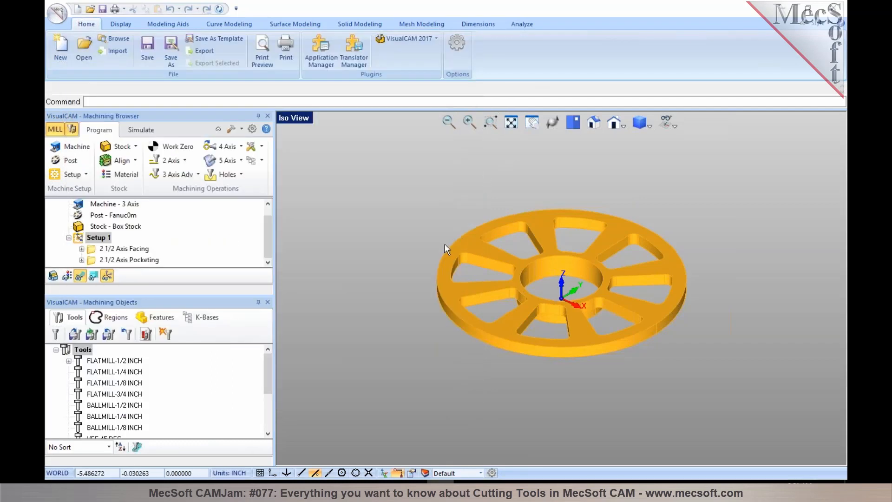
{"action": "scroll", "coordinate": [435, 237], "scroll_direction": "down", "scroll_amount": 3}
{"action": "scroll", "coordinate": [545, 231], "scroll_direction": "up", "scroll_amount": 3}
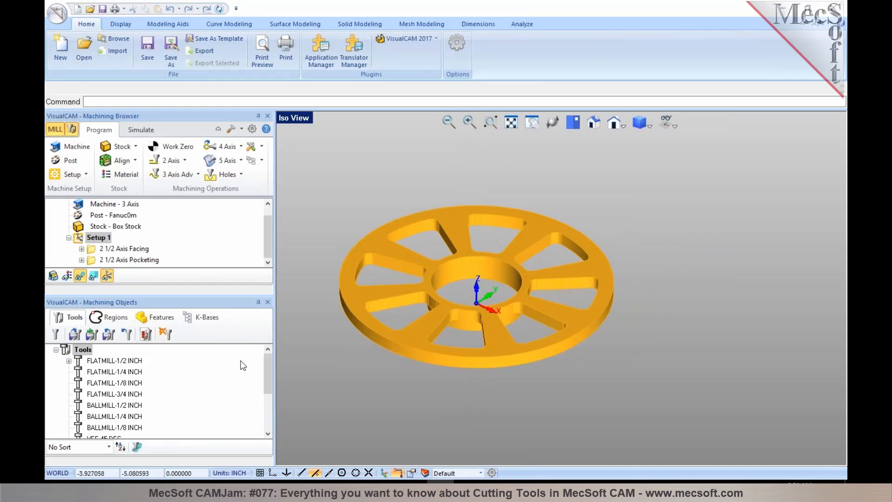
{"action": "left_click_drag", "start_coordinate": [267, 369], "coordinate": [81, 342]}
{"action": "left_click", "coordinate": [55, 334]}
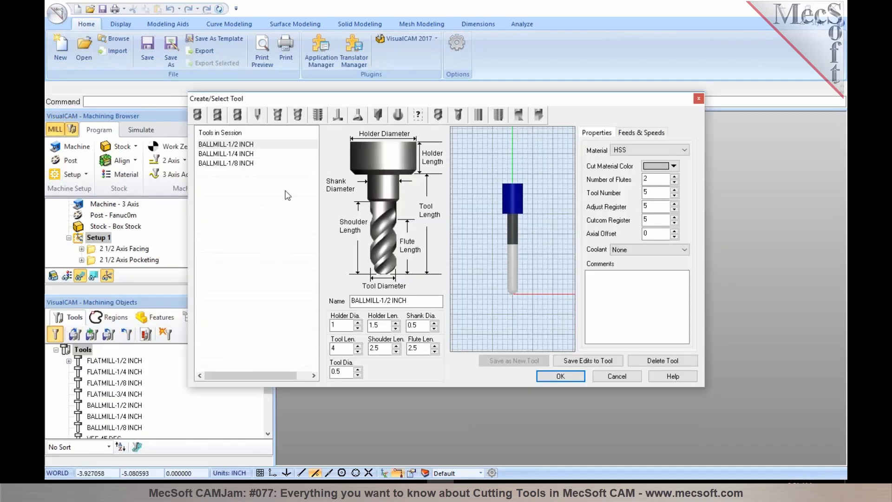
{"action": "left_click", "coordinate": [497, 116]}
{"action": "double_click", "coordinate": [374, 372]}
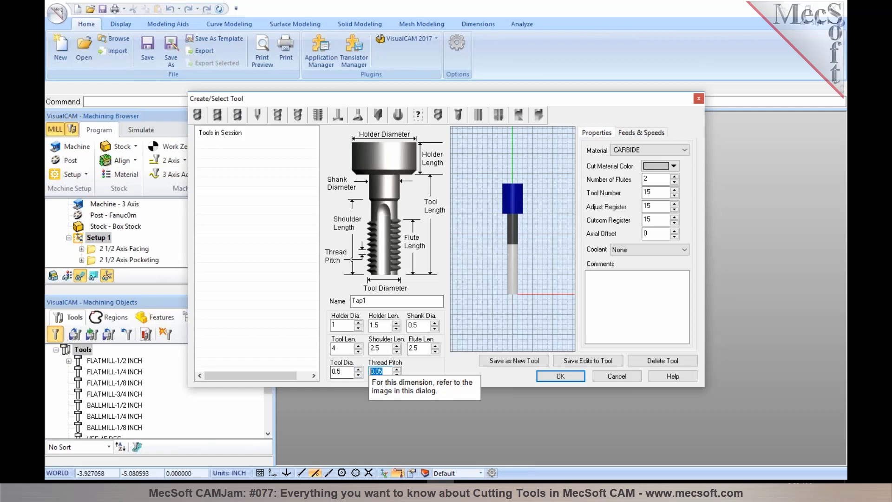
{"action": "left_click", "coordinate": [386, 373]}
{"action": "left_click_drag", "start_coordinate": [473, 100], "coordinate": [389, 94]}
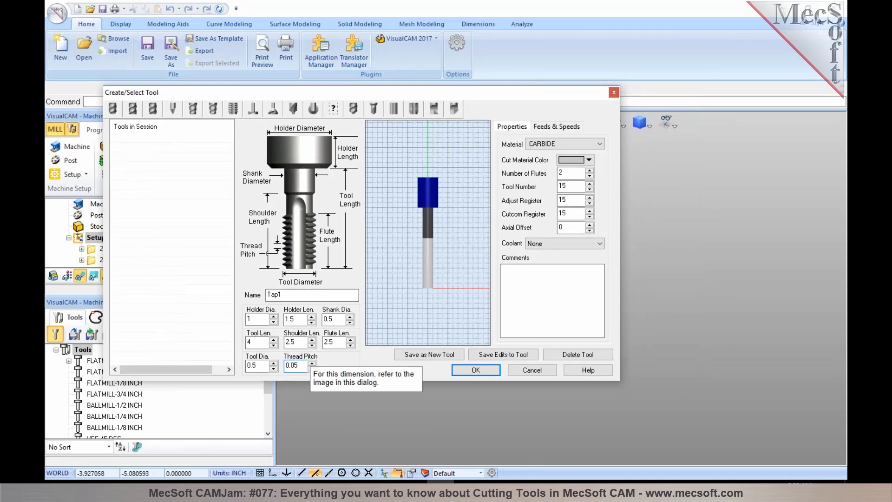
Step: Set the tap's spindle speed to 500 RPM and save it as the new tool Tap1
{"action": "left_click", "coordinate": [551, 126]}
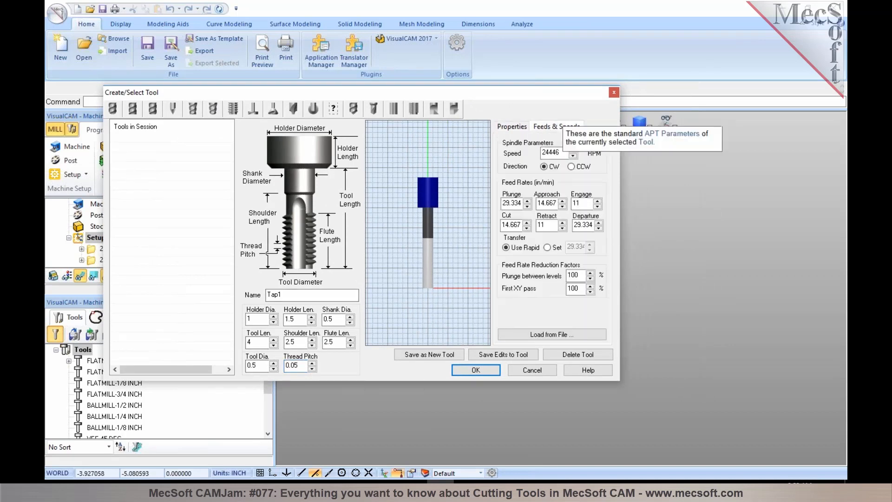
{"action": "double_click", "coordinate": [551, 153]}
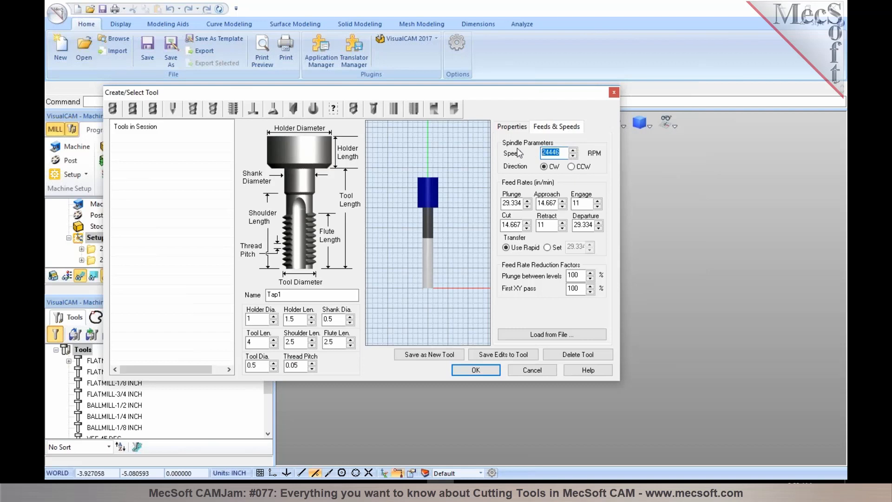
{"action": "type", "text": "500"}
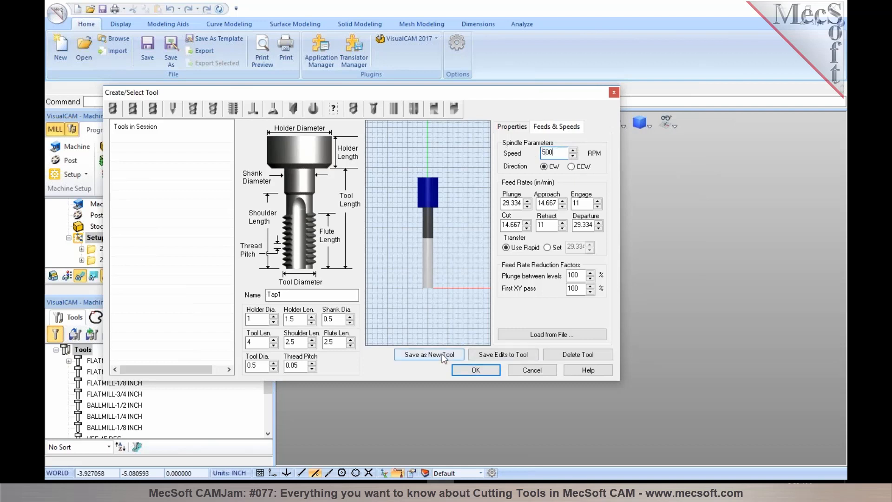
{"action": "left_click", "coordinate": [458, 356]}
{"action": "left_click", "coordinate": [468, 371]}
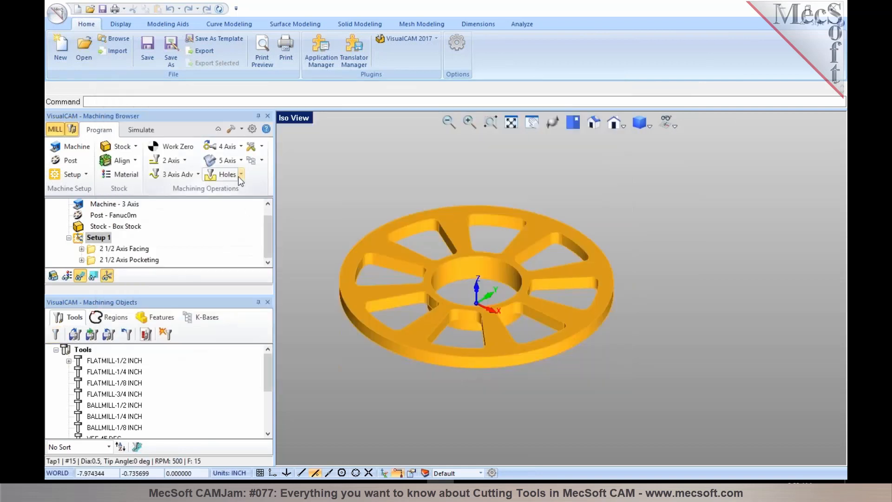
Step: Generate a tapping operation on the wheel's central hole using the Tap1 tool
{"action": "left_click", "coordinate": [240, 175]}
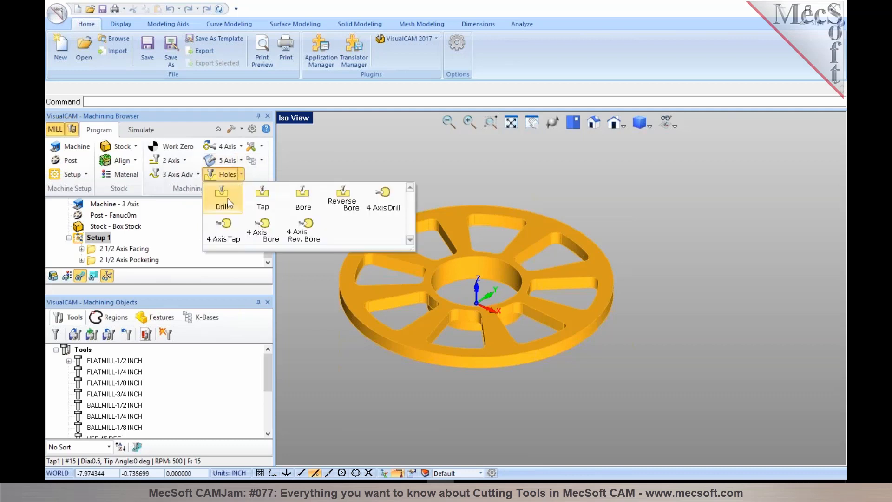
{"action": "left_click", "coordinate": [259, 205]}
{"action": "left_click", "coordinate": [220, 235]}
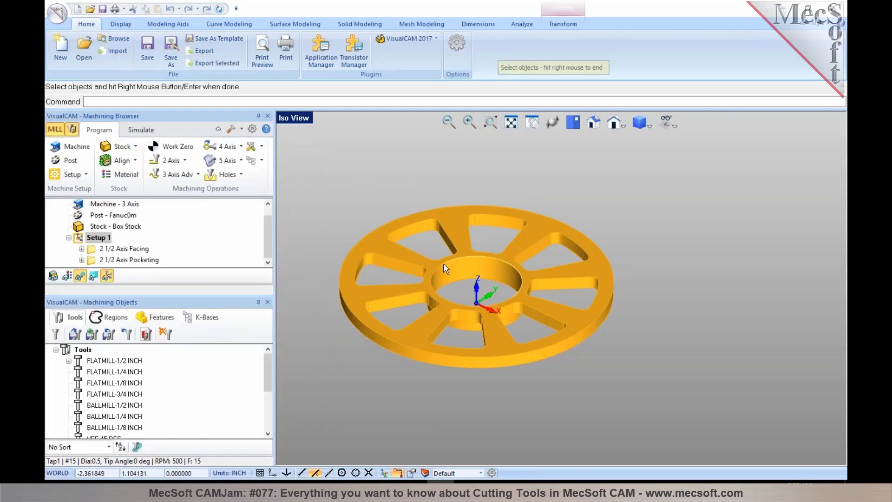
{"action": "right_click", "coordinate": [439, 266]}
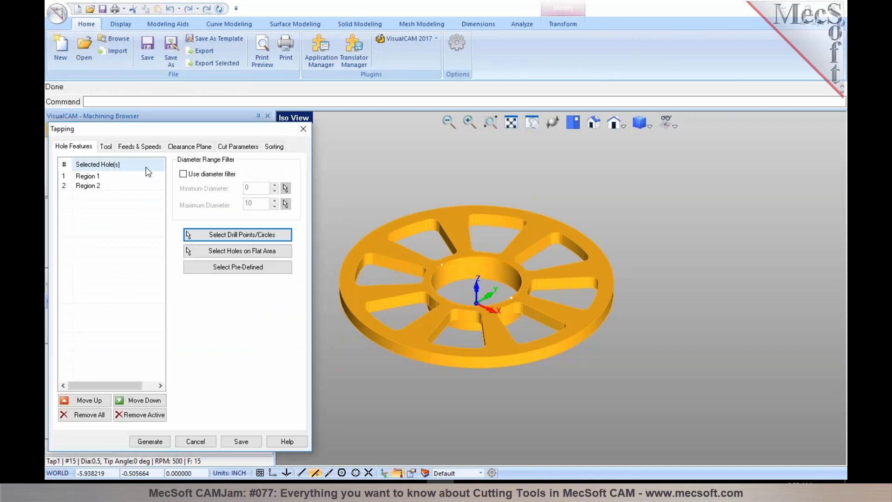
{"action": "left_click", "coordinate": [109, 147]}
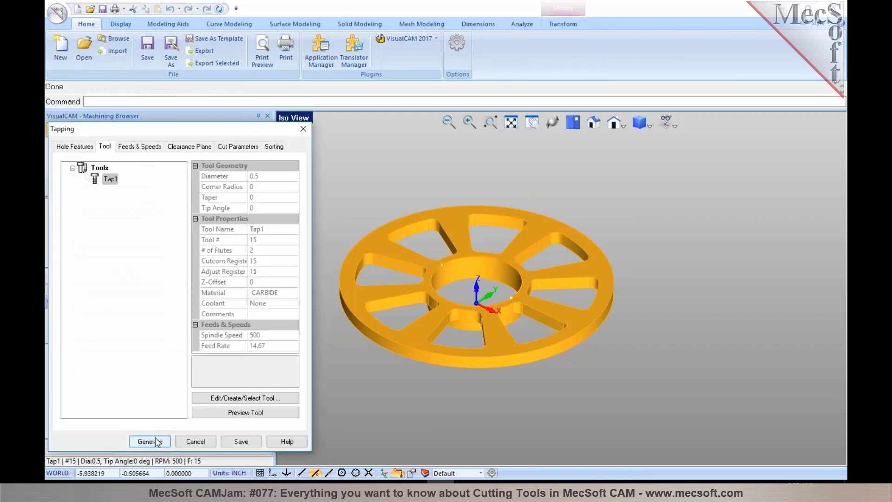
{"action": "left_click", "coordinate": [149, 442]}
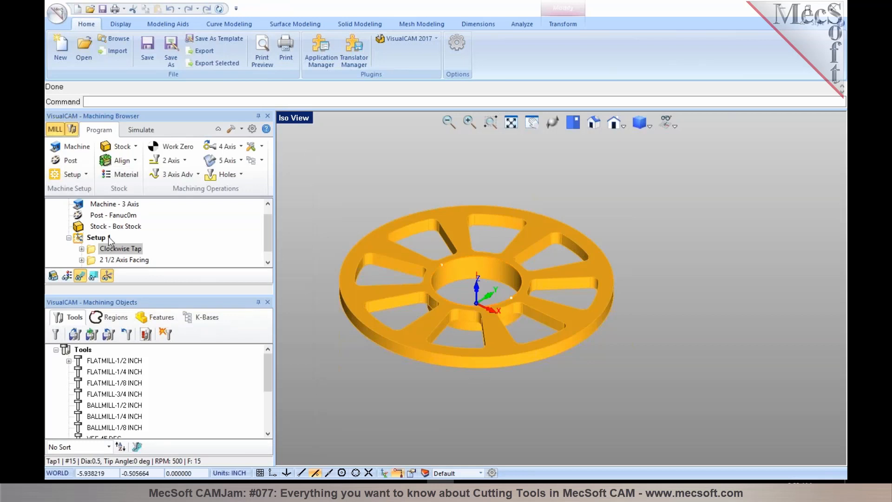
Step: Change the current post-processor to Haas
{"action": "double_click", "coordinate": [112, 215]}
{"action": "left_click", "coordinate": [172, 176]}
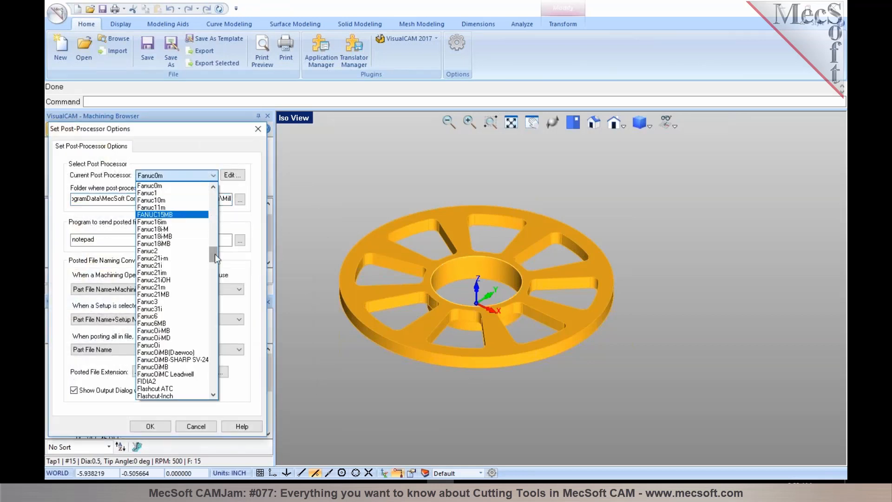
{"action": "left_click_drag", "start_coordinate": [215, 254], "coordinate": [214, 277]}
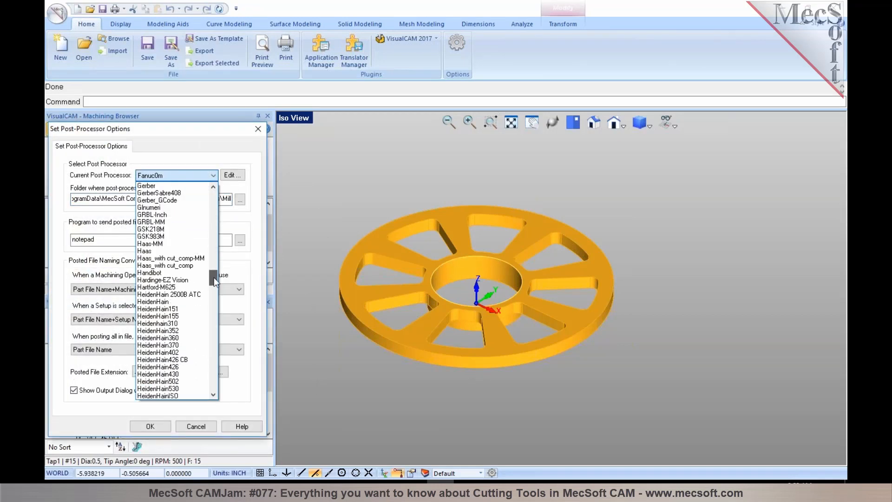
{"action": "left_click", "coordinate": [188, 253]}
{"action": "left_click", "coordinate": [150, 426]}
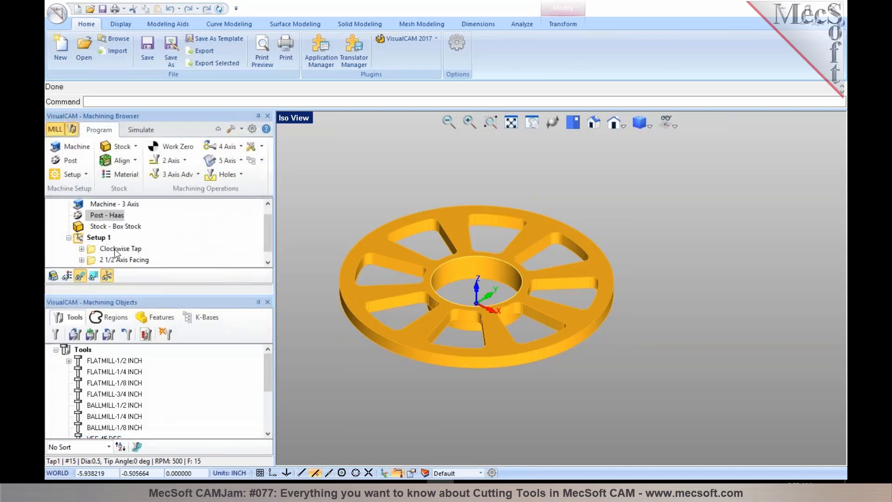
Step: Post the Clockwise Tap operation as Part1_Clockwise Tap.nc and highlight the feed value in its G84 line
{"action": "right_click", "coordinate": [115, 252]}
{"action": "left_click", "coordinate": [141, 414]}
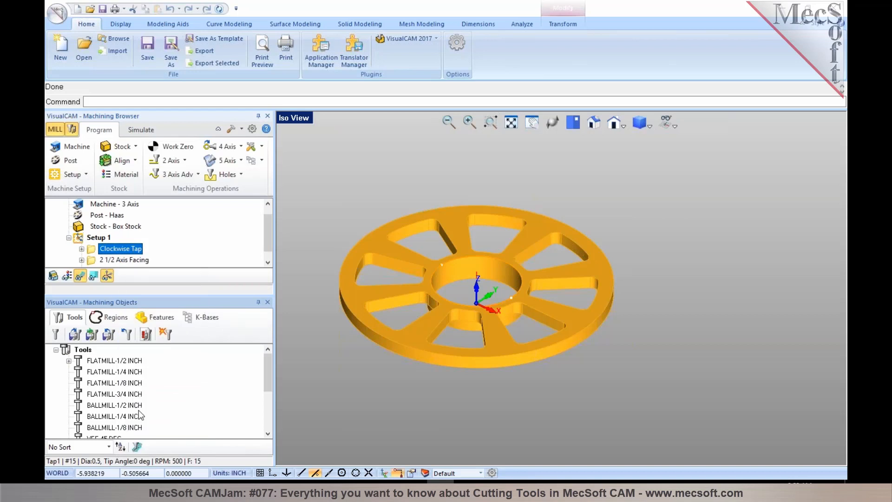
{"action": "left_click", "coordinate": [466, 288]}
{"action": "right_click", "coordinate": [130, 255]}
{"action": "left_click", "coordinate": [153, 275]}
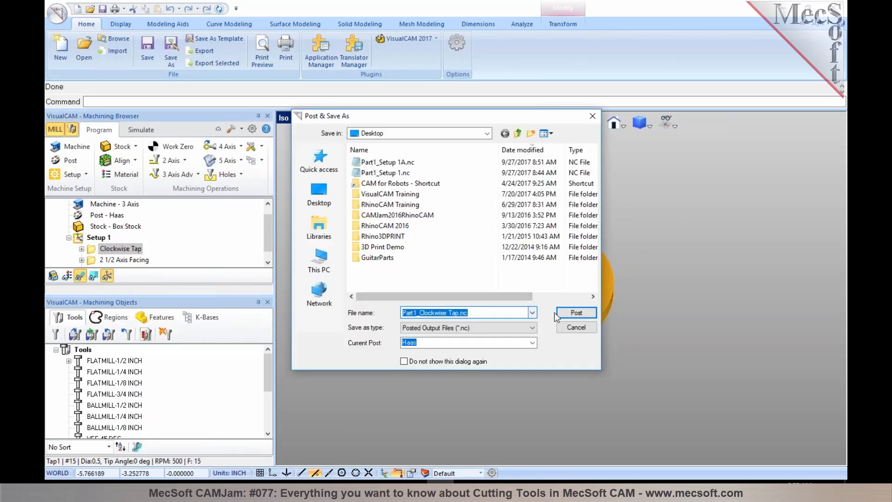
{"action": "left_click", "coordinate": [576, 312]}
{"action": "left_click_drag", "start_coordinate": [333, 213], "coordinate": [314, 215]}
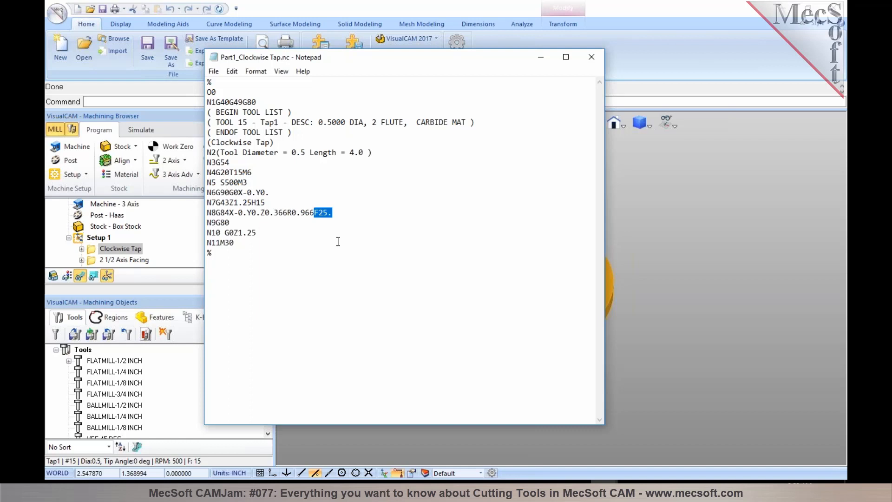
Step: Open the Haas post-processor for editing and highlight the CYCL_IPR variable in the Tap (Clockwise) cycle code
{"action": "left_click", "coordinate": [70, 160]}
{"action": "left_click", "coordinate": [235, 177]}
{"action": "left_click", "coordinate": [454, 293]}
{"action": "left_click", "coordinate": [205, 200]}
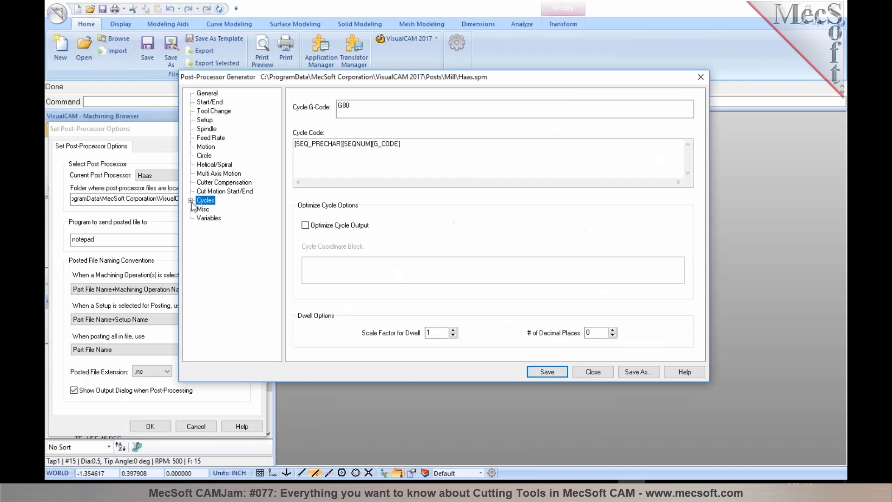
{"action": "left_click", "coordinate": [190, 201]}
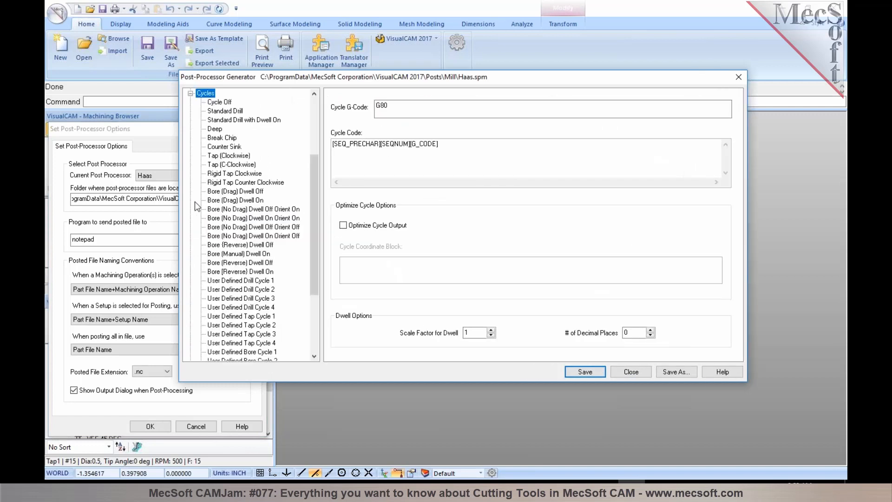
{"action": "left_click", "coordinate": [228, 157]}
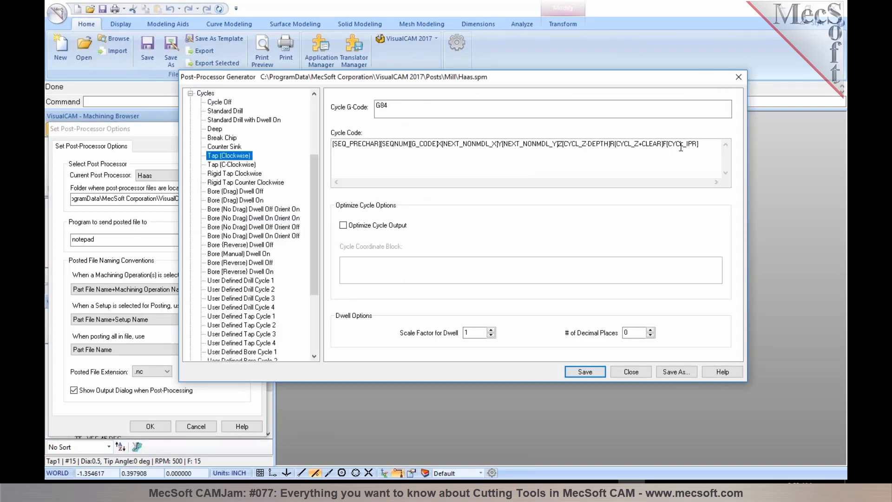
{"action": "left_click_drag", "start_coordinate": [700, 147], "coordinate": [668, 146]}
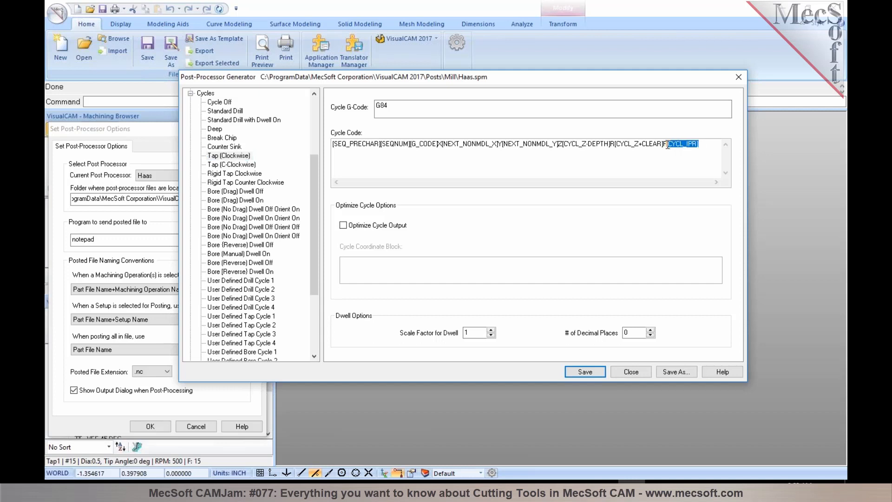
Step: Browse the list of post variables and insert [CYCL_1/TPI] at the end of the Tap (Clockwise) cycle code
{"action": "left_click", "coordinate": [686, 154]}
{"action": "right_click", "coordinate": [560, 162]}
{"action": "left_click", "coordinate": [618, 273]}
{"action": "scroll", "coordinate": [618, 273], "scroll_direction": "down", "scroll_amount": 5}
{"action": "left_click", "coordinate": [618, 273]}
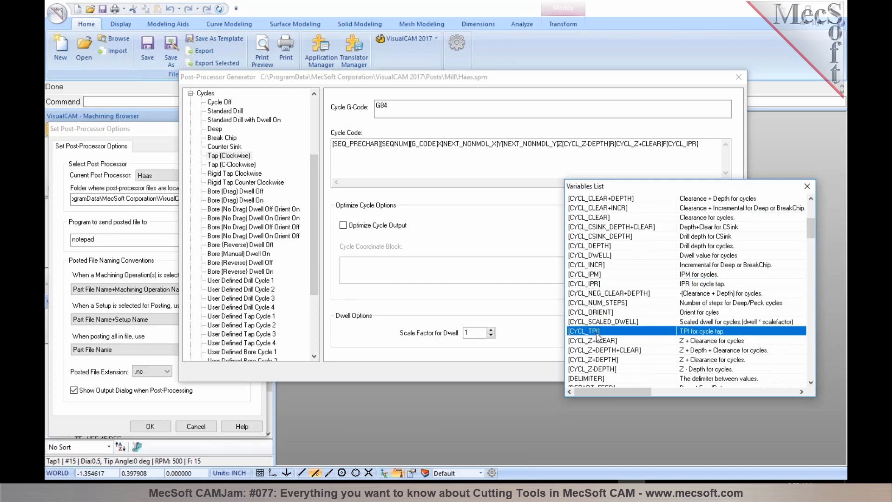
{"action": "scroll", "coordinate": [598, 335], "scroll_direction": "down", "scroll_amount": 1}
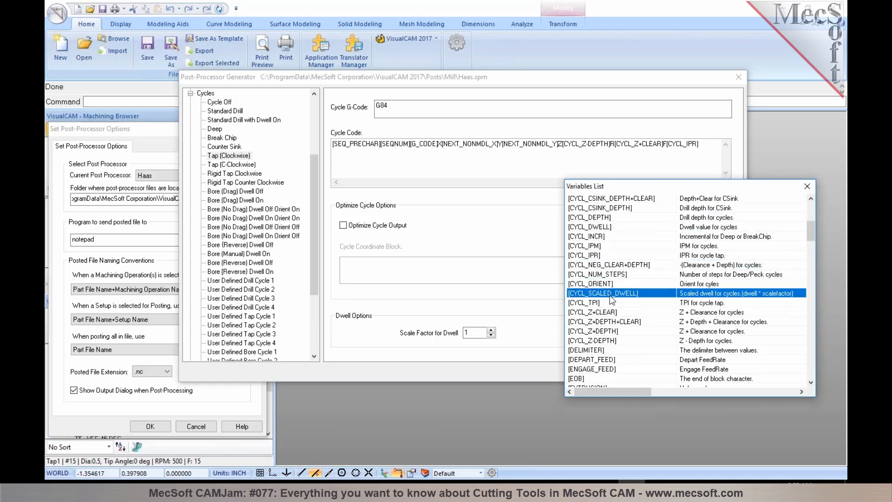
{"action": "scroll", "coordinate": [610, 308], "scroll_direction": "up", "scroll_amount": 1}
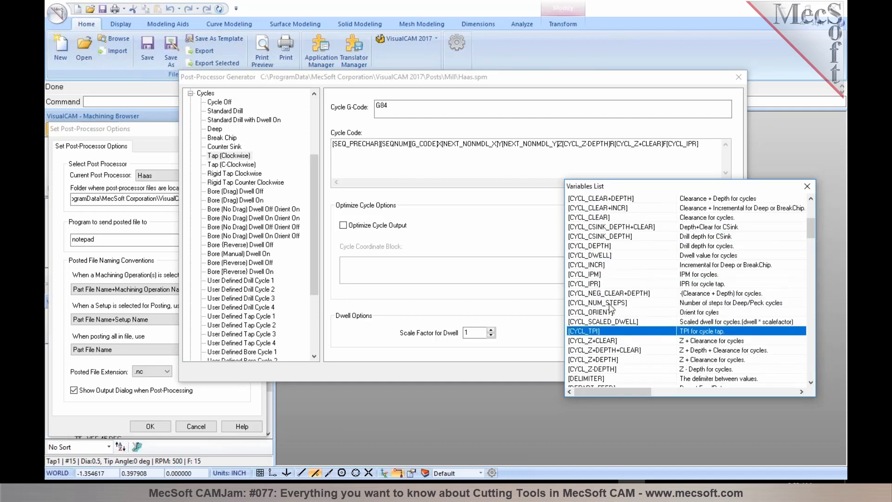
{"action": "scroll", "coordinate": [610, 308], "scroll_direction": "up", "scroll_amount": 1}
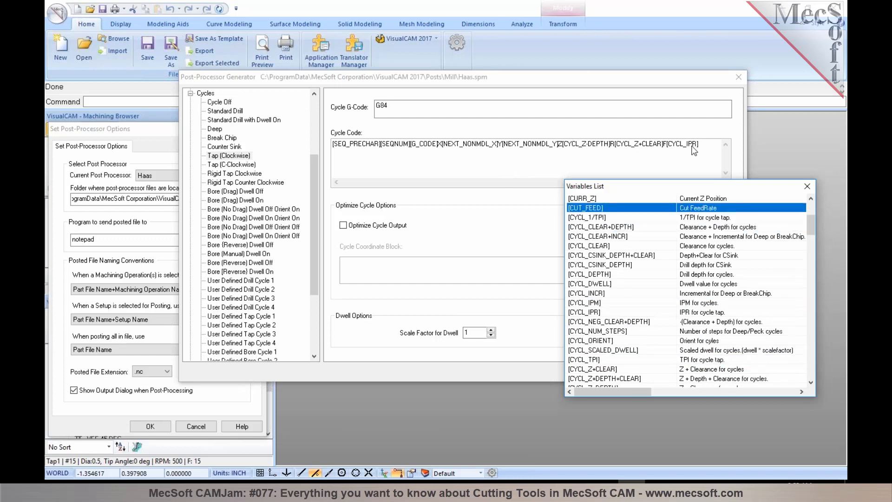
{"action": "double_click", "coordinate": [579, 219]}
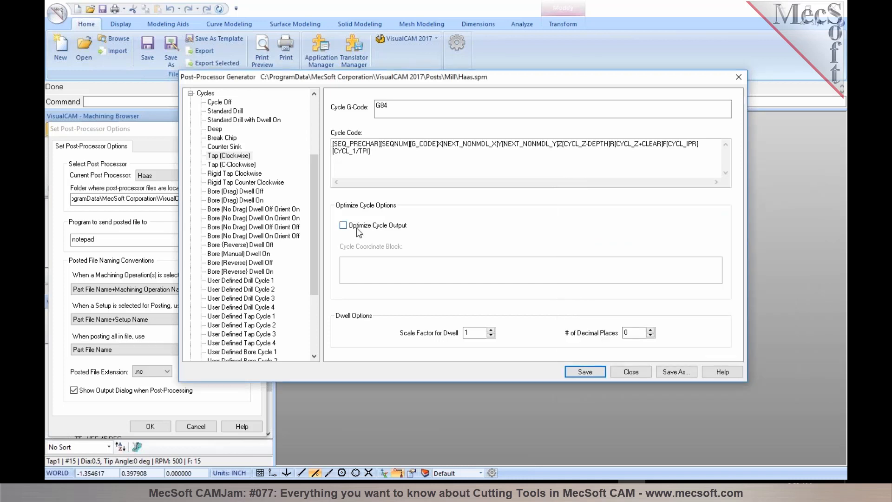
Step: Delete [CYCL_IPR] from the cycle code so the feed reads F[CYCL_1/TPI], then save the Haas post and accept the post-processor options
{"action": "key", "text": "BackSpace"}
{"action": "key", "text": "BackSpace"}
{"action": "key", "text": "BackSpace"}
{"action": "key", "text": "BackSpace"}
{"action": "key", "text": "BackSpace"}
{"action": "key", "text": "BackSpace"}
{"action": "key", "text": "BackSpace"}
{"action": "key", "text": "BackSpace"}
{"action": "key", "text": "BackSpace"}
{"action": "key", "text": "BackSpace"}
{"action": "key", "text": "BackSpace"}
{"action": "key", "text": "BackSpace"}
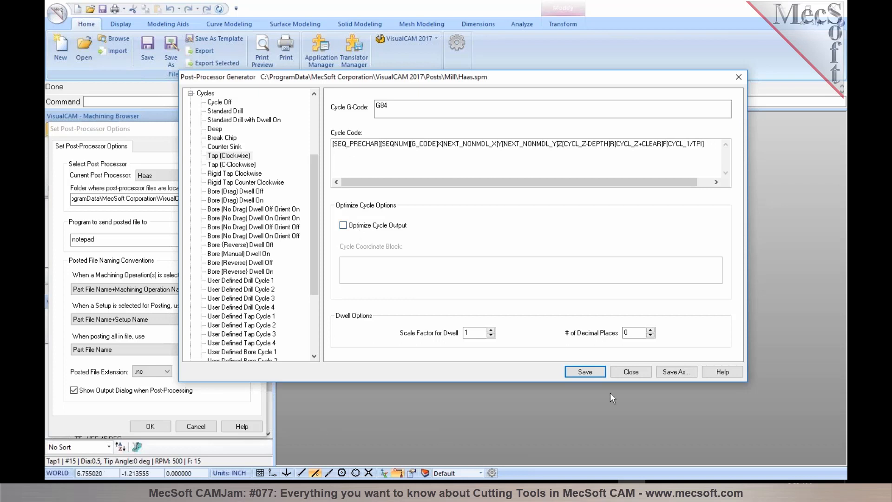
{"action": "left_click", "coordinate": [586, 372]}
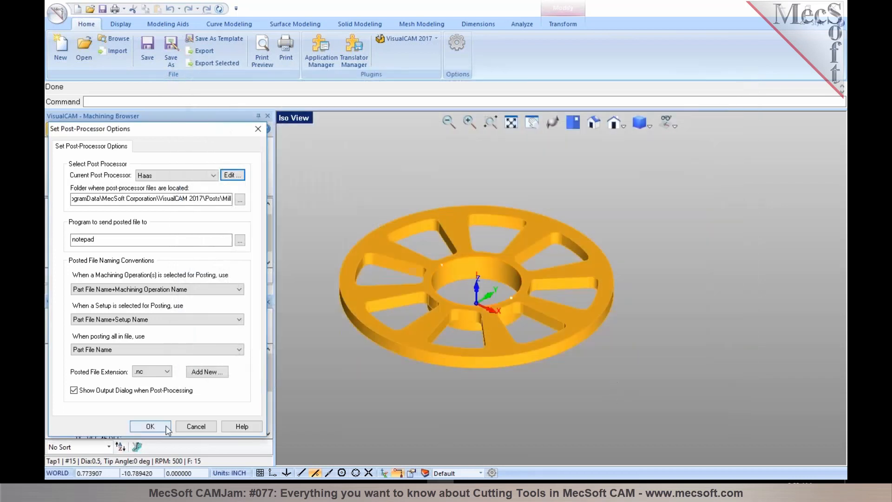
{"action": "left_click", "coordinate": [166, 426]}
Step: Post Clockwise Tap again over Part1_Clockwise Tap.nc and examine the feed value in the G84 line
{"action": "right_click", "coordinate": [129, 248]}
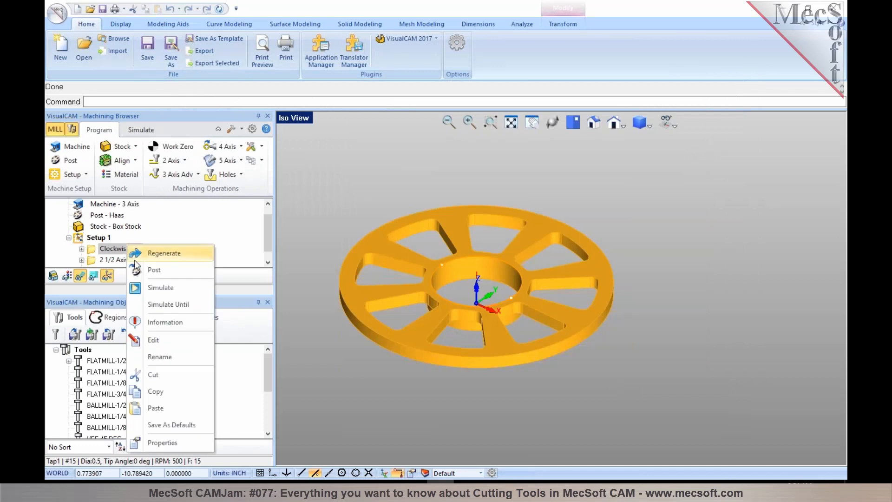
{"action": "left_click", "coordinate": [144, 271]}
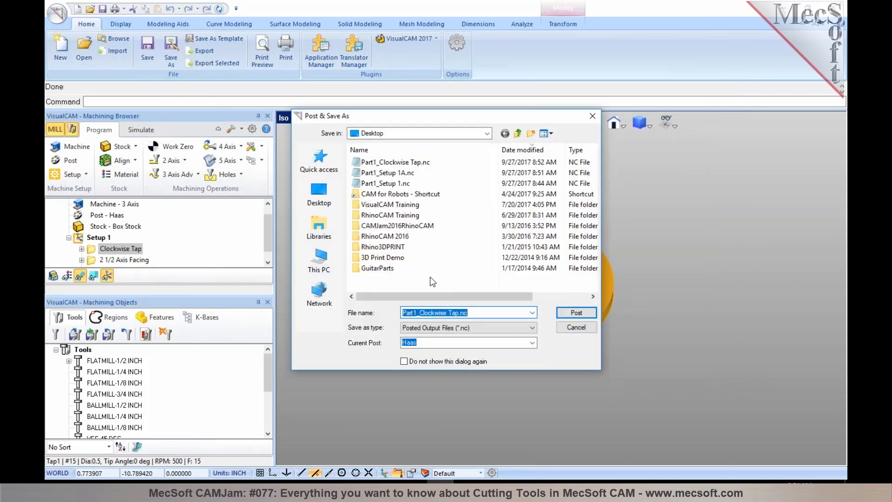
{"action": "left_click", "coordinate": [566, 316]}
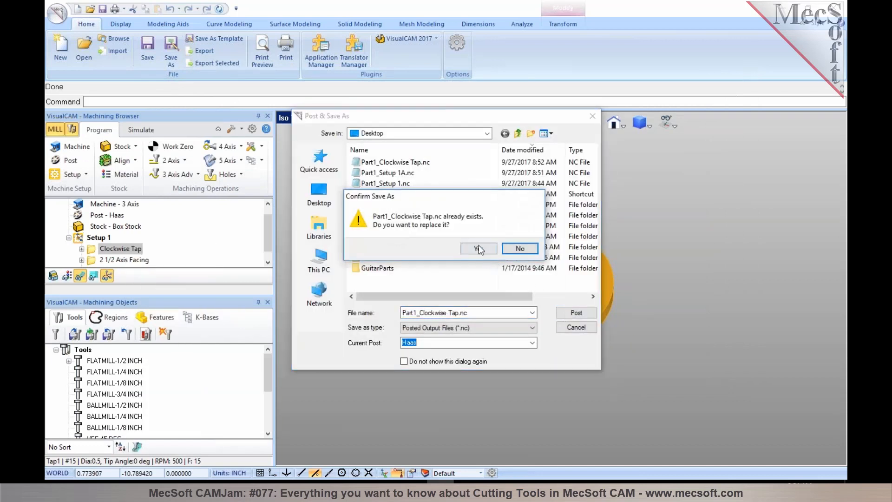
{"action": "left_click", "coordinate": [478, 243]}
{"action": "left_click_drag", "start_coordinate": [341, 223], "coordinate": [321, 215]}
{"action": "left_click", "coordinate": [321, 215]}
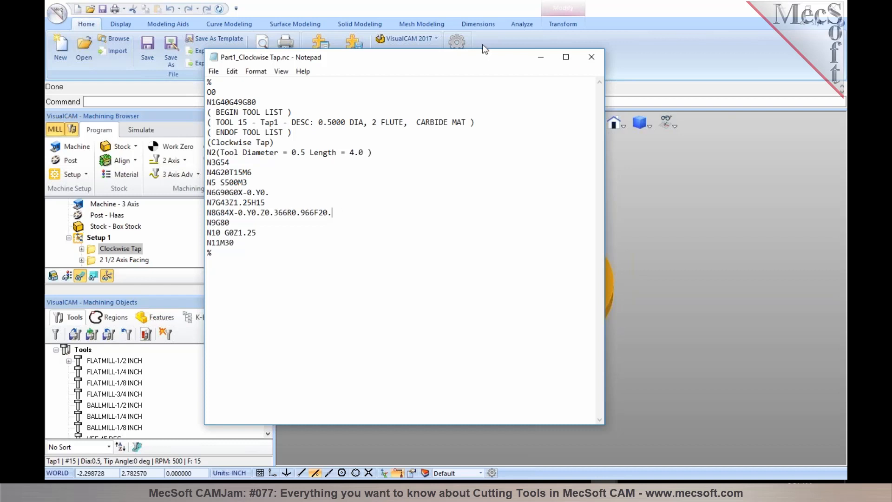
Step: Close the posted G-code, read the Tapping Feedrates help topic from the Clockwise Tap operation, and leave the operation unedited
{"action": "left_click", "coordinate": [598, 56]}
{"action": "double_click", "coordinate": [94, 252]}
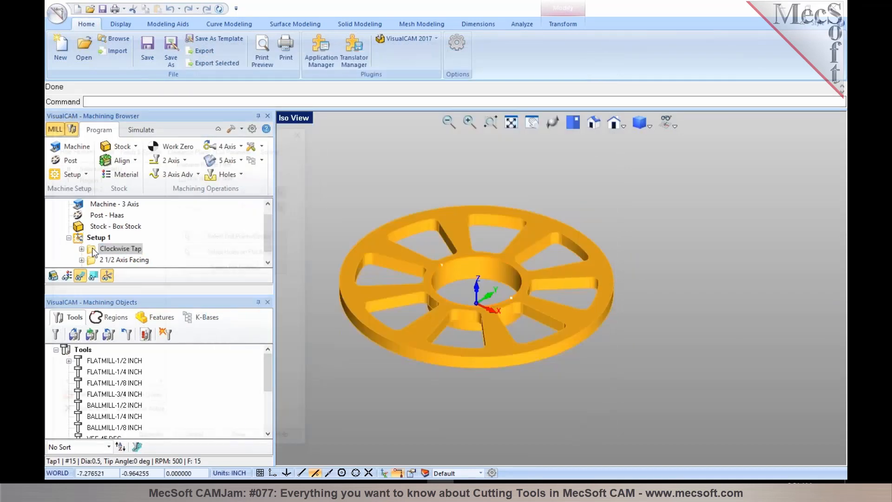
{"action": "left_click", "coordinate": [288, 444]}
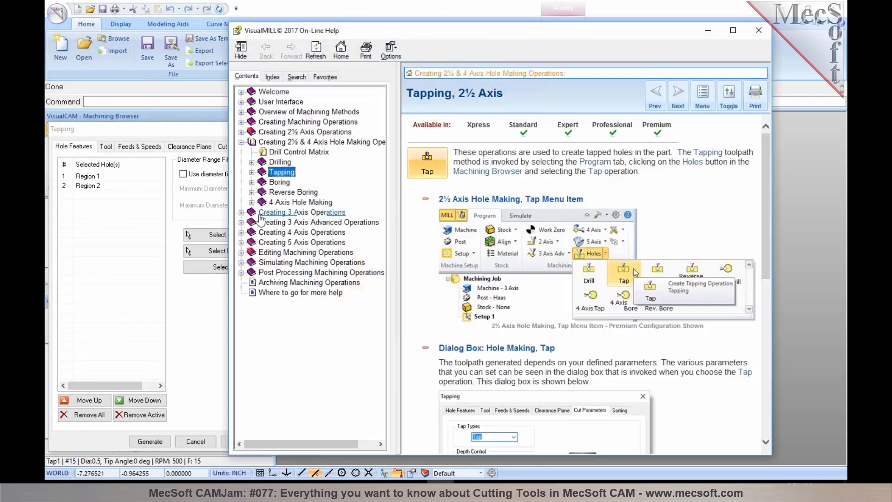
{"action": "left_click", "coordinate": [252, 172]}
{"action": "left_click", "coordinate": [296, 212]}
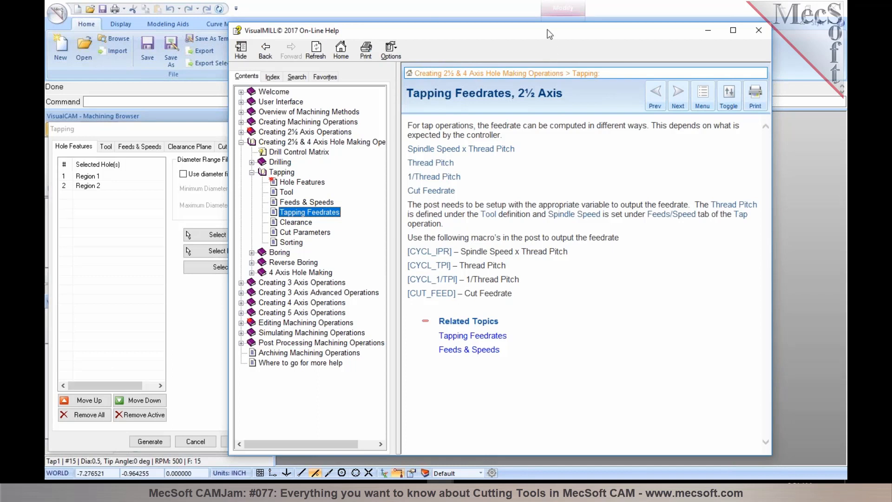
{"action": "left_click_drag", "start_coordinate": [538, 29], "coordinate": [447, 16]}
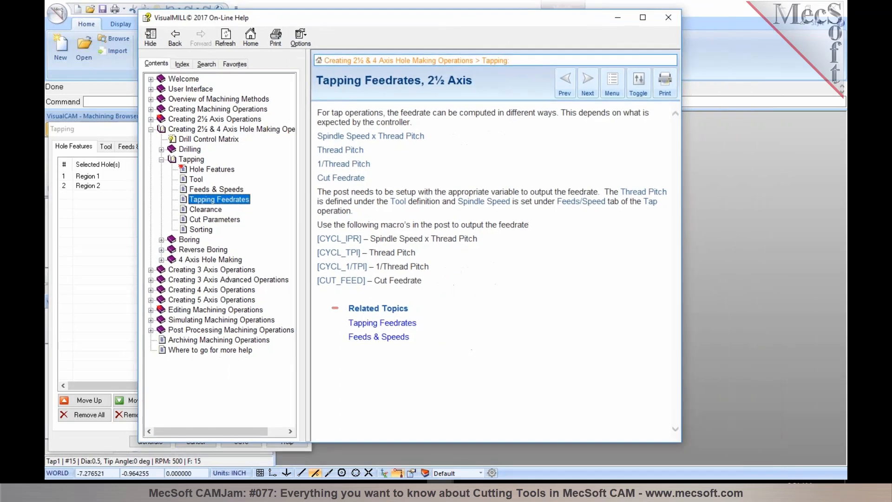
{"action": "left_click", "coordinate": [674, 18]}
{"action": "left_click", "coordinate": [195, 442]}
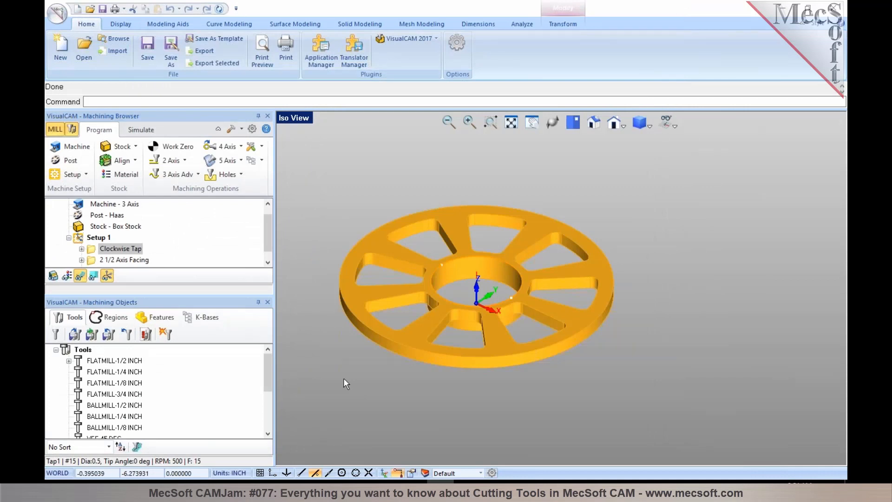
Step: Delete the Clockwise Tap operation from Setup 1
{"action": "left_click", "coordinate": [93, 238]}
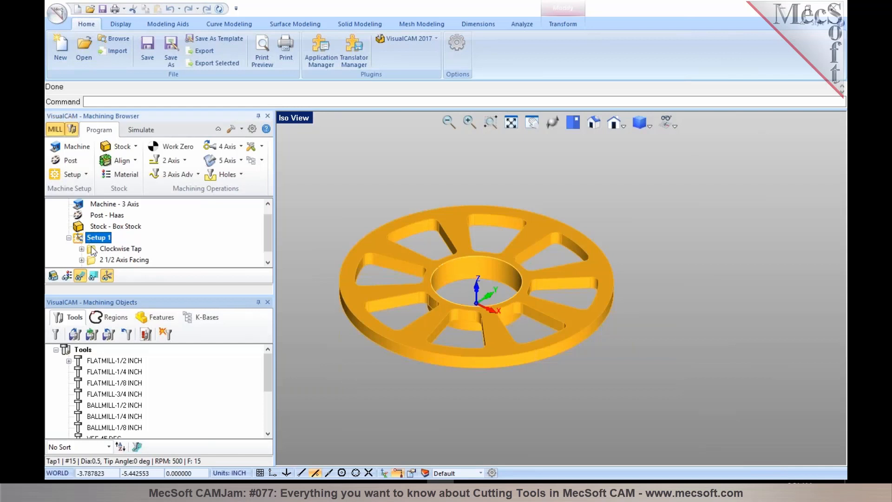
{"action": "left_click", "coordinate": [94, 250]}
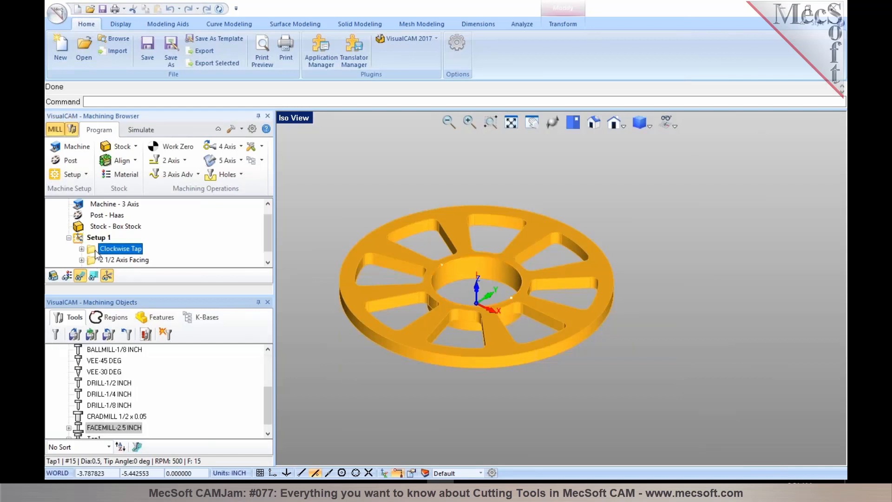
Step: Examine the cut feeds and machine times in Setup 1's Machining Operations Information, and close it
{"action": "left_click", "coordinate": [93, 237]}
{"action": "right_click", "coordinate": [91, 238]}
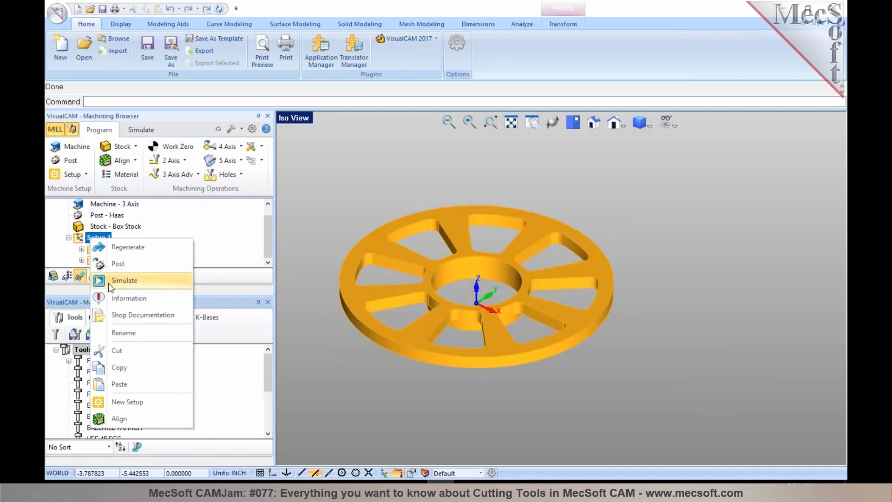
{"action": "left_click", "coordinate": [111, 299]}
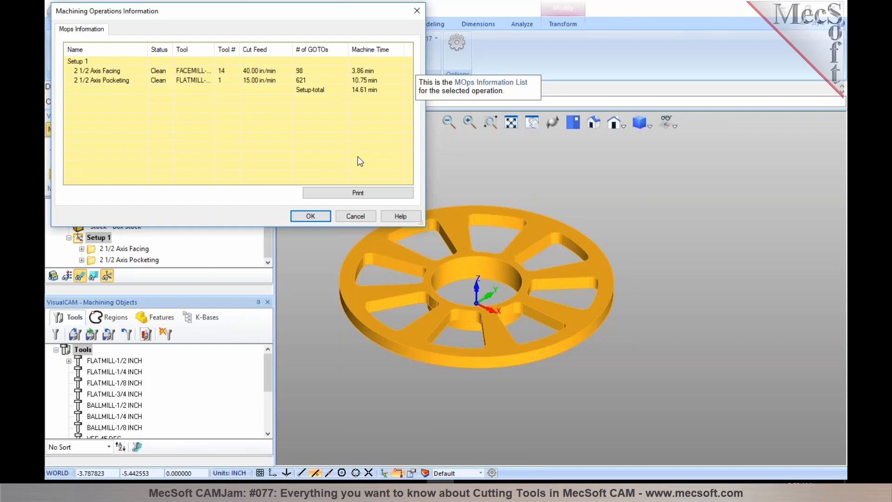
{"action": "left_click", "coordinate": [311, 216]}
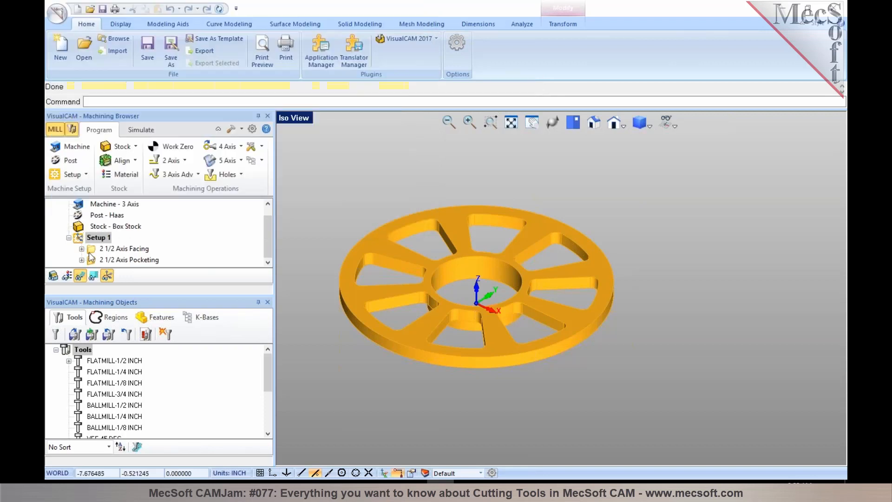
Step: Review the tool, cut levels and roughing stepover of the 2 1/2 Axis Facing operation, and close it without changes
{"action": "double_click", "coordinate": [93, 251]}
{"action": "left_click", "coordinate": [145, 31]}
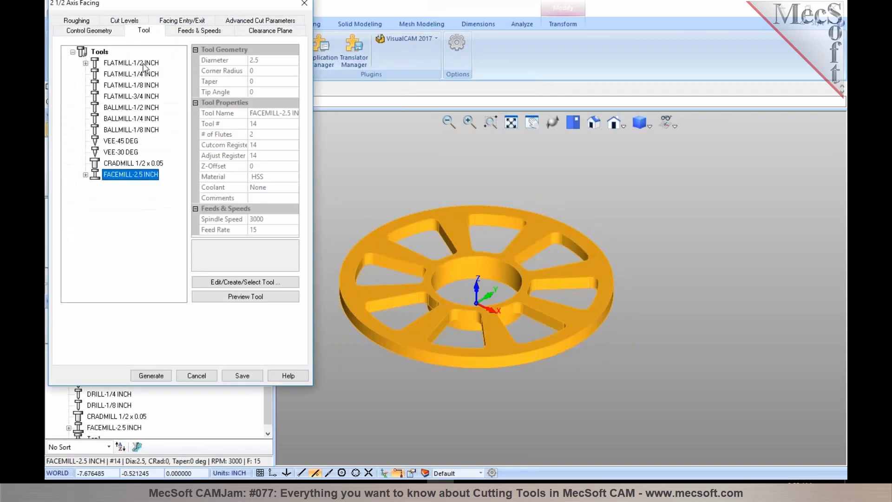
{"action": "mouse_move", "coordinate": [137, 106]}
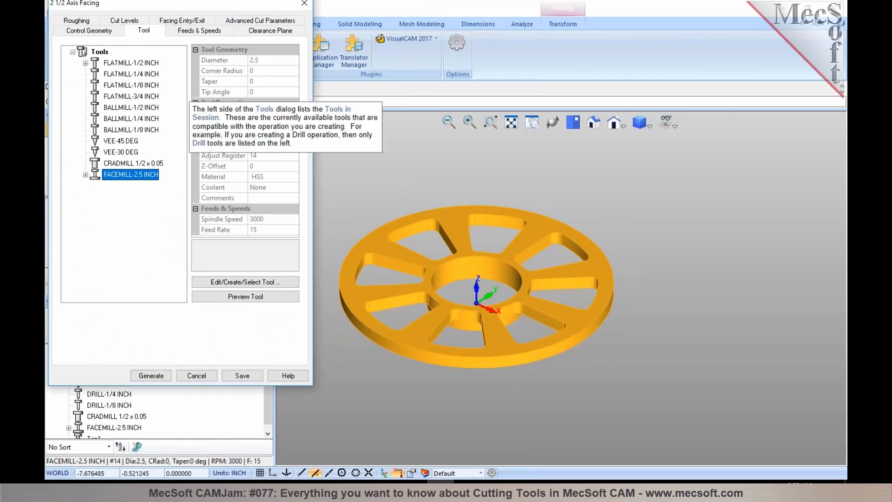
{"action": "left_click", "coordinate": [124, 20]}
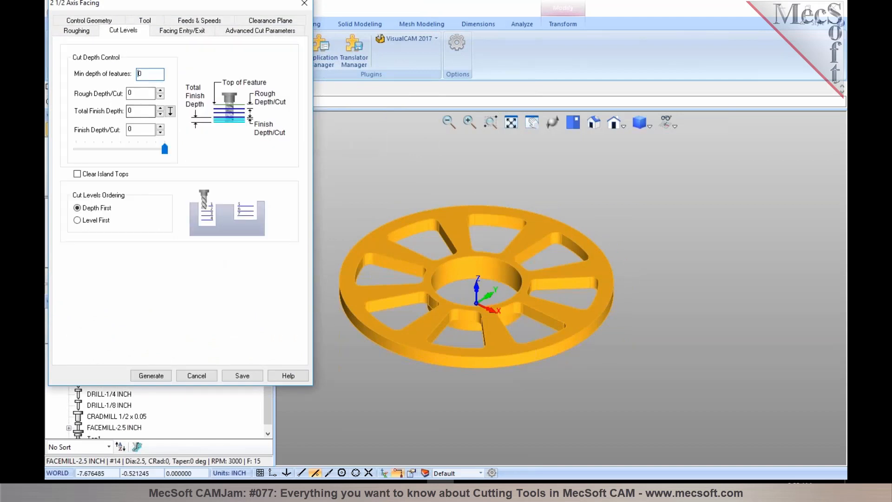
{"action": "left_click", "coordinate": [158, 24]}
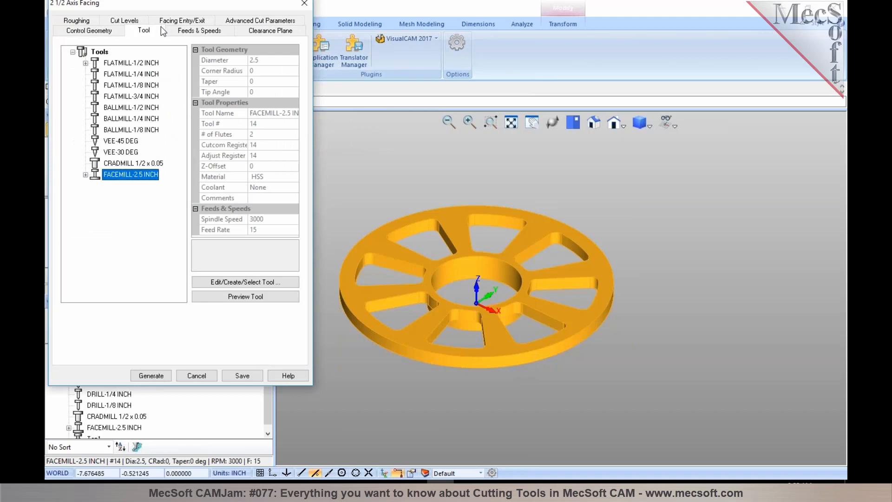
{"action": "left_click", "coordinate": [84, 23]}
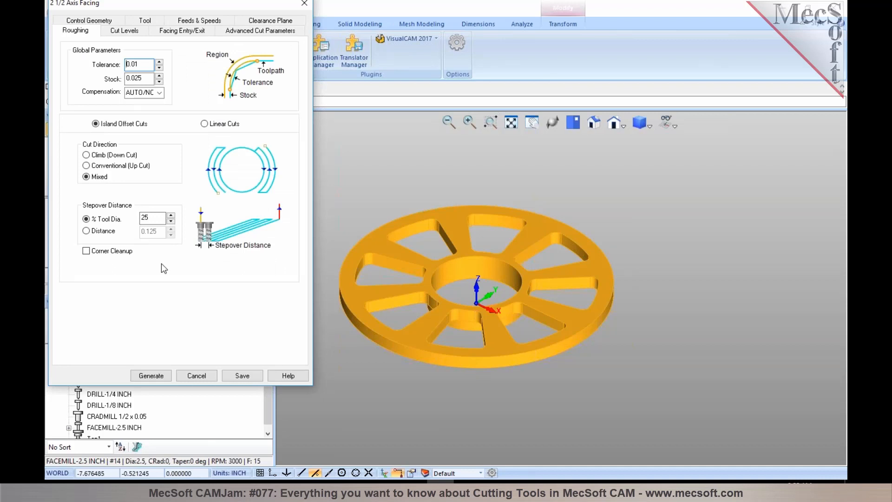
{"action": "left_click", "coordinate": [197, 375]}
Step: Check the facing operation's machine time in the Setup 1 information list before changing its stepover
{"action": "right_click", "coordinate": [95, 242]}
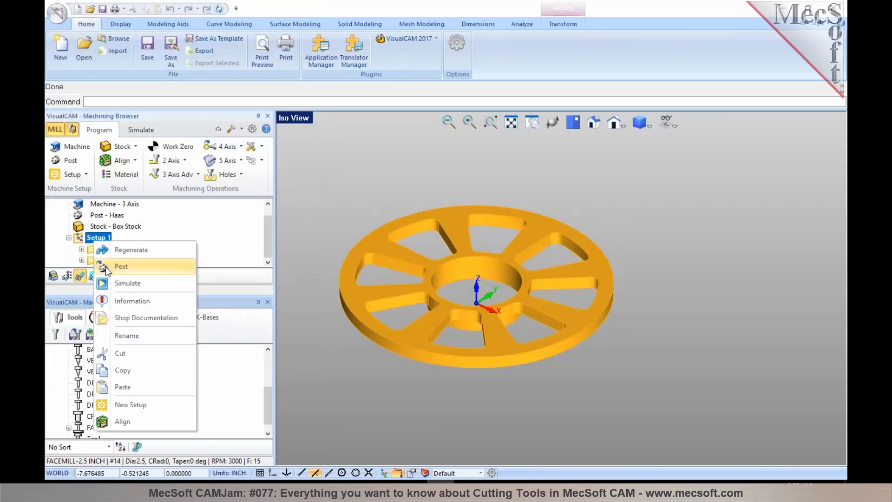
{"action": "left_click", "coordinate": [114, 301]}
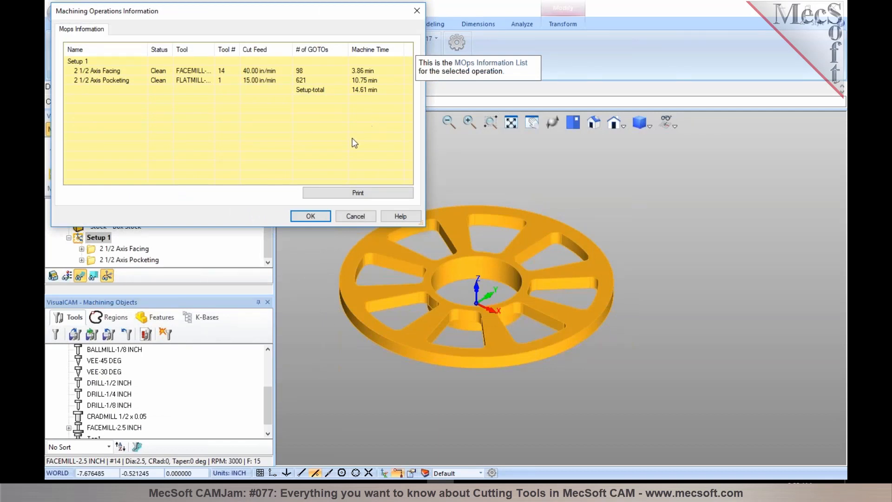
{"action": "left_click", "coordinate": [311, 216]}
Step: Set the 2 1/2 Axis Facing stepover distance to 40% of the tool diameter and regenerate the toolpath
{"action": "left_click", "coordinate": [135, 250]}
{"action": "double_click", "coordinate": [135, 249]}
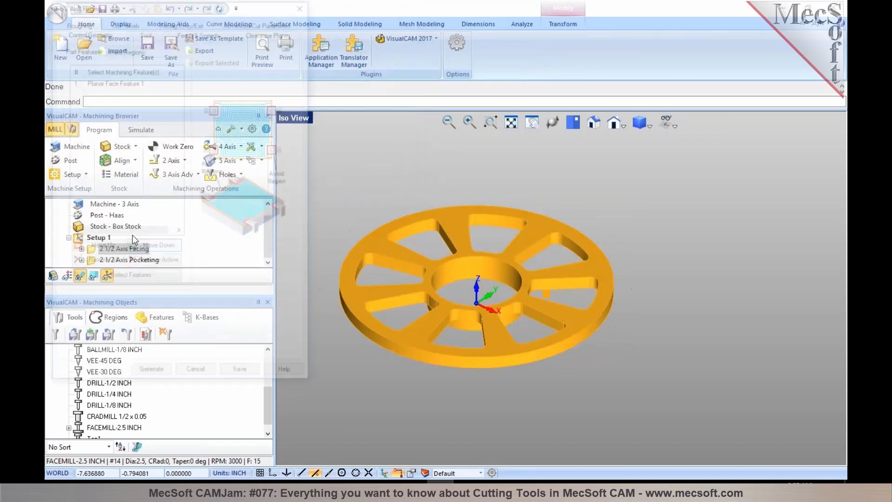
{"action": "double_click", "coordinate": [144, 218]}
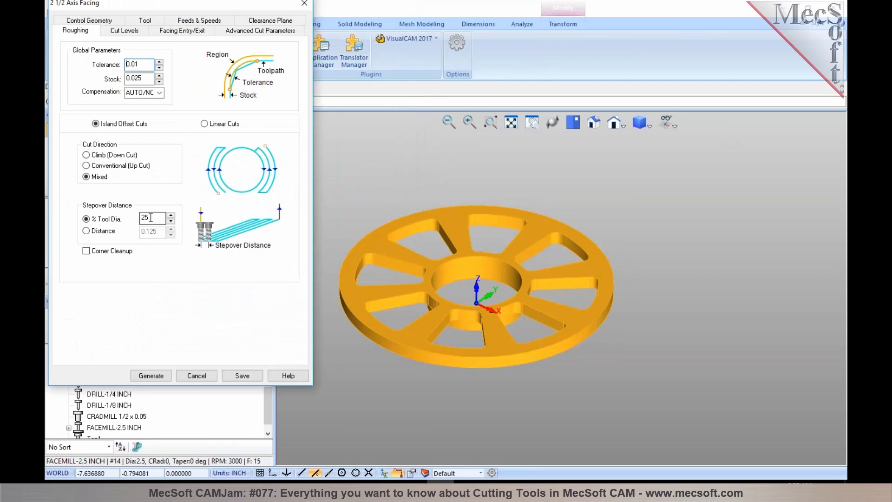
{"action": "type", "text": "40"}
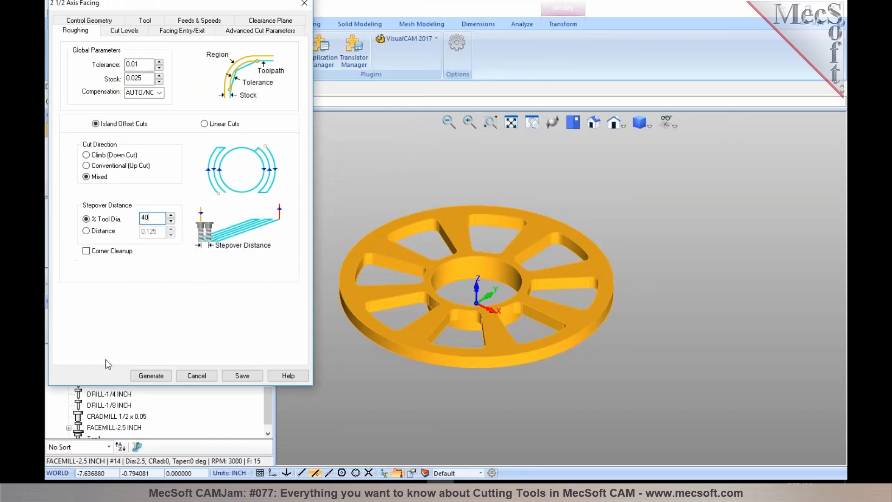
{"action": "left_click", "coordinate": [142, 377]}
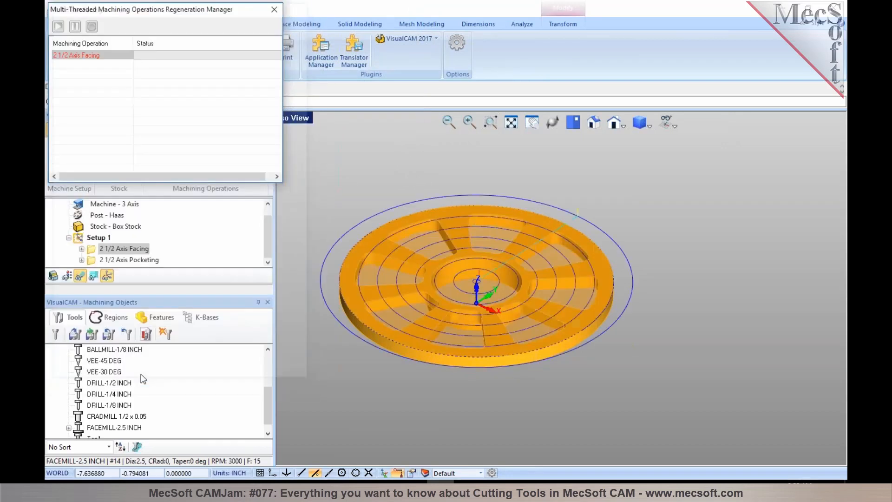
Step: Examine the regenerated facing operation's machine time in Setup 1's Machining Operations Information, and close the list
{"action": "right_click", "coordinate": [105, 237]}
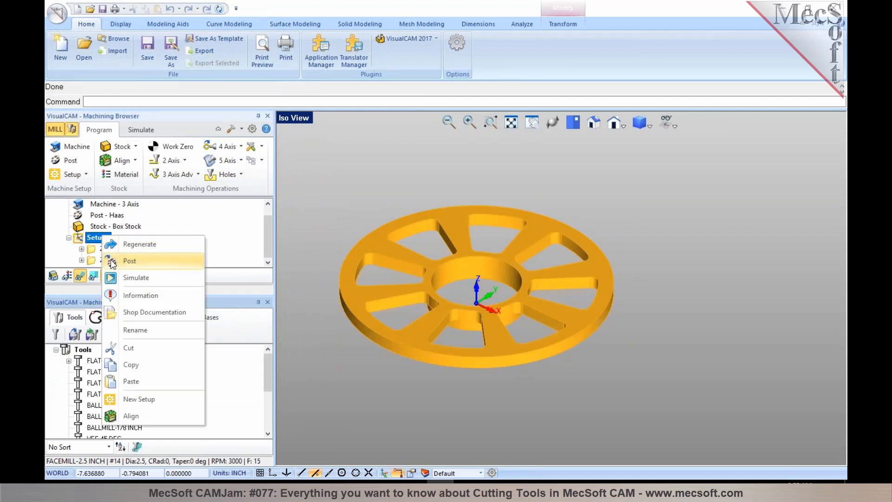
{"action": "left_click", "coordinate": [124, 297]}
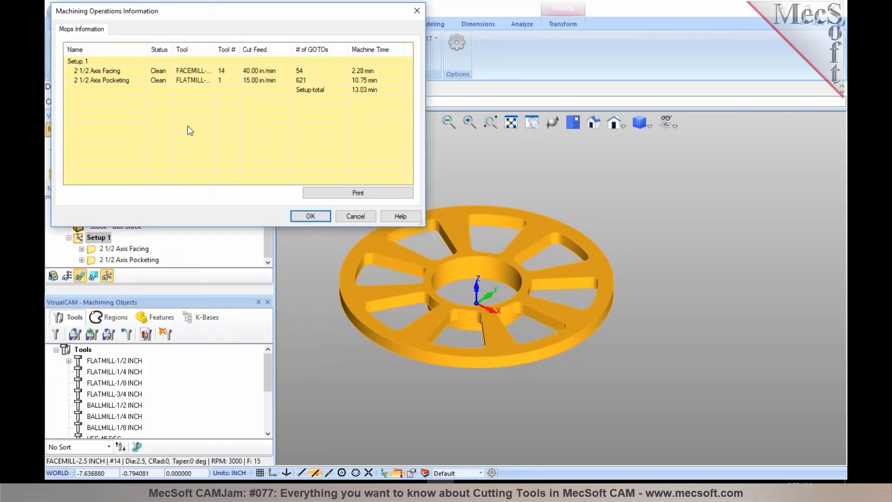
{"action": "left_click", "coordinate": [334, 72]}
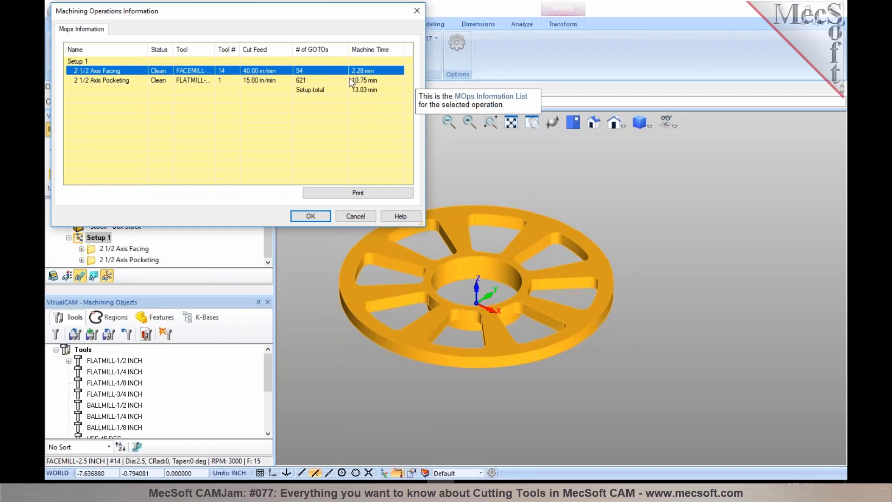
{"action": "left_click", "coordinate": [319, 218]}
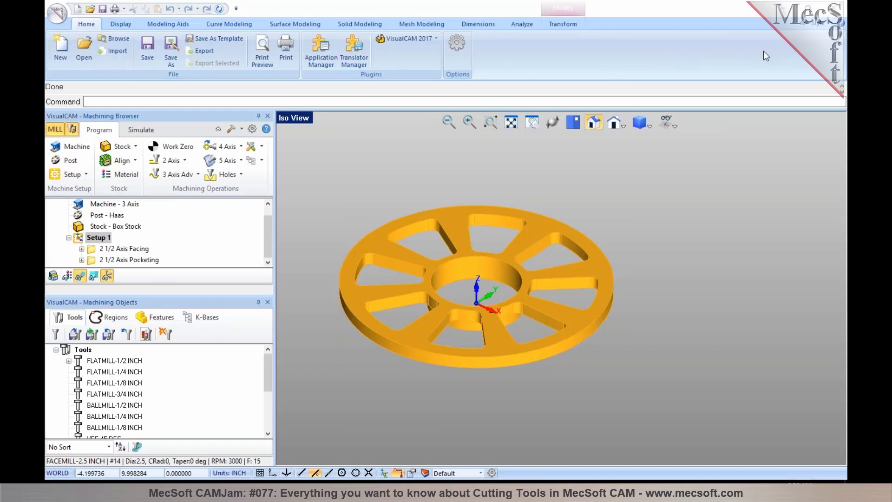
{"action": "scroll", "coordinate": [306, 257], "scroll_direction": "up", "scroll_amount": 1}
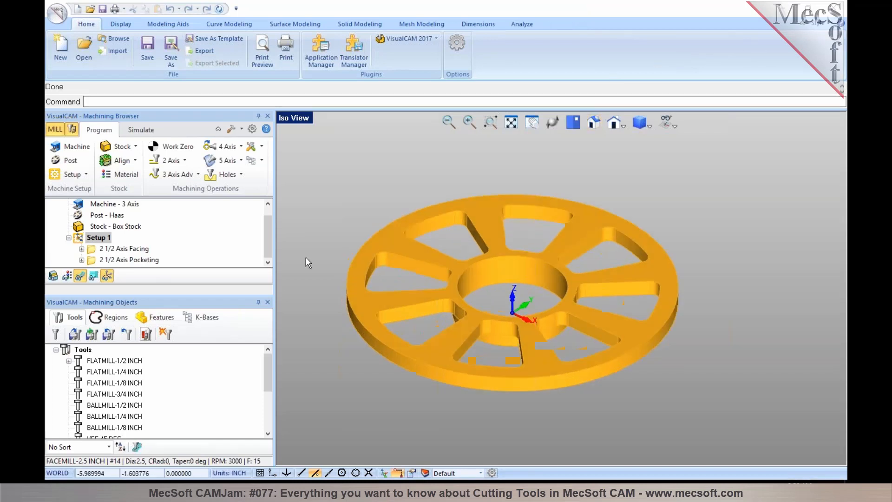
{"action": "scroll", "coordinate": [747, 381], "scroll_direction": "down", "scroll_amount": 1}
{"action": "scroll", "coordinate": [556, 320], "scroll_direction": "up", "scroll_amount": 1}
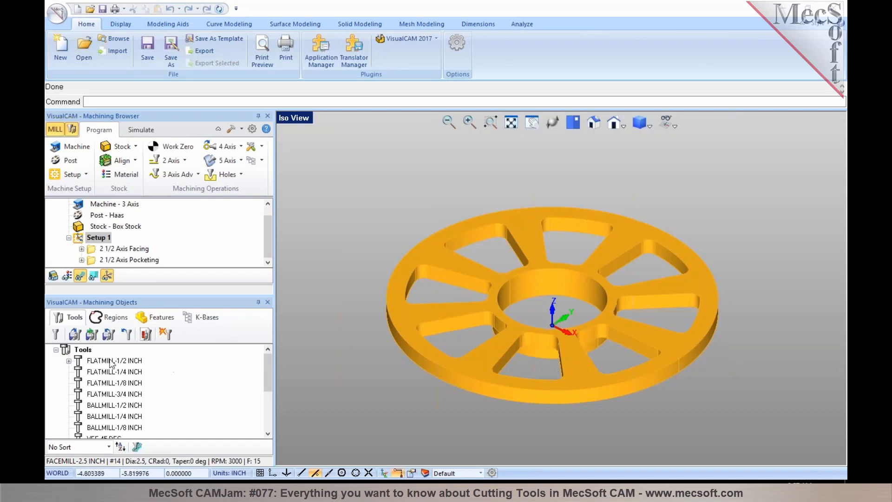
Step: Open the FLATMILL-1/2 INCH tool for editing and copy its name into the tool comments
{"action": "double_click", "coordinate": [81, 364]}
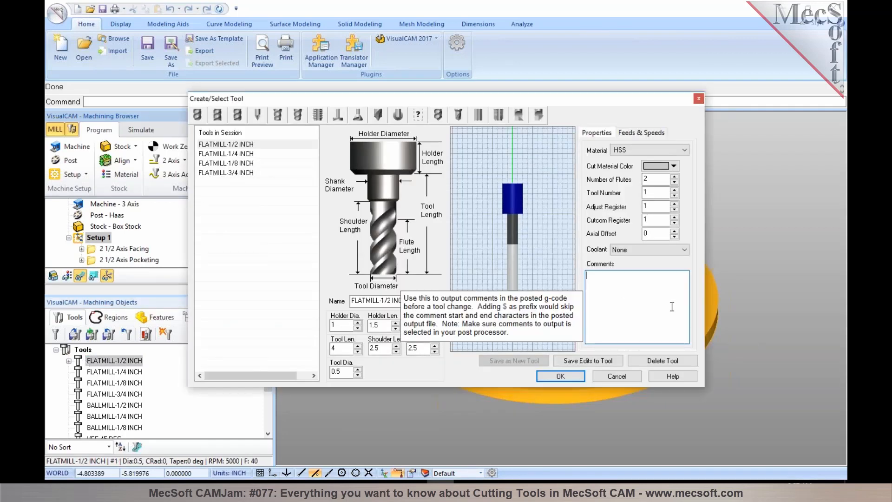
{"action": "left_click_drag", "start_coordinate": [424, 300], "coordinate": [347, 297]}
{"action": "key", "text": "ctrl+c"}
{"action": "left_click", "coordinate": [651, 291]}
{"action": "key", "text": "ctrl+v"}
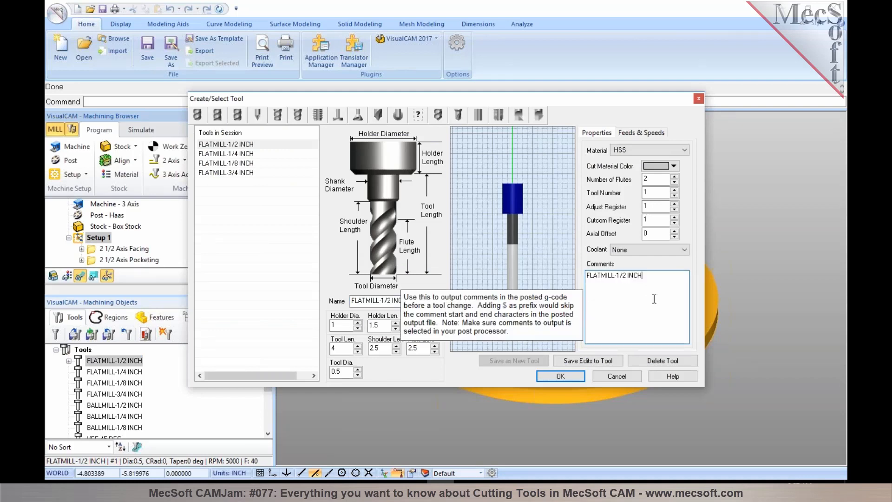
Step: Add $M00 as a second line of the tool comments, save the edits to FLATMILL-1/2 INCH and close the tool definition
{"action": "key", "text": "Return"}
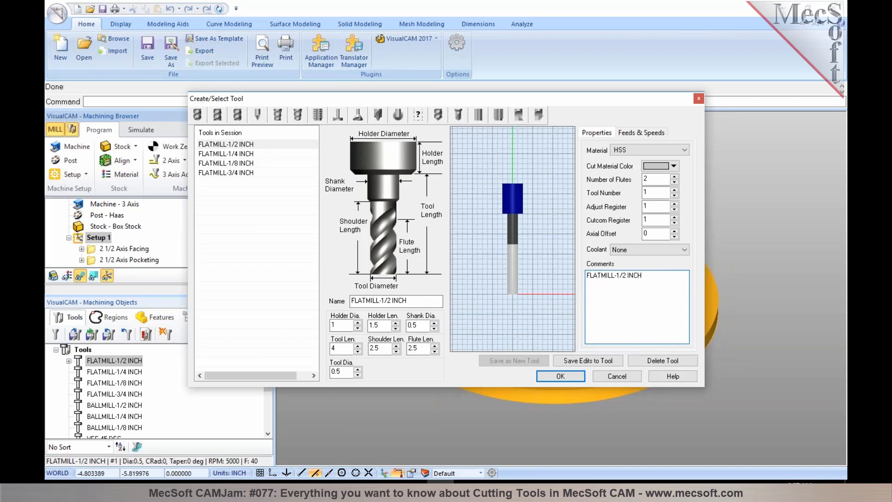
{"action": "type", "text": "$M00"}
{"action": "left_click", "coordinate": [588, 360]}
{"action": "key", "text": "Return"}
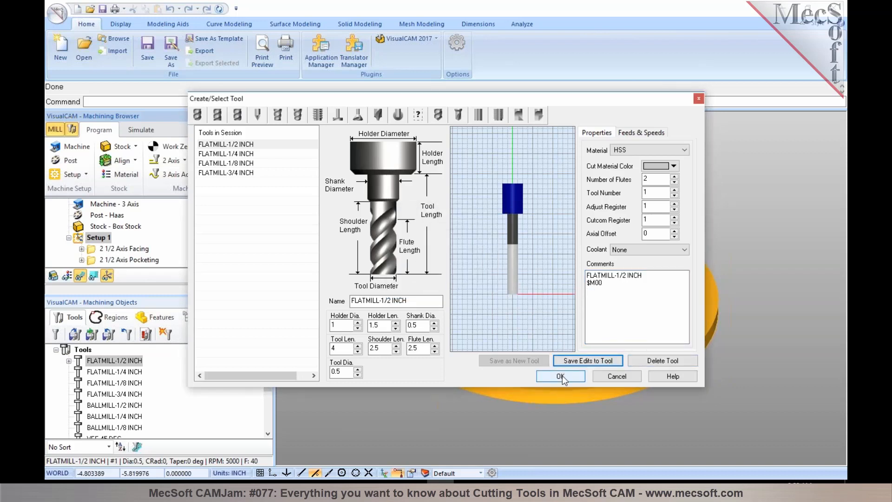
{"action": "left_click", "coordinate": [562, 376]}
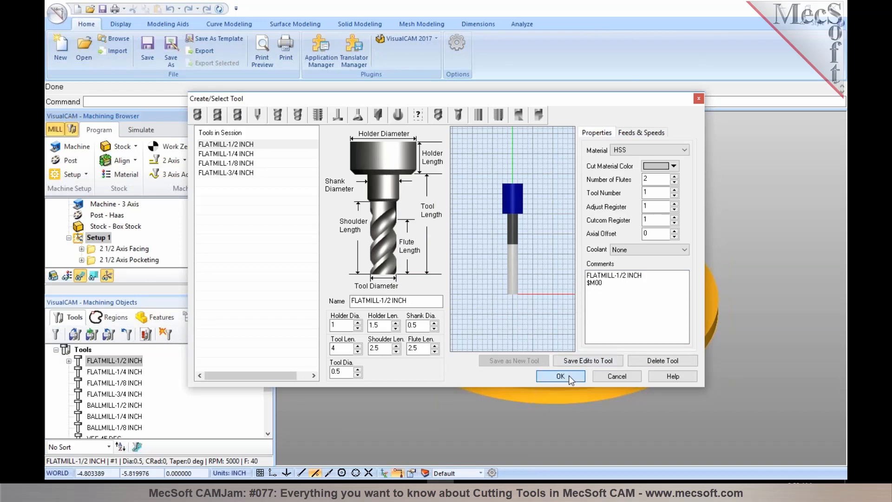
Step: Regenerate the 2 1/2 Axis Pocketing operation and post Setup 1 with the Haas post, replacing Part1_Setup 1.nc
{"action": "right_click", "coordinate": [146, 260]}
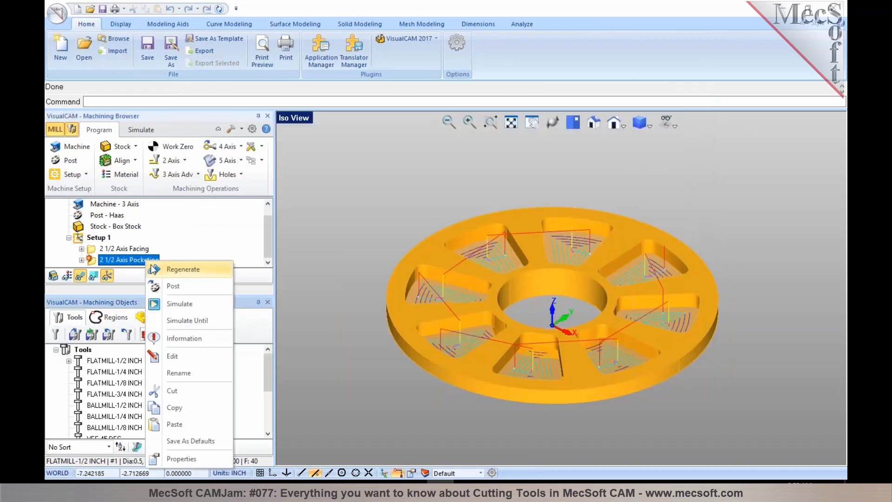
{"action": "left_click", "coordinate": [163, 268]}
{"action": "right_click", "coordinate": [140, 263]}
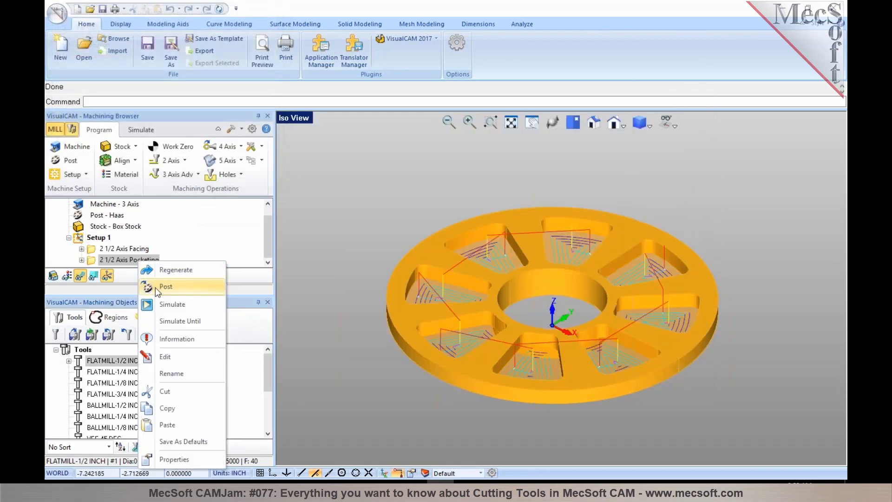
{"action": "right_click", "coordinate": [90, 239]}
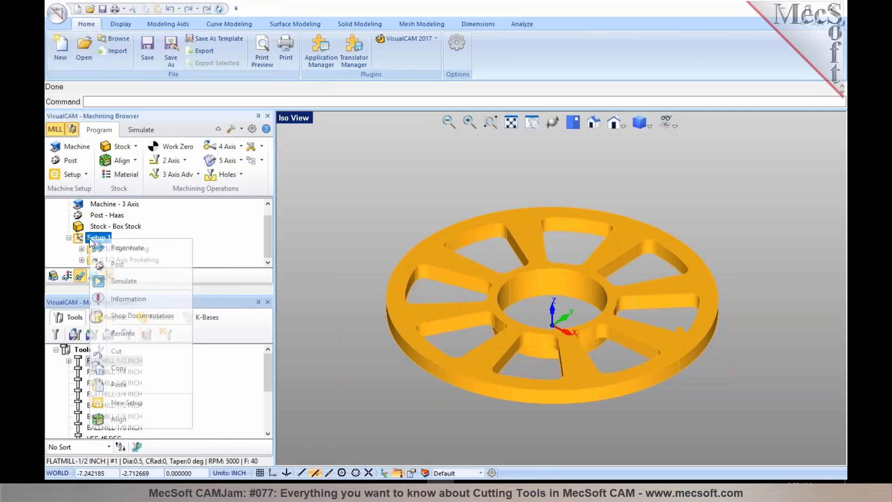
{"action": "left_click", "coordinate": [119, 262]}
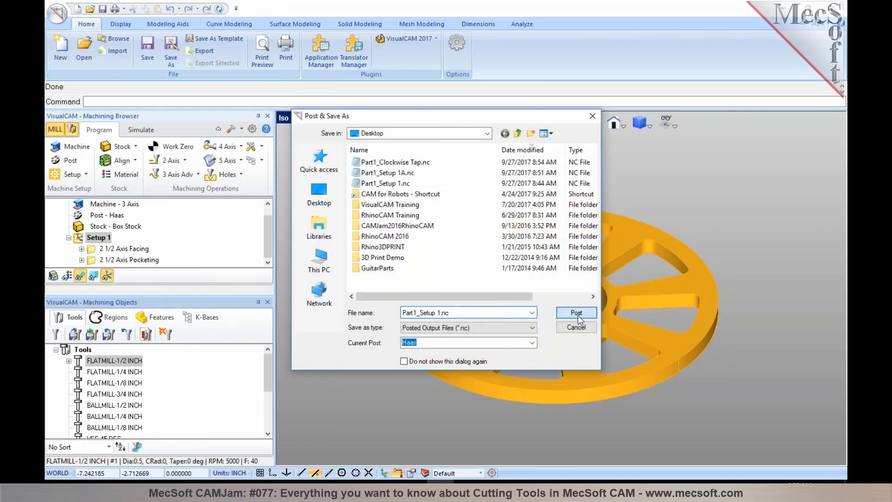
{"action": "left_click", "coordinate": [577, 313]}
{"action": "left_click", "coordinate": [479, 250]}
Step: Examine how the tool comment and the M00 line are output after the pocketing header in the posted G-code
{"action": "scroll", "coordinate": [474, 252], "scroll_direction": "down", "scroll_amount": 6}
{"action": "left_click_drag", "start_coordinate": [289, 289], "coordinate": [207, 288]}
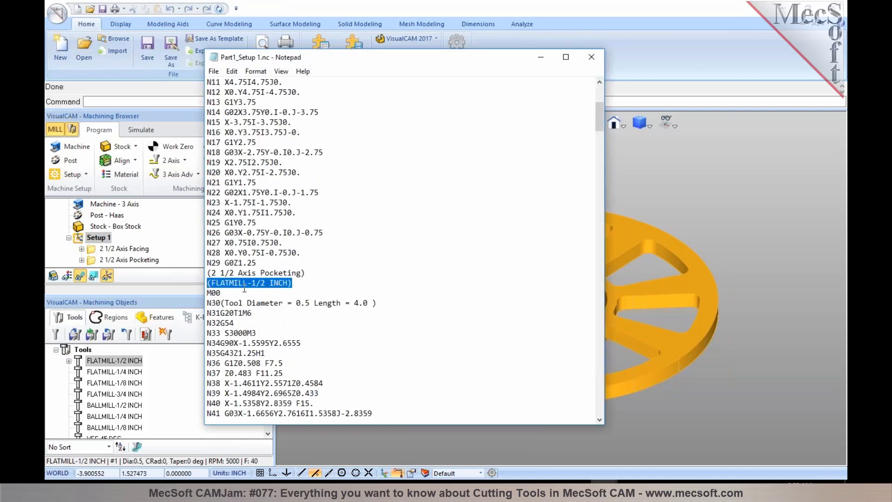
{"action": "left_click", "coordinate": [288, 294]}
{"action": "left_click_drag", "start_coordinate": [362, 61], "coordinate": [689, 79]}
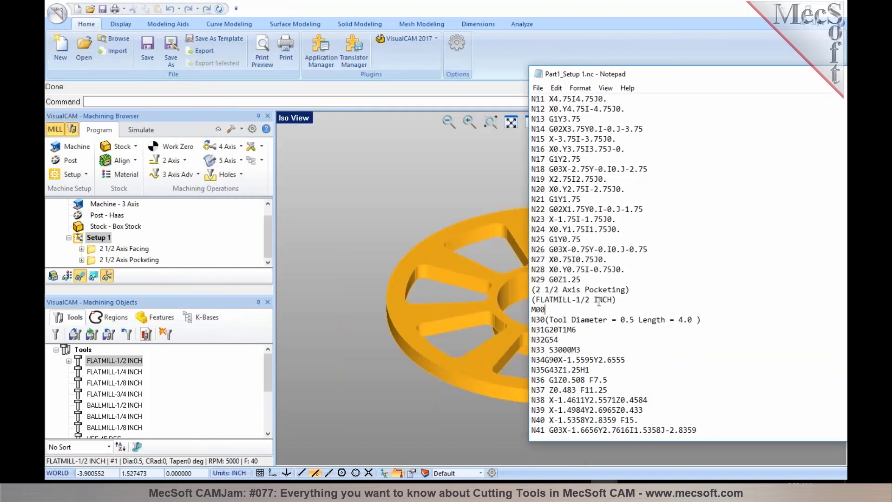
{"action": "double_click", "coordinate": [541, 309]}
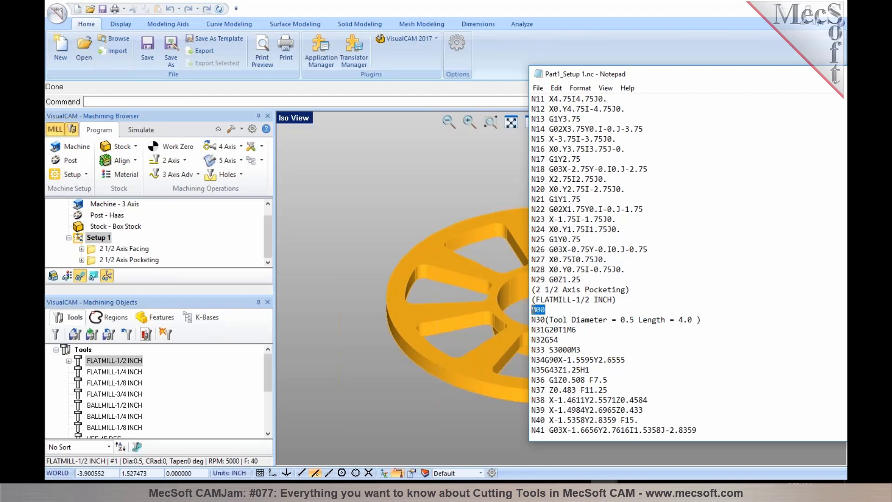
{"action": "left_click", "coordinate": [559, 310]}
Step: Enable sequence number output for comments in the Haas post-processor, save it and close the generator
{"action": "left_click", "coordinate": [97, 214]}
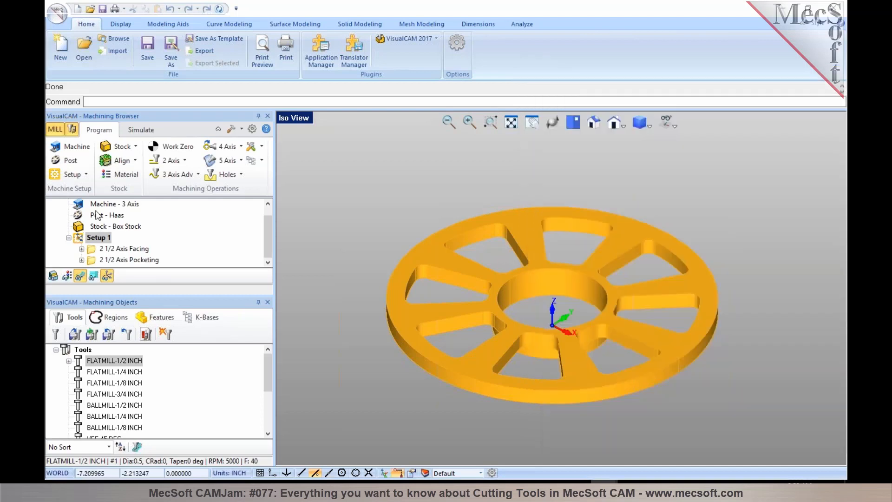
{"action": "double_click", "coordinate": [97, 215]}
{"action": "left_click", "coordinate": [233, 175]}
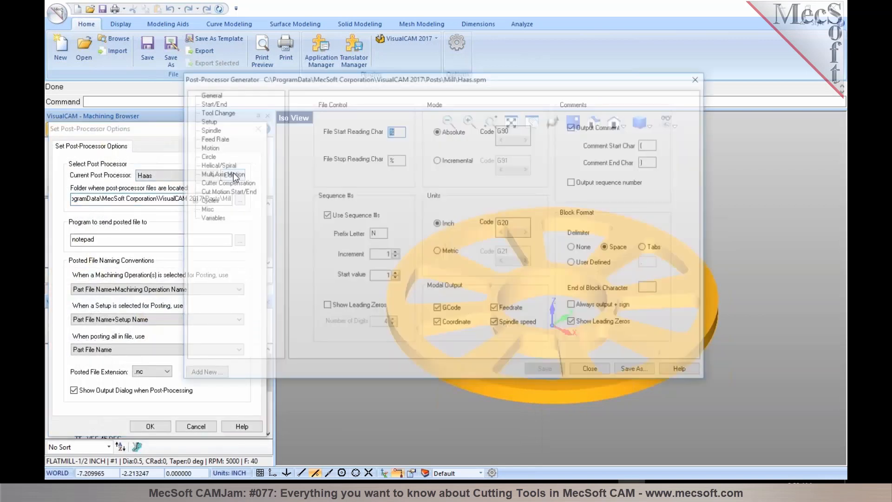
{"action": "left_click", "coordinate": [577, 184]}
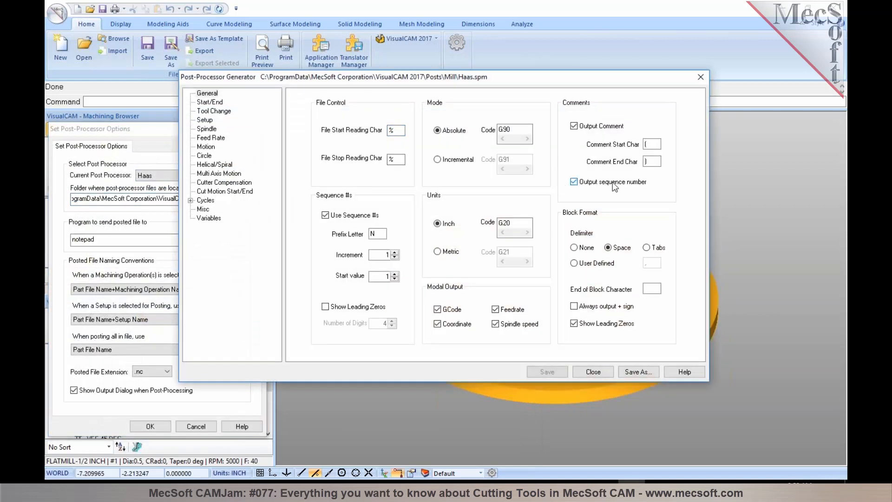
{"action": "left_click", "coordinate": [549, 369]}
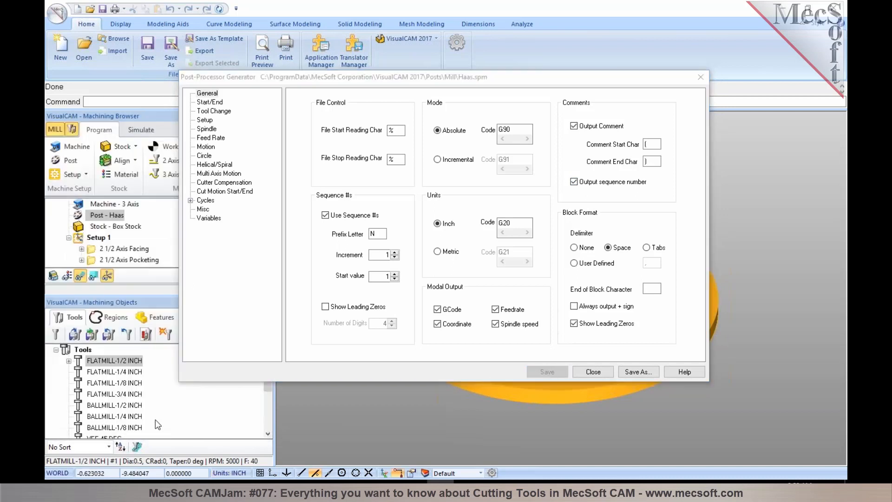
{"action": "left_click", "coordinate": [596, 373]}
Step: Post Setup 1 again with the Haas post, overwriting Part1_Setup 1.nc
{"action": "right_click", "coordinate": [105, 239]}
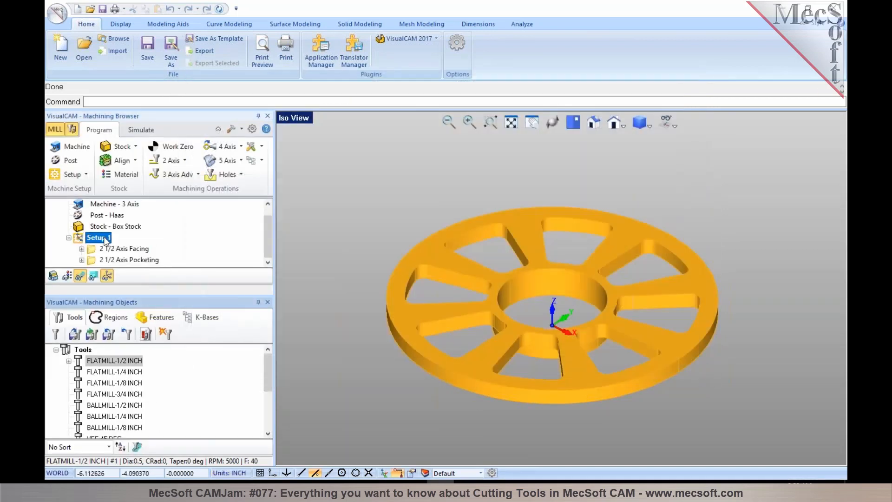
{"action": "left_click", "coordinate": [121, 263]}
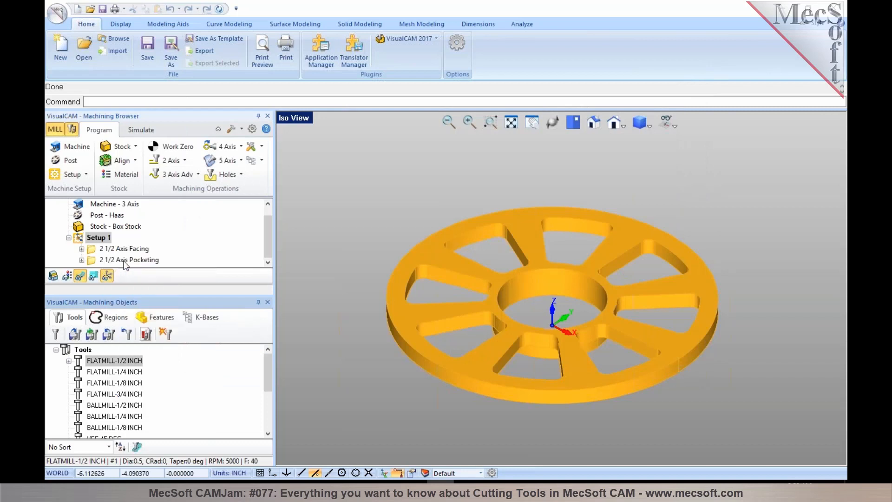
{"action": "left_click", "coordinate": [576, 313]}
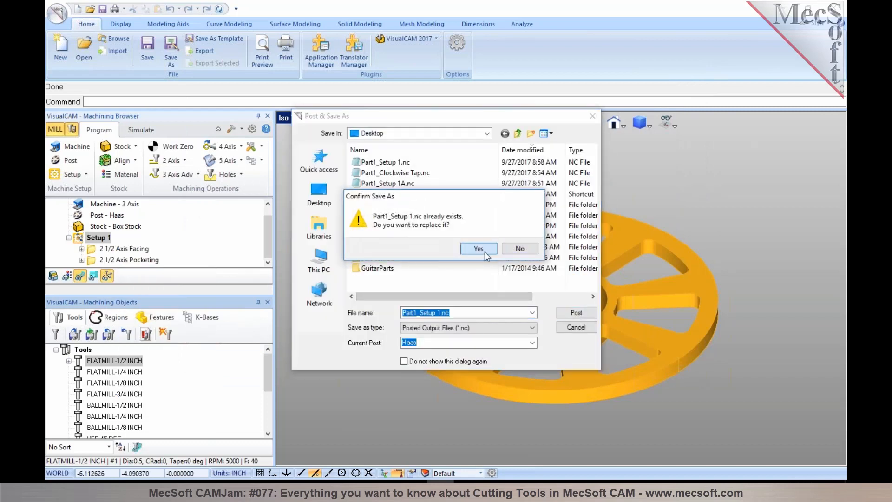
{"action": "left_click", "coordinate": [484, 252]}
Step: Check the sequence numbers on the FLATMILL-1/2 INCH comment and M00 lines in the reposted G-code
{"action": "scroll", "coordinate": [327, 270], "scroll_direction": "down", "scroll_amount": 1}
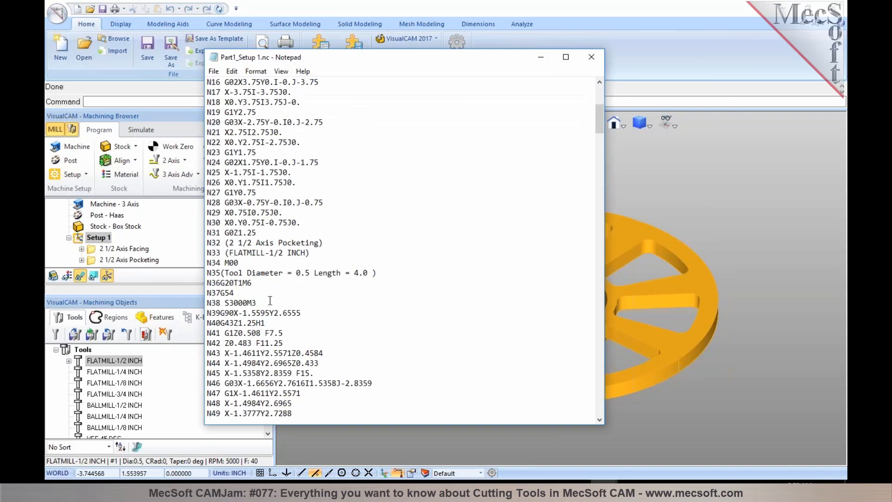
{"action": "left_click_drag", "start_coordinate": [239, 263], "coordinate": [198, 254]}
{"action": "left_click", "coordinate": [291, 278]}
{"action": "left_click_drag", "start_coordinate": [256, 263], "coordinate": [205, 254]}
{"action": "left_click", "coordinate": [254, 262]}
Step: Review the Comments to Output setting in the 2 1/2 Axis Facing operation's properties, leaving it unchanged
{"action": "left_click", "coordinate": [130, 251]}
{"action": "right_click", "coordinate": [129, 251]}
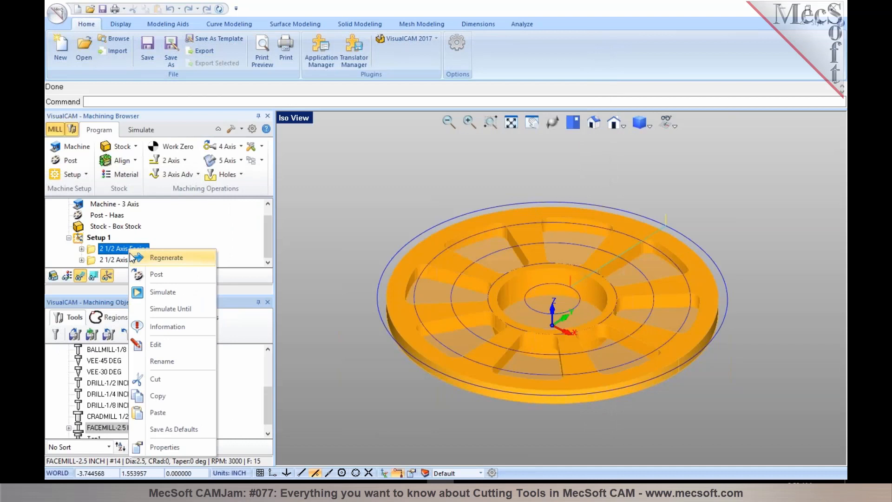
{"action": "left_click", "coordinate": [170, 447]}
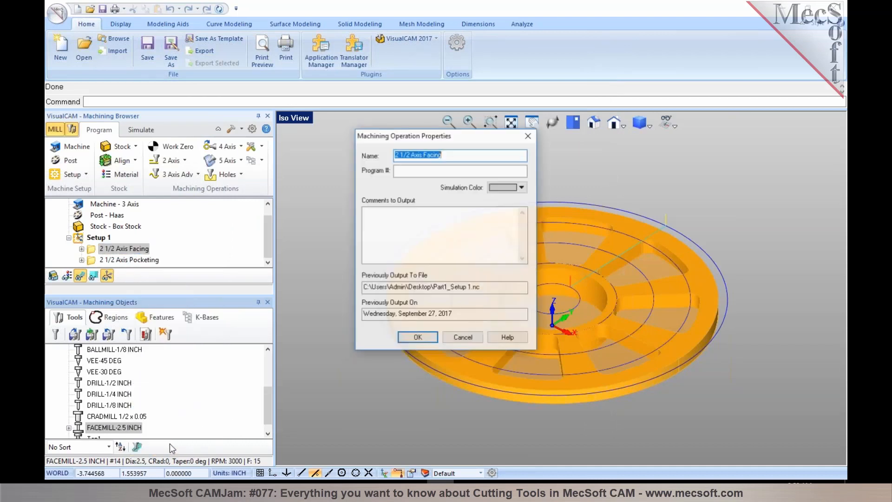
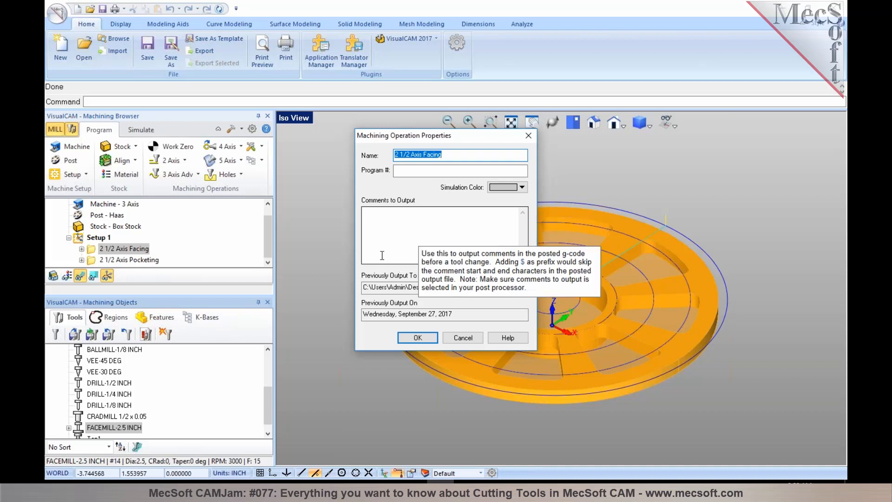
{"action": "left_click", "coordinate": [458, 338]}
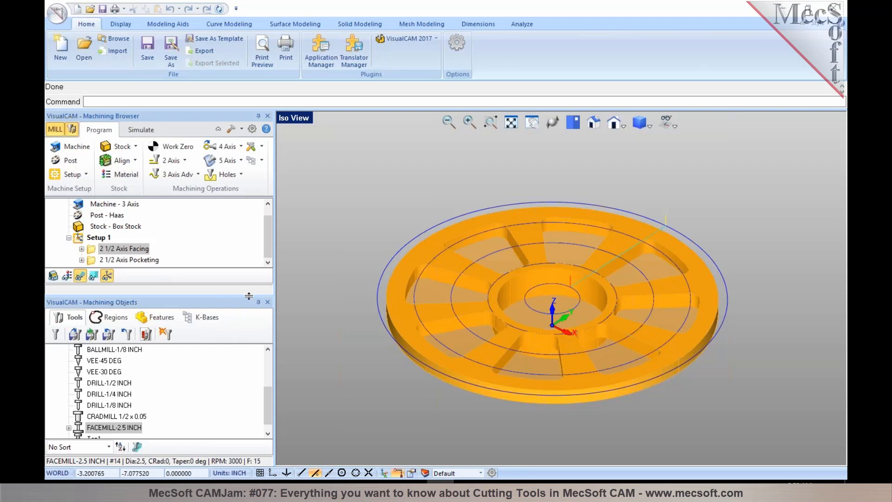
Step: Enlarge the Machining Browser's operation tree and set the 3-axis machine's tool change point Z to 3.0
{"action": "left_click_drag", "start_coordinate": [250, 292], "coordinate": [246, 329]}
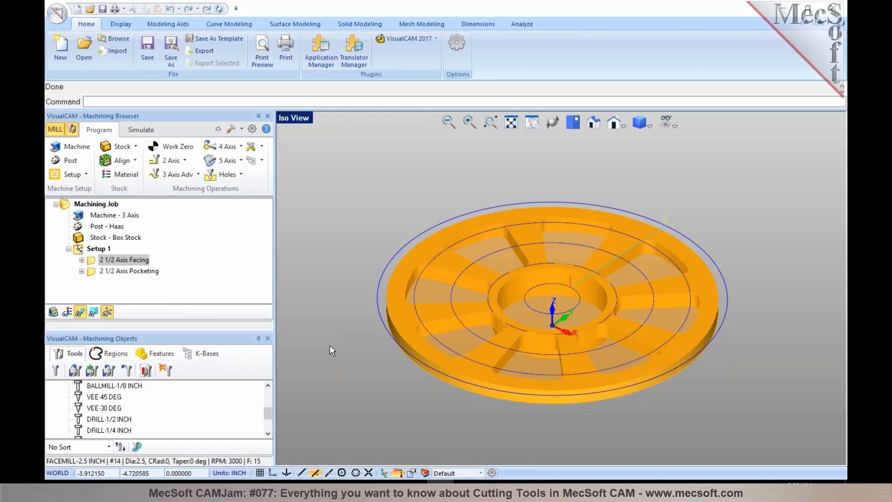
{"action": "left_click", "coordinate": [77, 146]}
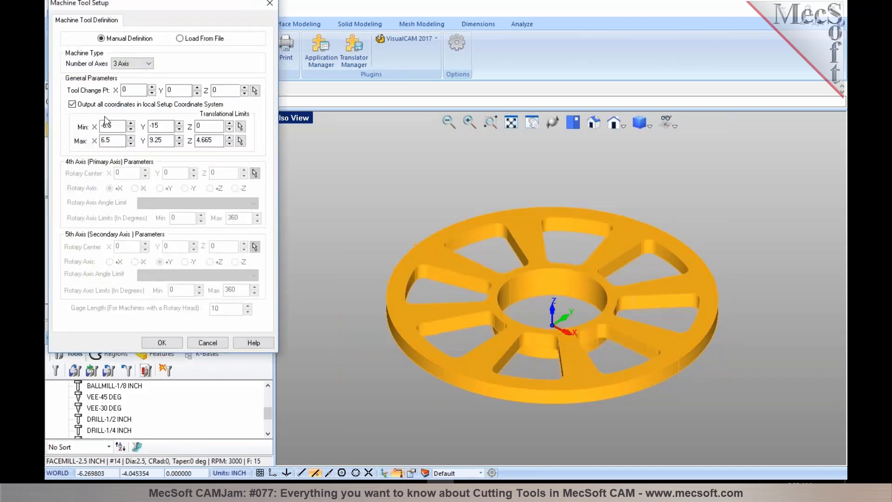
{"action": "left_click", "coordinate": [124, 90]}
{"action": "left_click", "coordinate": [216, 91]}
{"action": "left_click_drag", "start_coordinate": [216, 92], "coordinate": [207, 95]}
{"action": "type", "text": "3.0"}
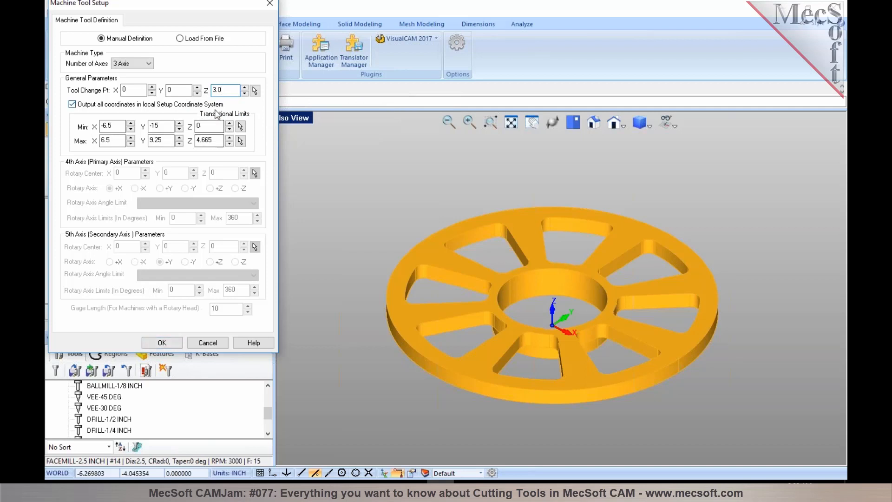
{"action": "left_click", "coordinate": [171, 343]}
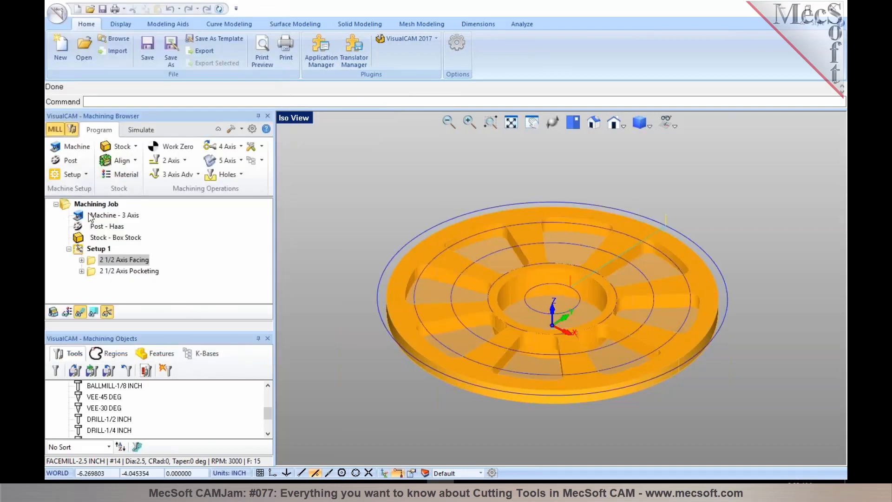
Step: Insert G00 X[TOOL_CHG_PT_X] as a new first line in the Haas post-processor's Tool Change Macro
{"action": "left_click", "coordinate": [93, 226]}
{"action": "left_click", "coordinate": [76, 165]}
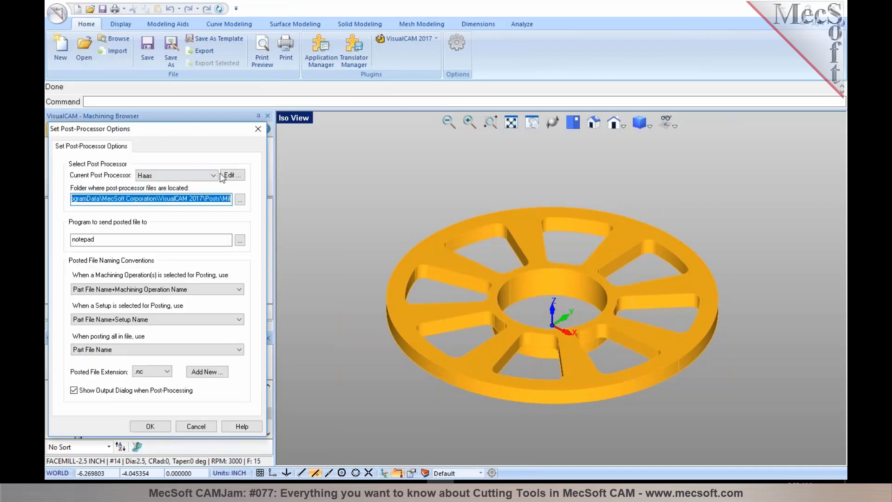
{"action": "left_click", "coordinate": [228, 174]}
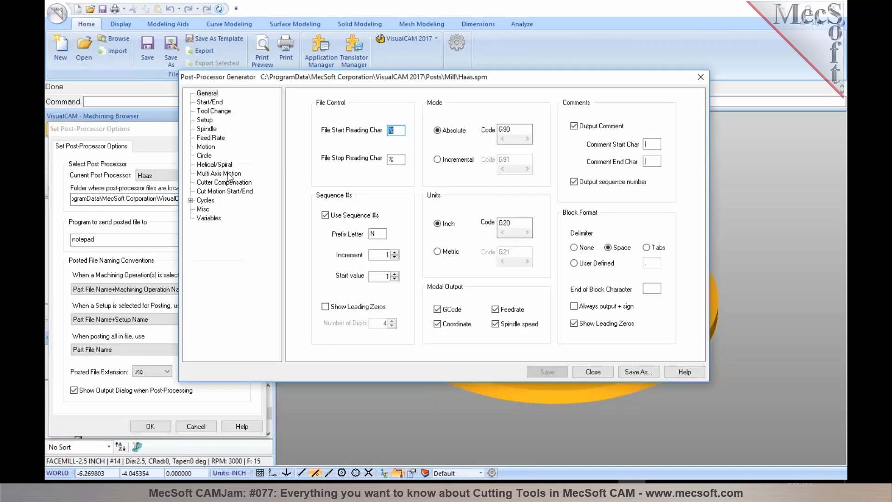
{"action": "left_click", "coordinate": [215, 112]}
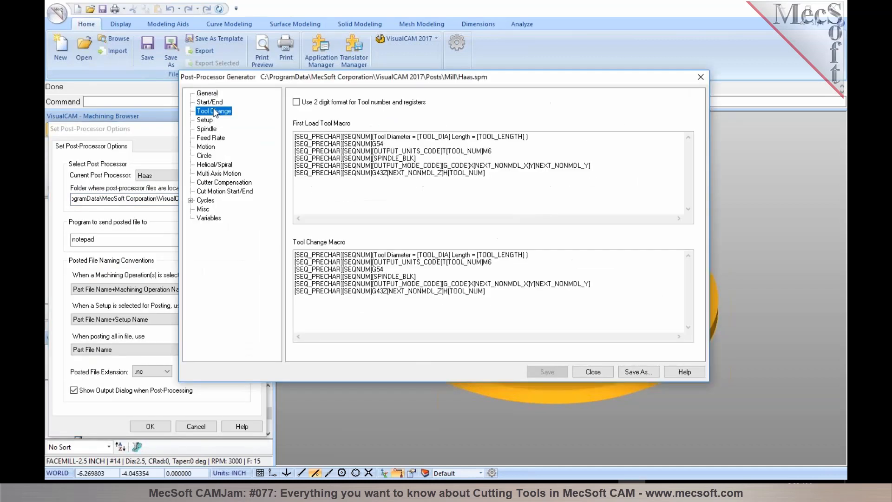
{"action": "left_click", "coordinate": [296, 257]}
{"action": "key", "text": "Return"}
{"action": "type", "text": "G00"}
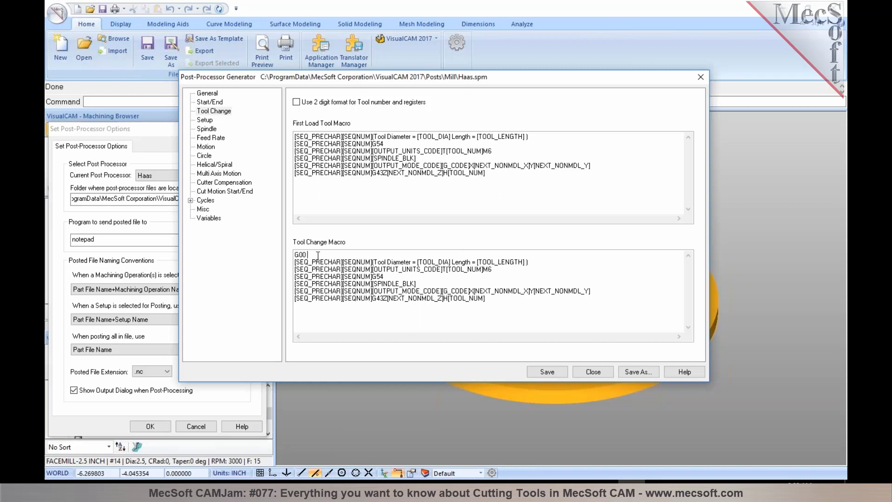
{"action": "type", "text": "X"}
{"action": "right_click", "coordinate": [325, 256]}
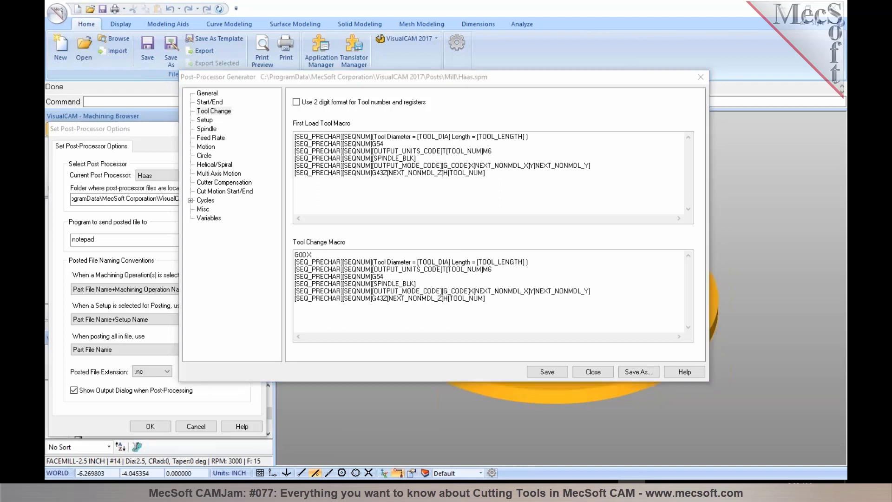
{"action": "left_click_drag", "start_coordinate": [576, 306], "coordinate": [552, 450]}
{"action": "double_click", "coordinate": [384, 436]}
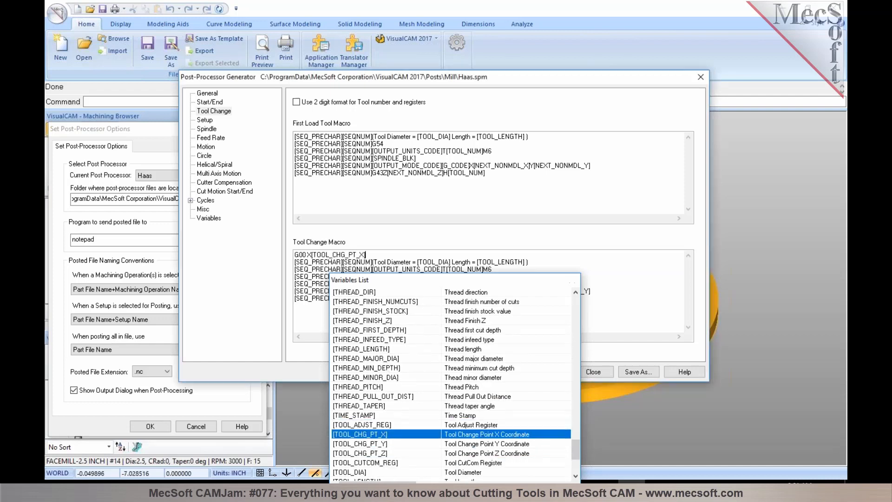
Step: Extend the first Tool Change Macro line with a copy of the X entry changed to Y[TOOL_CHG_PT_Y]
{"action": "left_click_drag", "start_coordinate": [368, 256], "coordinate": [314, 257]}
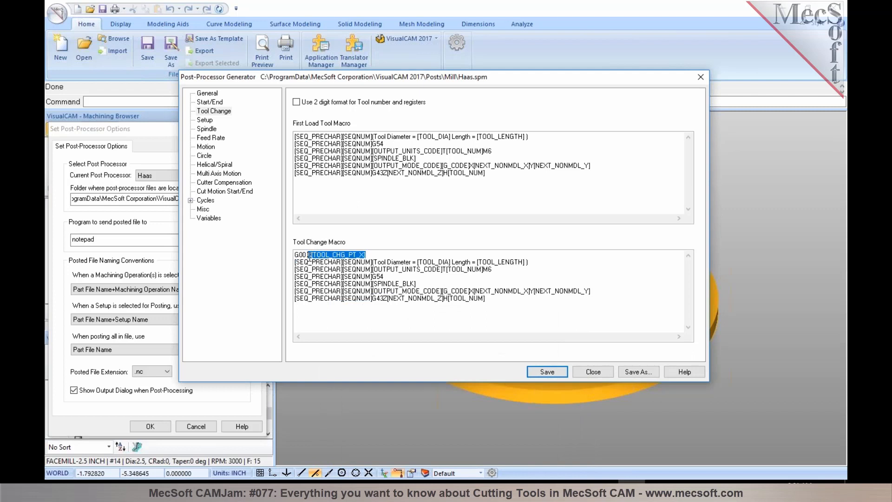
{"action": "left_click", "coordinate": [392, 255]}
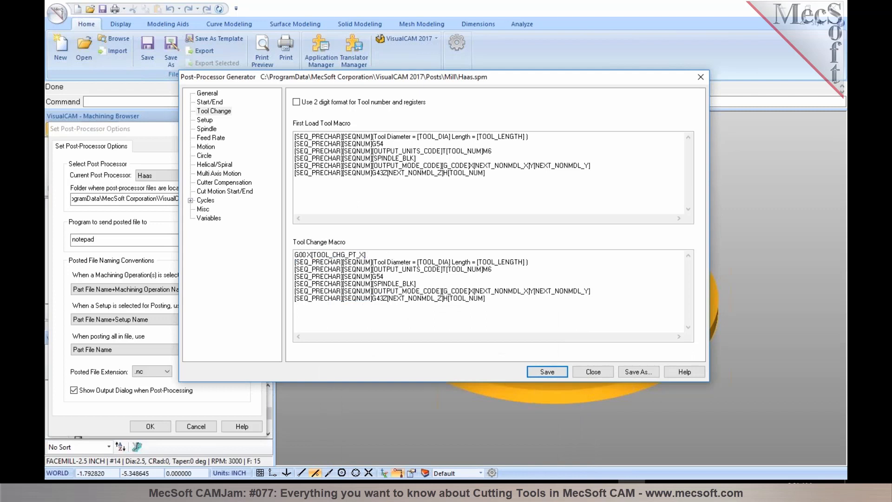
{"action": "type", "text": "X[TOOL_CHG_PT_X]"}
{"action": "left_click", "coordinate": [371, 255]}
{"action": "key", "text": "BackSpace"}
{"action": "type", "text": "Y"}
{"action": "left_click", "coordinate": [420, 254]}
{"action": "key", "text": "shift+Right"}
{"action": "type", "text": "Y"}
Step: Duplicate the G00 X[TOOL_CHG_PT_X] Y[TOOL_CHG_PT_Y] line directly below itself in the Tool Change Macro
{"action": "left_click_drag", "start_coordinate": [426, 255], "coordinate": [252, 258]}
{"action": "left_click_drag", "start_coordinate": [431, 254], "coordinate": [285, 259]}
{"action": "key", "text": "ctrl+c"}
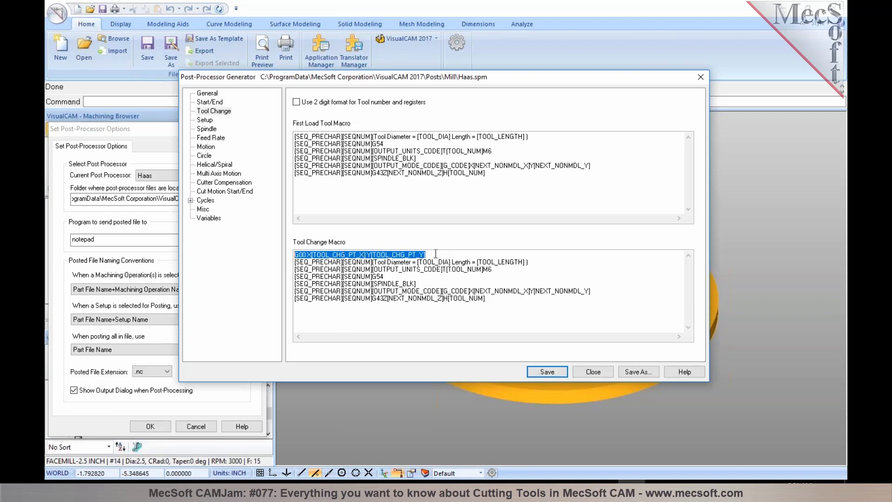
{"action": "left_click", "coordinate": [450, 255]}
{"action": "key", "text": "Return"}
{"action": "key", "text": "ctrl+v"}
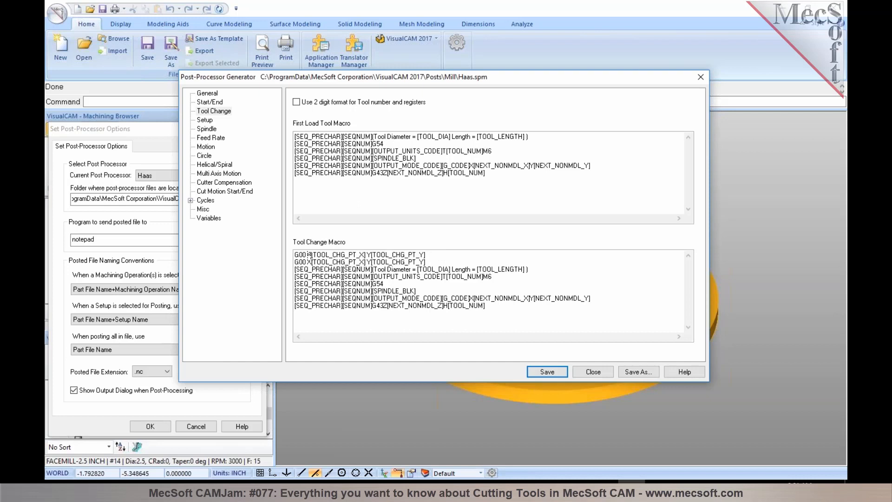
Step: Change the first Tool Change Macro line to G00 Z[TOOL_CHG_PT_Z], removing its Y entry
{"action": "left_click_drag", "start_coordinate": [307, 255], "coordinate": [313, 256]}
{"action": "type", "text": "Z"}
{"action": "left_click_drag", "start_coordinate": [360, 255], "coordinate": [365, 255]}
{"action": "type", "text": "Z"}
{"action": "left_click_drag", "start_coordinate": [426, 256], "coordinate": [367, 256]}
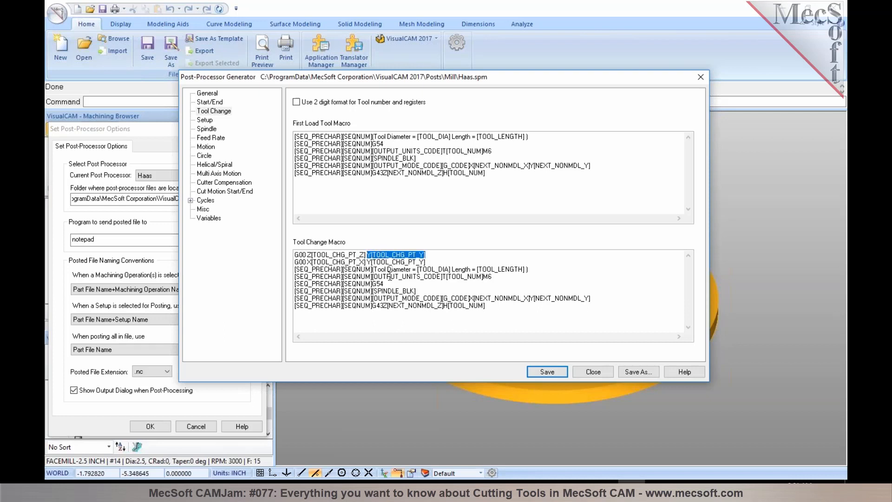
{"action": "key", "text": "Delete"}
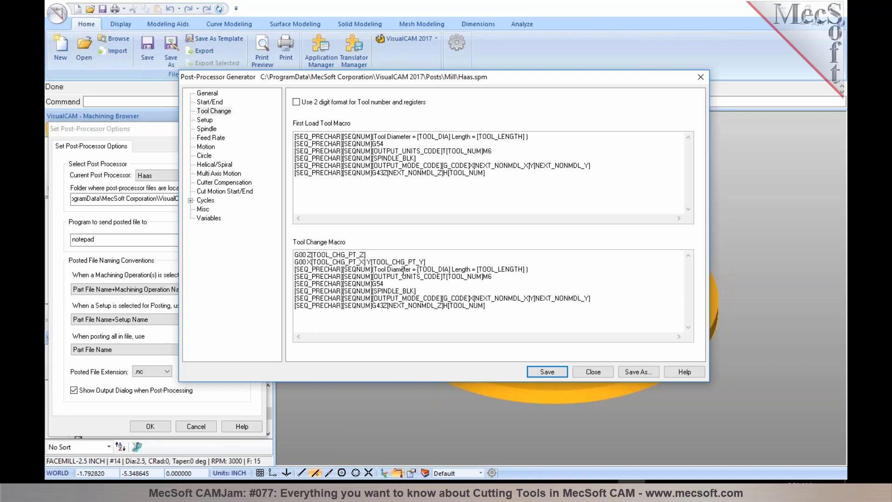
Step: Save the edited Haas post-processor and accept the post-processor options
{"action": "left_click", "coordinate": [536, 373]}
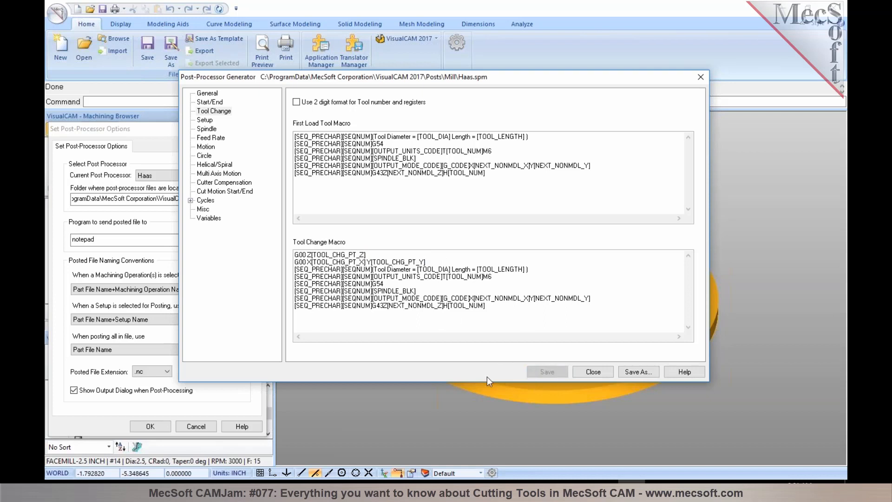
{"action": "left_click", "coordinate": [593, 372]}
{"action": "left_click", "coordinate": [150, 427]}
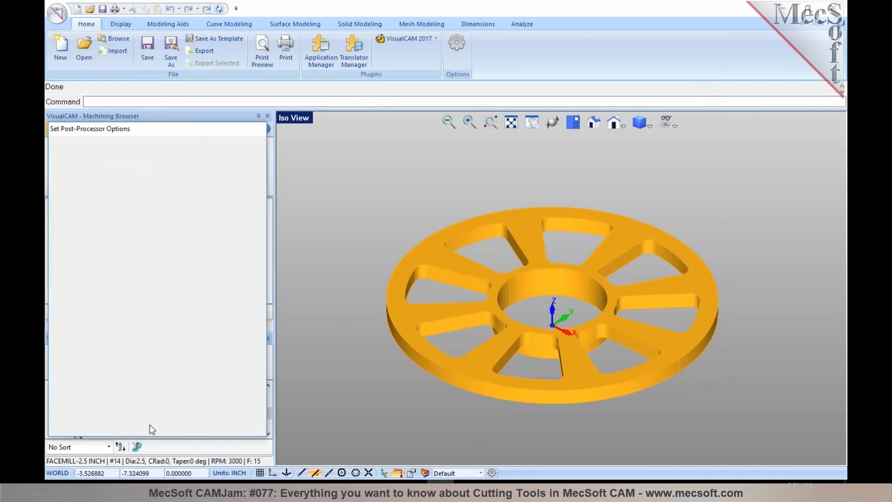
Step: Check the machine's tool change point and post Setup 1 with the Haas post, overwriting Part1_Setup 1.nc
{"action": "left_click", "coordinate": [71, 147]}
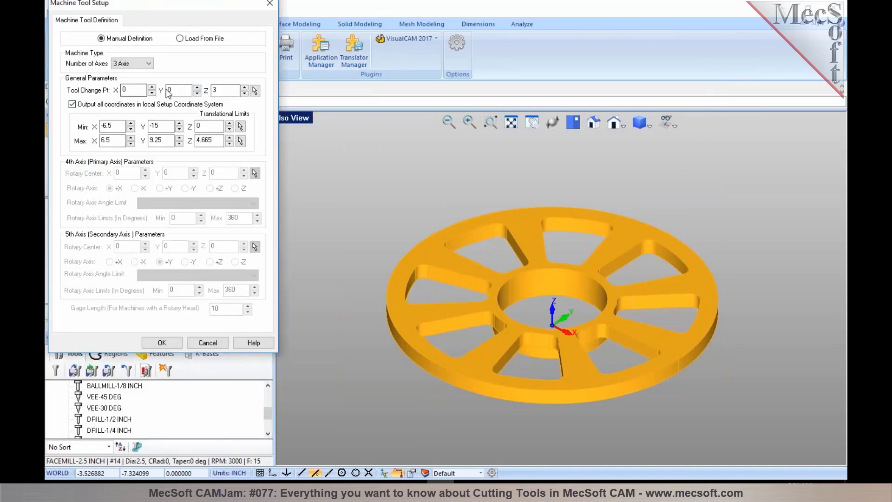
{"action": "left_click", "coordinate": [163, 343]}
{"action": "right_click", "coordinate": [98, 249]}
{"action": "left_click", "coordinate": [107, 273]}
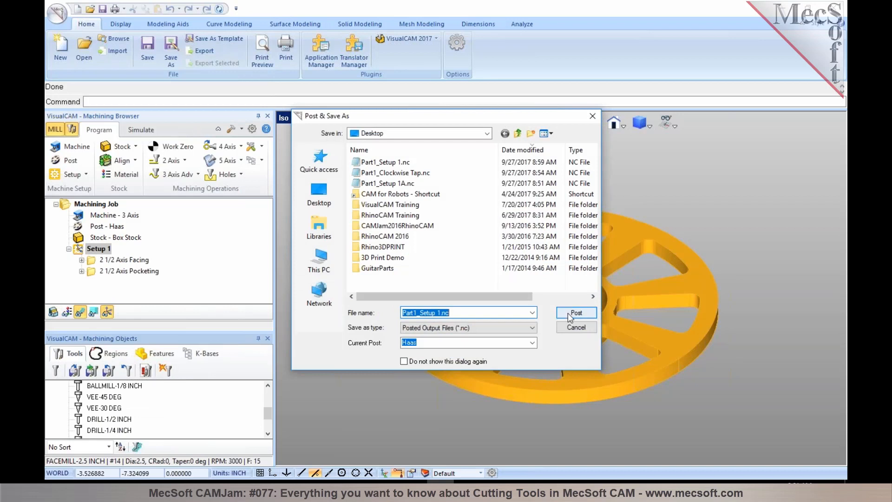
{"action": "left_click", "coordinate": [581, 314]}
{"action": "left_click", "coordinate": [479, 249]}
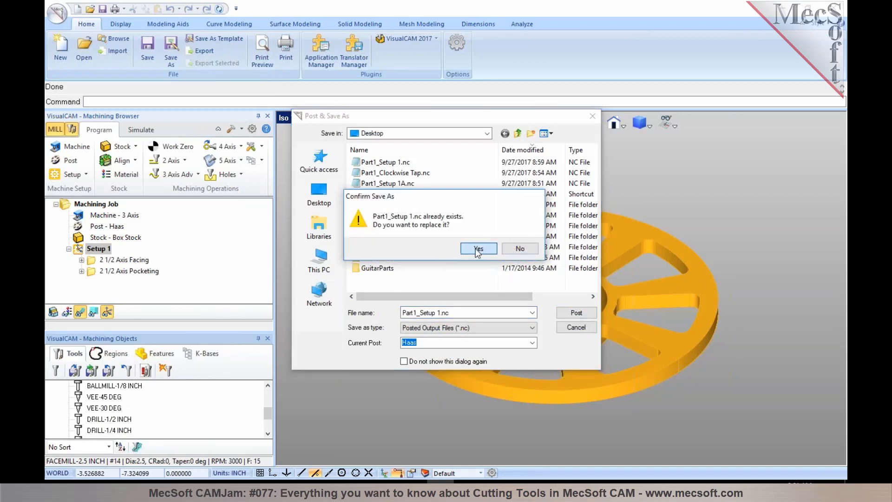
Step: Examine the G00 tool change point moves ahead of the pocketing tool change in the posted G-code, and close the file
{"action": "scroll", "coordinate": [469, 268], "scroll_direction": "down", "scroll_amount": 10}
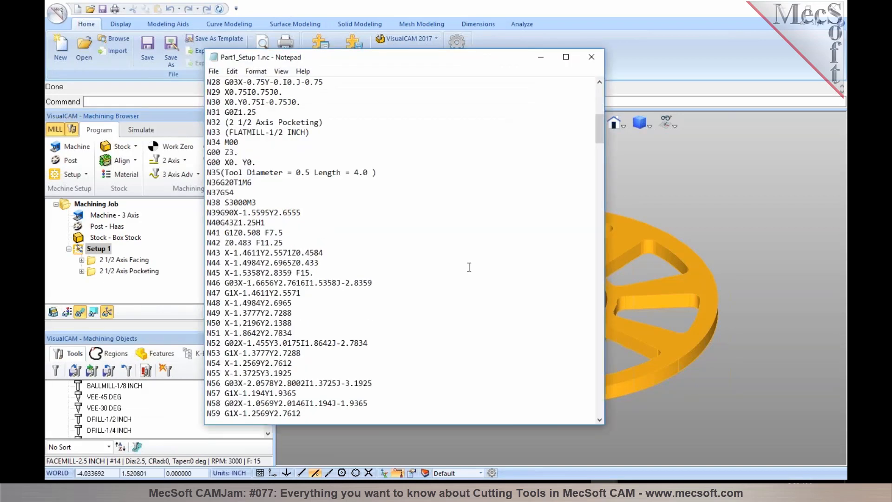
{"action": "left_click_drag", "start_coordinate": [257, 162], "coordinate": [207, 149]}
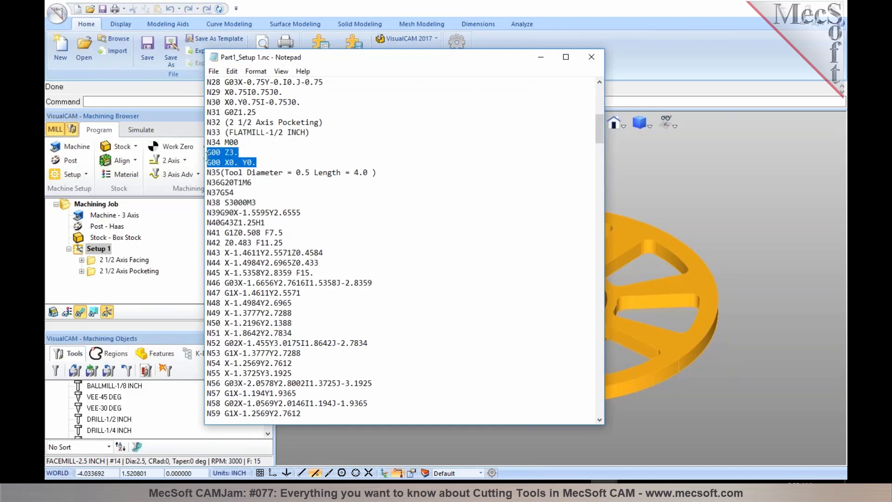
{"action": "left_click", "coordinate": [230, 153]}
{"action": "double_click", "coordinate": [230, 154]}
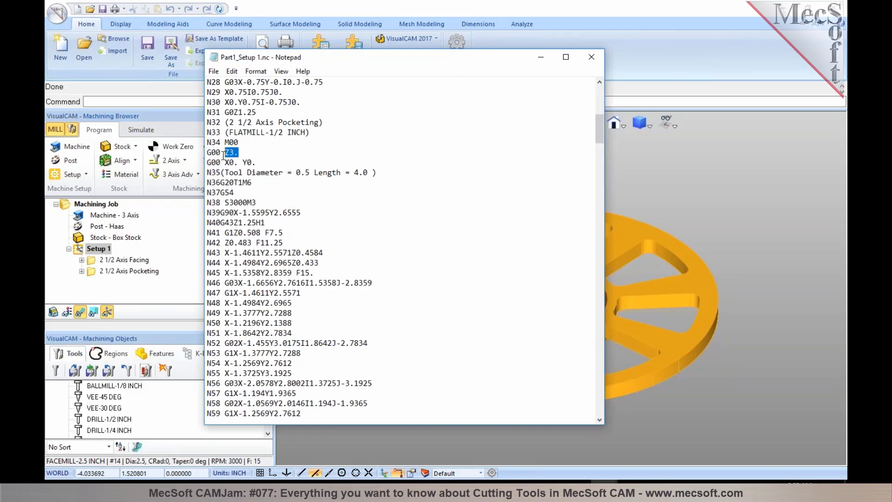
{"action": "left_click", "coordinate": [268, 162]}
{"action": "left_click", "coordinate": [645, 197]}
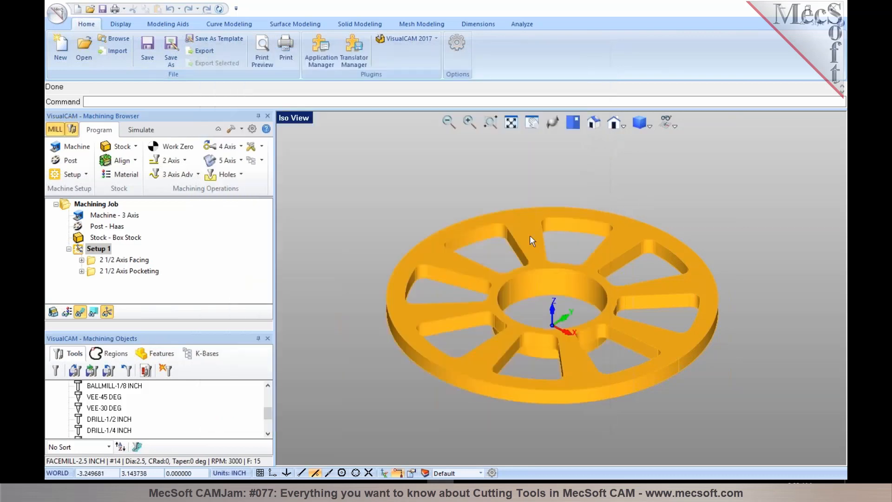
Step: Start a 2 1/2 Axis Profiling operation on the wheel's outer rim edges, using the FLATMILL-1/2 INCH tool
{"action": "scroll", "coordinate": [520, 237], "scroll_direction": "down", "scroll_amount": 2}
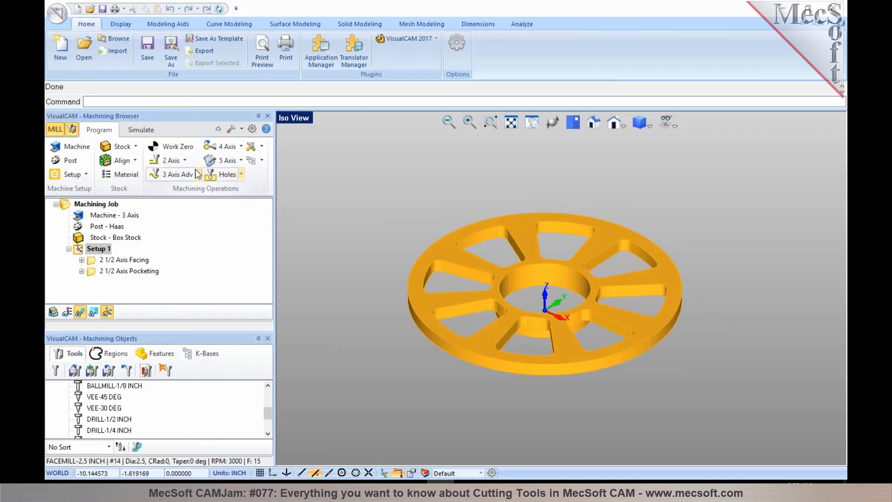
{"action": "left_click", "coordinate": [168, 160]}
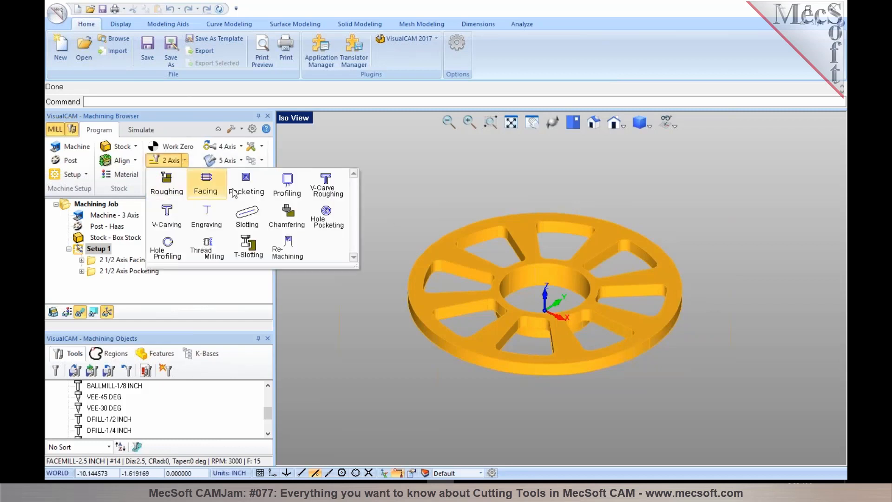
{"action": "left_click", "coordinate": [282, 194]}
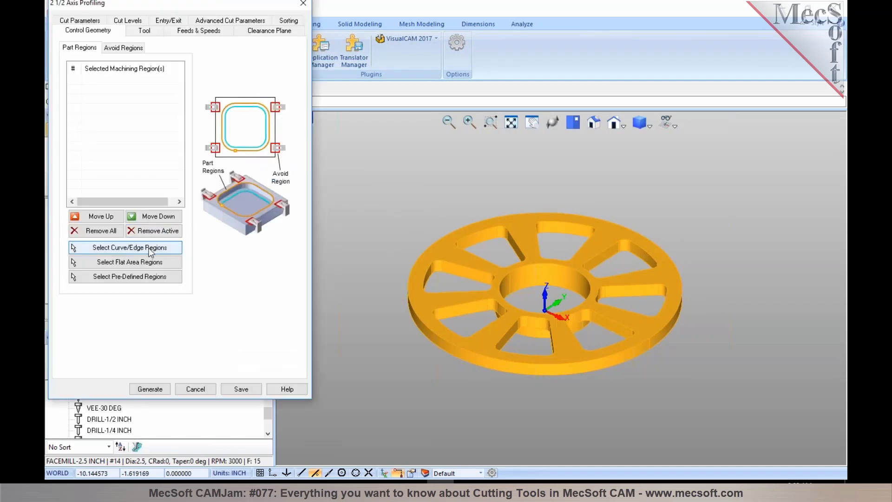
{"action": "left_click", "coordinate": [135, 247]}
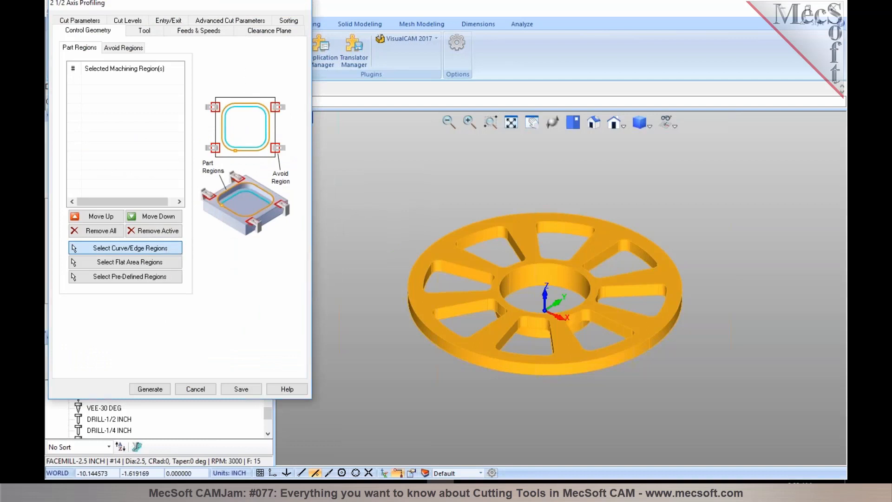
{"action": "left_click", "coordinate": [493, 364]}
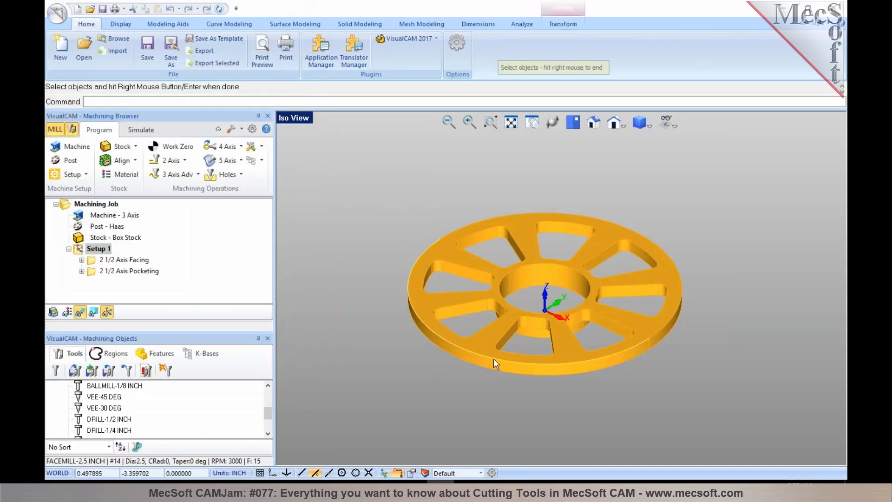
{"action": "left_click", "coordinate": [659, 331]}
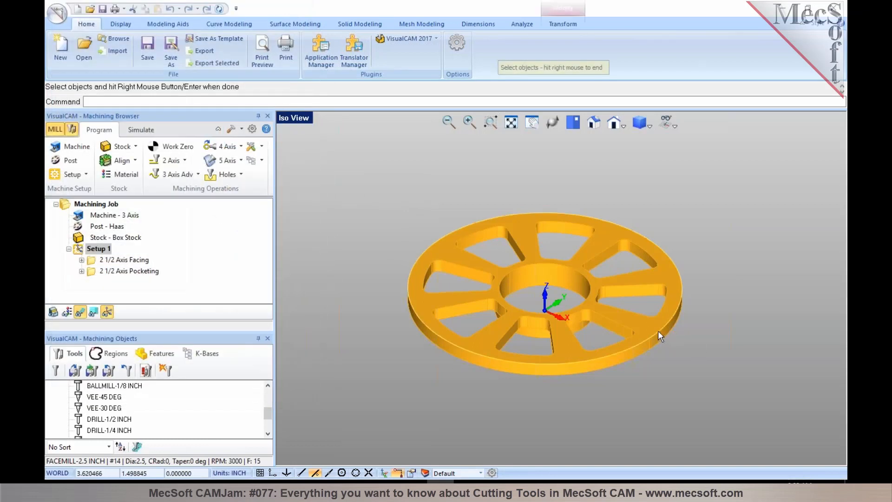
{"action": "right_click", "coordinate": [658, 330]}
{"action": "left_click", "coordinate": [152, 34]}
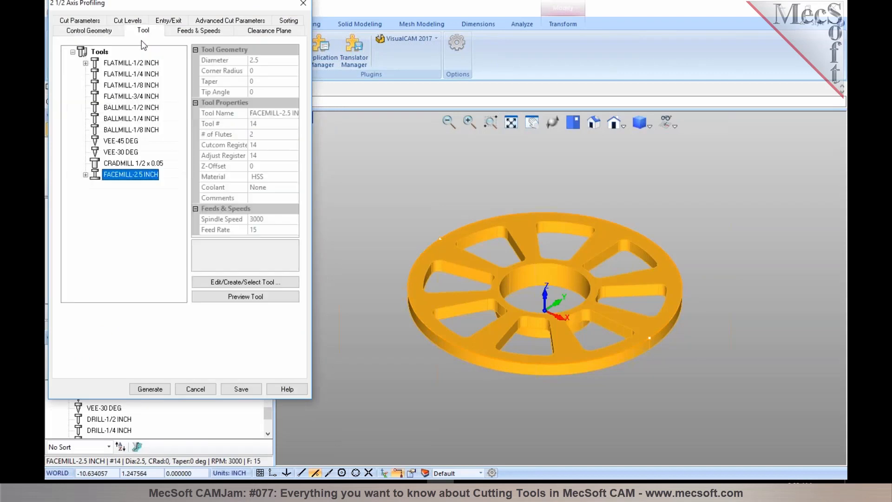
{"action": "left_click", "coordinate": [130, 62]}
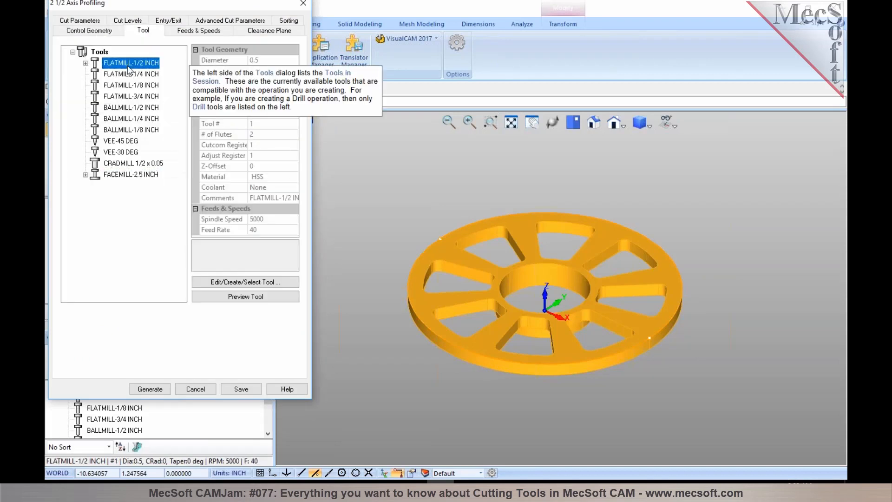
Step: Set the profiling cutter compensation to AUTO/ON and disable the mid-point of longest side as the cut start point
{"action": "left_click", "coordinate": [87, 22]}
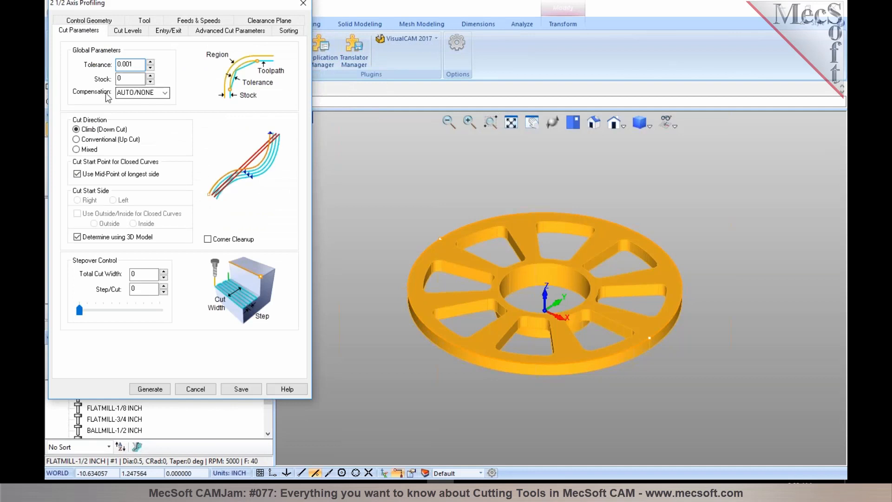
{"action": "left_click", "coordinate": [165, 93]}
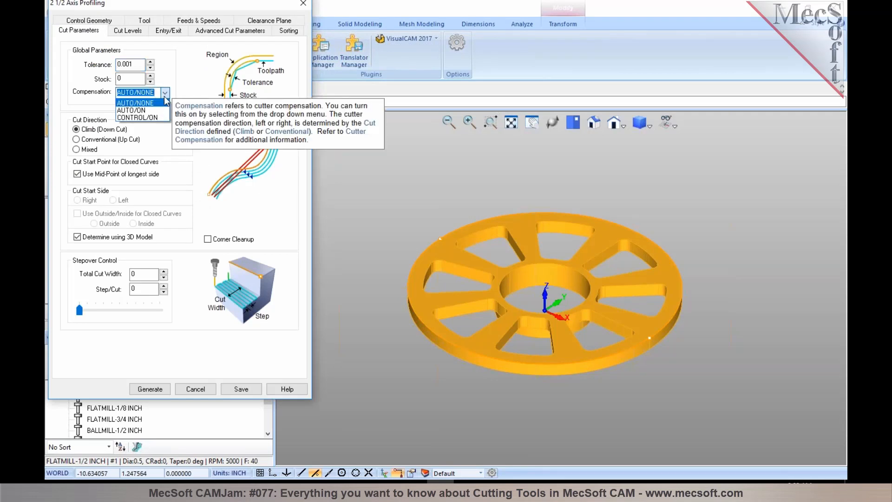
{"action": "left_click", "coordinate": [161, 106]}
{"action": "left_click", "coordinate": [164, 95]}
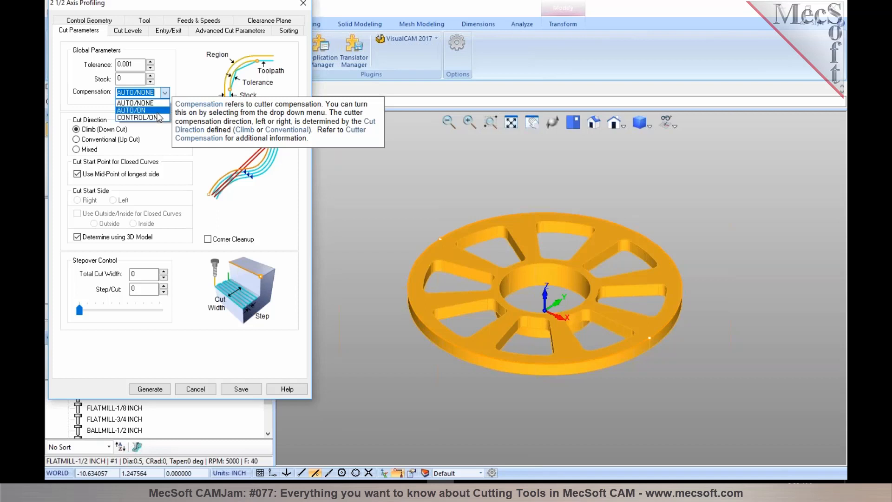
{"action": "left_click", "coordinate": [138, 110]}
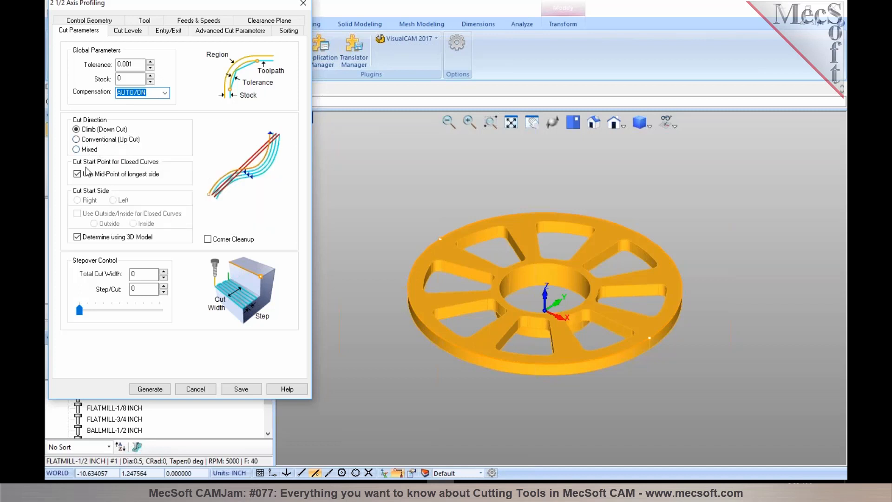
{"action": "left_click", "coordinate": [138, 176]}
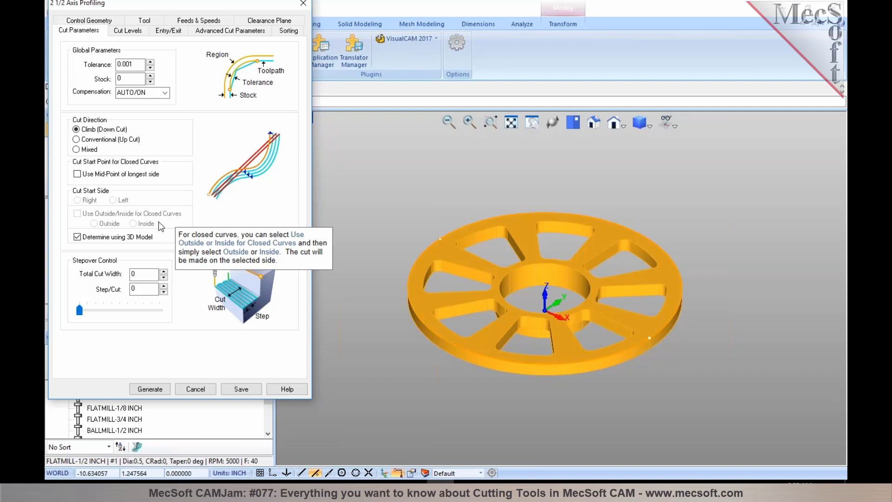
Step: Set the profiling engage motion to Linear with a length of 0.25 and generate the toolpath
{"action": "left_click", "coordinate": [128, 31]}
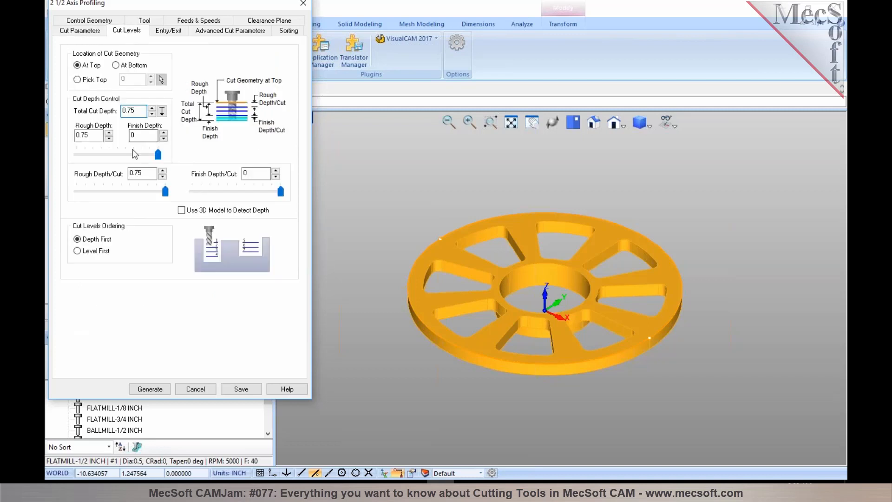
{"action": "left_click_drag", "start_coordinate": [155, 5], "coordinate": [186, 42]}
{"action": "left_click", "coordinate": [194, 69]}
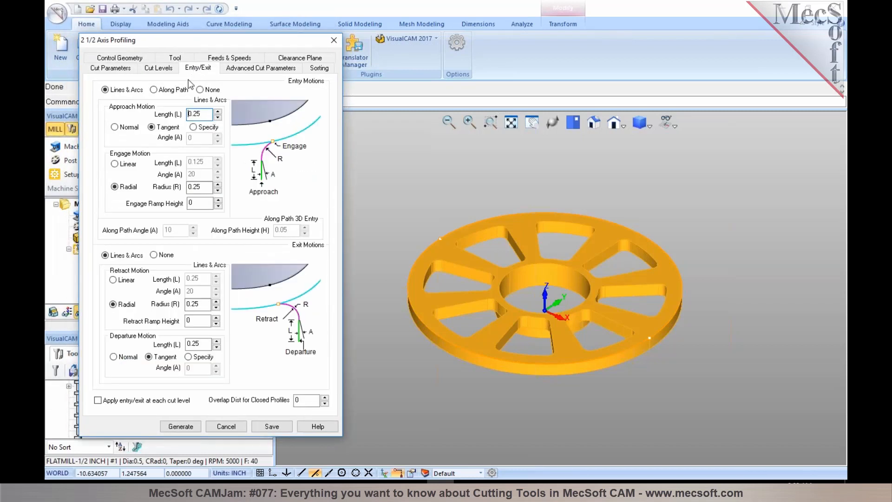
{"action": "mouse_move", "coordinate": [125, 168]}
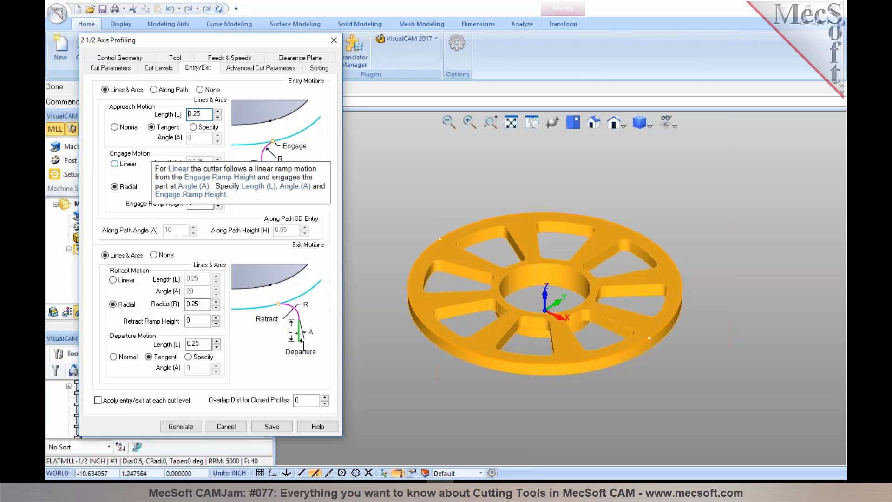
{"action": "left_click", "coordinate": [125, 166]}
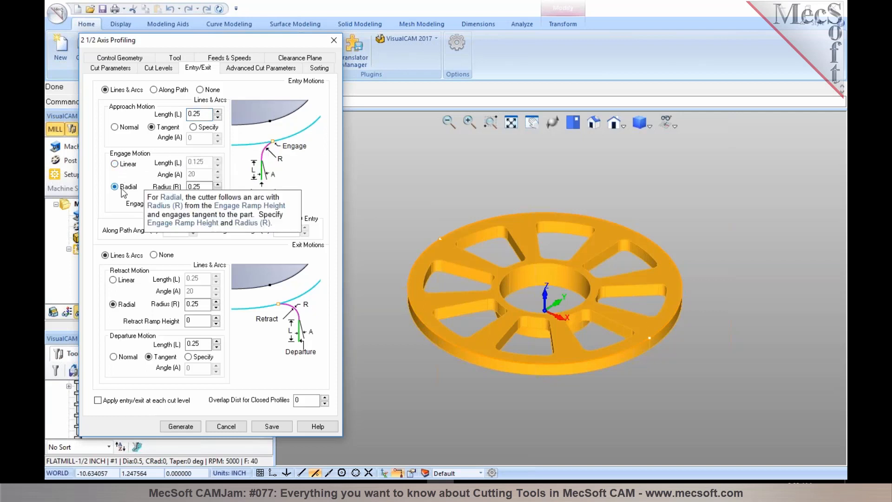
{"action": "left_click", "coordinate": [122, 189]}
{"action": "left_click", "coordinate": [125, 165]}
{"action": "left_click", "coordinate": [199, 162]}
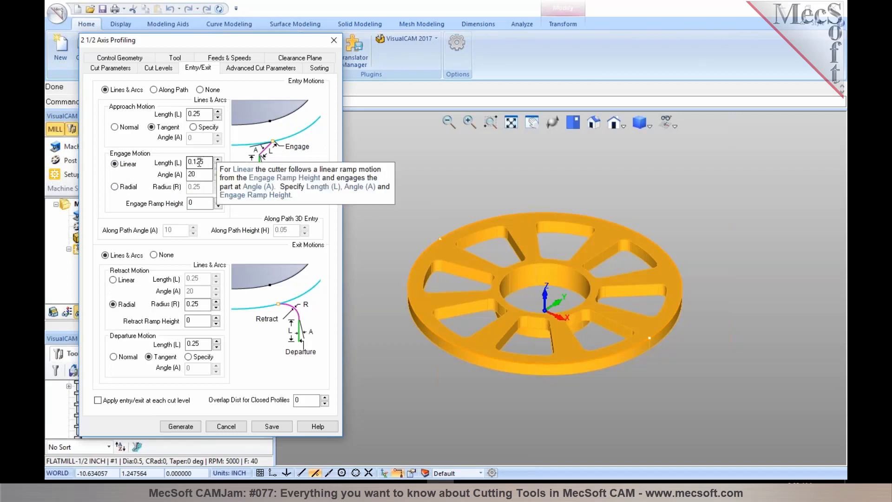
{"action": "key", "text": "BackSpace"}
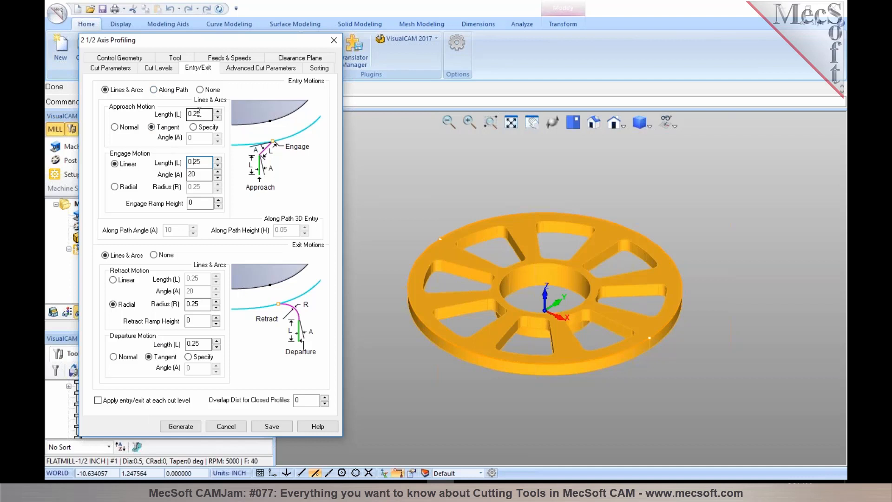
{"action": "mouse_move", "coordinate": [201, 114]}
{"action": "left_click", "coordinate": [193, 428]}
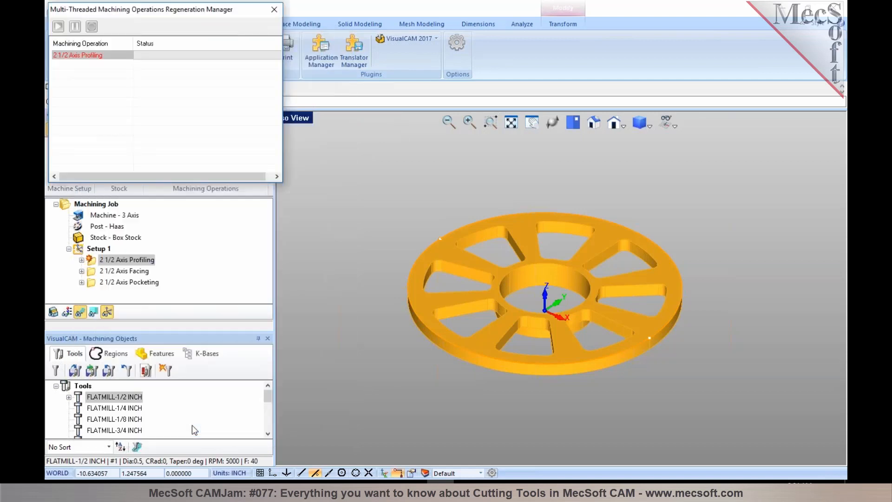
Step: Inspect the profiling toolpath's entry and exit moves beside the wheel's outer rim
{"action": "scroll", "coordinate": [389, 292], "scroll_direction": "up", "scroll_amount": 3}
{"action": "middle_click_drag", "start_coordinate": [389, 291], "coordinate": [413, 315]}
{"action": "scroll", "coordinate": [392, 353], "scroll_direction": "up", "scroll_amount": 1}
{"action": "scroll", "coordinate": [391, 352], "scroll_direction": "up", "scroll_amount": 3}
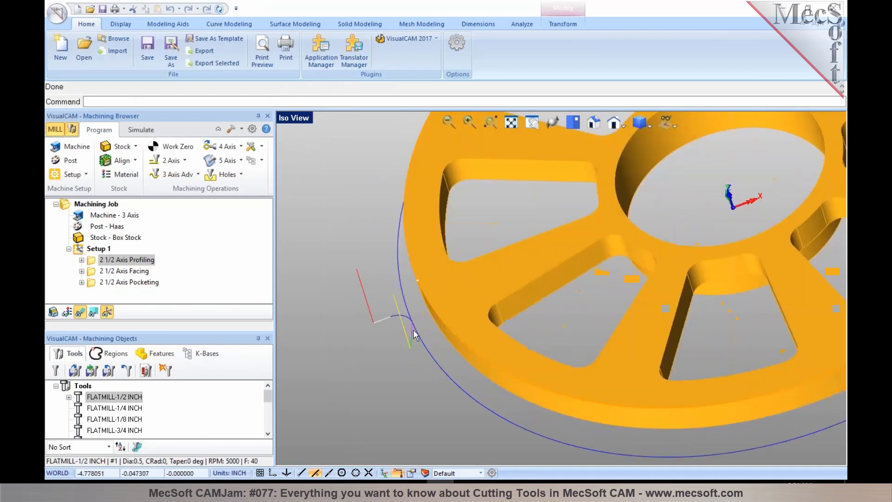
{"action": "scroll", "coordinate": [412, 329], "scroll_direction": "down", "scroll_amount": 1}
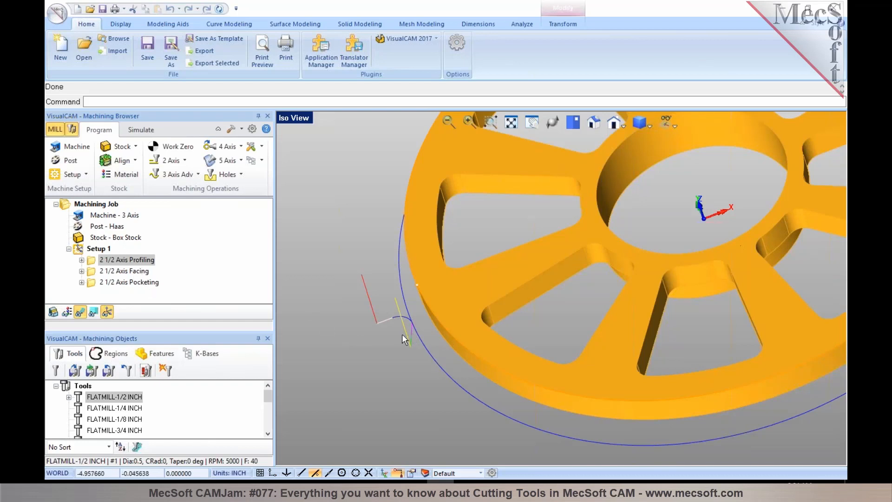
Step: Review the profiling operation's cut direction, compensation and entry/exit settings, and regenerate its toolpath
{"action": "double_click", "coordinate": [103, 260]}
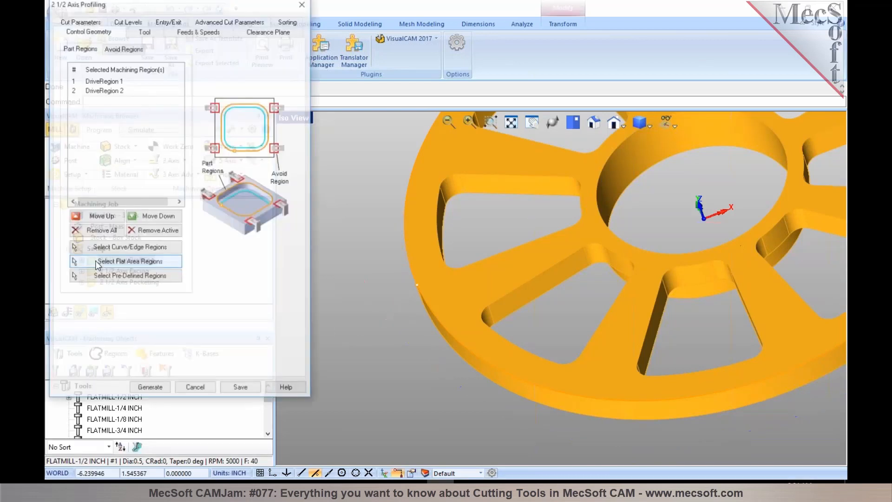
{"action": "left_click", "coordinate": [80, 22]}
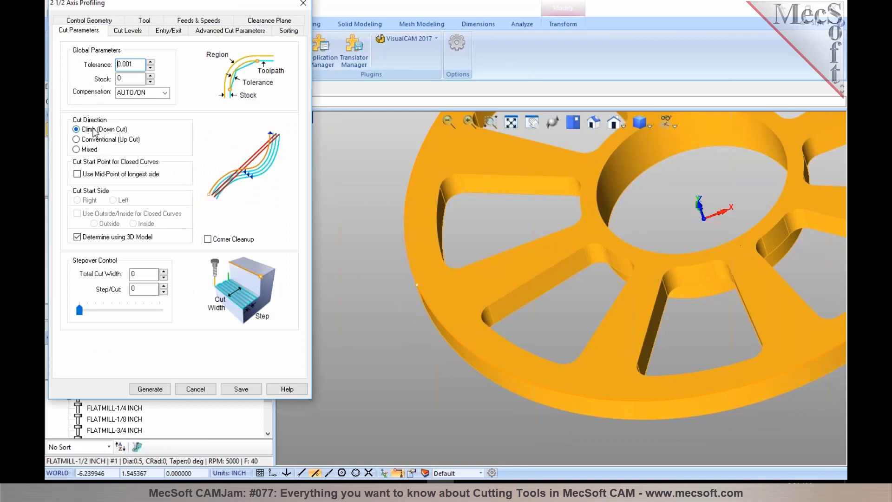
{"action": "mouse_move", "coordinate": [95, 132]}
{"action": "mouse_move", "coordinate": [145, 95]}
{"action": "left_click", "coordinate": [159, 32]}
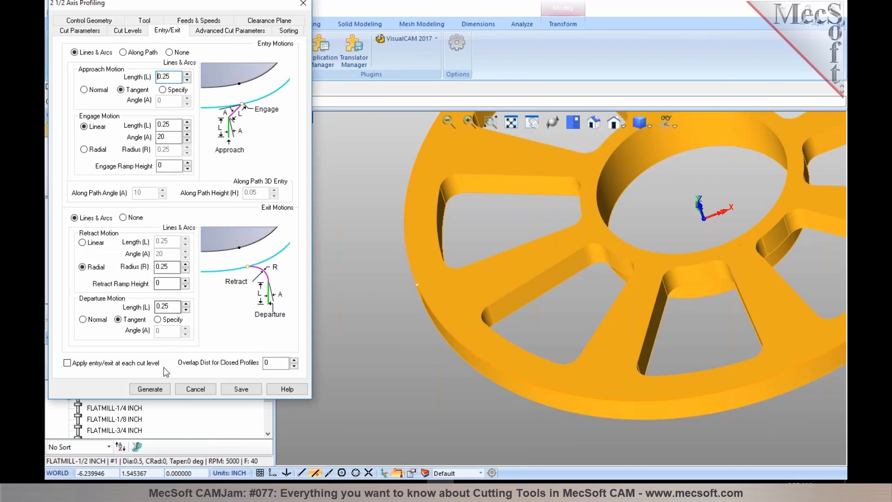
{"action": "left_click", "coordinate": [159, 392]}
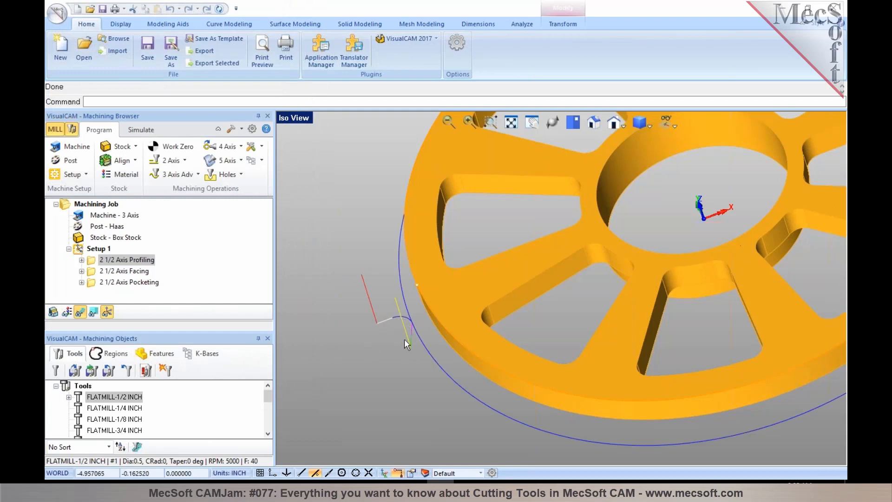
Step: Review the Cutter Compensation definitions of the Haas post-processor without changing them
{"action": "left_click", "coordinate": [59, 163]}
{"action": "left_click", "coordinate": [231, 176]}
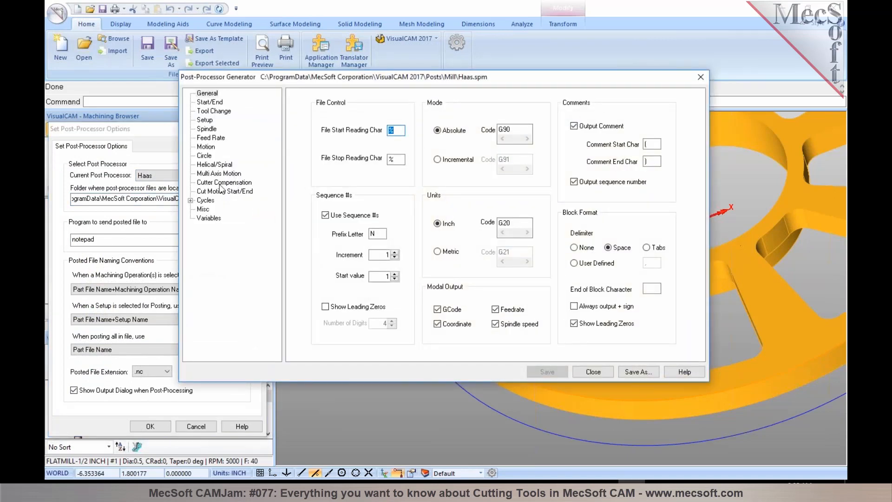
{"action": "left_click", "coordinate": [219, 183]}
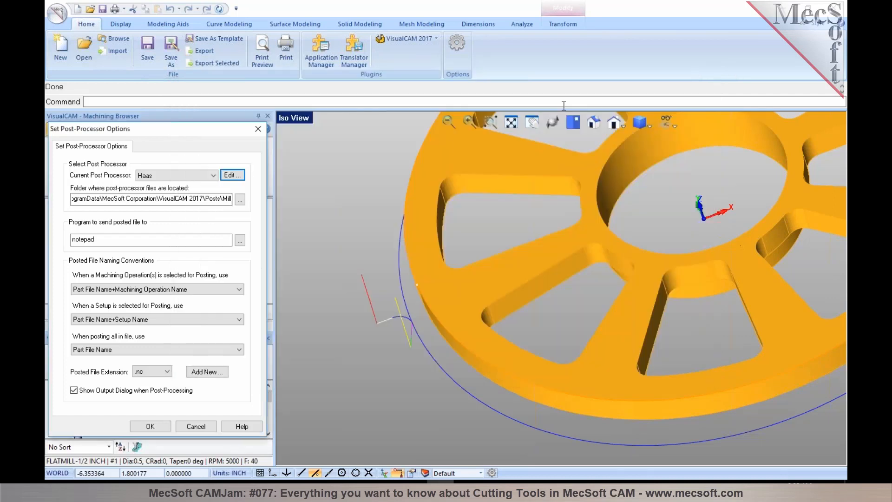
{"action": "left_click", "coordinate": [700, 78]}
{"action": "left_click", "coordinate": [151, 426]}
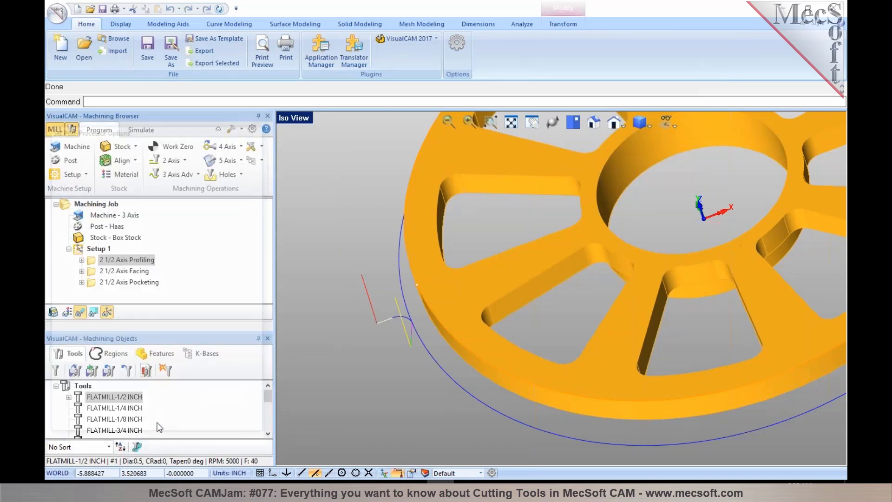
Step: Post the 2 1/2 Axis Profiling operation to the file Part1_2 1_2 Axis Profiling.nc
{"action": "right_click", "coordinate": [118, 263]}
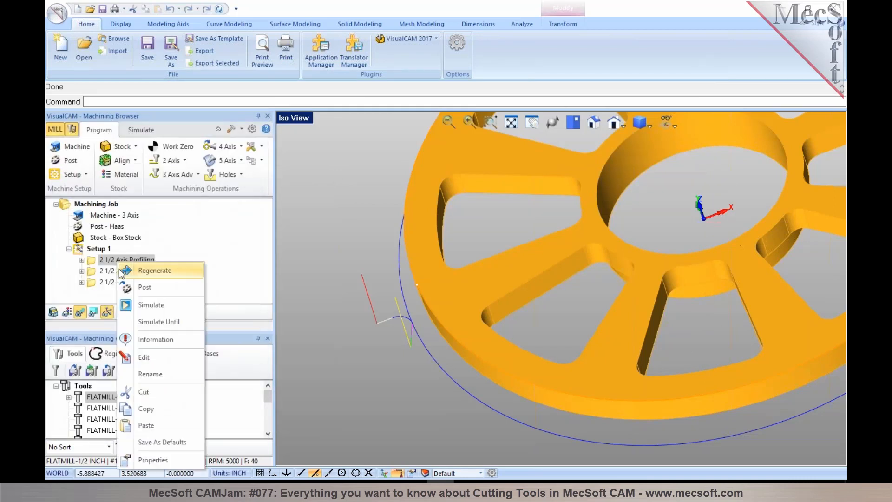
{"action": "left_click", "coordinate": [139, 287]}
{"action": "left_click", "coordinate": [560, 315]}
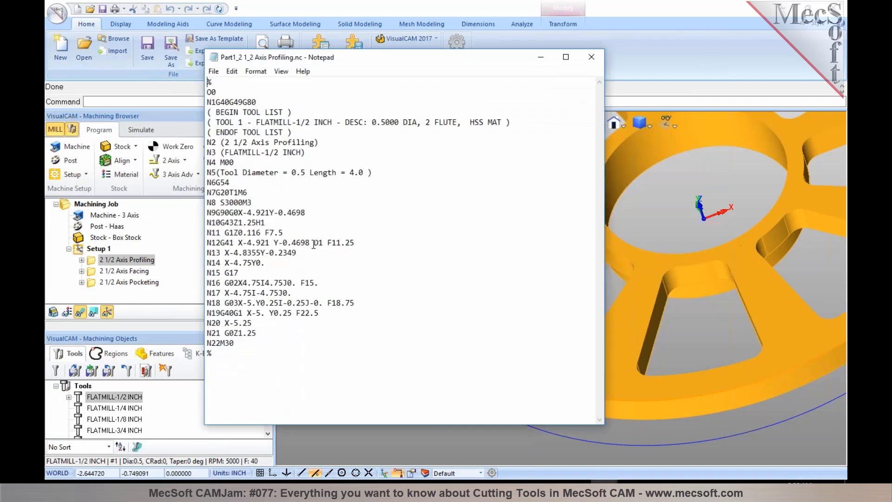
Step: Examine the posted G-code's G41 line that starts cutter compensation and the G40 line that cancels it
{"action": "left_click_drag", "start_coordinate": [220, 243], "coordinate": [353, 246]}
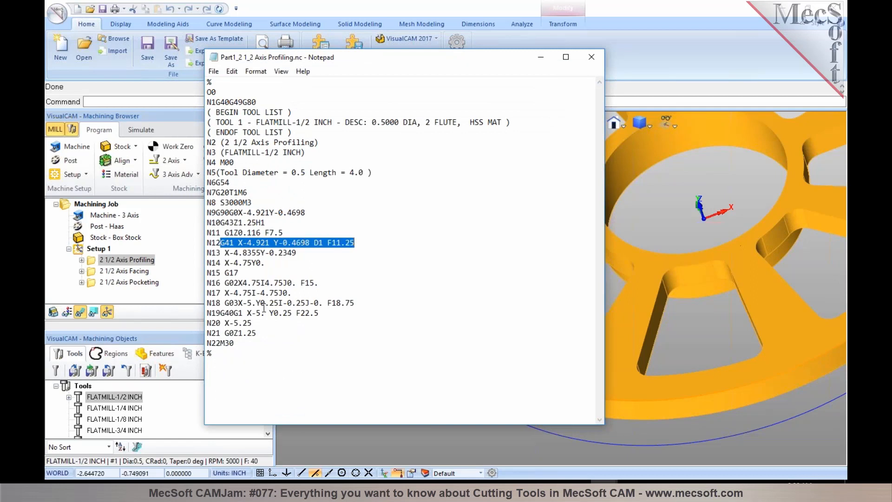
{"action": "left_click_drag", "start_coordinate": [324, 313], "coordinate": [205, 316]}
{"action": "left_click", "coordinate": [318, 332]}
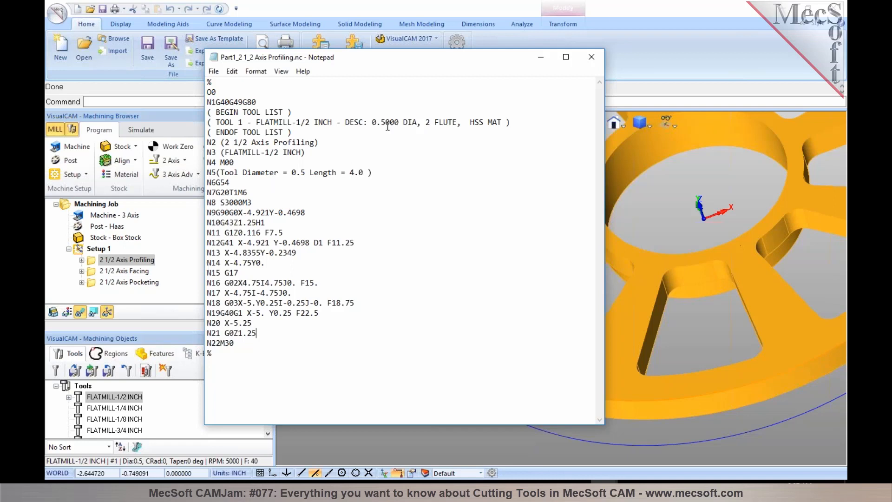
Step: Switch to the browser, open The Cutting Tools Workbook article on the MecSoft blog and read its contents and download instructions
{"action": "left_click", "coordinate": [839, 81]}
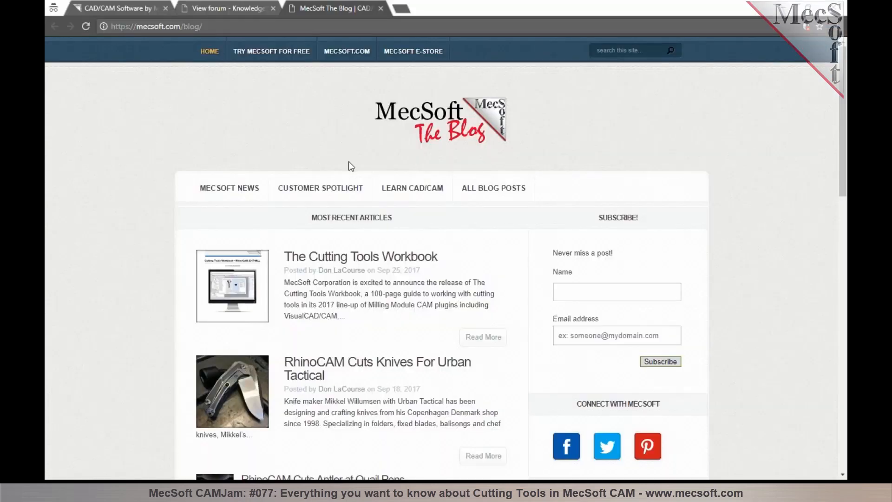
{"action": "scroll", "coordinate": [352, 168], "scroll_direction": "down", "scroll_amount": 1}
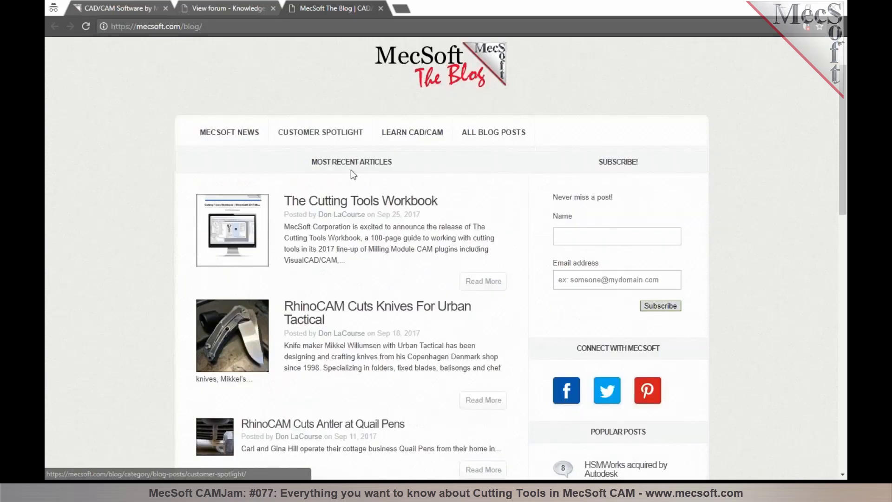
{"action": "left_click", "coordinate": [354, 201]}
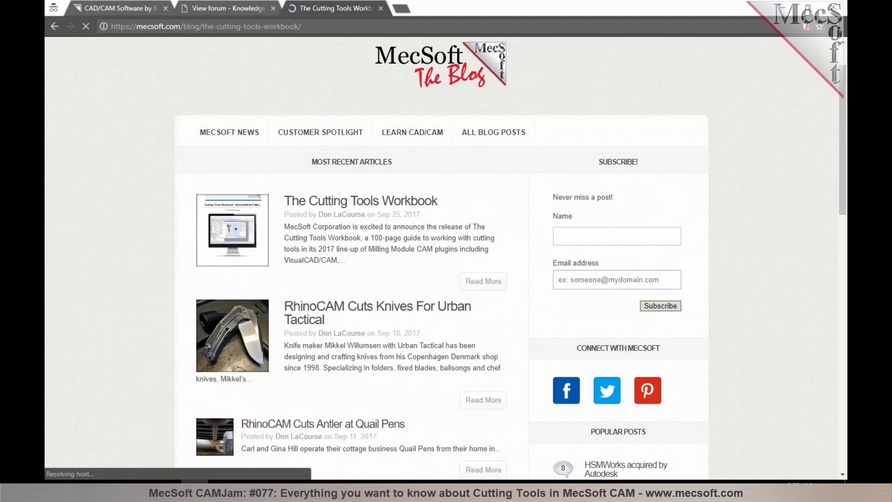
{"action": "scroll", "coordinate": [348, 255], "scroll_direction": "down", "scroll_amount": 5}
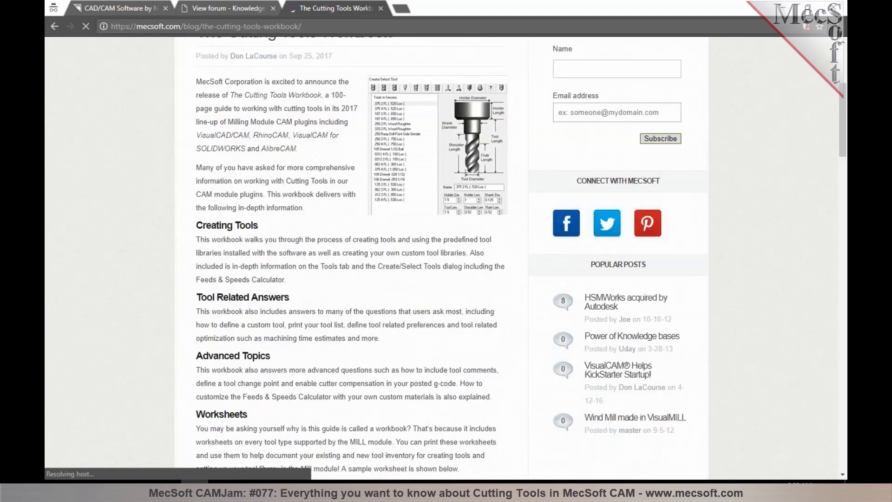
{"action": "scroll", "coordinate": [354, 201], "scroll_direction": "down", "scroll_amount": 6}
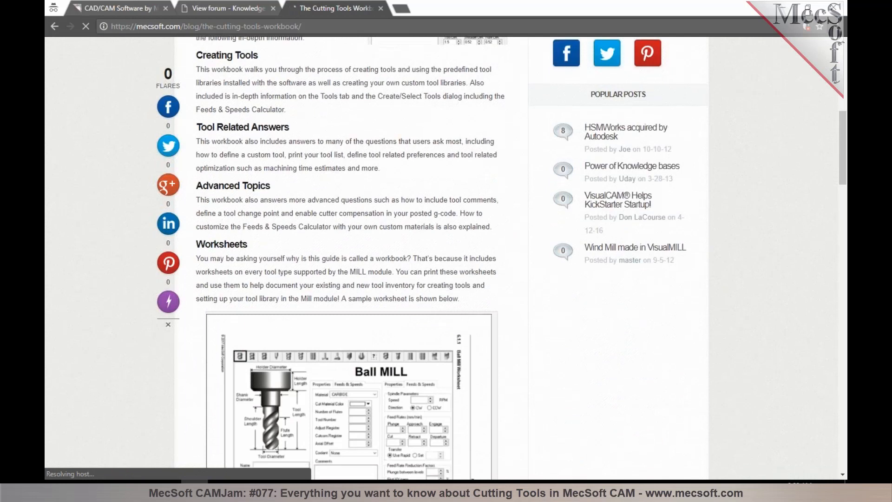
{"action": "scroll", "coordinate": [357, 204], "scroll_direction": "down", "scroll_amount": 5}
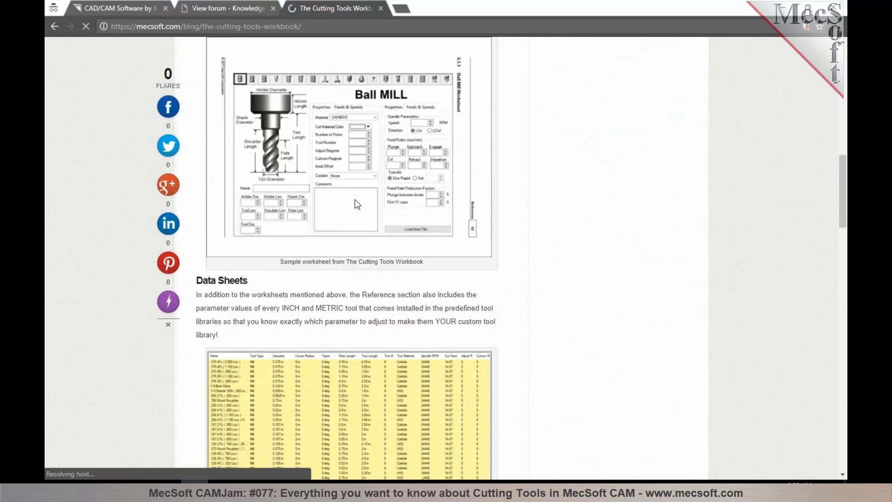
{"action": "scroll", "coordinate": [357, 204], "scroll_direction": "down", "scroll_amount": 6}
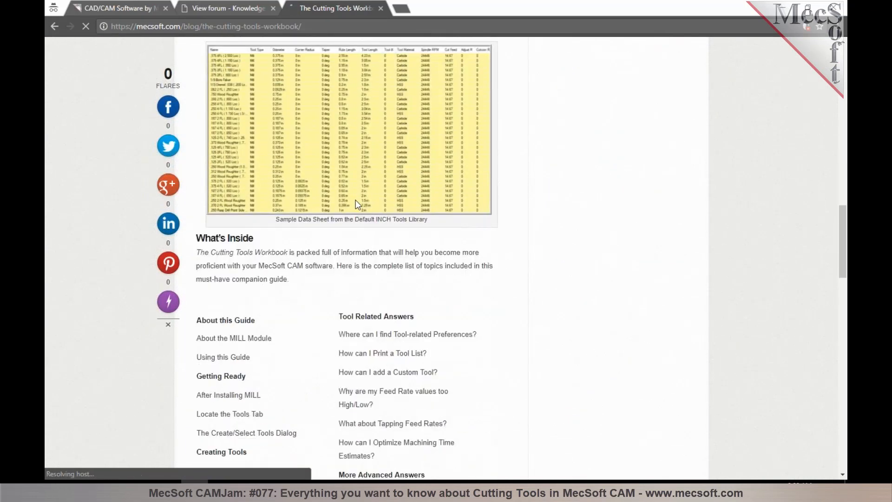
{"action": "scroll", "coordinate": [356, 203], "scroll_direction": "down", "scroll_amount": 10}
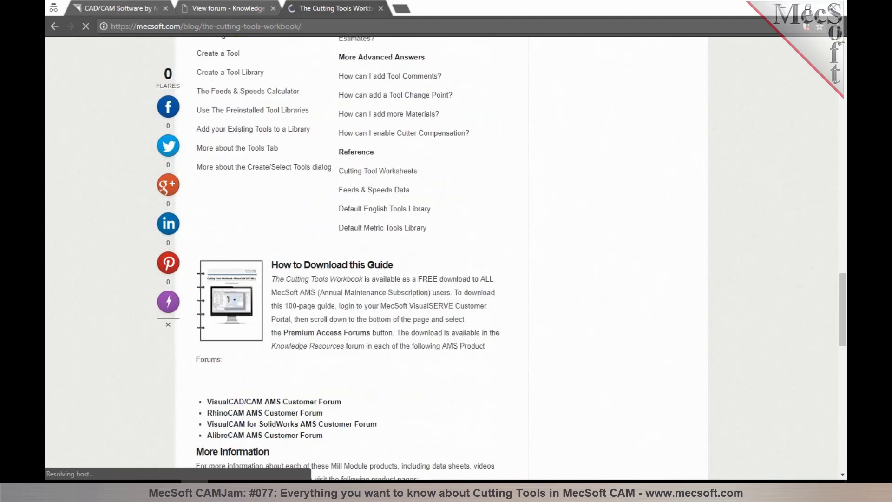
{"action": "scroll", "coordinate": [356, 203], "scroll_direction": "down", "scroll_amount": 1}
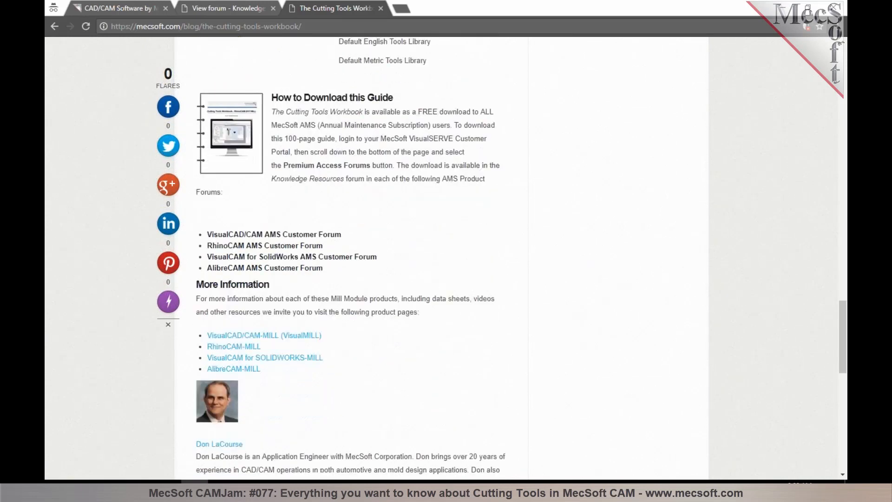
{"action": "scroll", "coordinate": [357, 204], "scroll_direction": "up", "scroll_amount": 5}
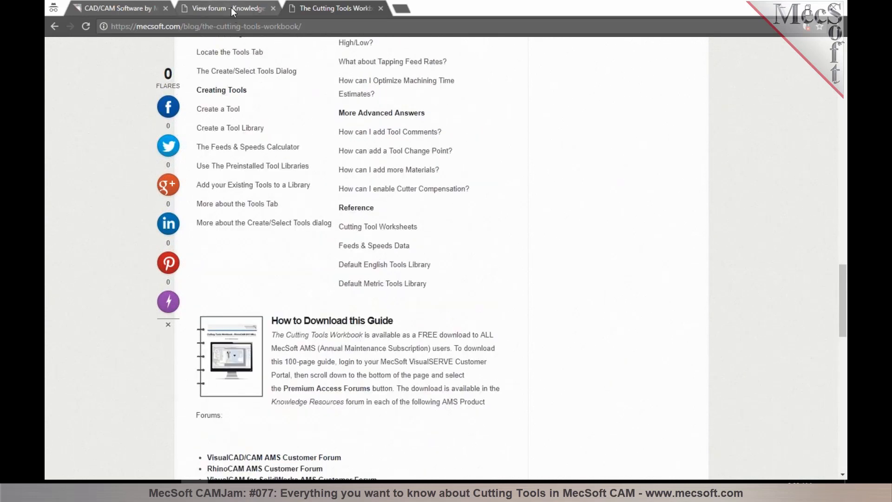
Step: Try to open The Cutting Tools Workbook topic in the Knowledge Resources forum, and return to the blog article
{"action": "left_click", "coordinate": [231, 7]}
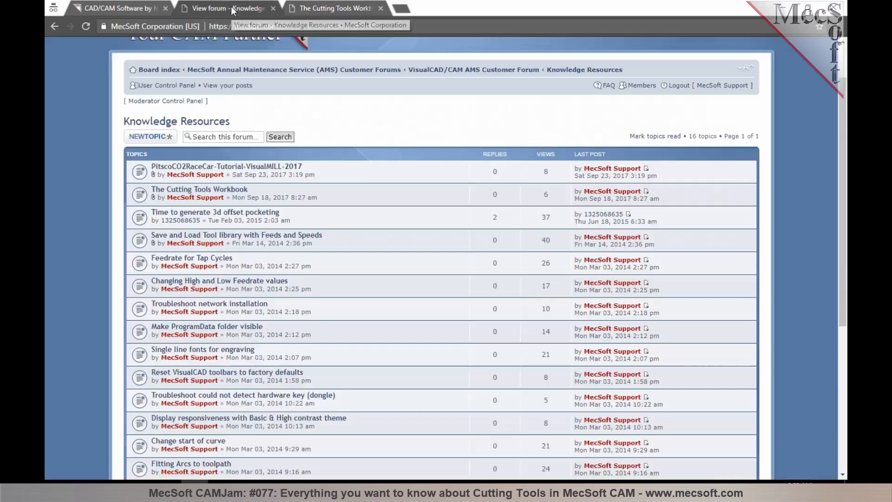
{"action": "left_click", "coordinate": [220, 190]}
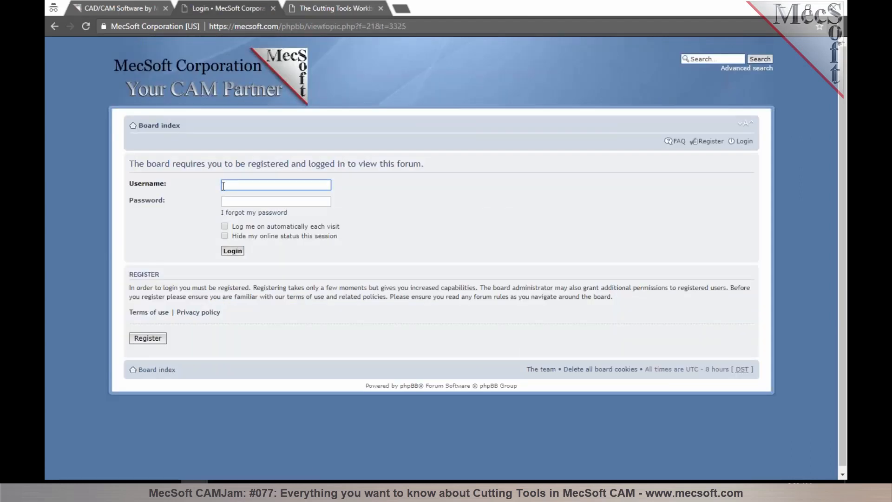
{"action": "left_click", "coordinate": [303, 6]}
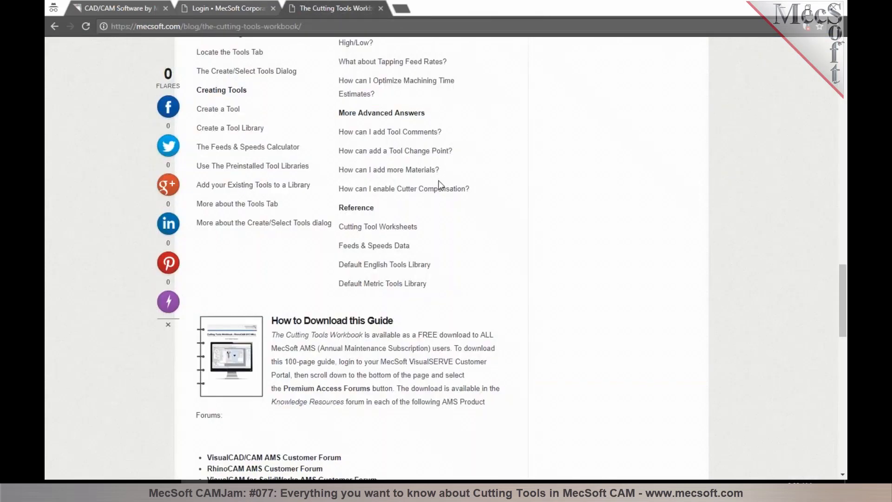